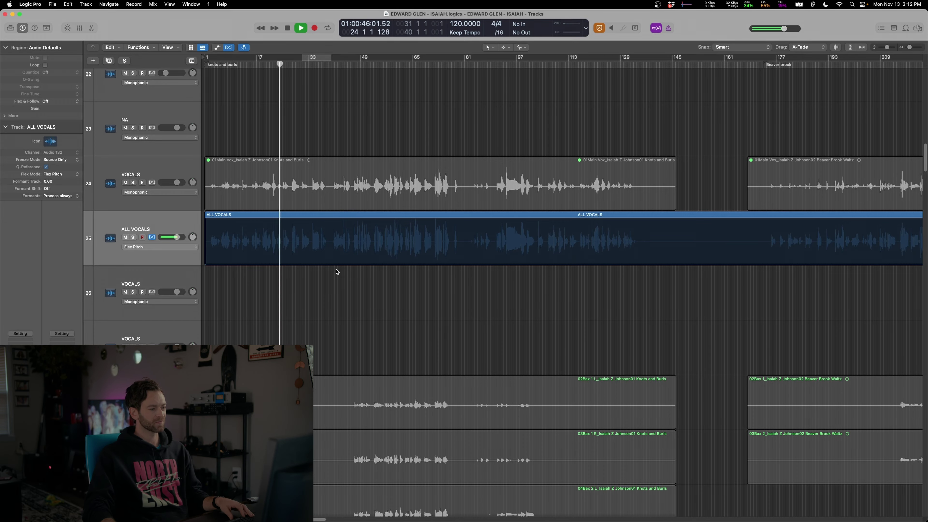
- Examine the ALL VOCALS waveform at several zoom levels and audition the Beaver brook section, including with track automation shown
key(super+Right)
key(super+Right)
key(super+Right)
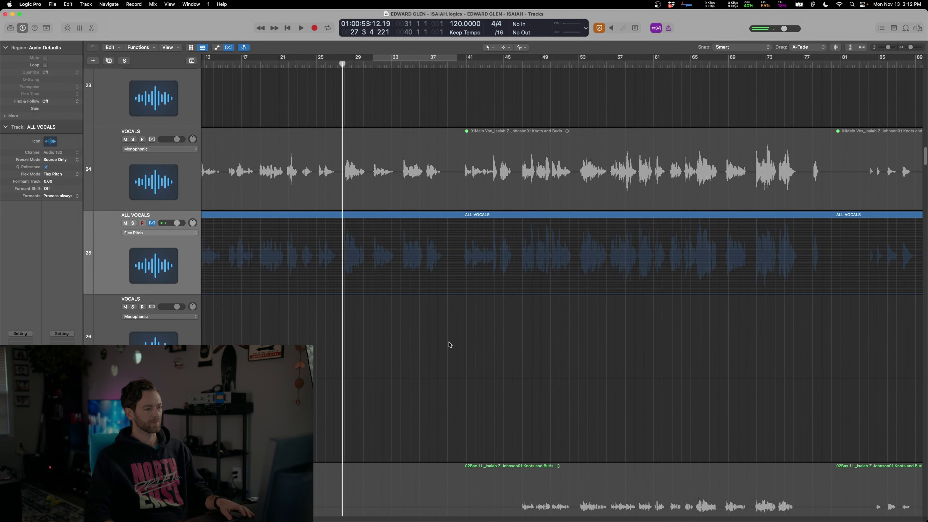
key(a)
key(super+f)
key(z)
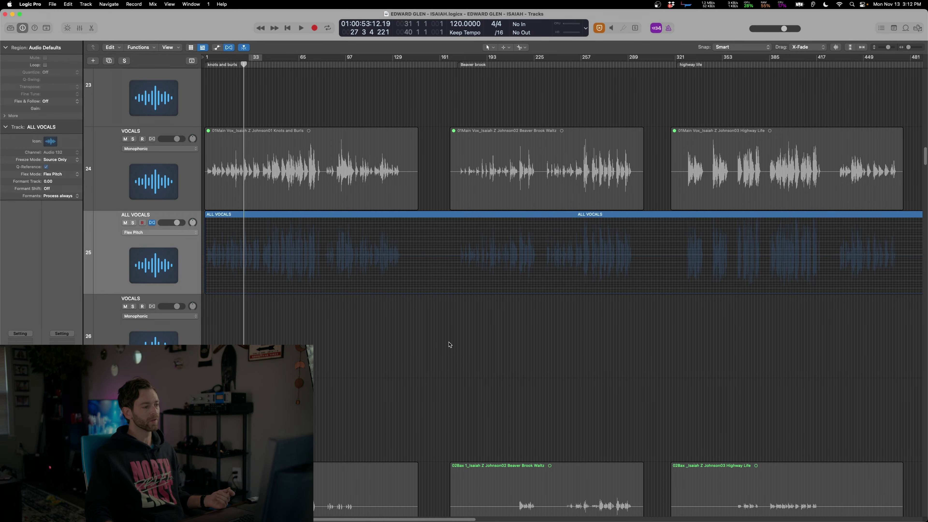
click(503, 285)
key(space)
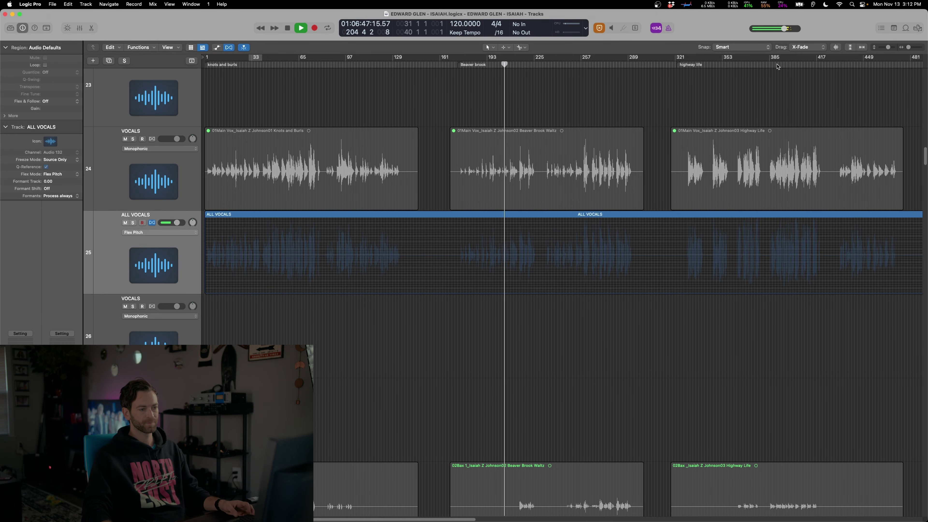
key(z)
key(a)
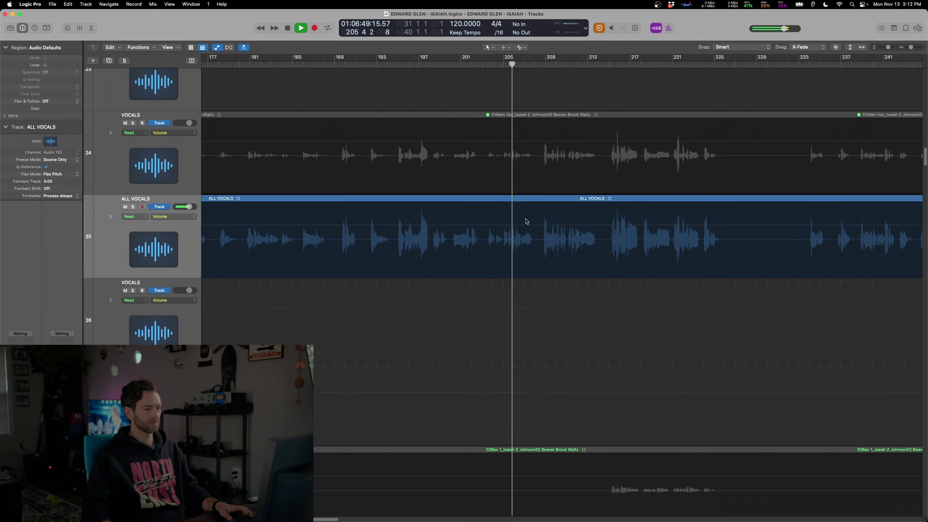
key(z)
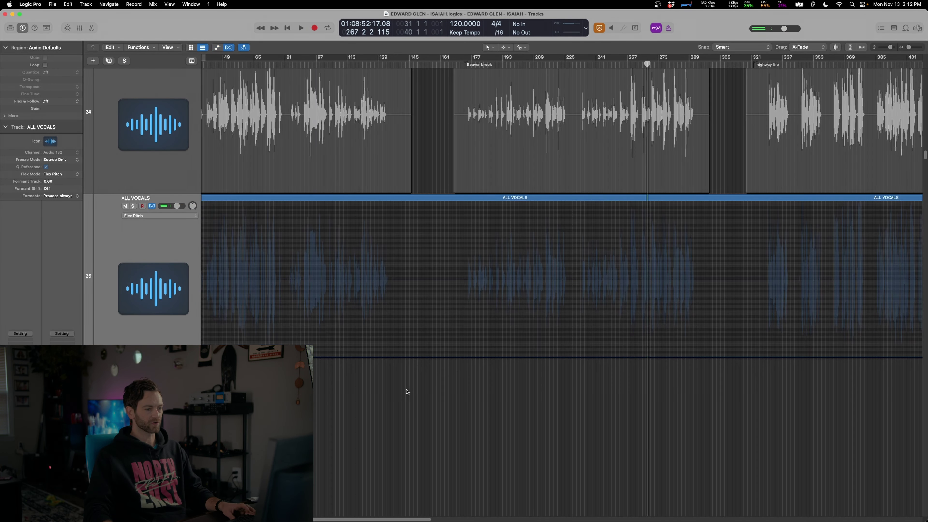
key(z)
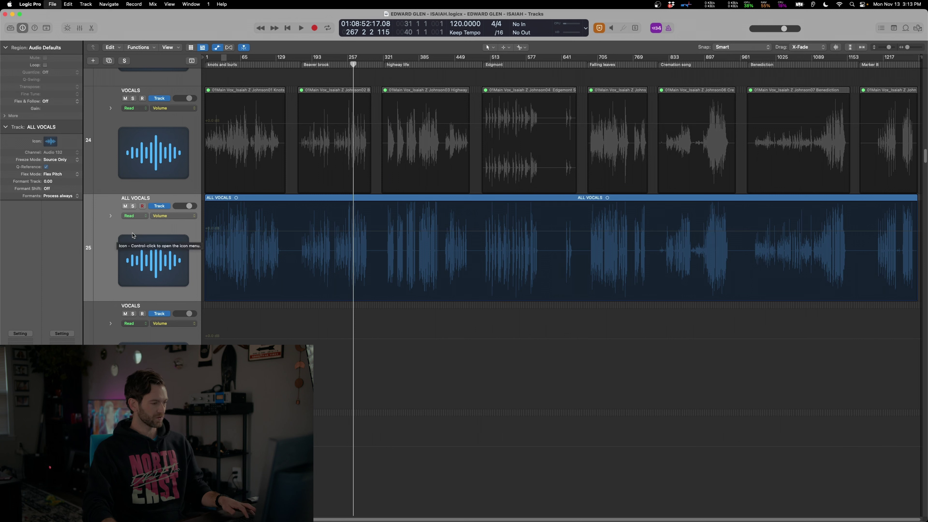
- Insert the mono CLA-76 compressor on the ALL VOCALS track and place its window below the track's waveform
click(20, 342)
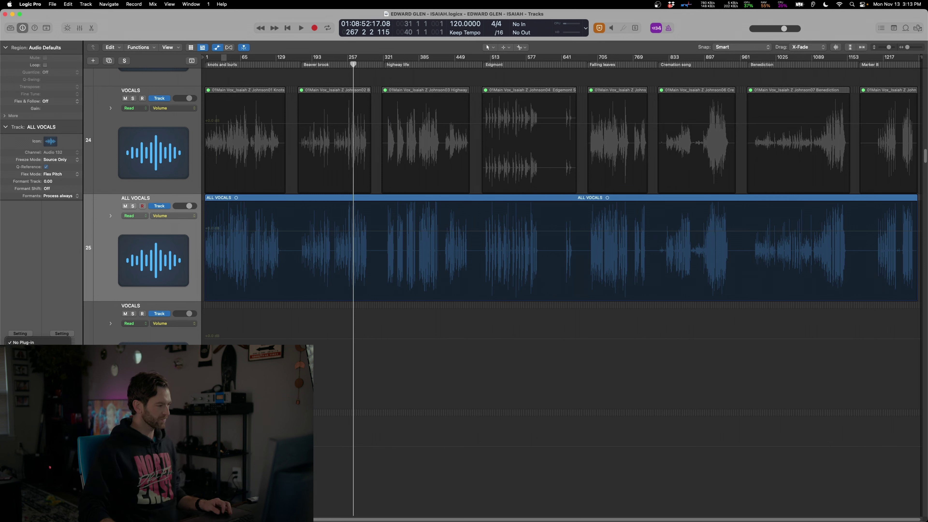
click(37, 366)
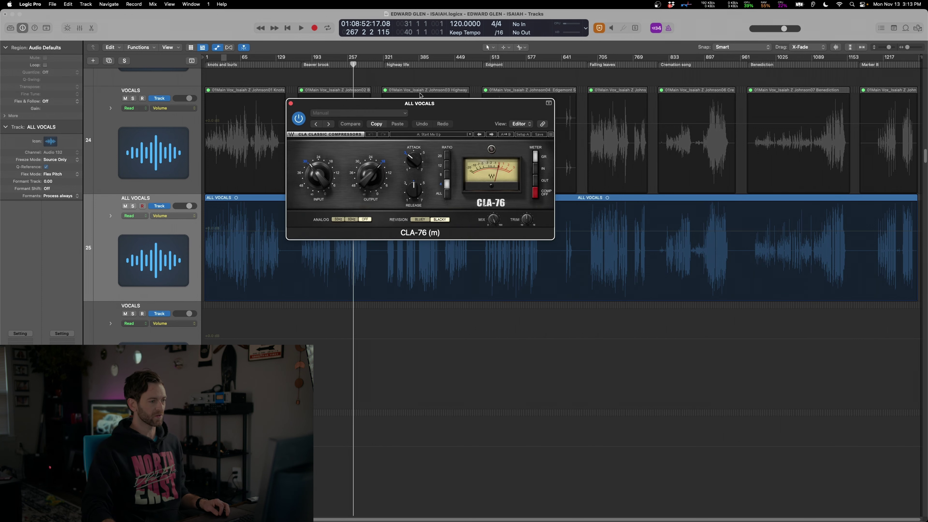
drag(327, 101, 462, 107)
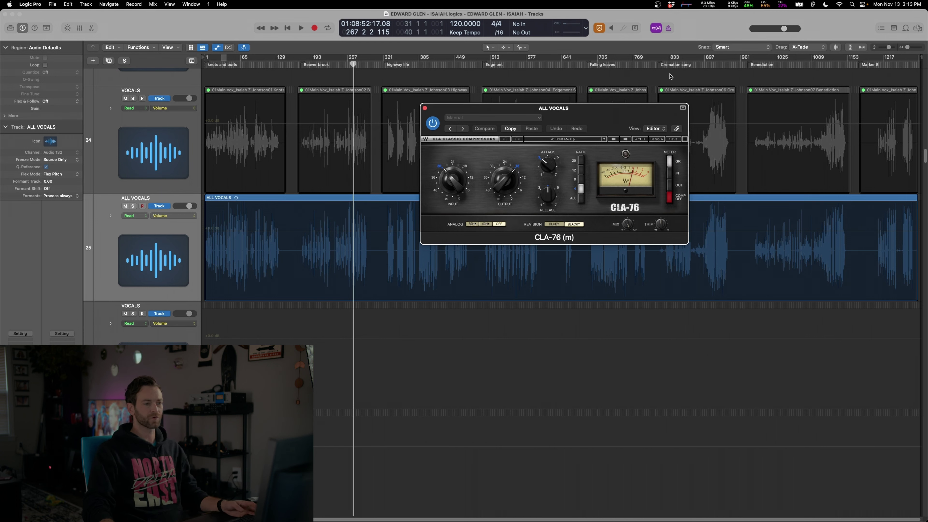
drag(588, 112, 581, 299)
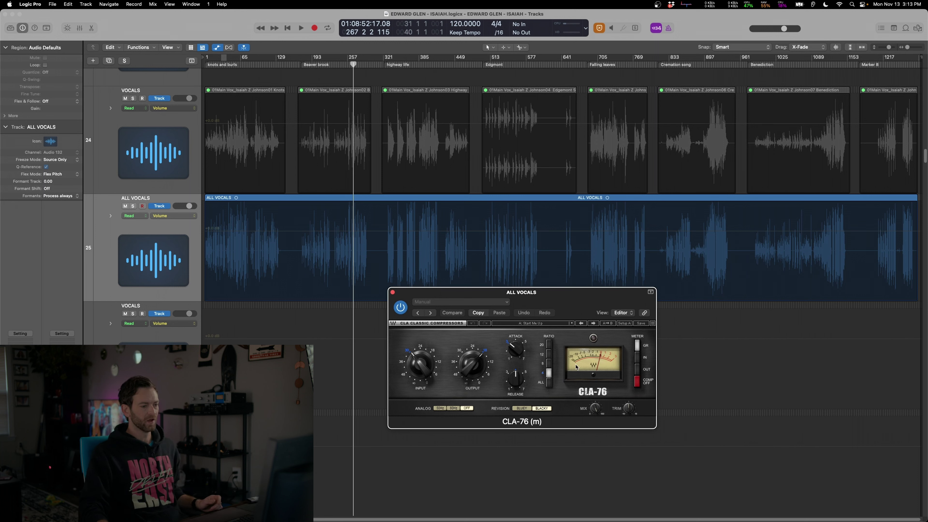
drag(571, 295, 505, 296)
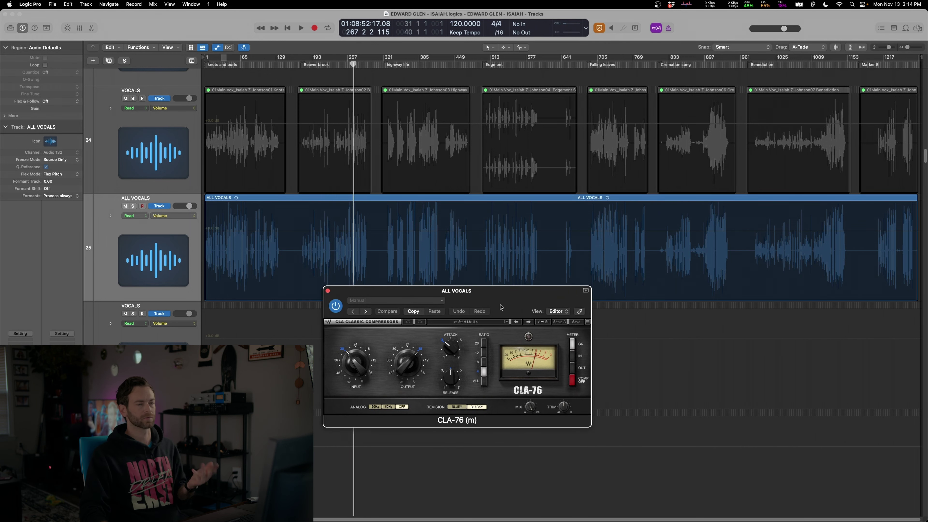
- Audition the quieter vocals from bar 236 and set the CLA-76 to a medium attack and a faster release
key(super+Right)
key(super+Right)
key(super+Right)
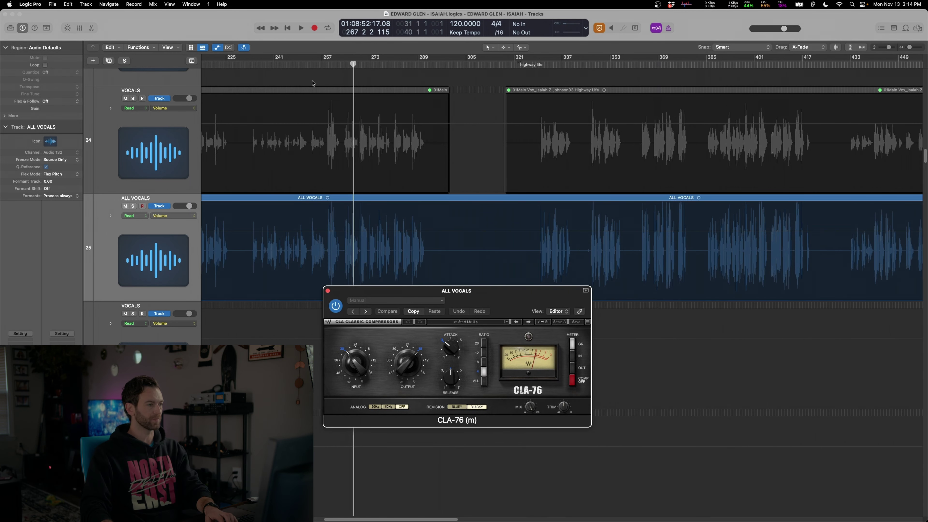
drag(312, 83, 260, 73)
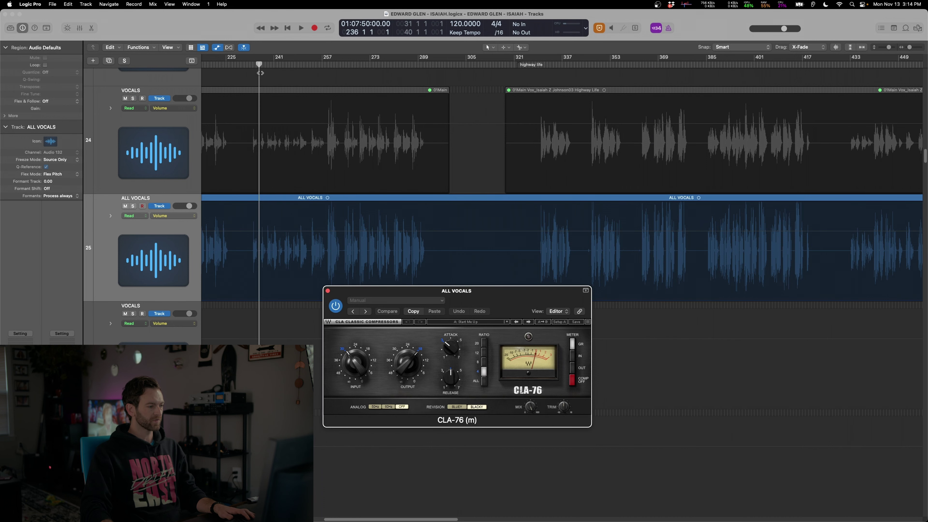
key(space)
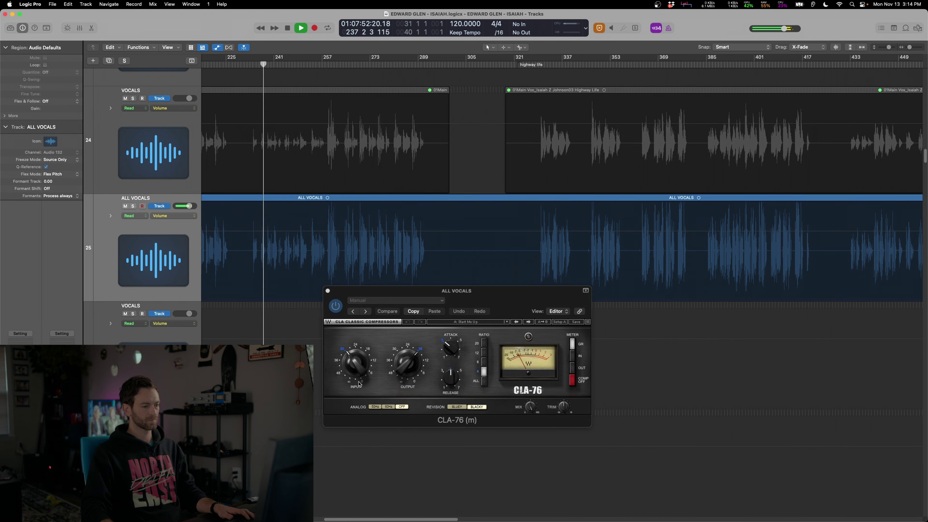
key(space)
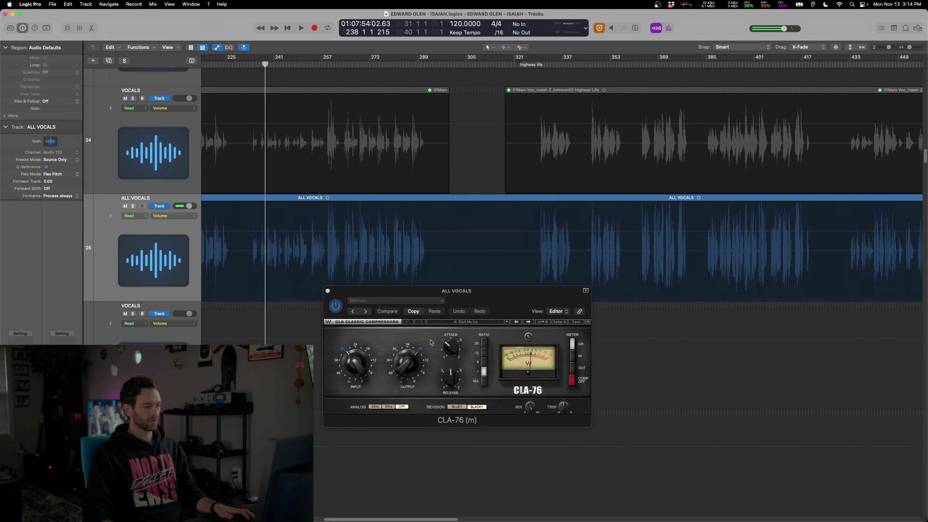
drag(454, 388, 452, 399)
click(448, 354)
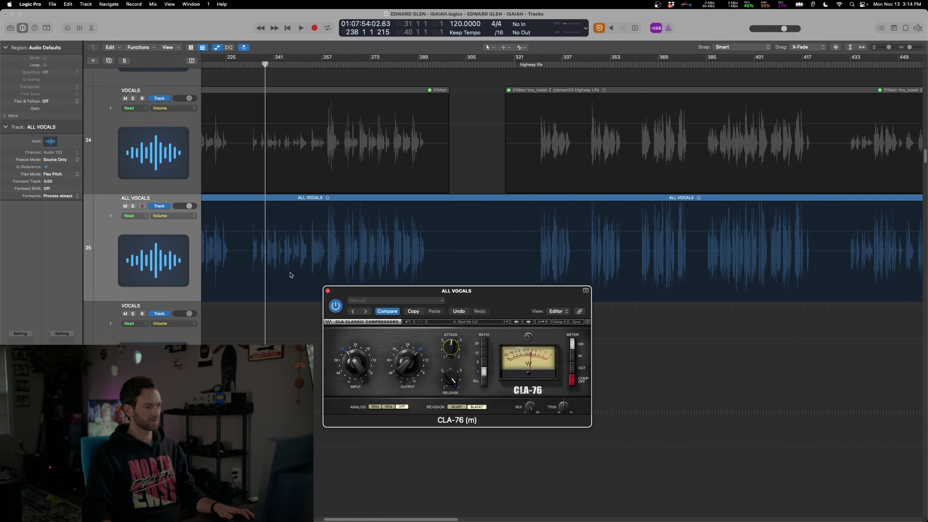
- Lower the CLA-76 input level while playing the quiet vocal phrase
key(space)
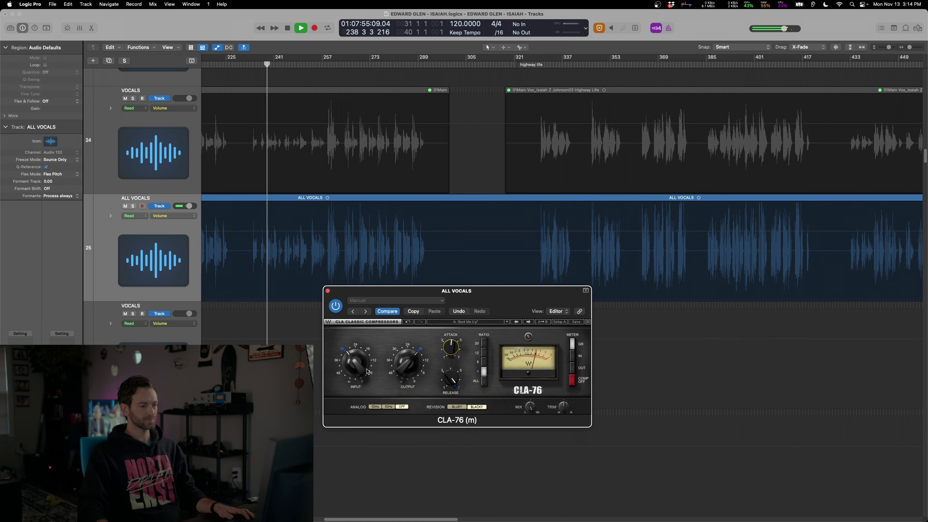
drag(368, 370, 359, 382)
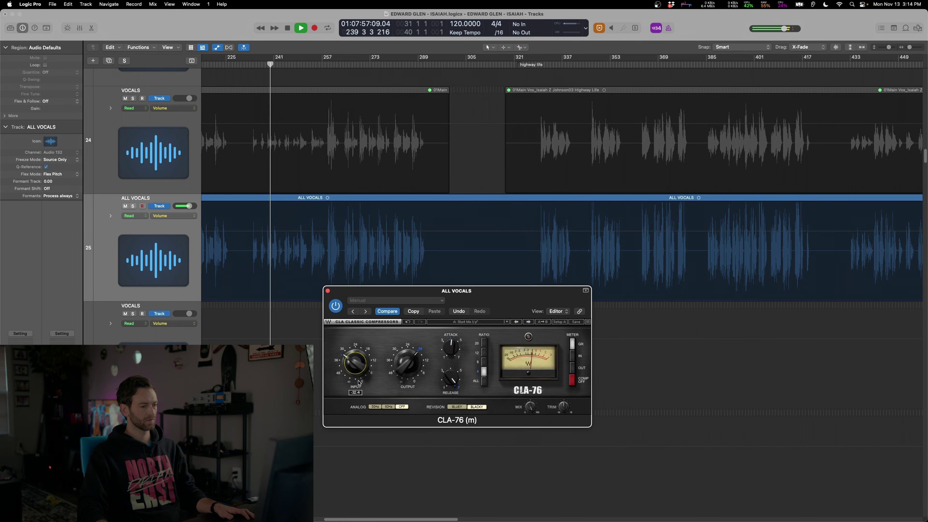
key(space)
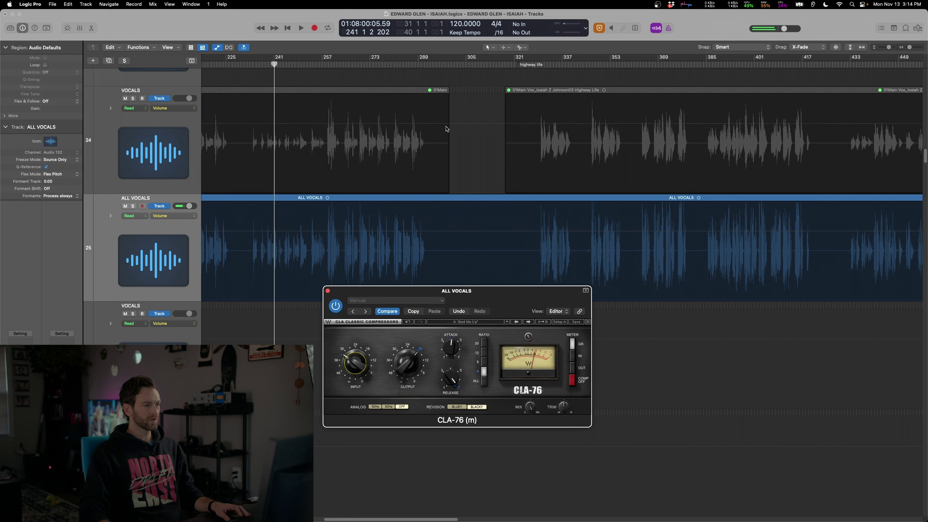
- Mark the quiet ALL VOCALS phrase from bar 232 to 253 for comparison with the loud phrase ending at bar 263
drag(247, 256, 310, 273)
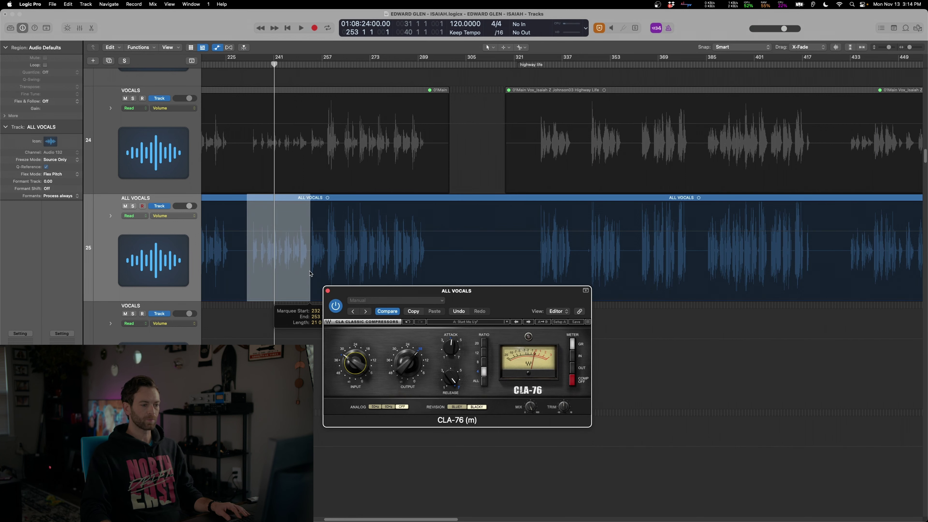
click(327, 231)
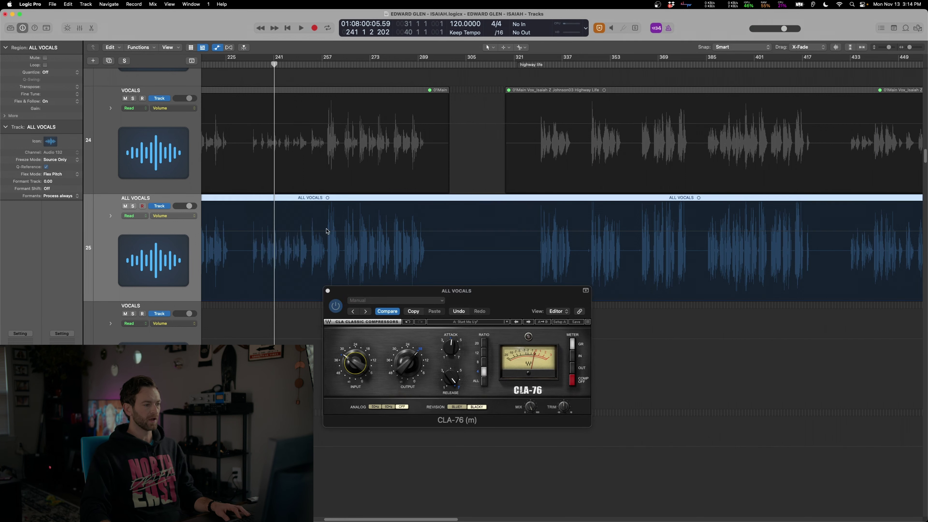
drag(327, 240, 340, 234)
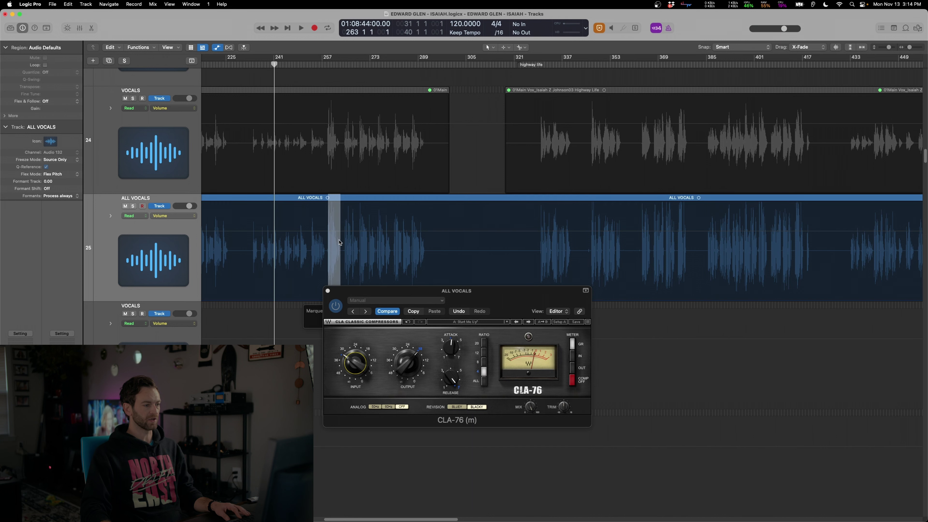
- Play the marked loud phrase and reduce the CLA-76 input further while watching its gain reduction
click(319, 66)
key(space)
click(353, 371)
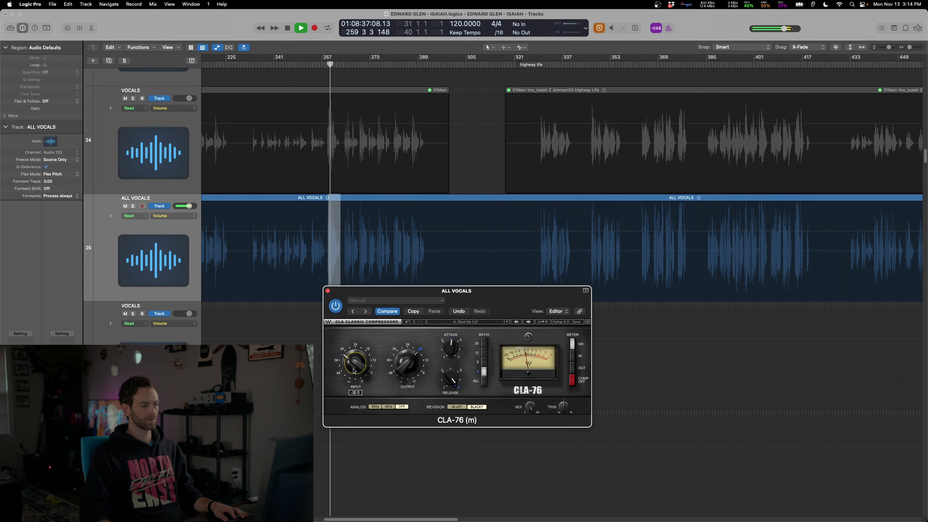
drag(354, 371, 349, 401)
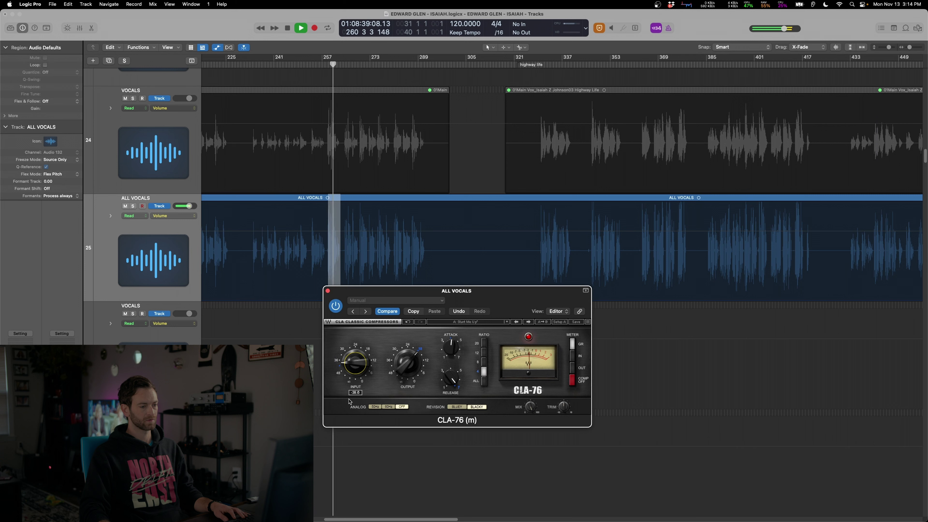
key(space)
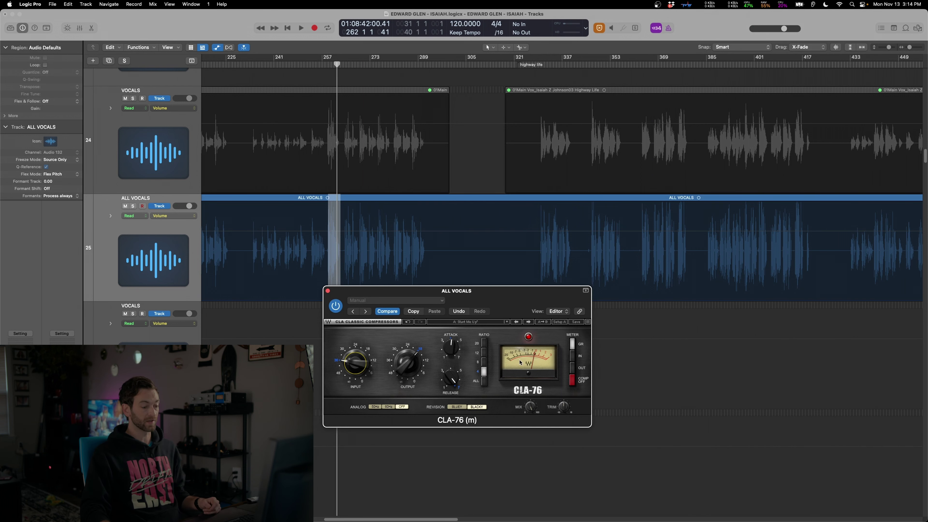
- Move the CLA-76 window clear of the vocal waveform and insert the MJUC compressor after it on ALL VOCALS
key(super+Right)
drag(428, 290, 376, 318)
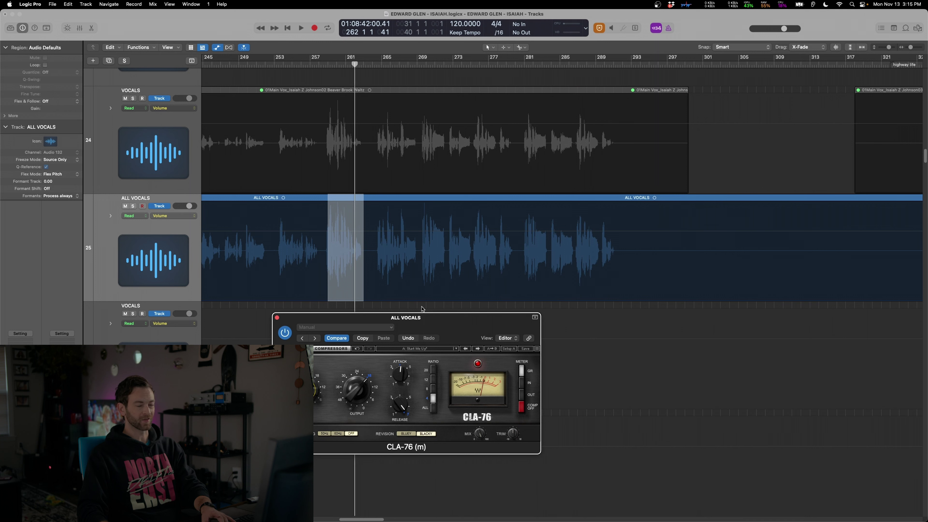
drag(442, 330, 490, 326)
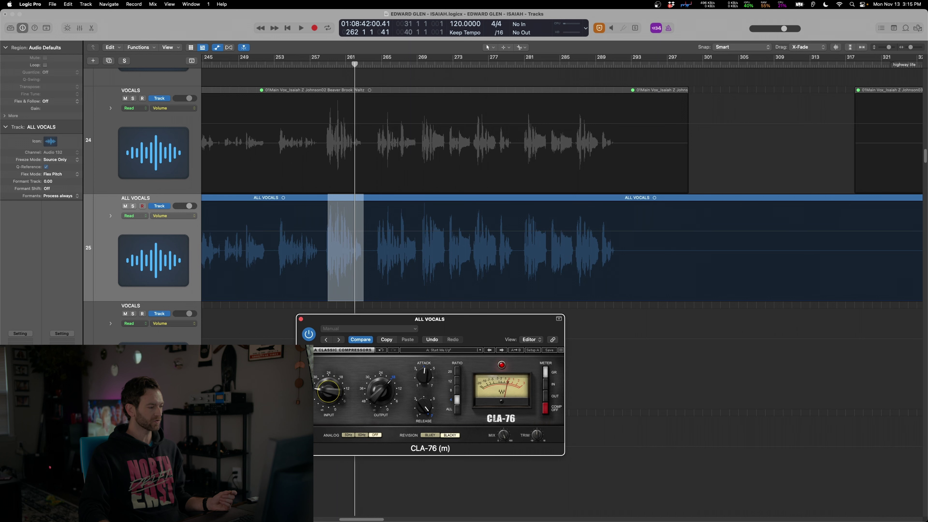
click(21, 388)
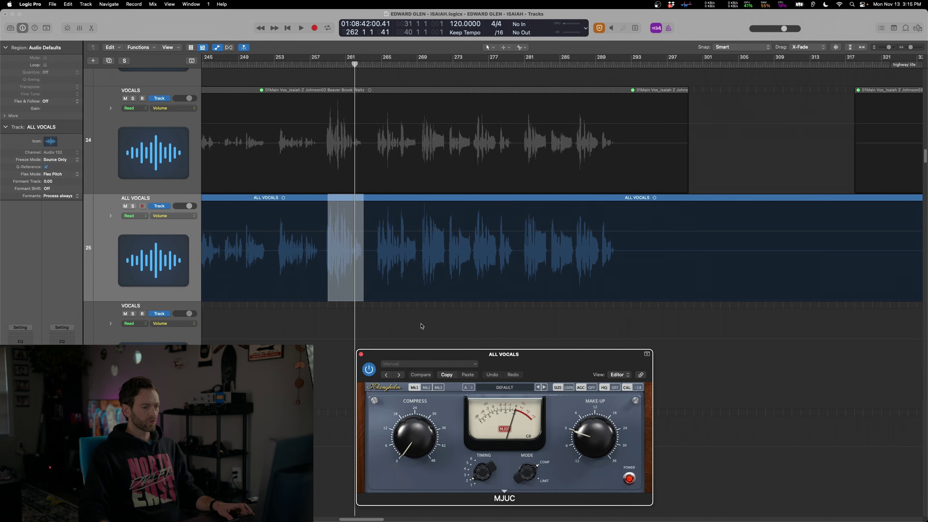
- Play the loud Beaver brook phrase through the MJUC and raise its Compress amount, with AGC and HQ on
key(super+Left)
key(super+Left)
key(super+Left)
key(super+Left)
key(super+Left)
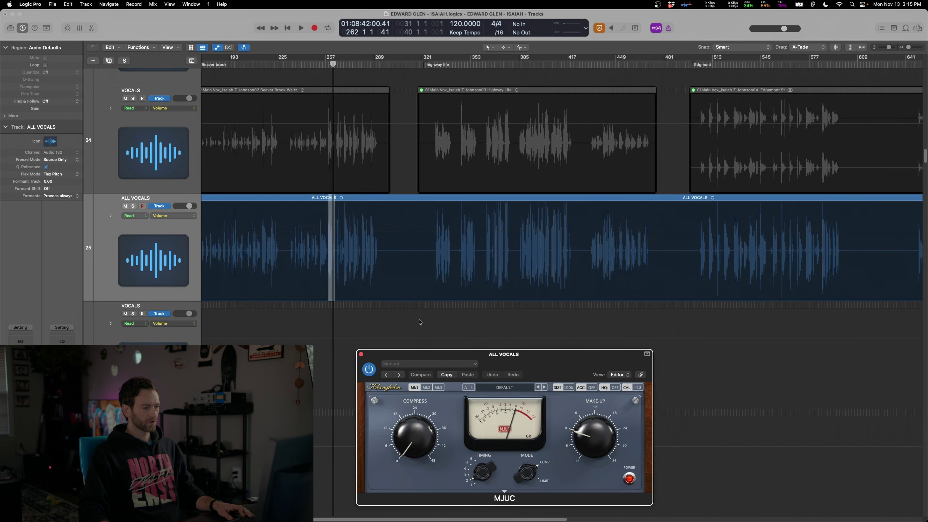
scroll(420, 322, left, 4)
scroll(419, 322, right, 1)
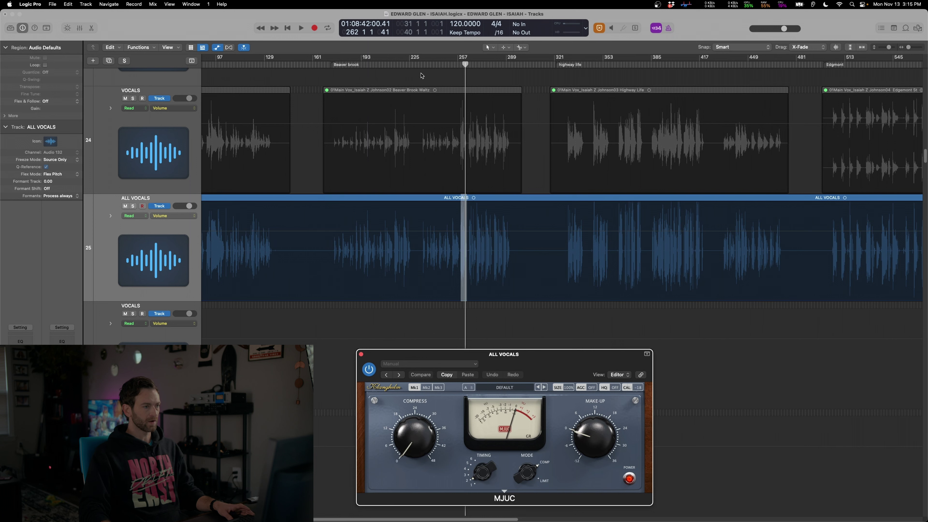
drag(452, 354, 460, 303)
key(space)
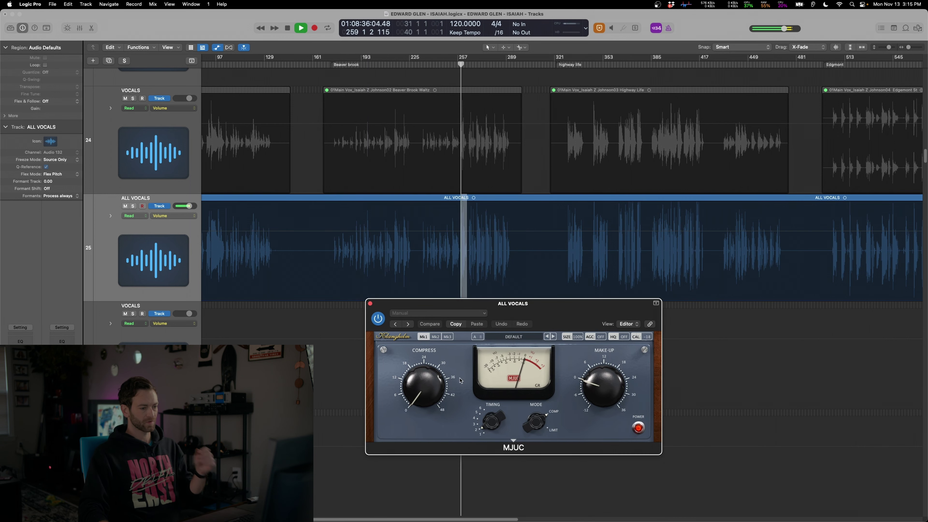
drag(431, 378, 438, 344)
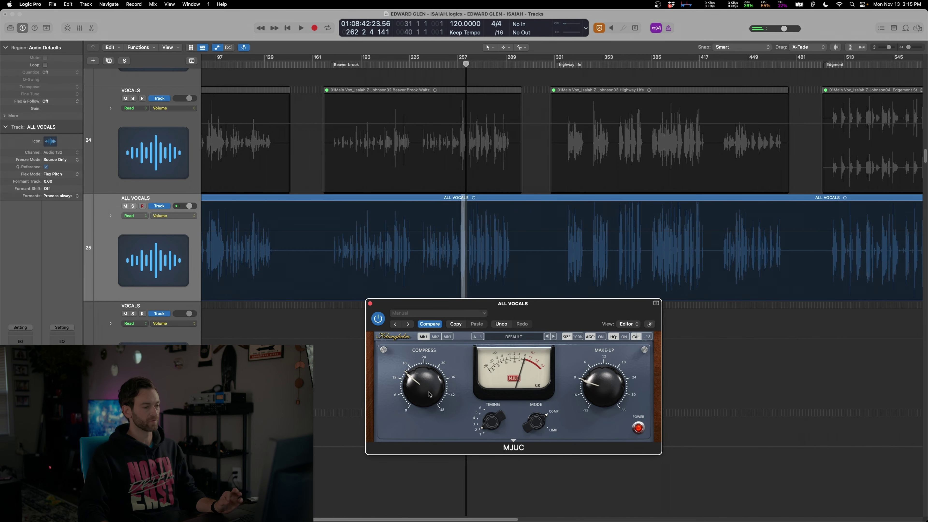
- Replay the loud phrase from bar 259 and increase the MJUC Compress amount further
key(Return)
drag(207, 80, 288, 79)
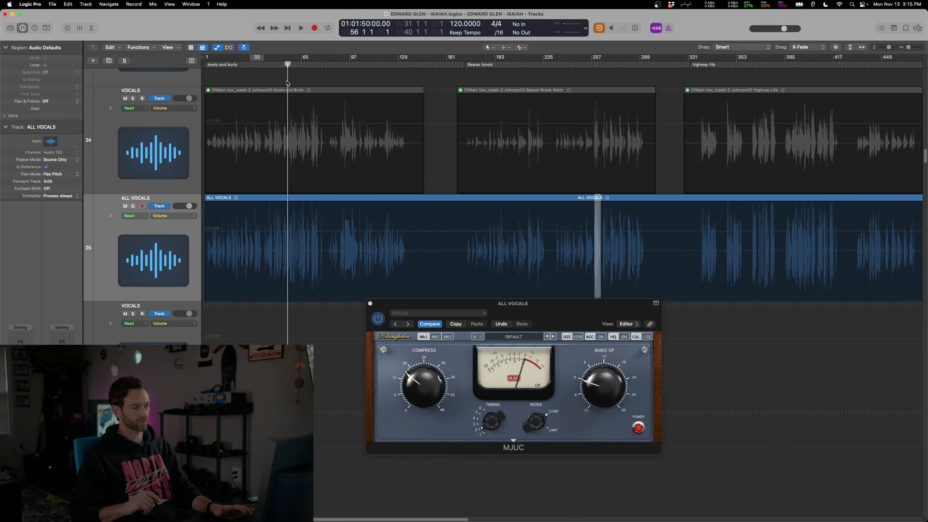
click(595, 64)
key(space)
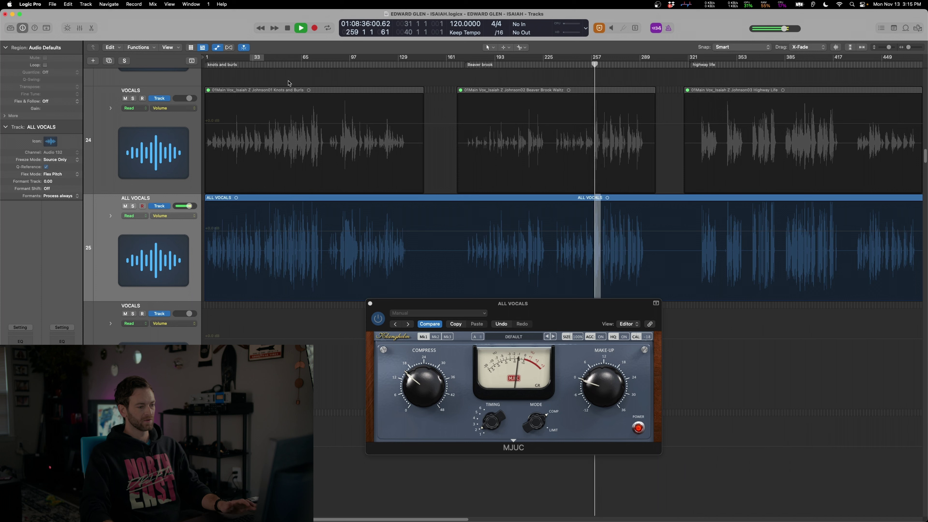
click(432, 382)
drag(432, 382, 432, 380)
- Reopen the CLA-76 on ALL VOCALS and lower its Input slightly, with playback stopped
click(20, 380)
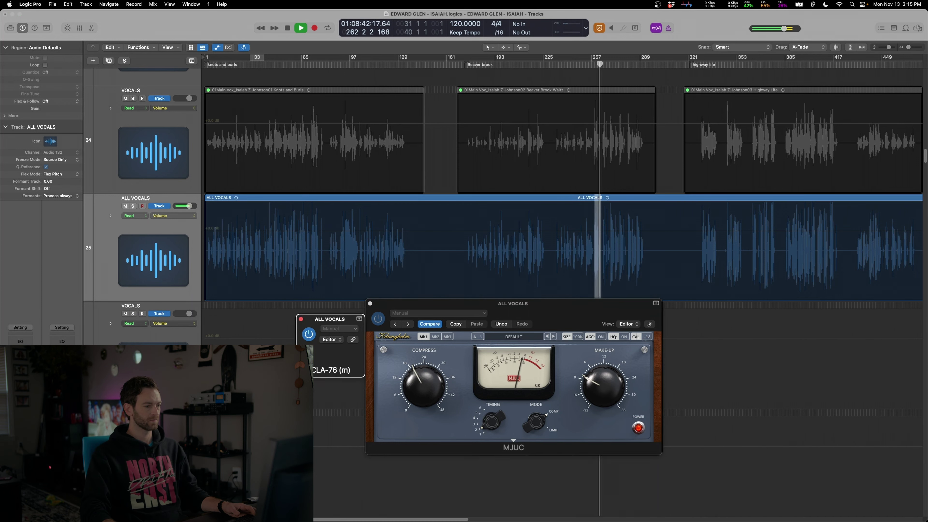
key(space)
drag(327, 388, 327, 392)
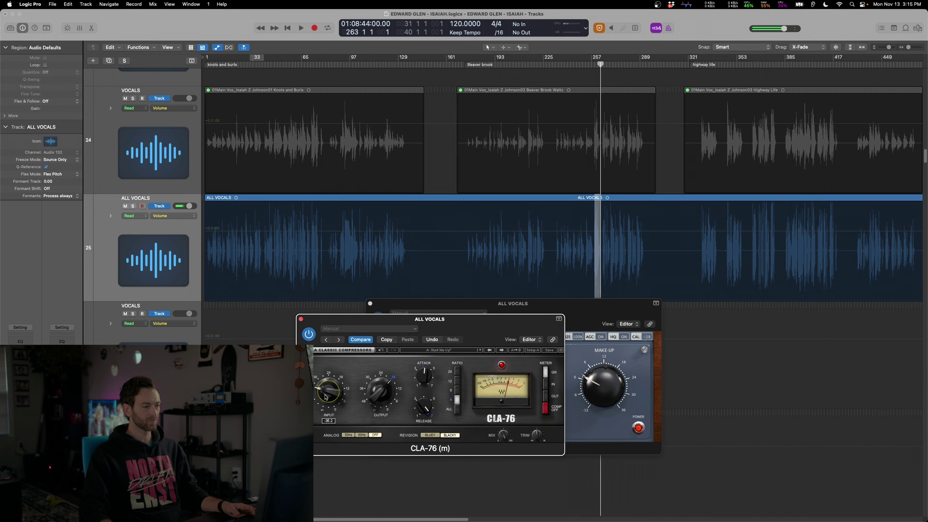
- Play the quiet phrase at bar 31 and the loud Beaver brook passage to compare their compressed levels
key(c)
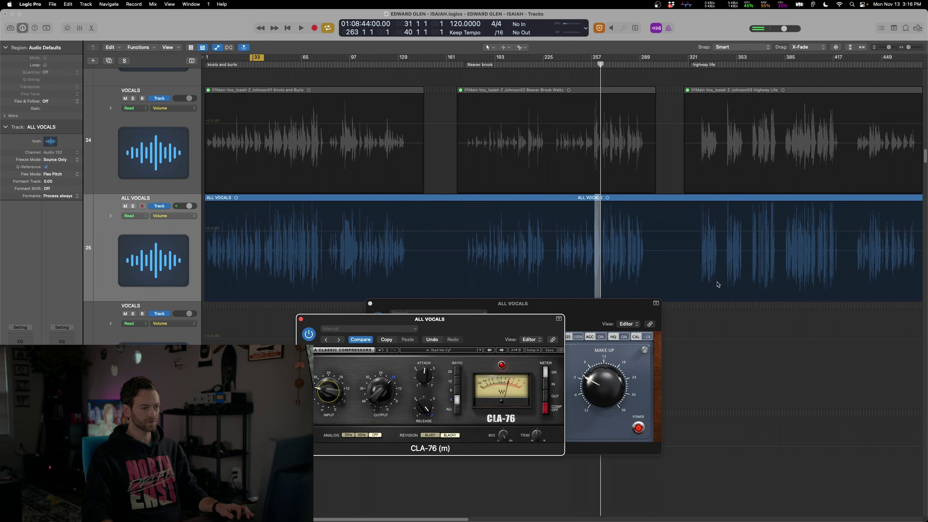
click(705, 309)
key(space)
key(c)
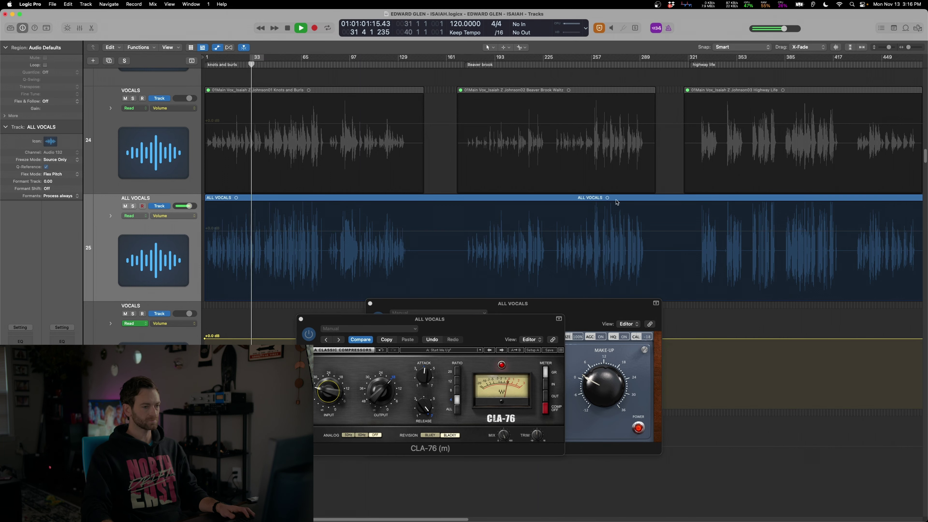
click(598, 71)
- Close the MJUC and CLA-76 windows and stop playback
click(370, 303)
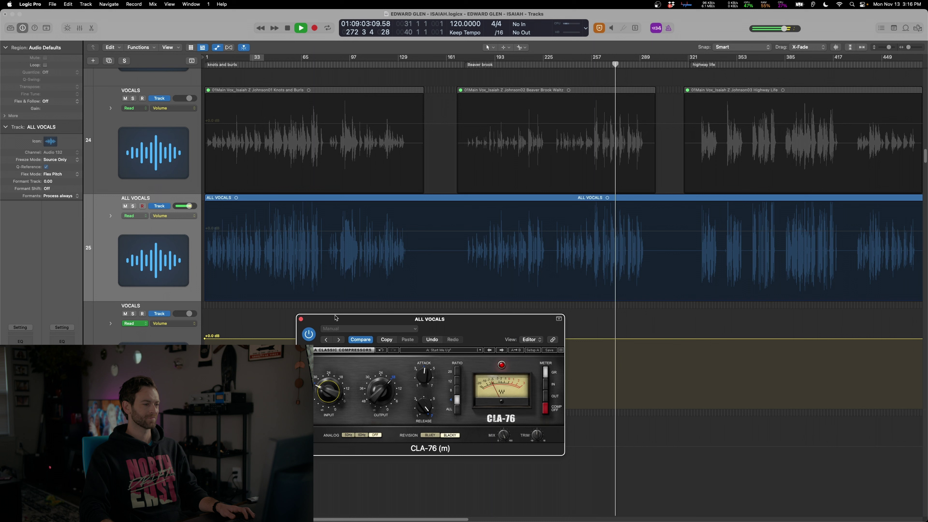
click(300, 319)
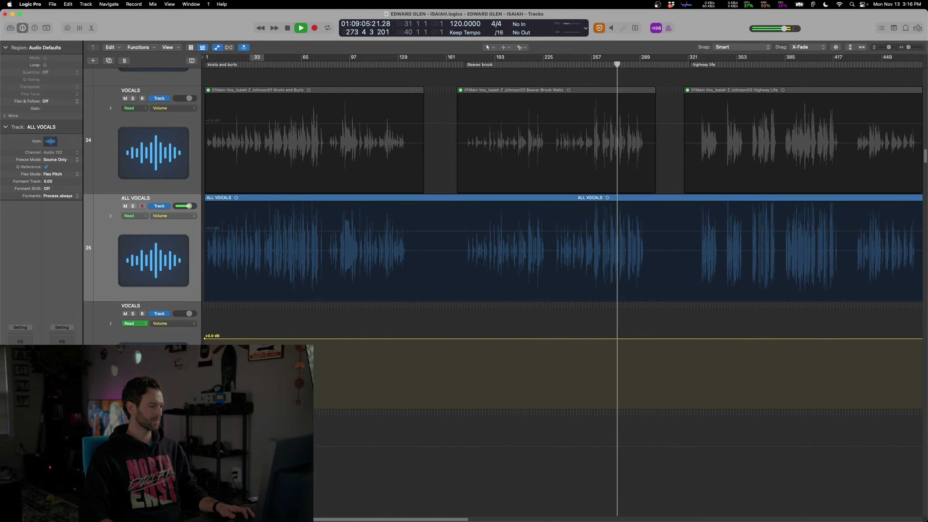
key(space)
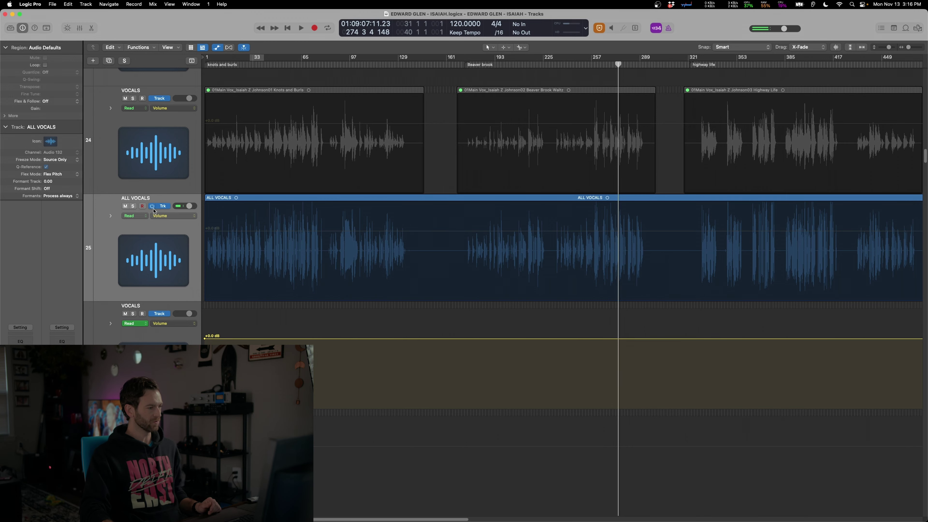
key(z)
key(super+f)
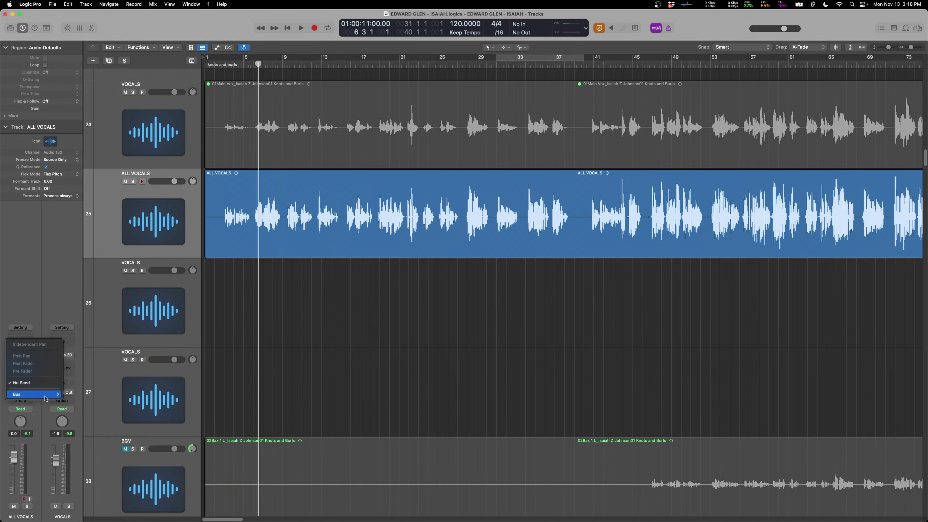
- Add sends to Bus 22 and Bus 23 on ALL VOCALS, naming the Bus 22 aux REVERB
mouse_move(34, 394)
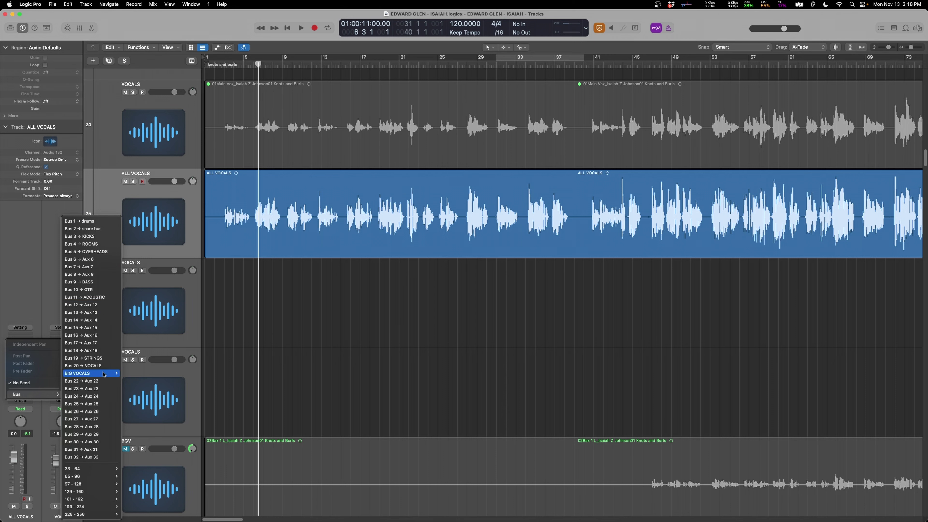
click(88, 381)
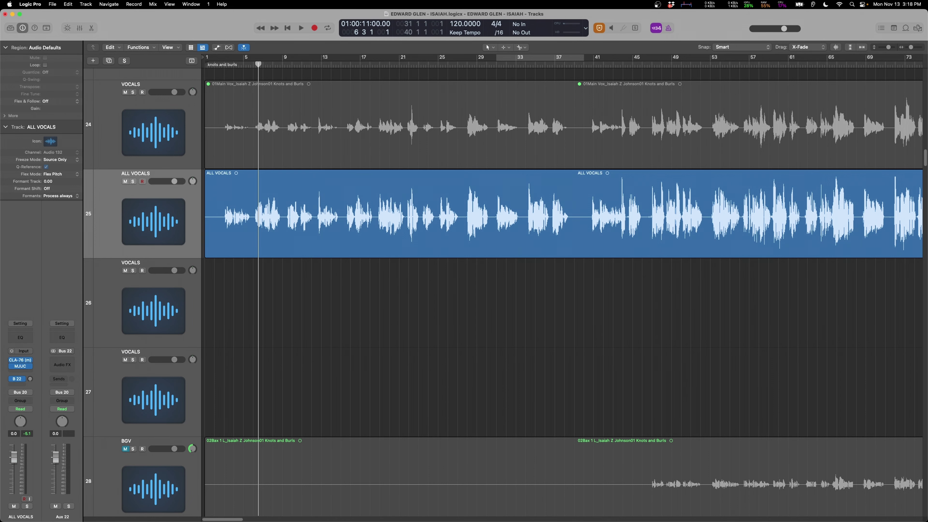
click(19, 384)
mouse_move(35, 395)
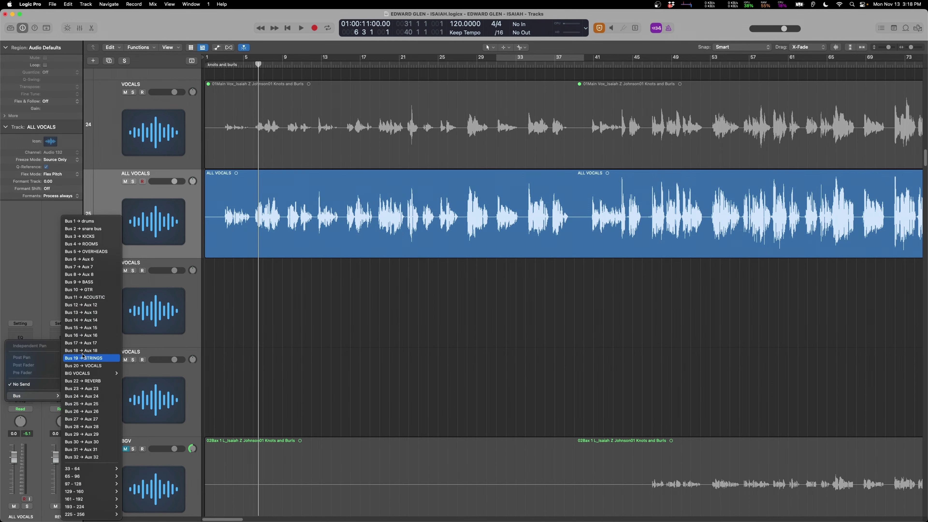
click(112, 388)
- Route the Bus 23 aux's output to Bus 20 (VOCALS) and rename the aux DELAYS
click(62, 392)
mouse_move(76, 423)
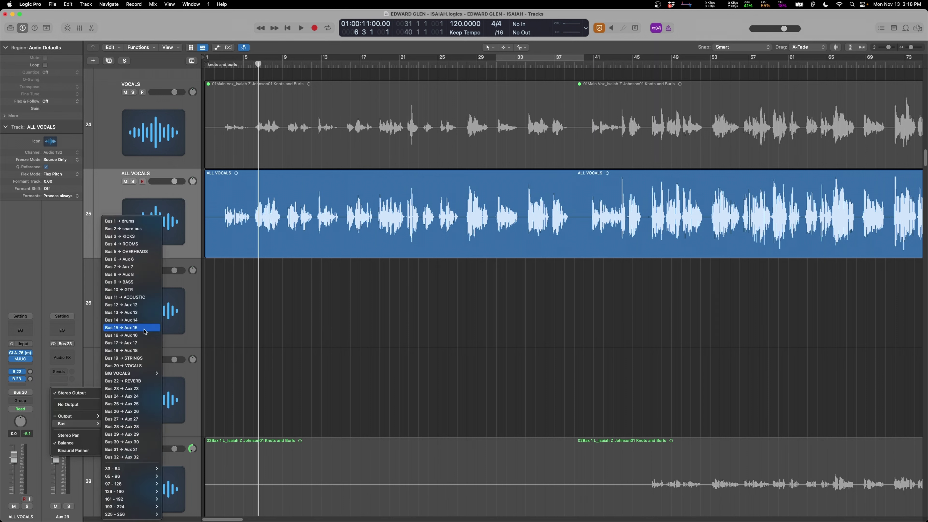
click(148, 366)
double_click(61, 517)
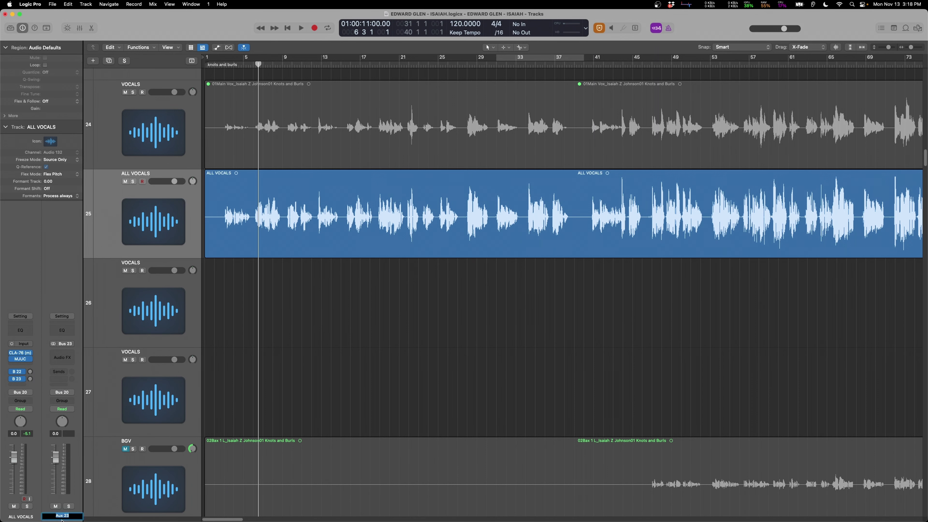
- Insert the stereo Soundtoys EchoBoy plug-in on the DELAYS aux
click(50, 362)
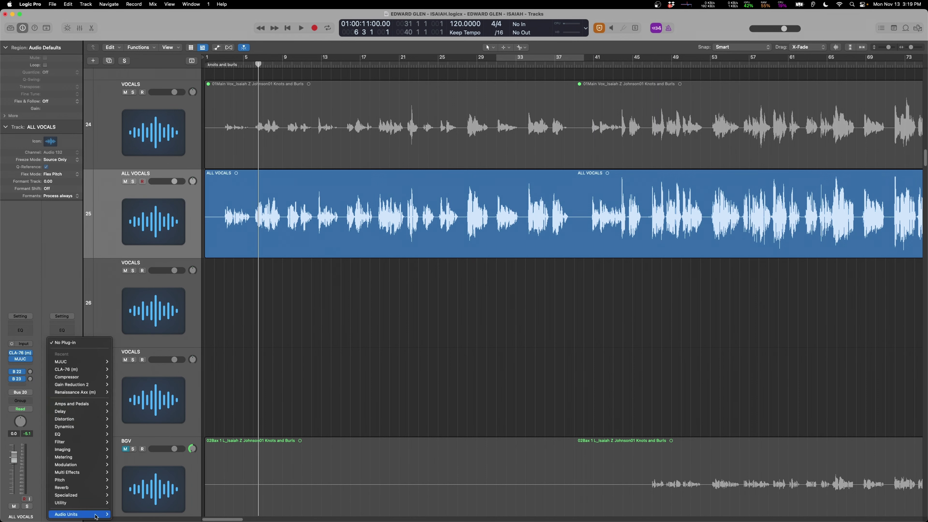
mouse_move(78, 513)
mouse_move(154, 469)
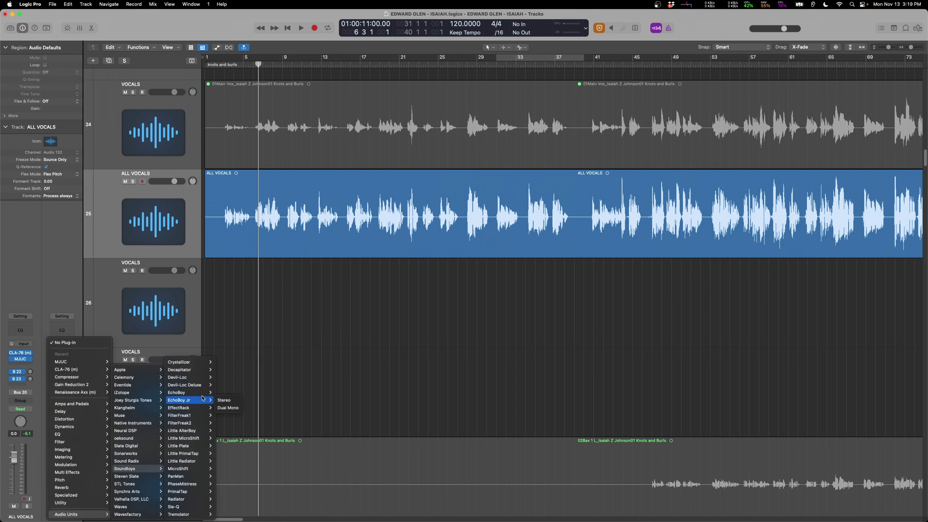
click(231, 395)
- Bring up the REVERB aux from the Bus 22 send and insert ValhallaPlate on it
click(30, 372)
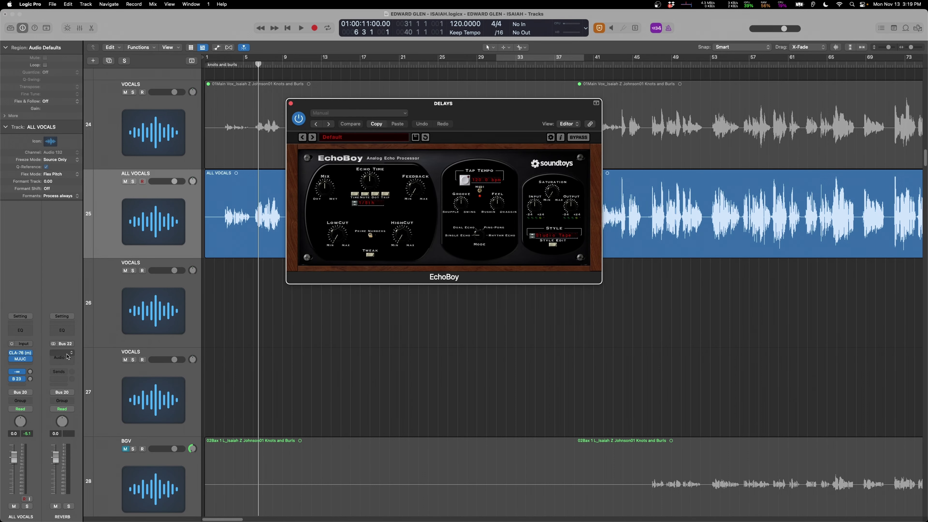
click(60, 354)
mouse_move(78, 513)
mouse_move(128, 499)
mouse_move(179, 499)
click(214, 499)
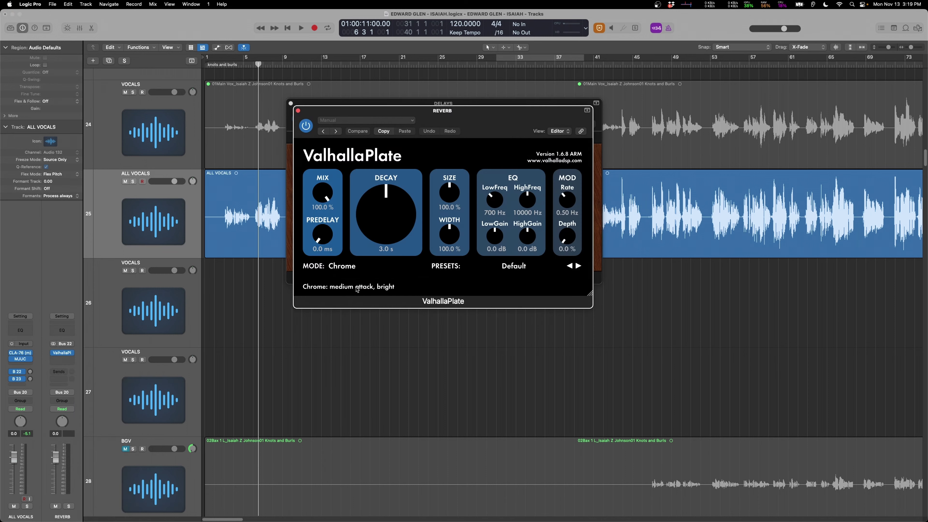
- Play the vocal through the plate reverb and close the EchoBoy window behind ValhallaPlate
key(space)
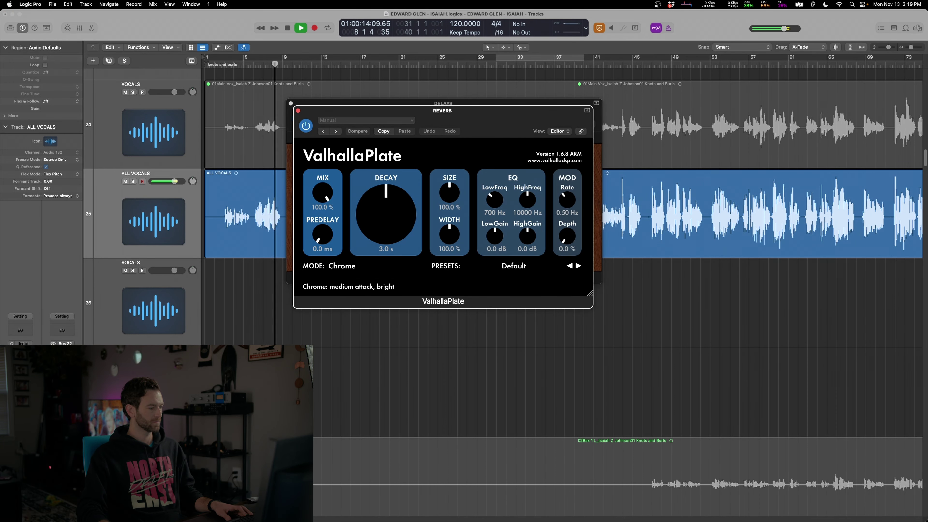
click(33, 413)
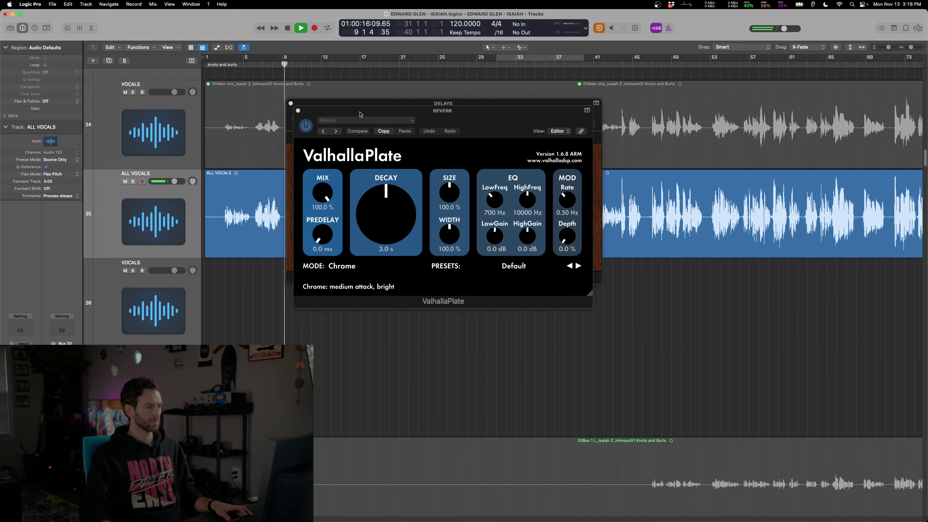
drag(295, 108, 530, 269)
click(529, 265)
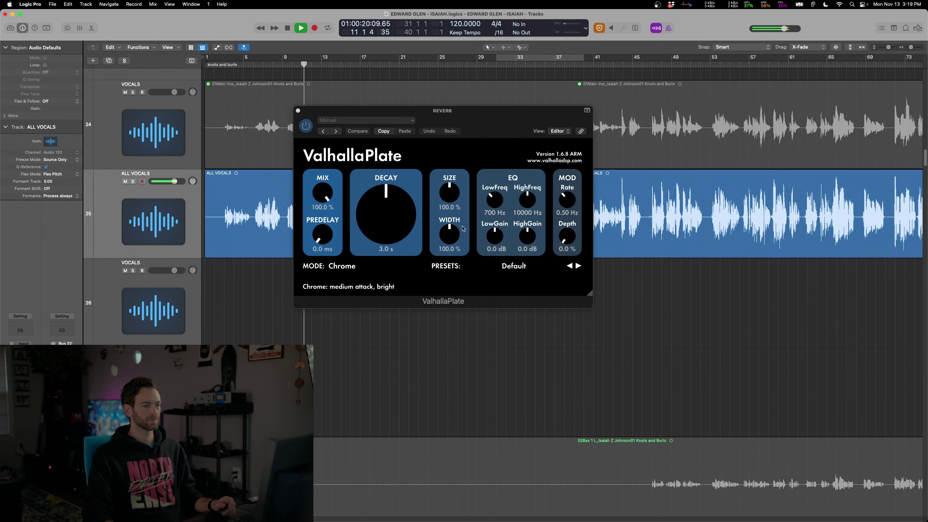
- Set ValhallaPlate's HighGain to -6.6 dB and try a modulation Depth of 19.6 %, resetting it to 0.0 %
drag(527, 236, 527, 260)
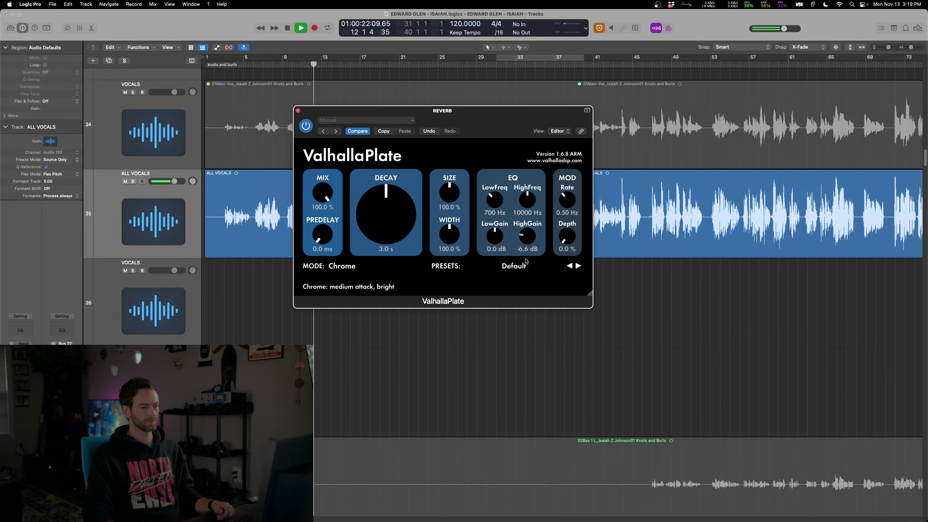
drag(568, 237, 568, 221)
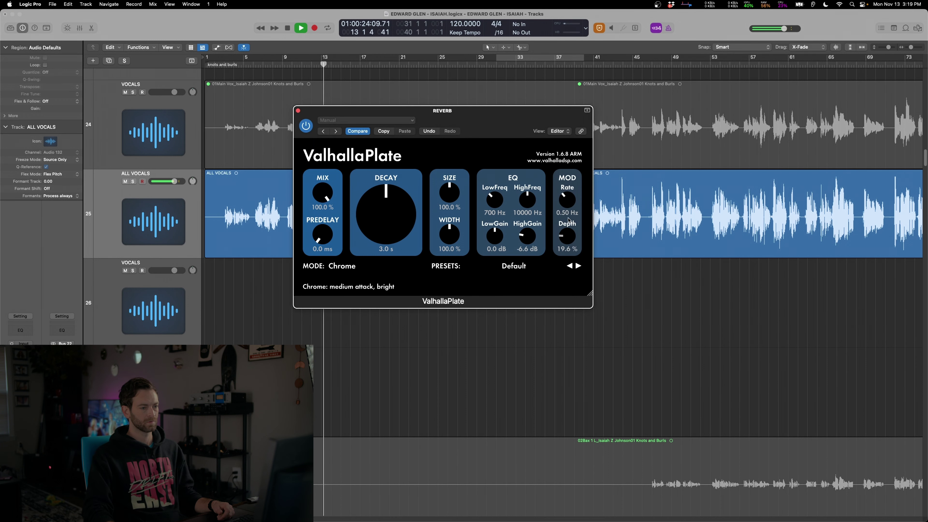
double_click(568, 222)
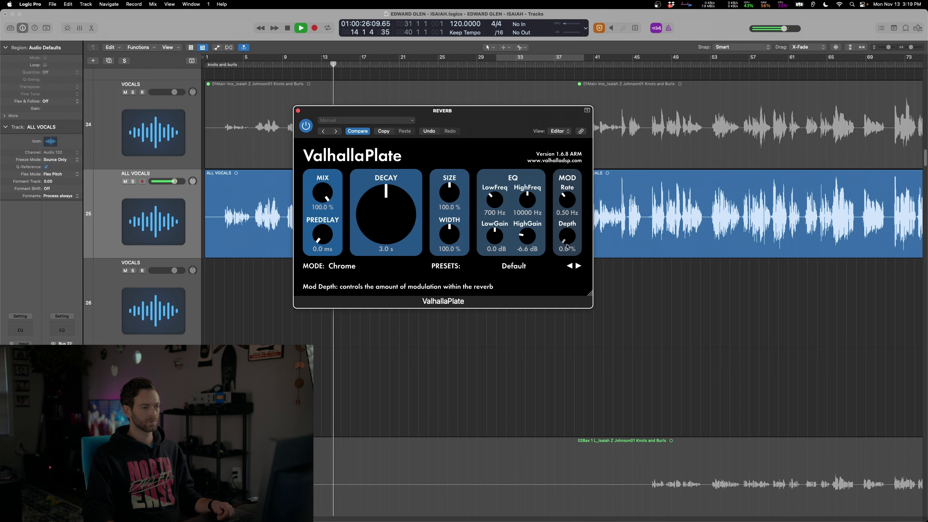
- Audition ValhallaPlate's Lithium, Steel, Brass, Titanium and Osmium modes in solo, settle on Titanium and unsolo the reverb
click(341, 266)
click(345, 380)
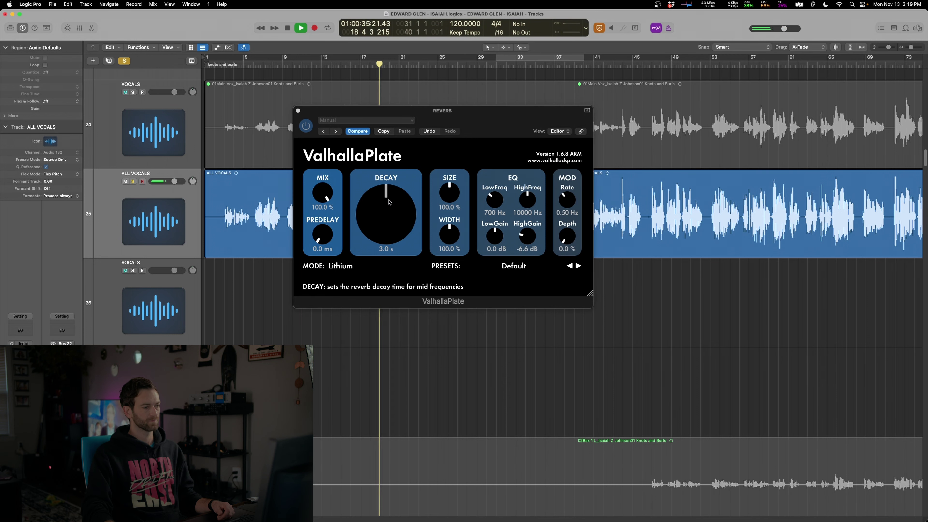
click(378, 269)
click(343, 286)
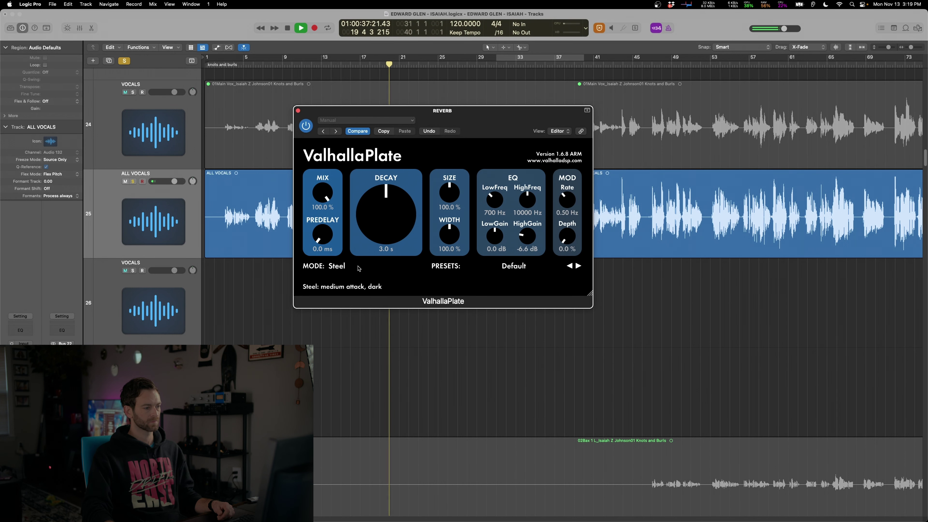
click(337, 266)
click(344, 304)
click(343, 266)
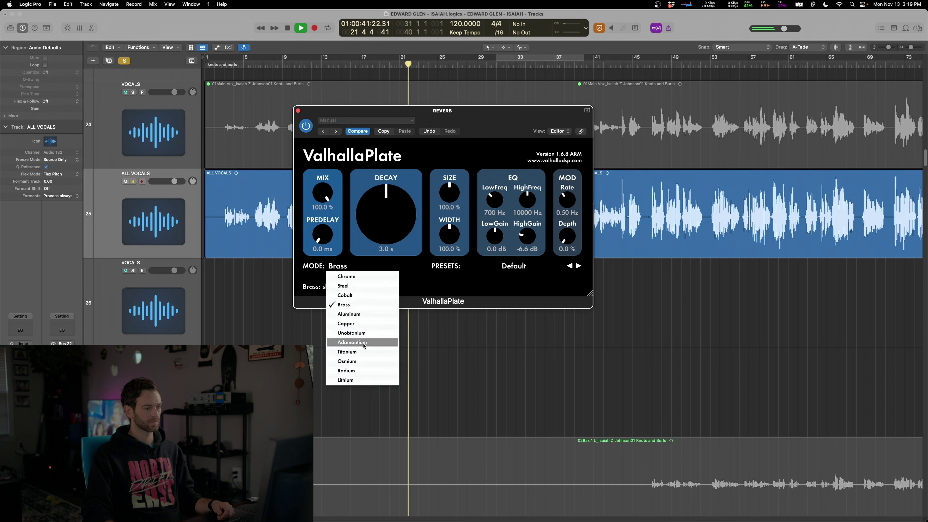
click(367, 352)
click(359, 269)
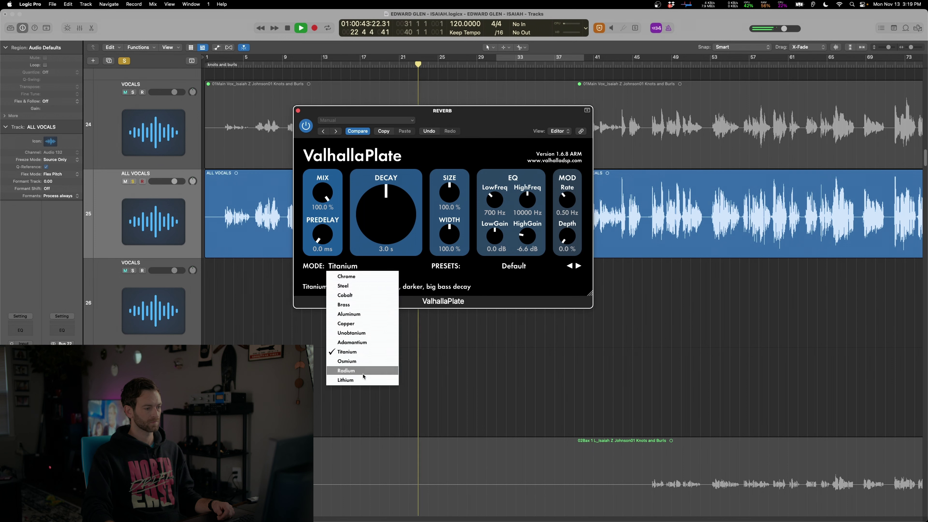
click(368, 361)
click(353, 271)
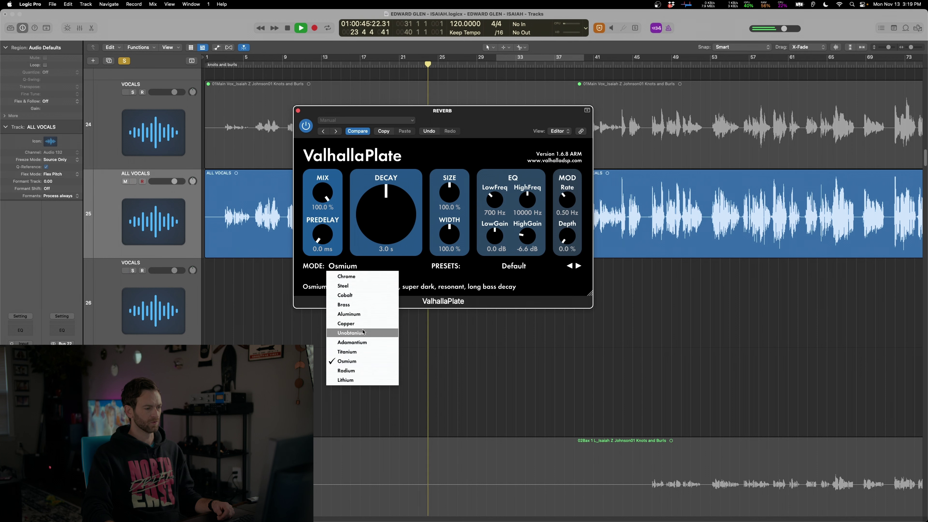
click(367, 352)
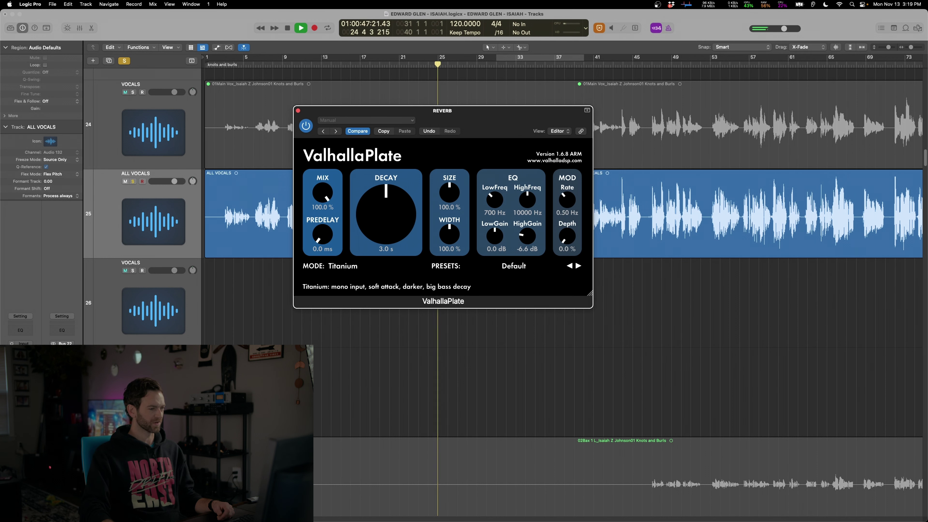
click(67, 507)
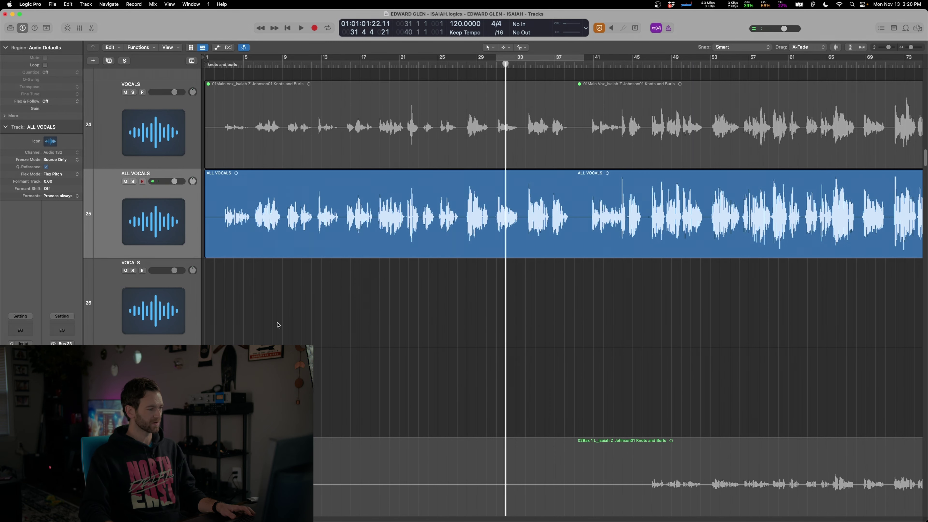
- Play a short stretch of ALL VOCALS from bar 18
click(376, 64)
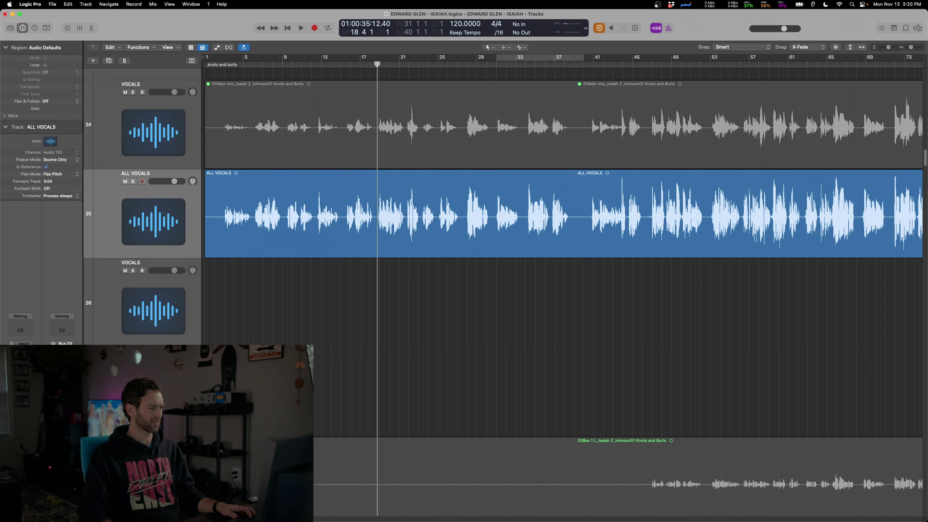
key(space)
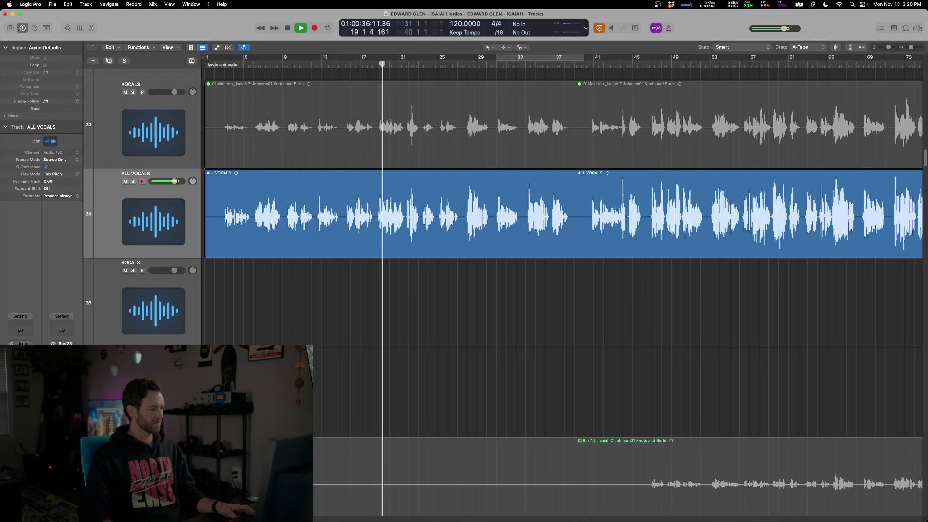
key(space)
- Show the EchoBoy on the DELAYS aux, reposition its window and play the vocal through the delay
key(v)
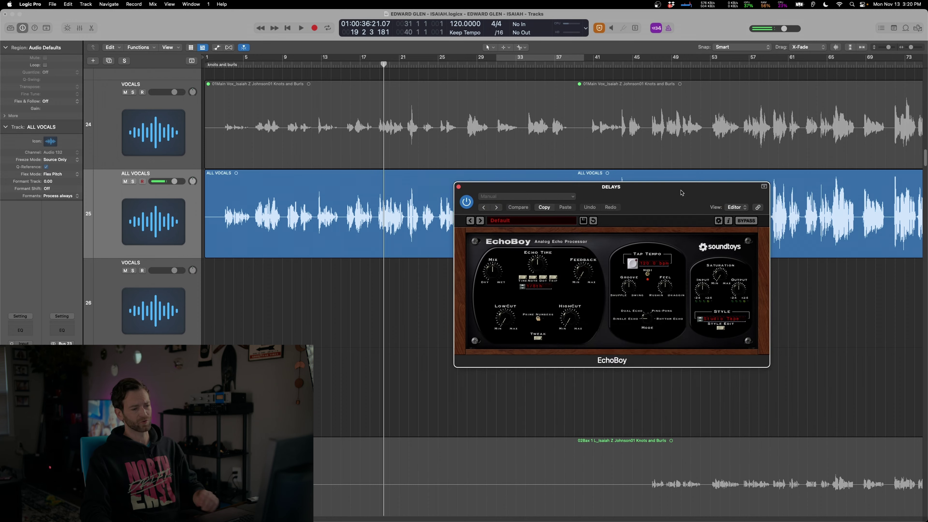
drag(682, 192, 607, 152)
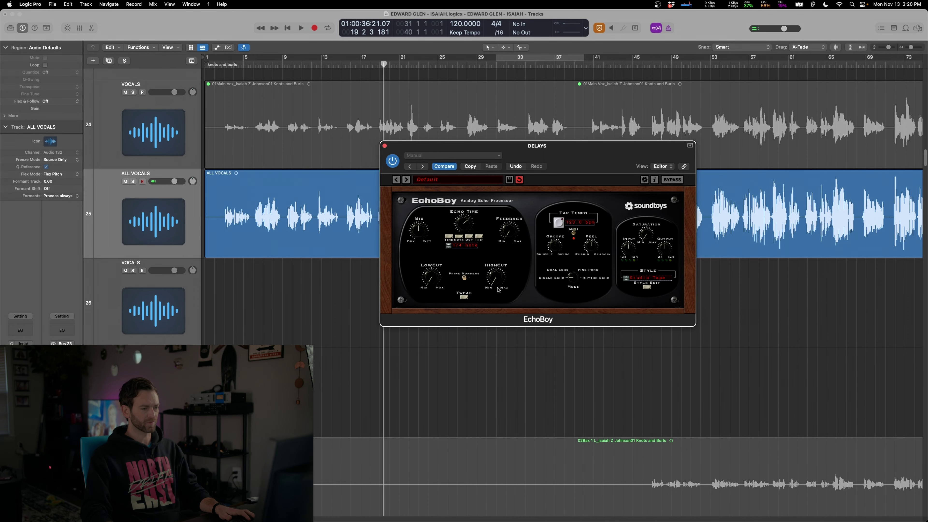
key(space)
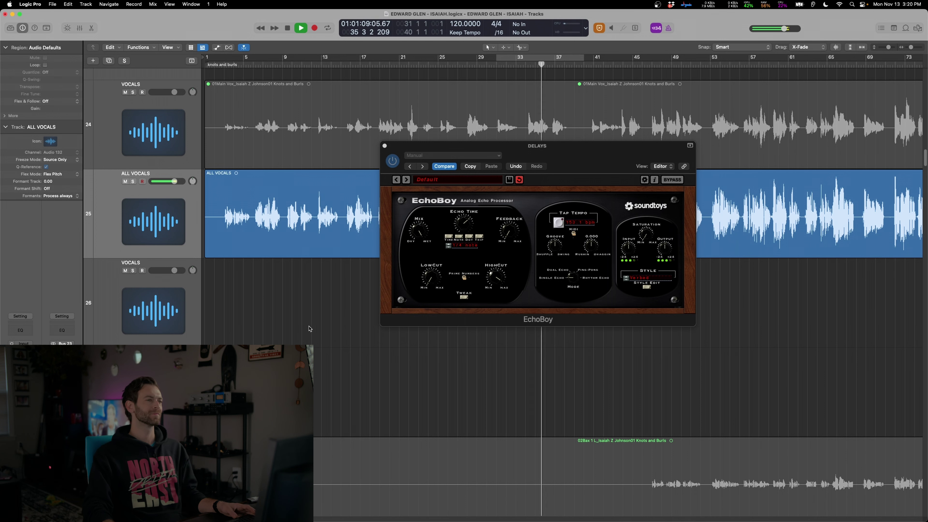
- Stop playback, close the EchoBoy window and play ALL VOCALS briefly from bar 3
key(space)
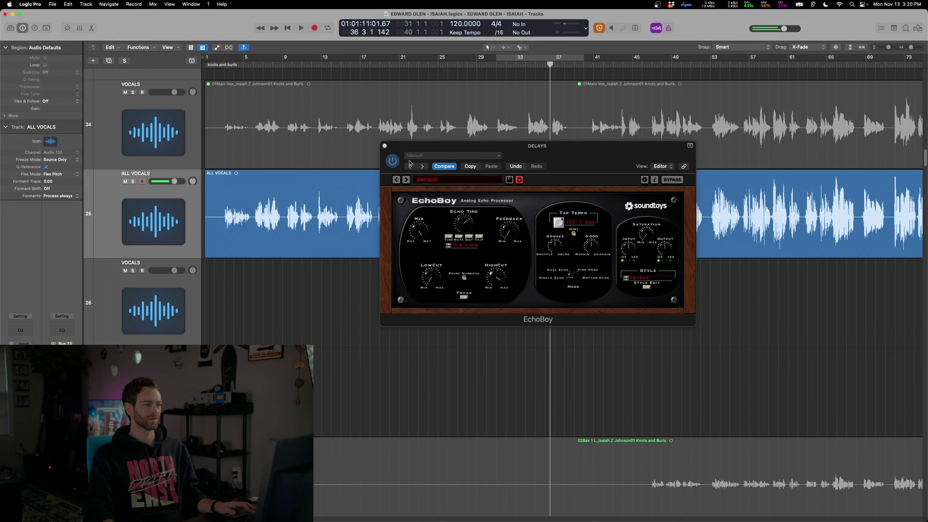
click(384, 146)
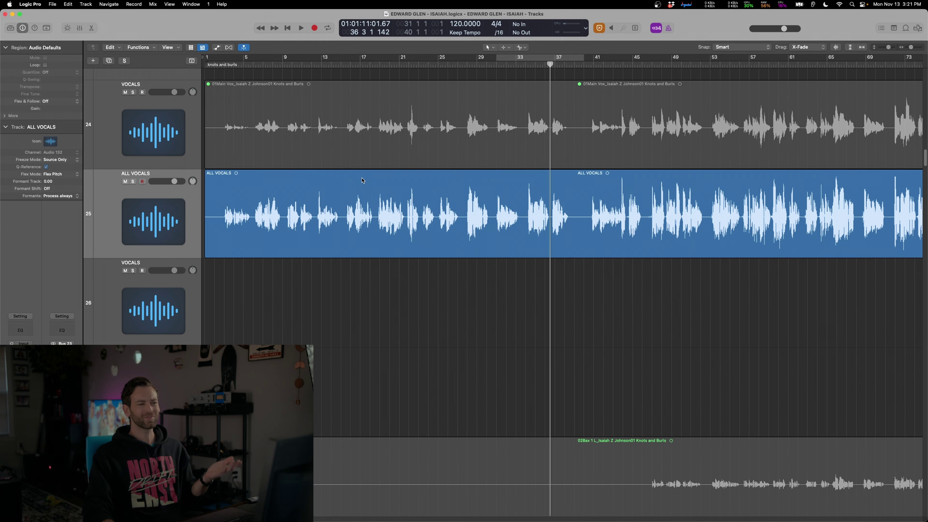
click(224, 70)
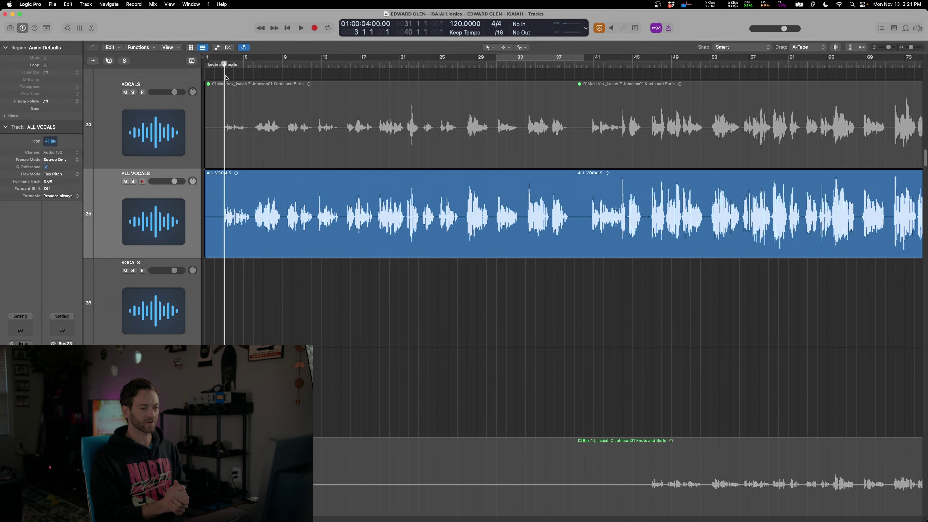
key(space)
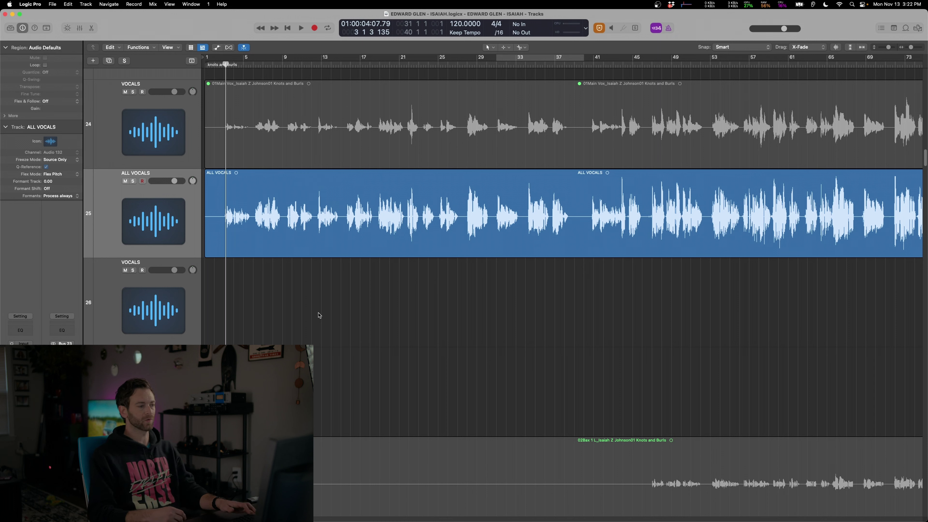
key(space)
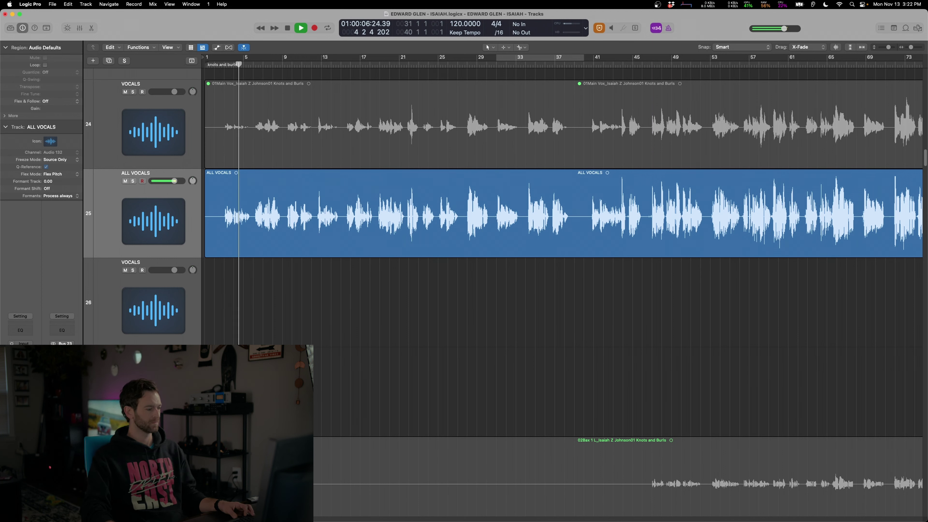
key(space)
- Create three audio tracks with no input and no output directly below the VOCALS track 24
key(Up)
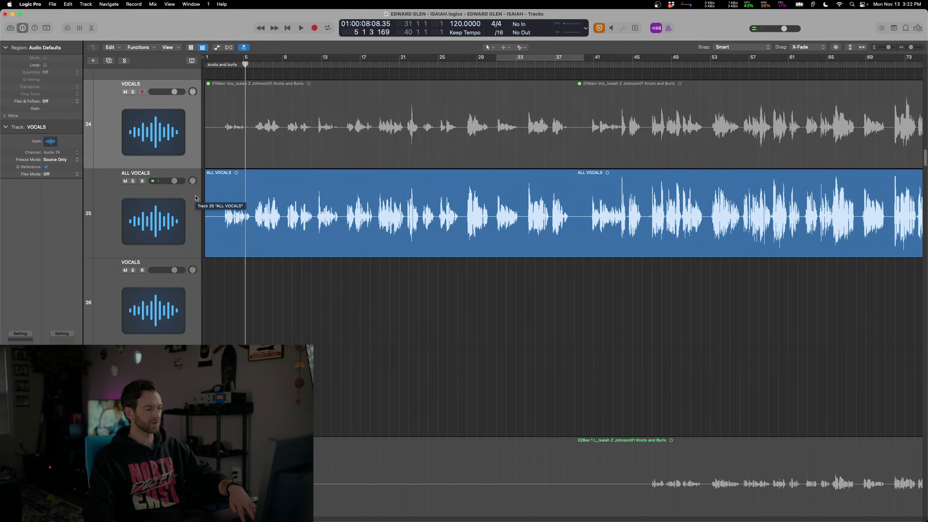
click(94, 60)
text(2)
click(529, 252)
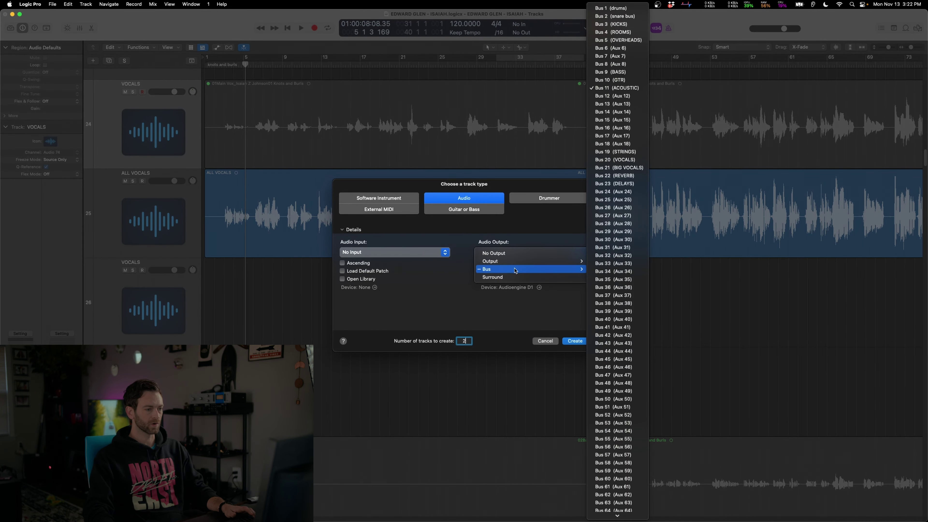
click(452, 256)
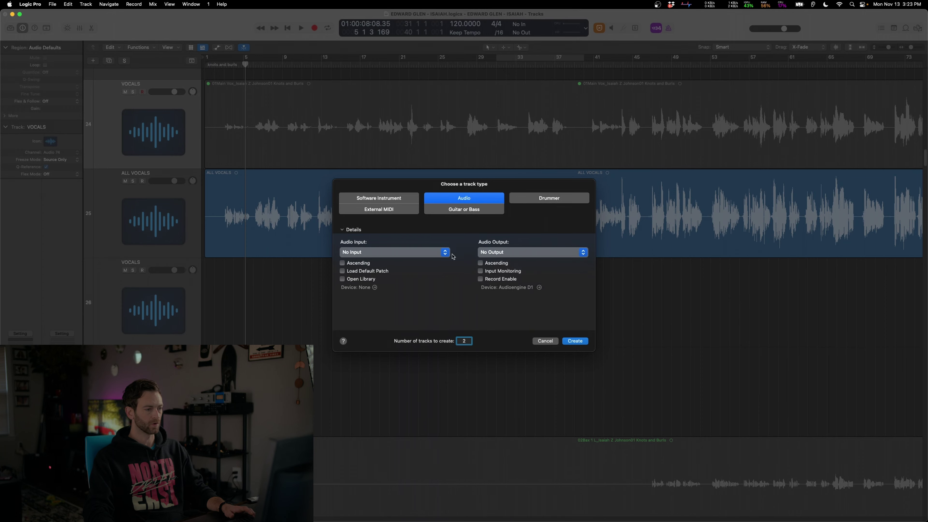
click(565, 340)
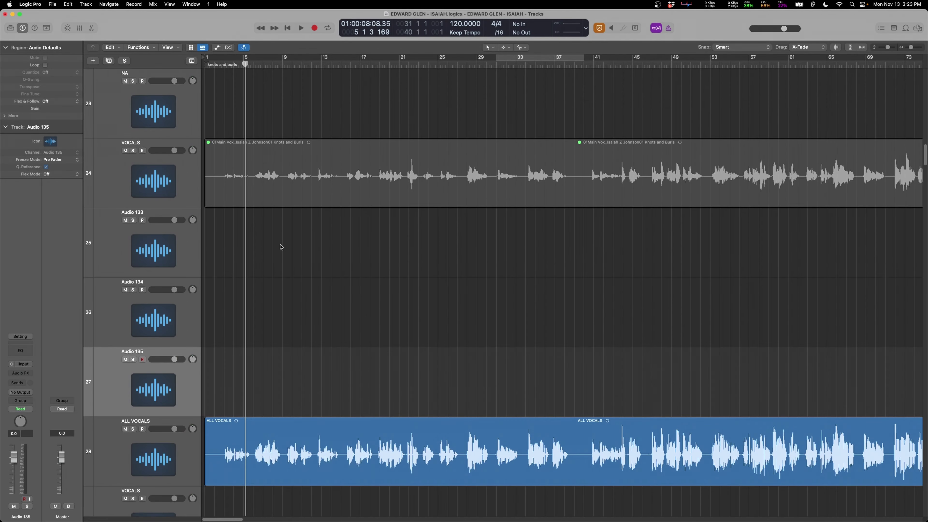
- Reassign the first new track, Audio 133, to the VOCALS aux (Aux 20) and check its automation view
right_click(187, 242)
mouse_move(219, 248)
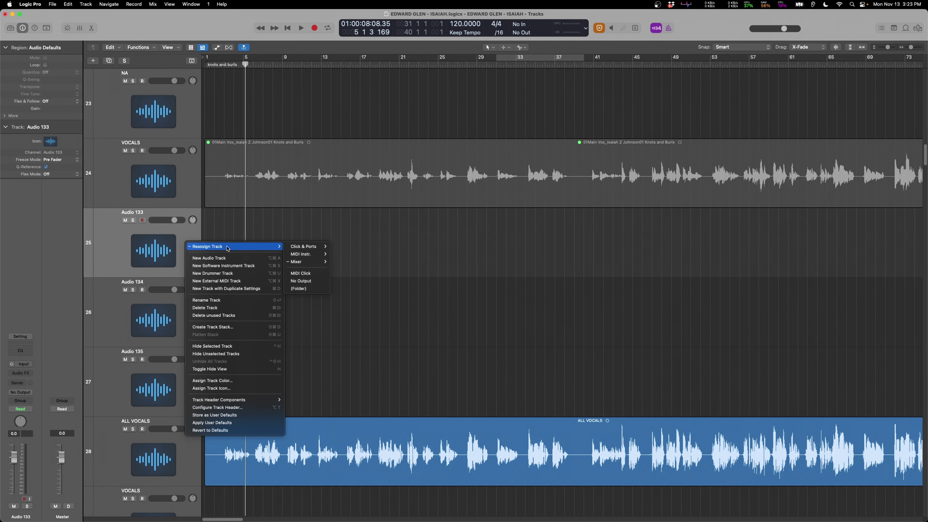
mouse_move(320, 262)
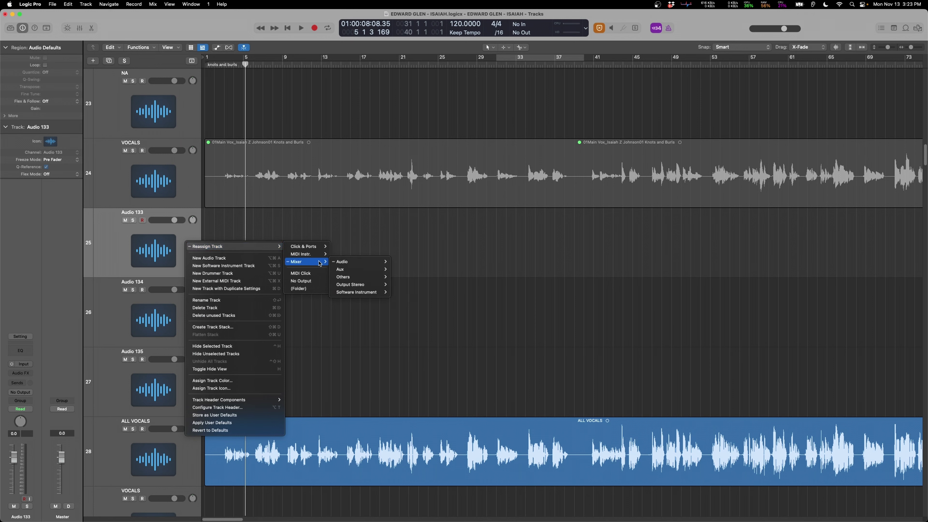
mouse_move(376, 269)
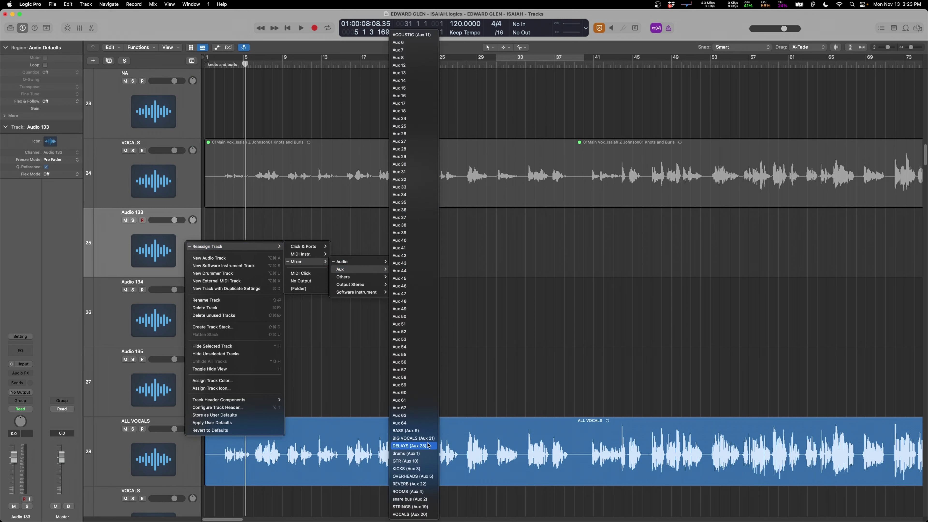
click(410, 514)
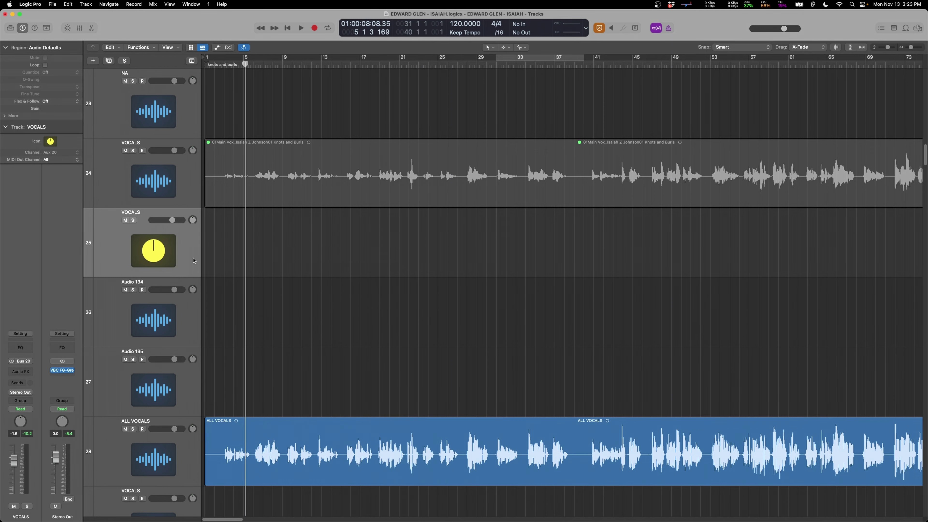
key(a)
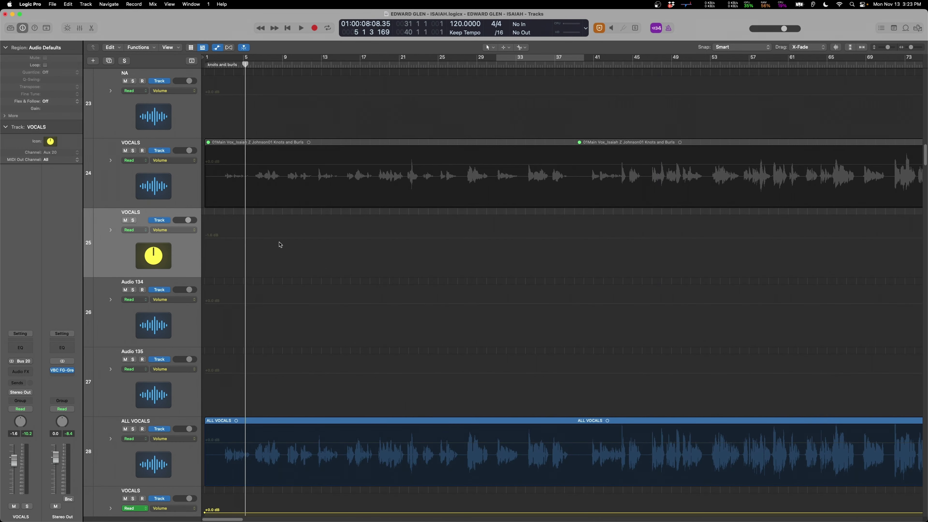
key(a)
- Reassign the Audio 134 track to the REVERB aux (Aux 22)
click(186, 308)
right_click(186, 305)
mouse_move(229, 307)
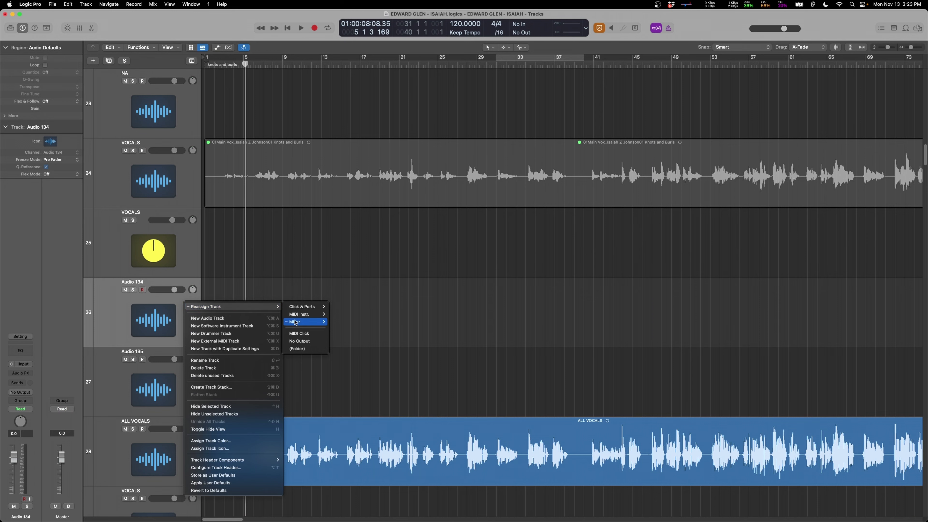
mouse_move(295, 323)
mouse_move(343, 329)
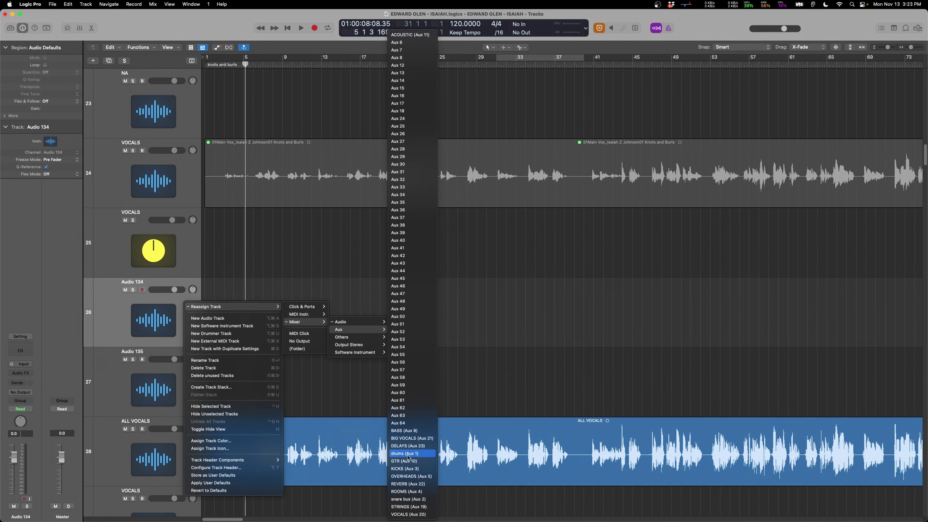
click(408, 484)
- Reassign the Audio 135 track to the DELAYS aux (Aux 23)
right_click(193, 366)
mouse_move(234, 330)
mouse_move(311, 345)
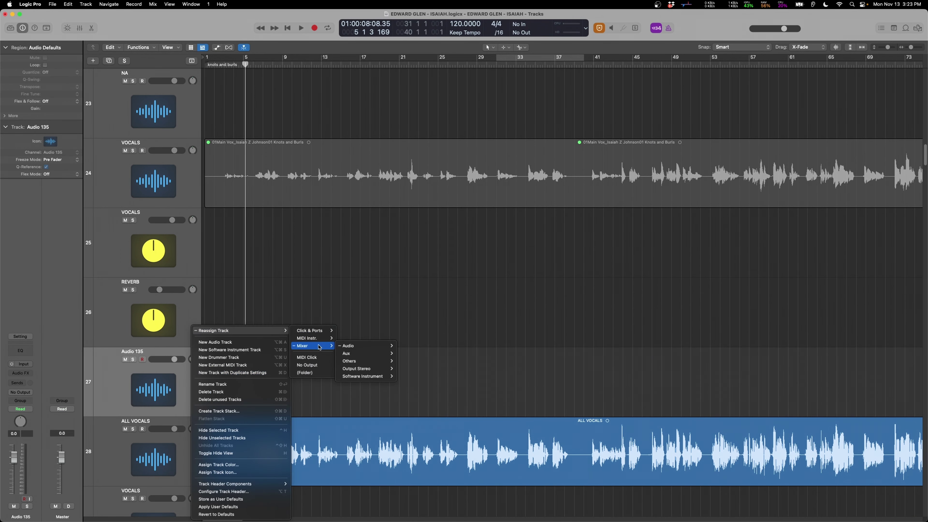
mouse_move(354, 353)
click(419, 446)
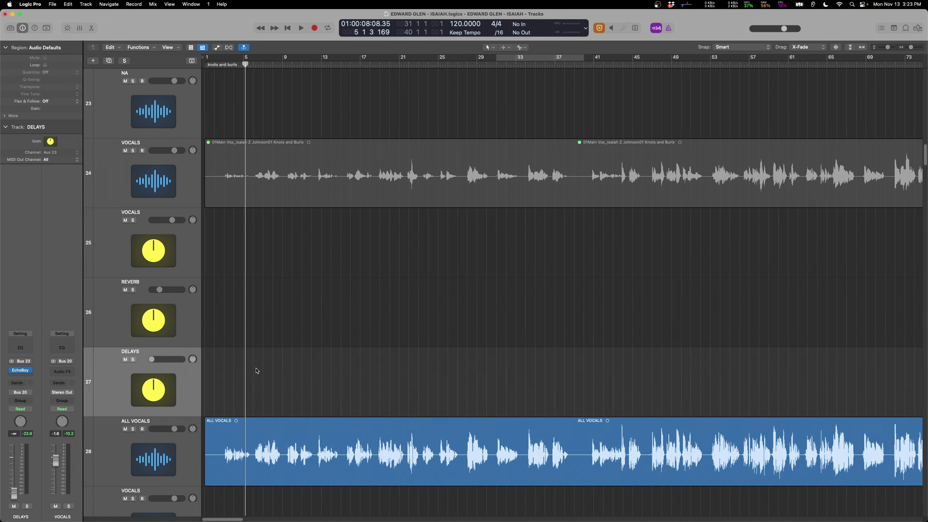
- Show track automation, pull the REVERB track's volume line down to -∞ dB during playback and save the project
key(a)
key(space)
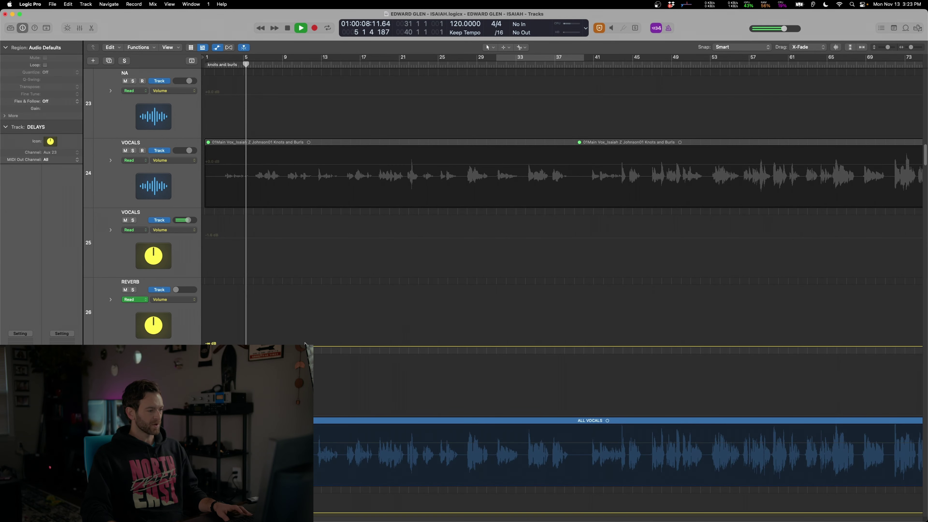
drag(300, 306, 291, 345)
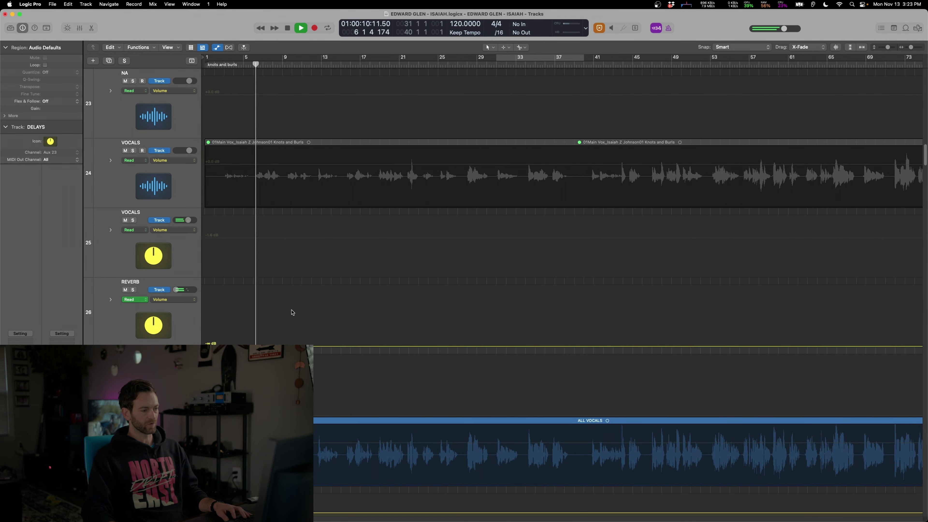
key(a)
key(a)
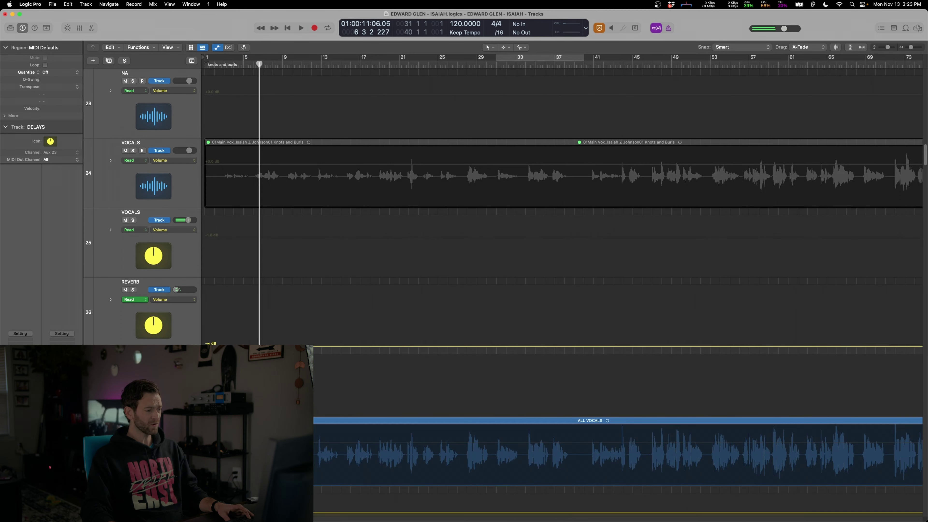
key(super+Down)
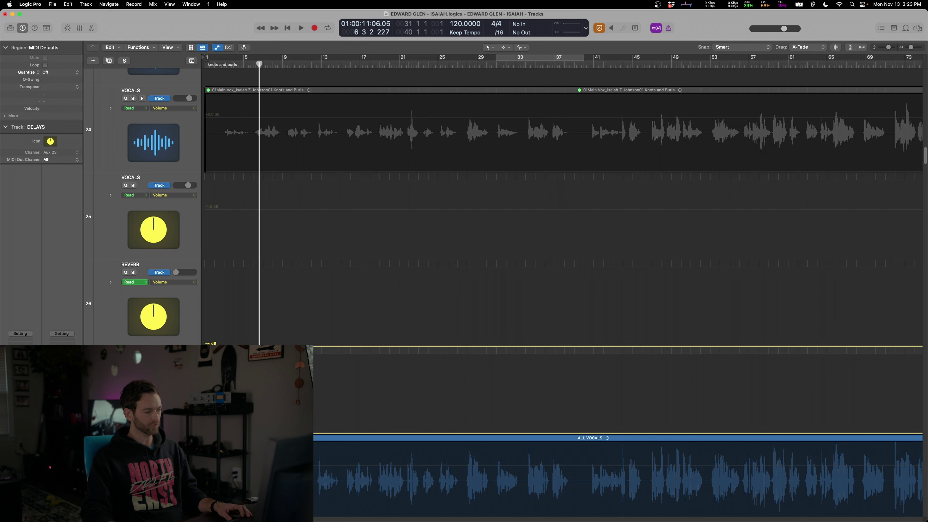
key(super+s)
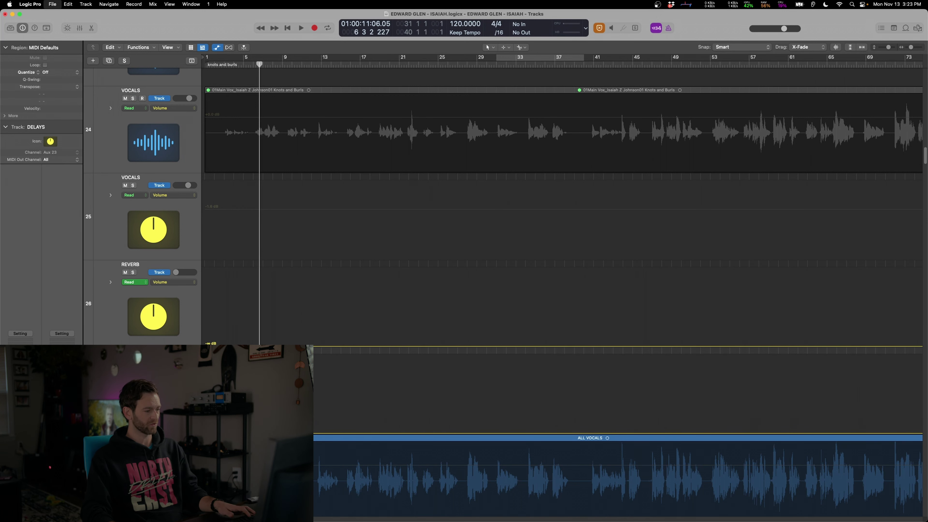
- Raise the REVERB track's volume automation to about -27.1 dB during playback and hide the automation
key(space)
mouse_move(226, 346)
mouse_down()
mouse_move(226, 315)
mouse_move(225, 337)
mouse_up()
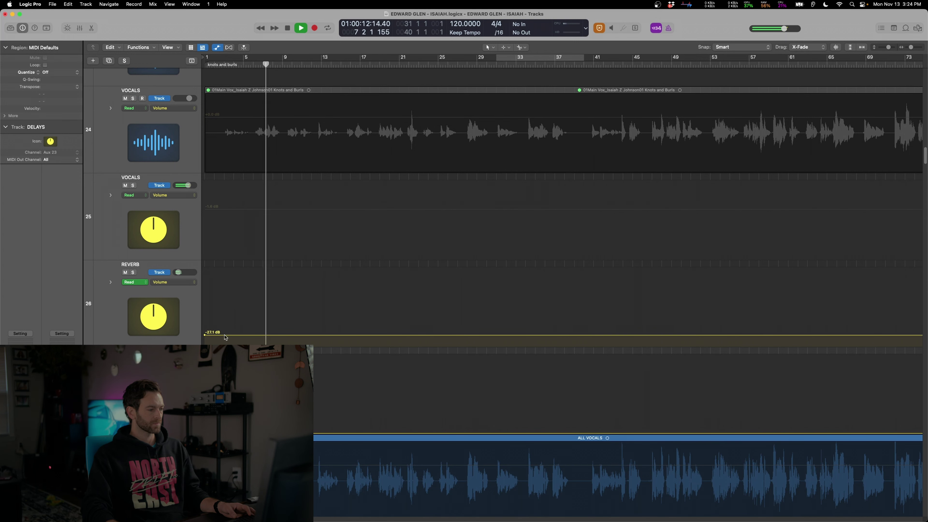
key(a)
- Insert a Compressor on the VOCALS bus that ALL VOCALS feeds, move its window aside and choose the Vintage VCA model
scroll(226, 351, down, 5)
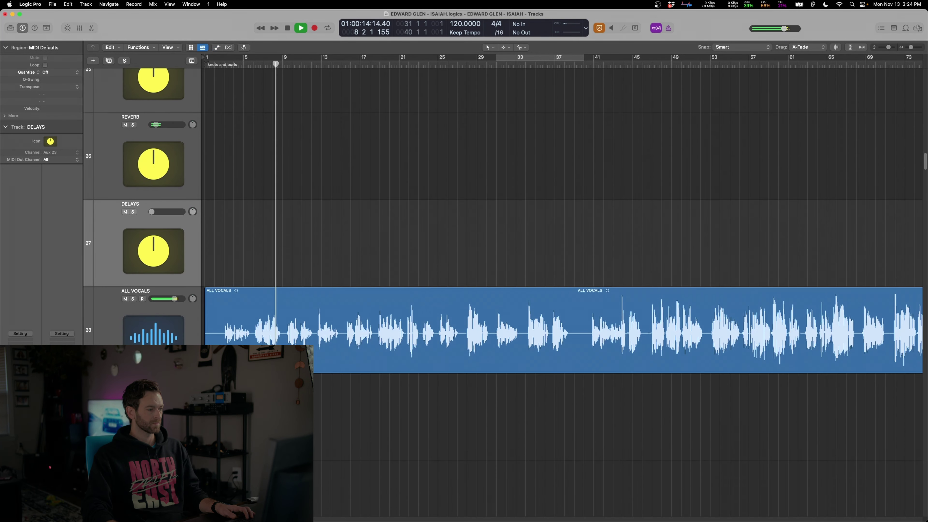
click(190, 340)
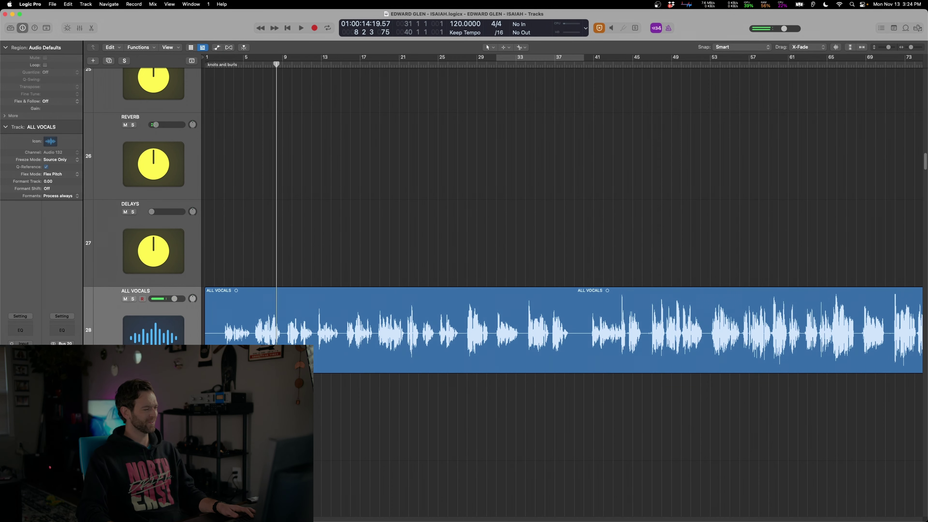
click(62, 338)
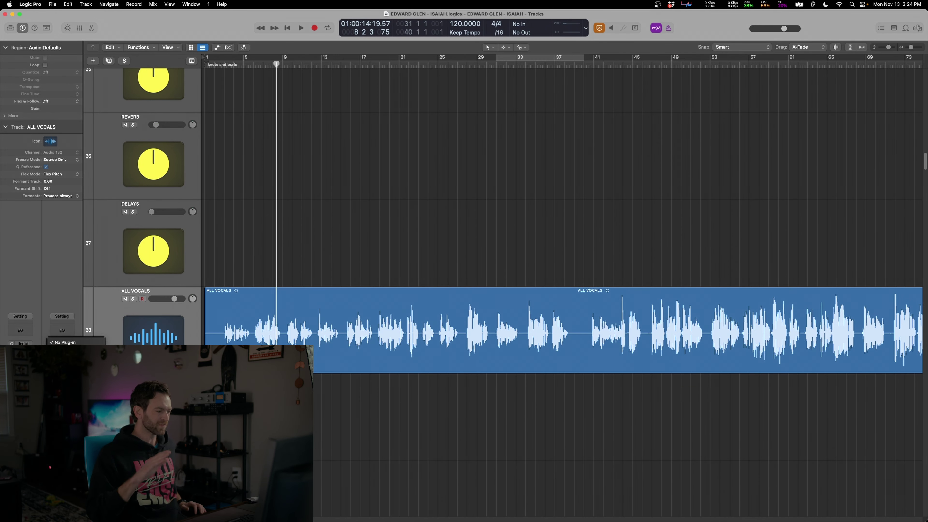
mouse_move(128, 502)
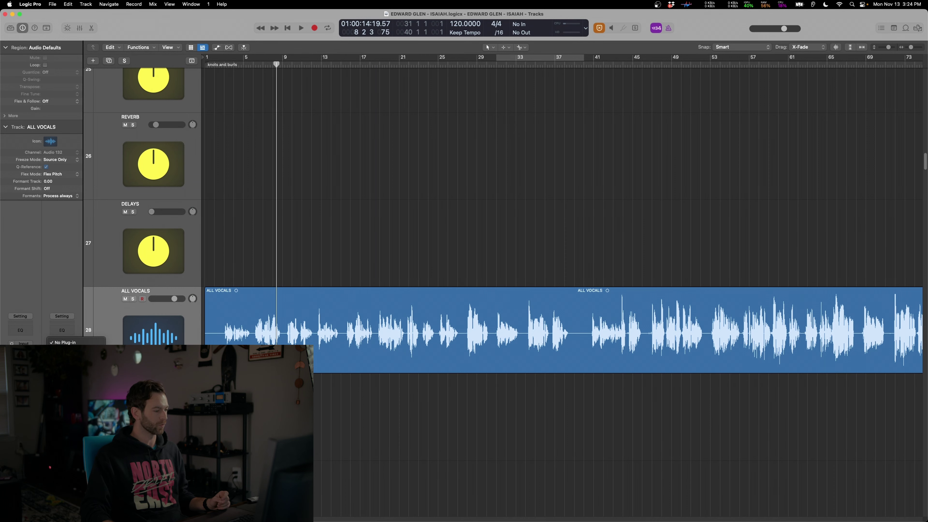
click(124, 387)
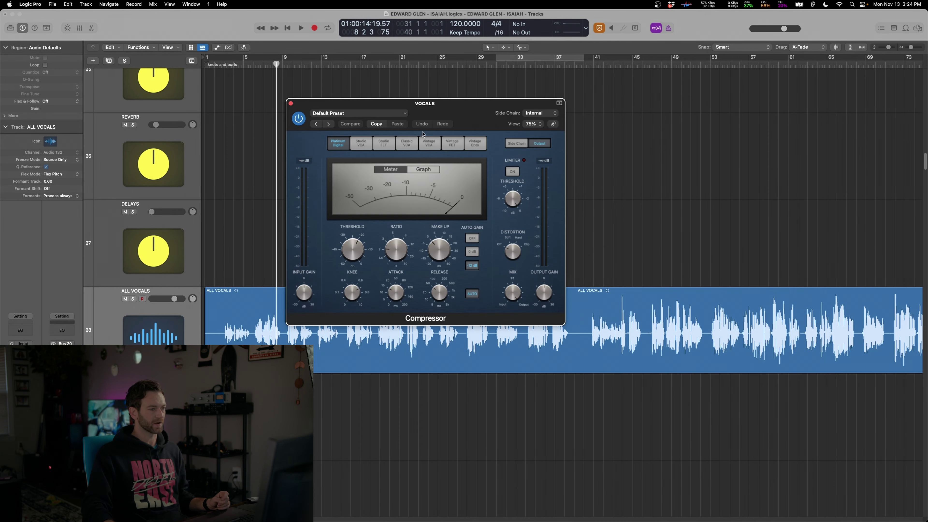
drag(423, 134, 545, 110)
click(552, 119)
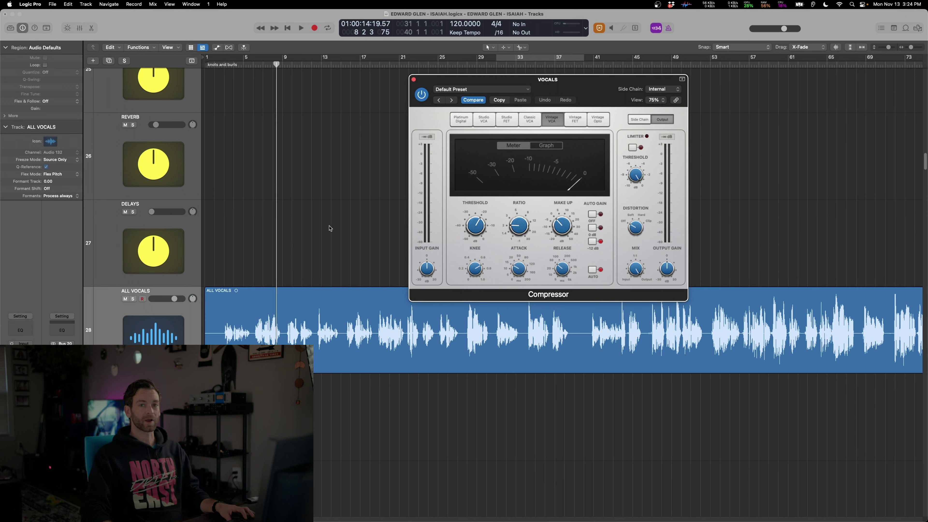
- Play from about bar 18 while setting the Compressor's threshold to -15.0 dB, raising its ratio, switching auto gain off and setting attack to 18.0 ms
click(374, 68)
key(space)
drag(519, 223, 524, 211)
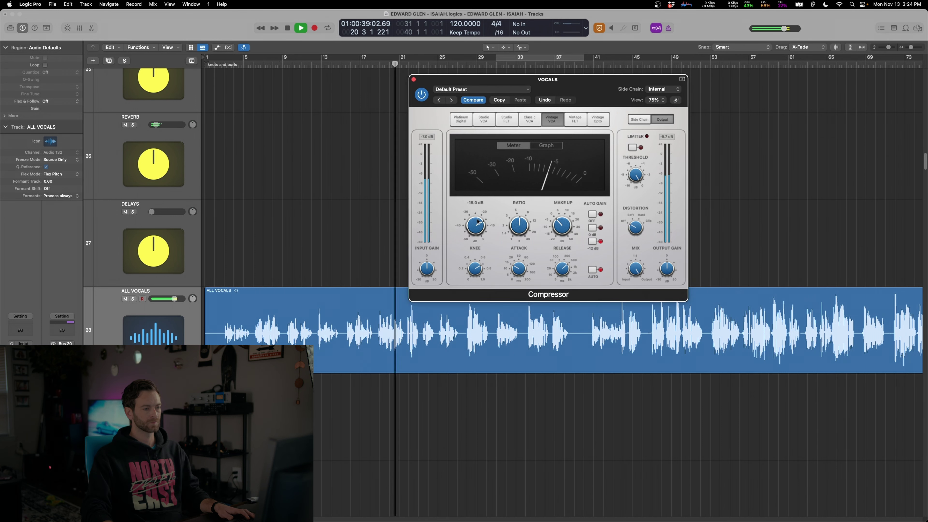
drag(520, 227, 520, 224)
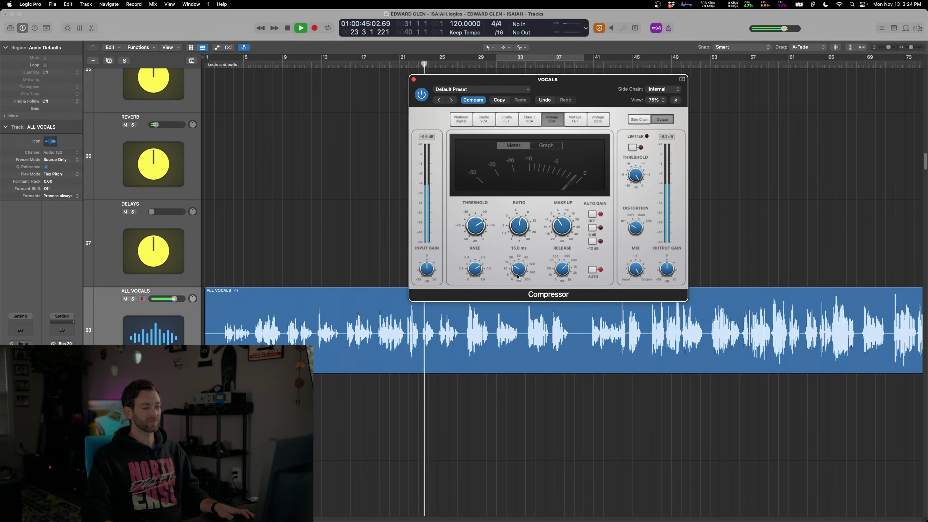
drag(515, 273, 515, 272)
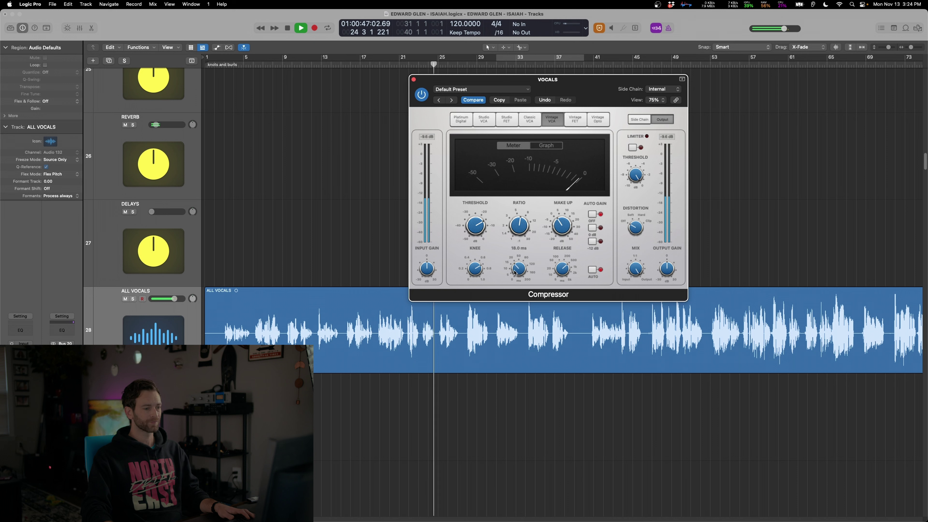
- Compare the vocals with the Compressor bypassed and active, and set its release to 25.0 ms
click(421, 94)
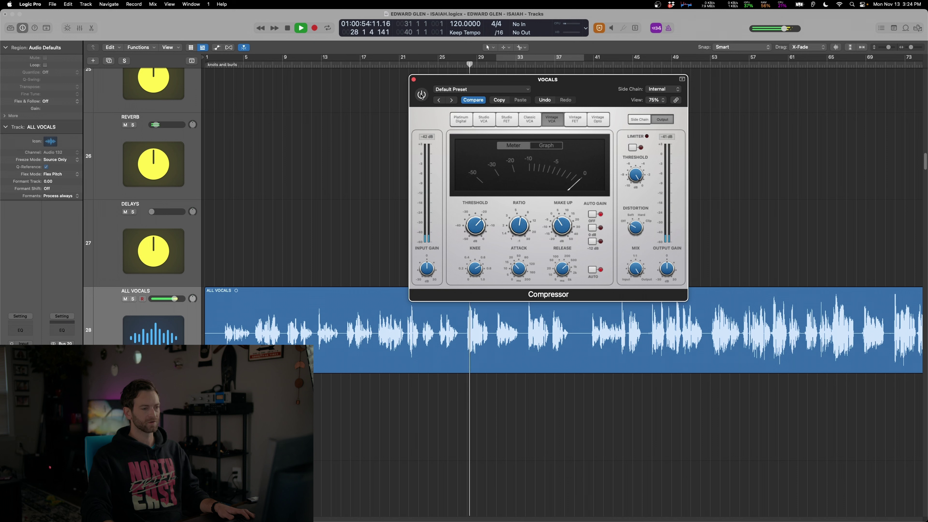
click(422, 94)
drag(562, 269, 560, 275)
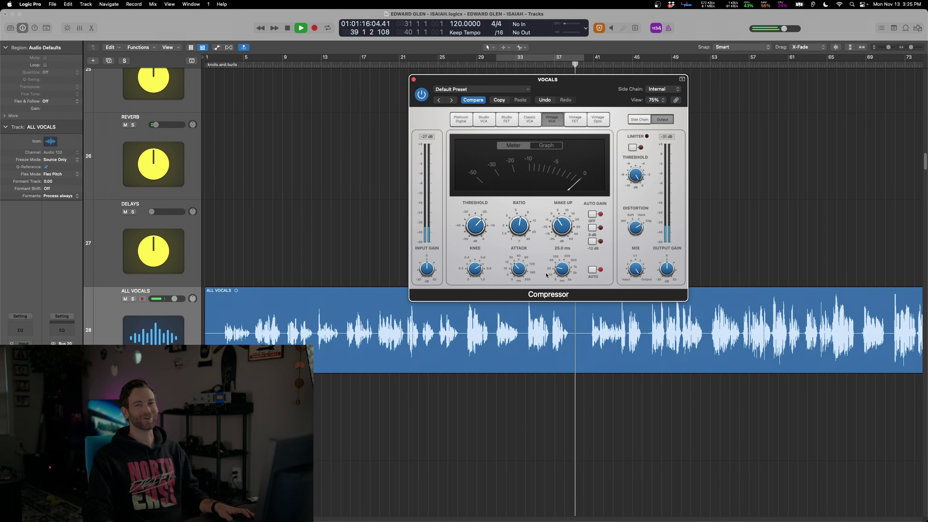
- Nudge the Compressor window aside and keep listening to the compressed vocals from about bar 39 onward
drag(547, 275, 536, 270)
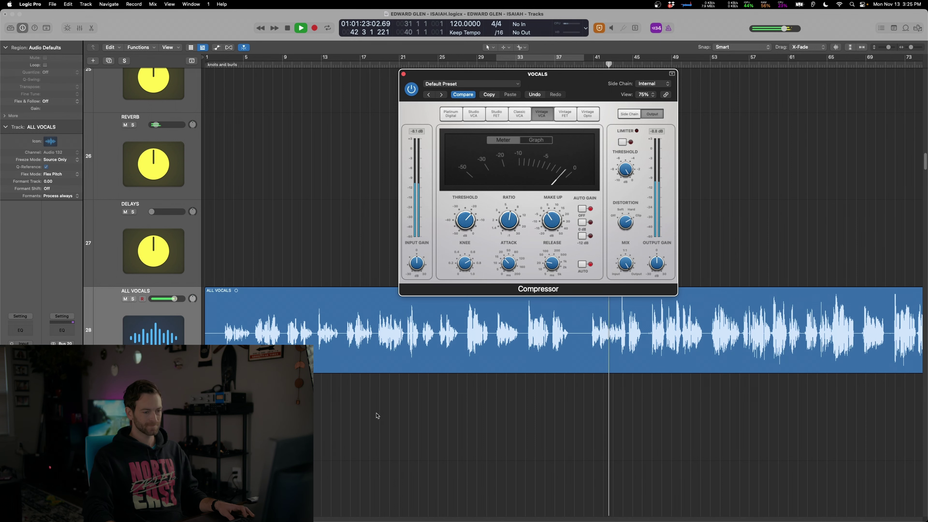
key(super+Right)
key(super+Up)
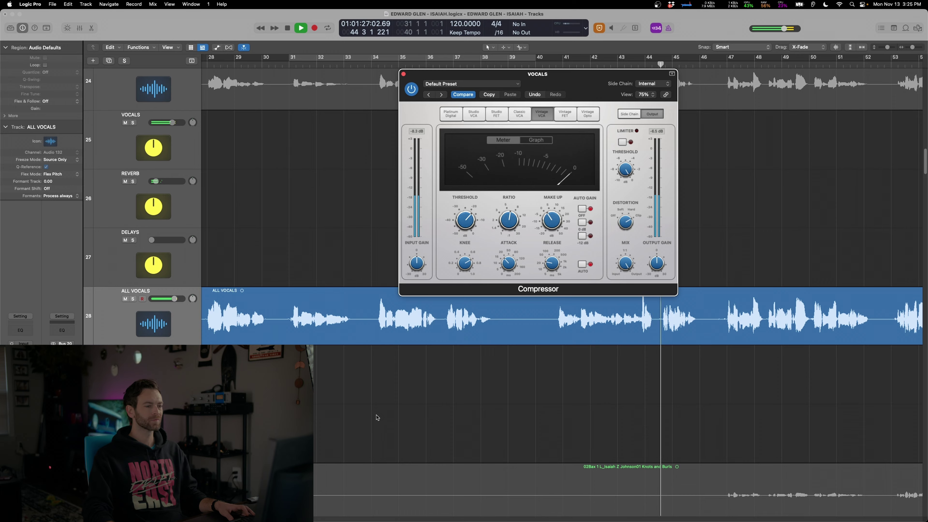
key(super+Left)
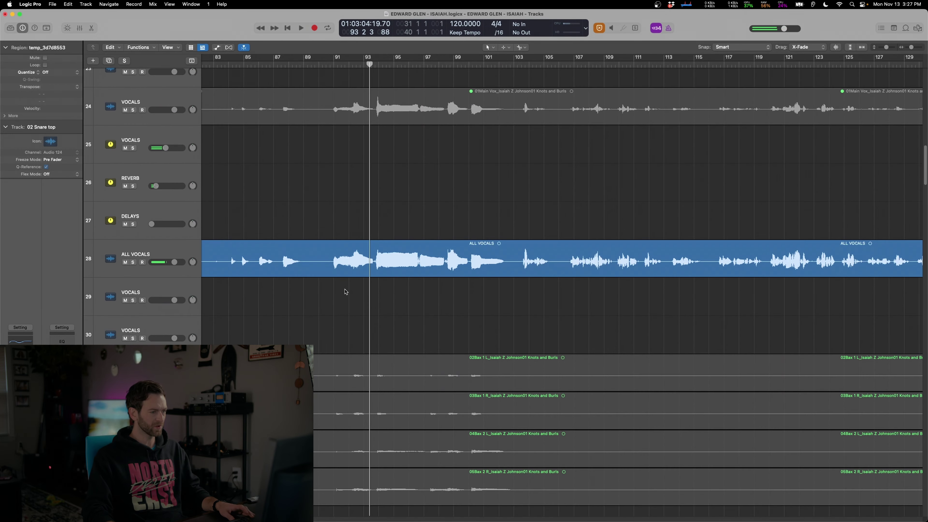
- Open the ALL VOCALS track in Flex Pitch around bar 91 and play the phrase to check its tuning
click(336, 200)
key(z)
key(super+f)
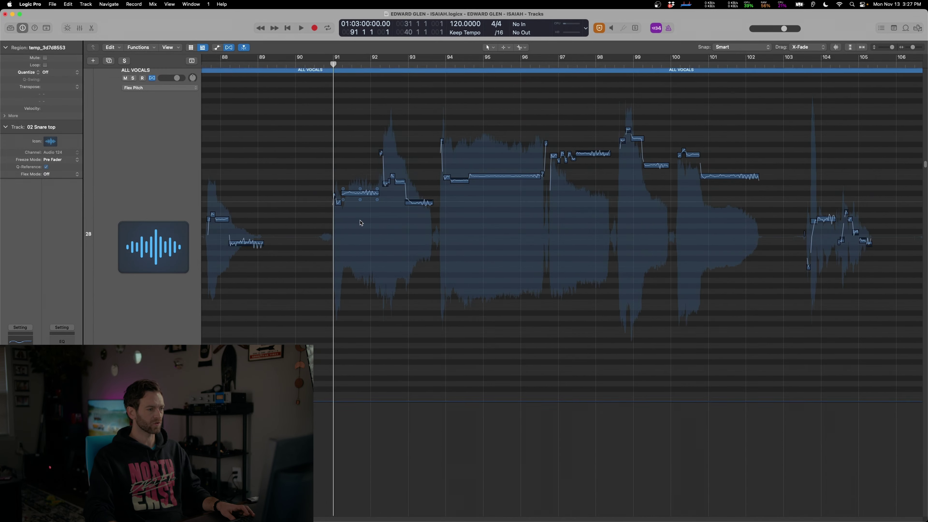
key(super+Right)
key(super+Right)
key(super+Right)
key(space)
key(super+Left)
key(super+Left)
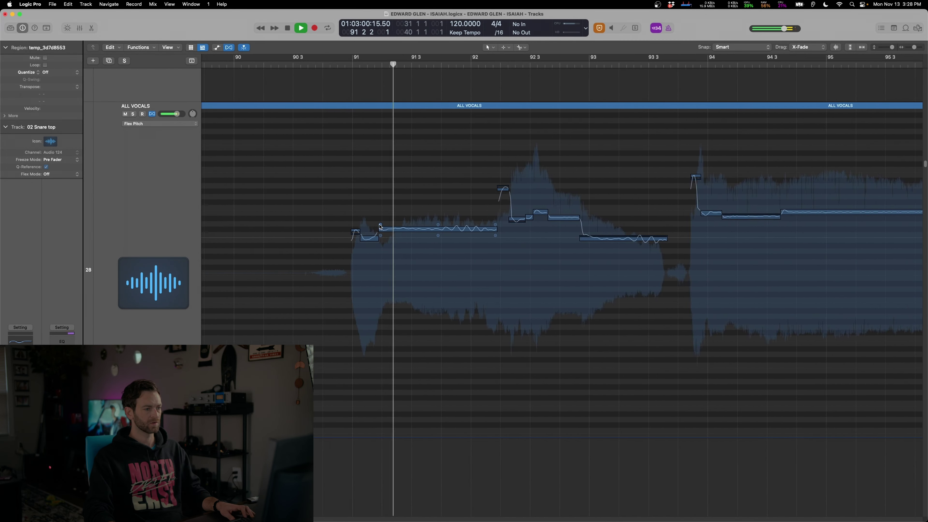
- Correct the pitch of the short vocal note just after bar 91 and of the sustained note following it
key(space)
click(375, 248)
key(space)
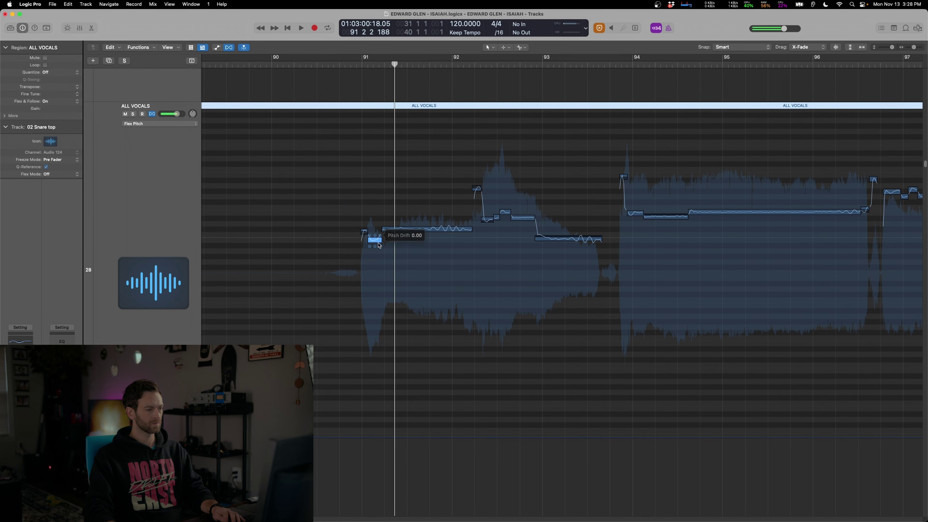
key(space)
click(408, 231)
key(space)
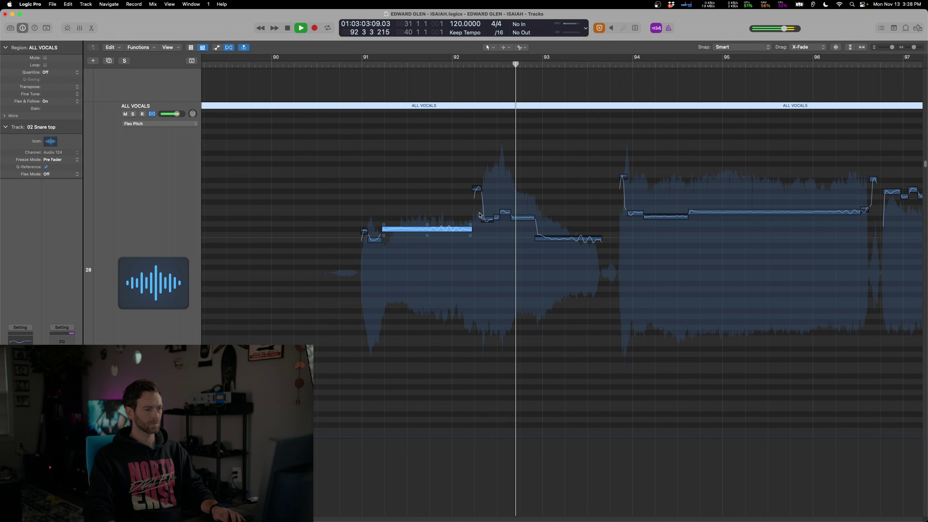
- Tune the vocal notes after bar 92, centring the one at 92 2 2 on D#3 and lowering the high note before it
key(space)
click(486, 220)
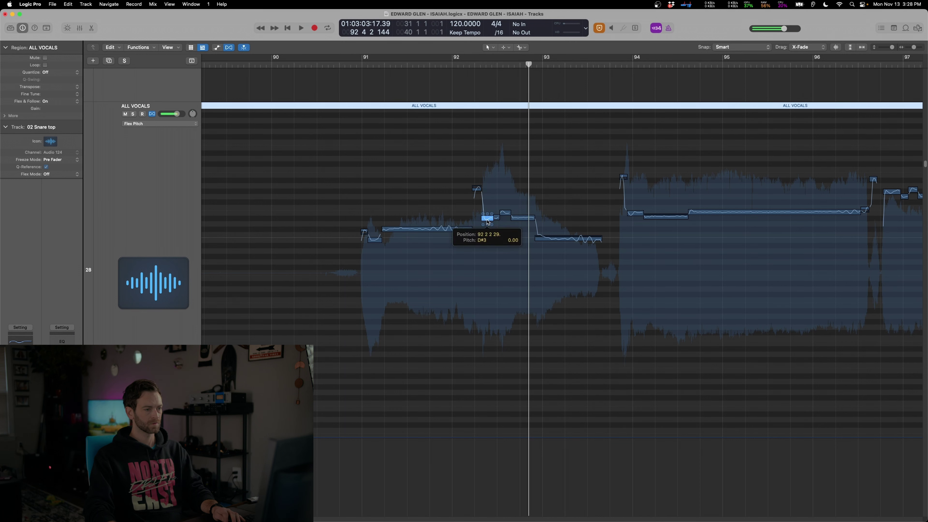
key(shift+space)
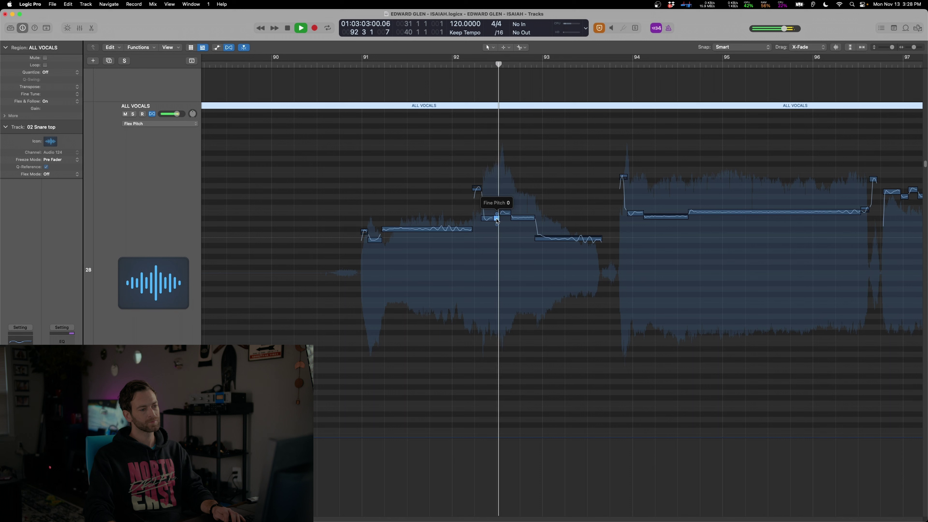
key(space)
click(477, 190)
key(shift+space)
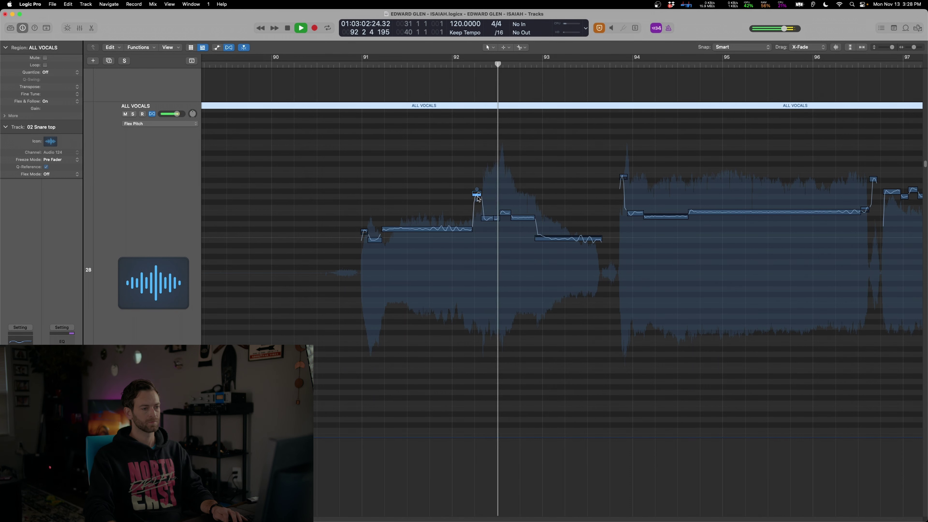
key(space)
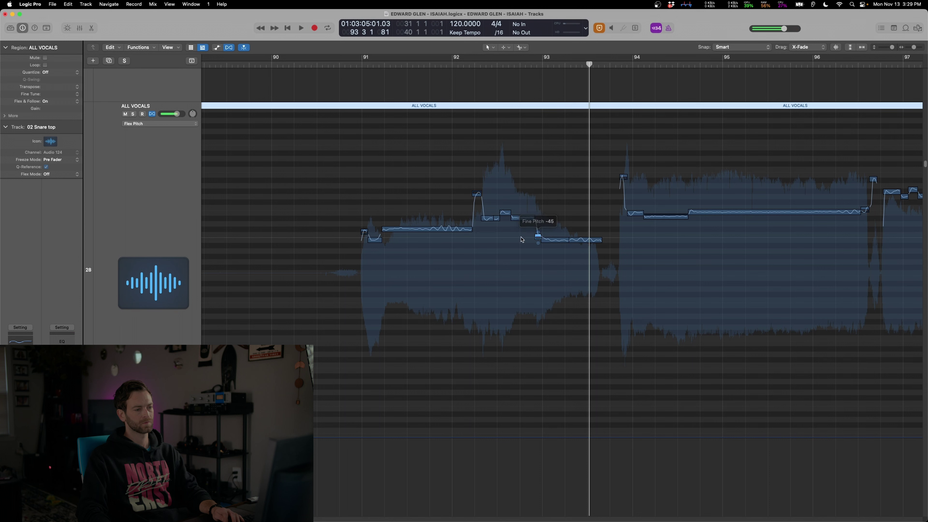
- Lower the short note at bar 93 to the pitch of the notes following it and correct the note after bar 94
click(538, 240)
key(shift+space)
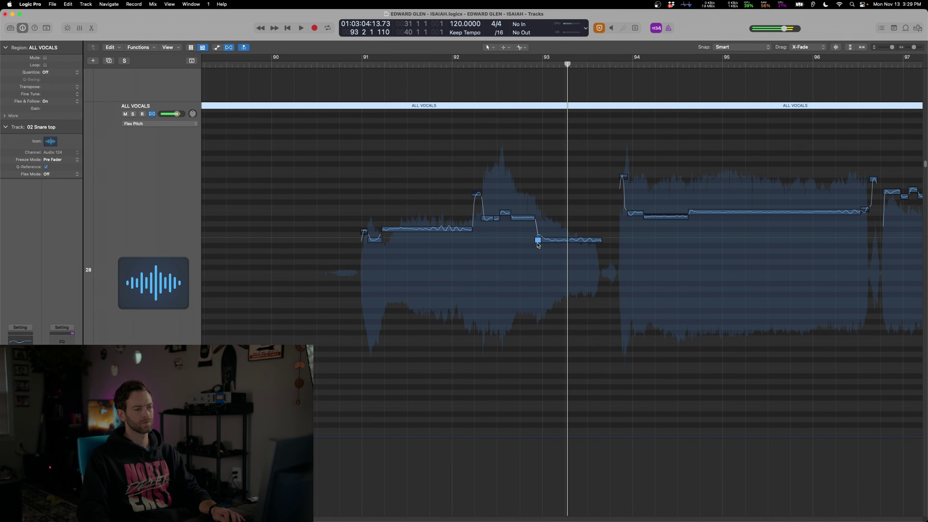
key(shift+space)
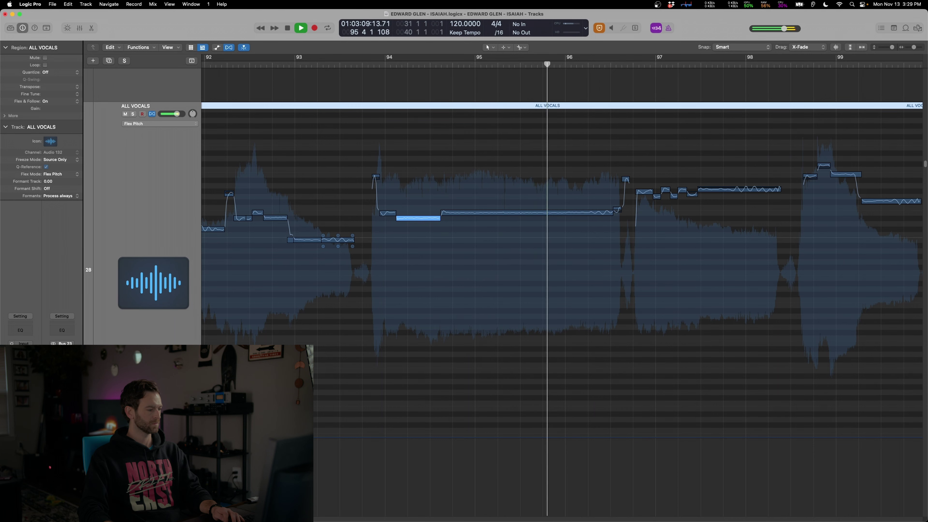
key(space)
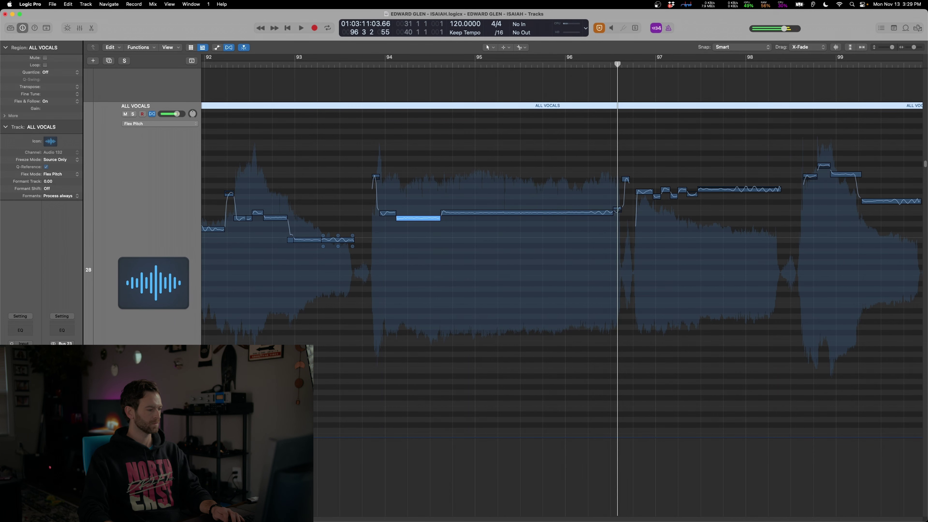
- Replay the phrase from about bar 96 and correct the pitch of the vocal notes around bar 97
key(z)
key(space)
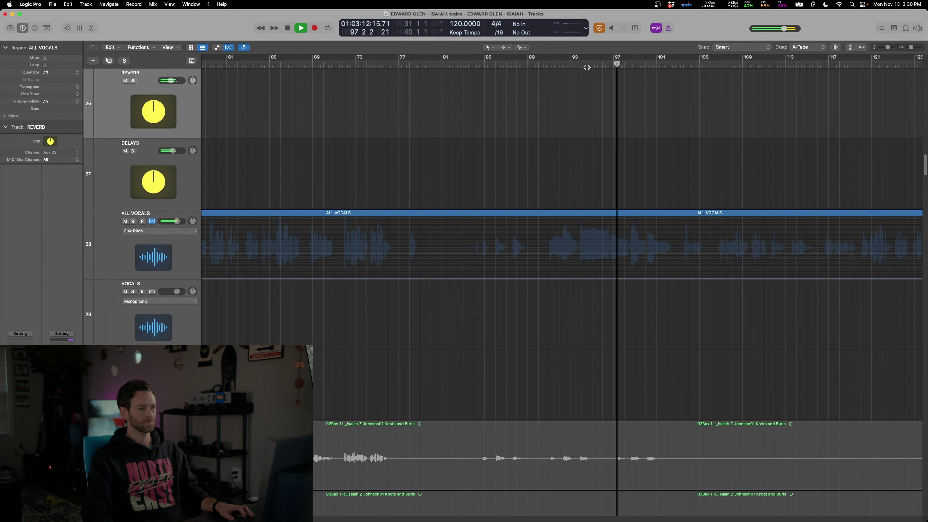
key(z)
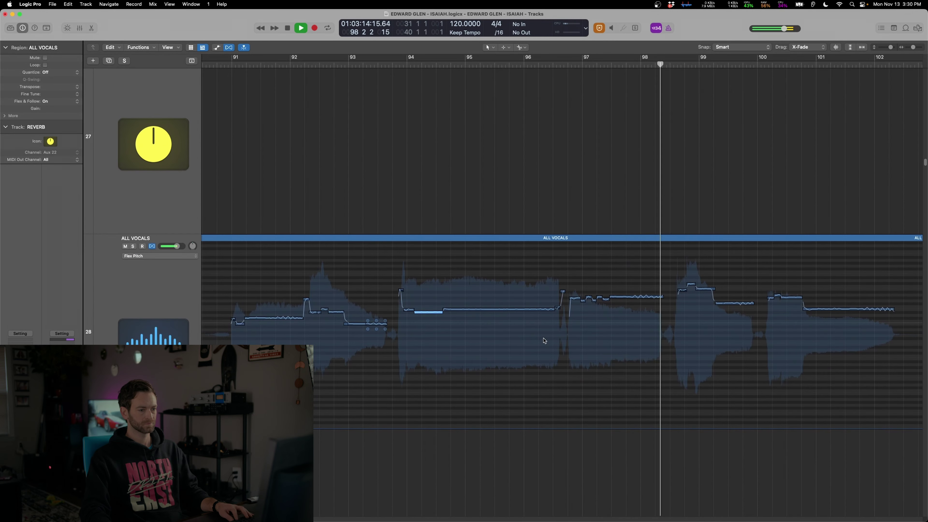
key(space)
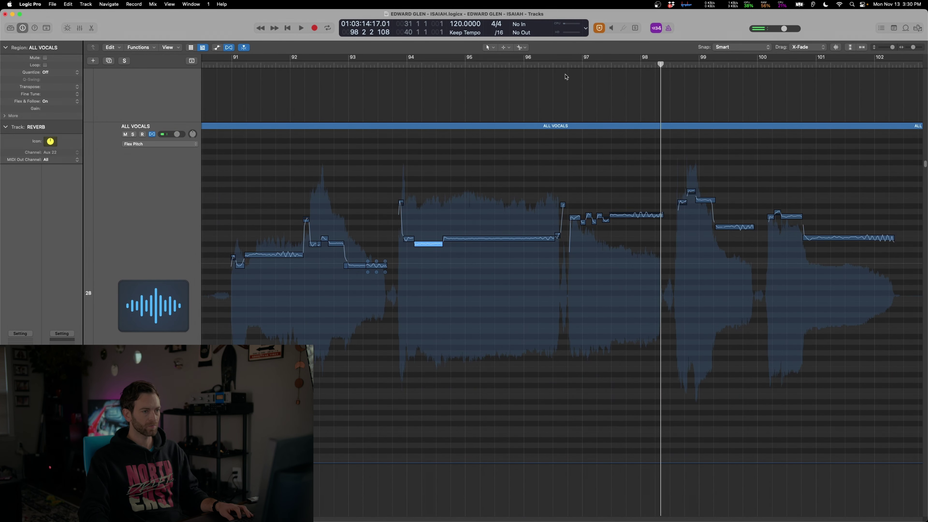
click(557, 66)
key(cmd+Right)
key(cmd+t)
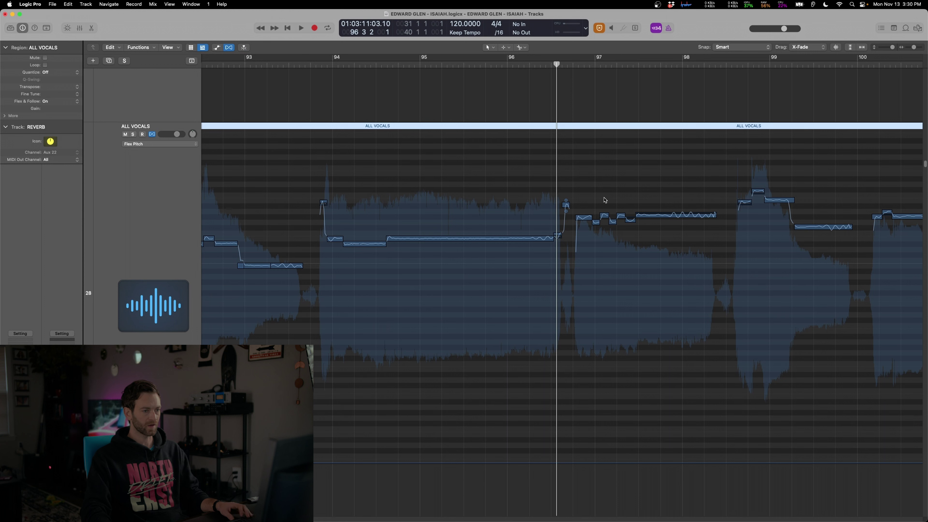
click(585, 216)
key(space)
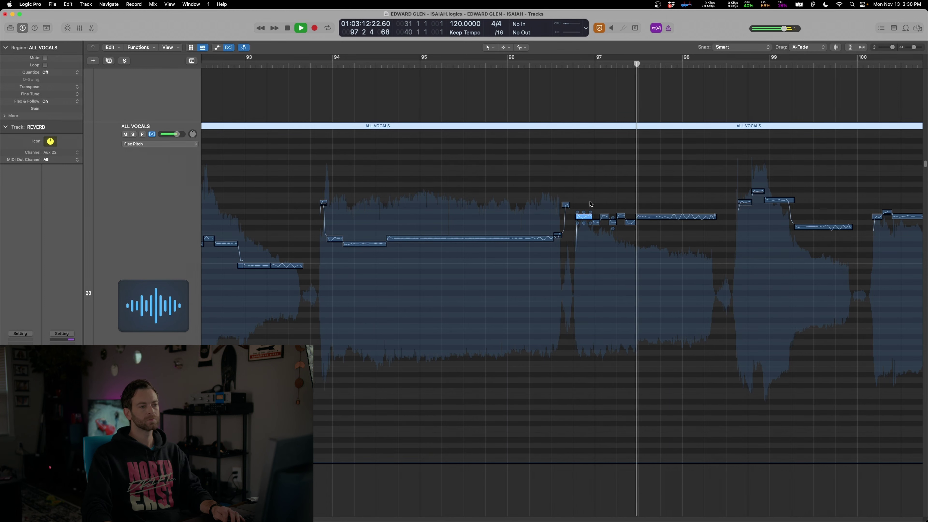
key(space)
click(600, 207)
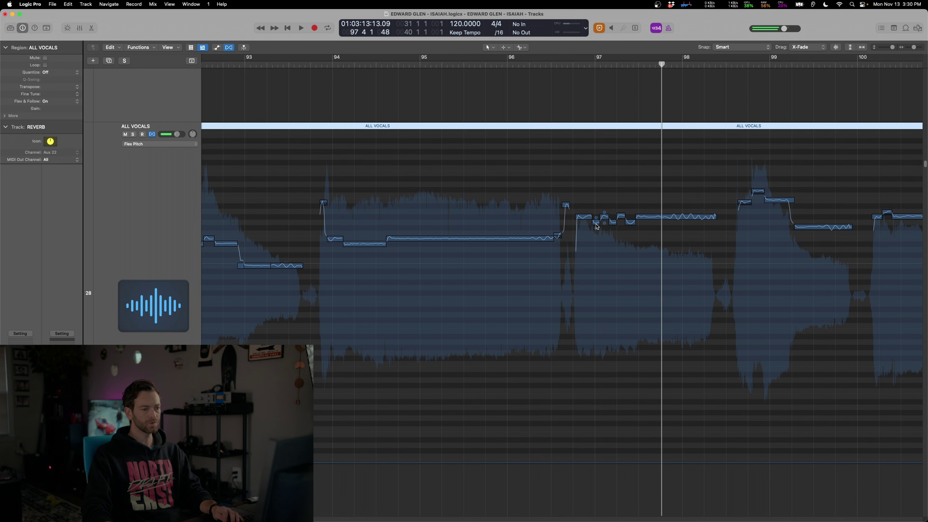
- Lower the three short dipping notes after bar 97 in pitch while checking them in playback
drag(596, 223, 630, 231)
key(comma)
key(comma)
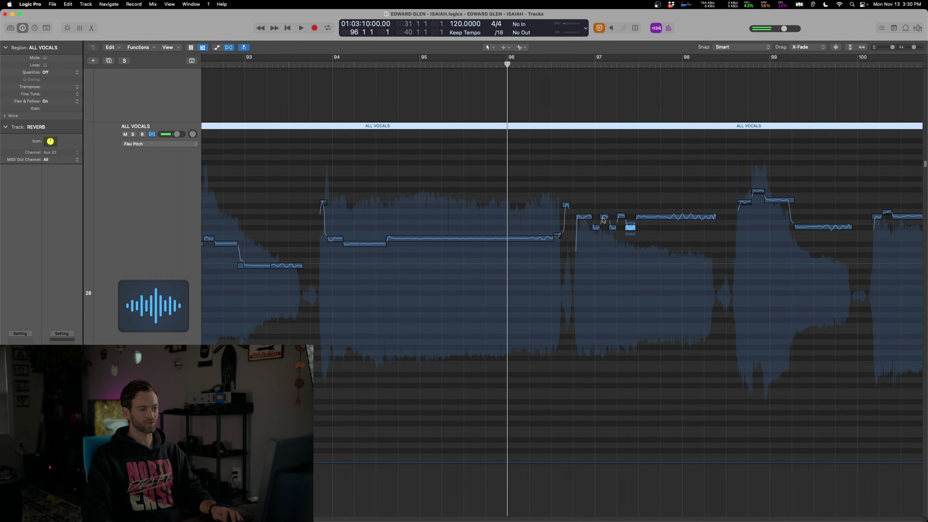
key(space)
drag(630, 223, 631, 221)
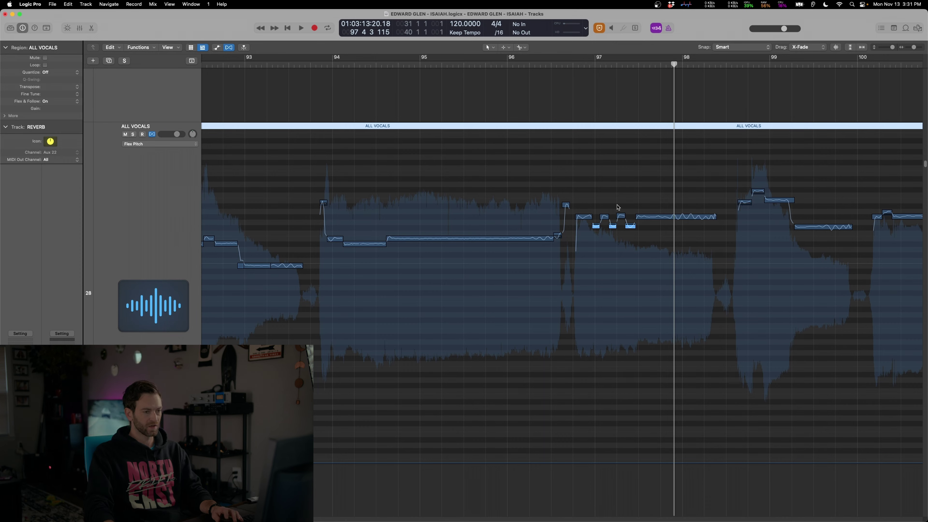
- Play from bar 96 to about bar 109 to check the retuned notes and the phrases that follow
key(comma)
key(comma)
key(super+Right)
key(super+Right)
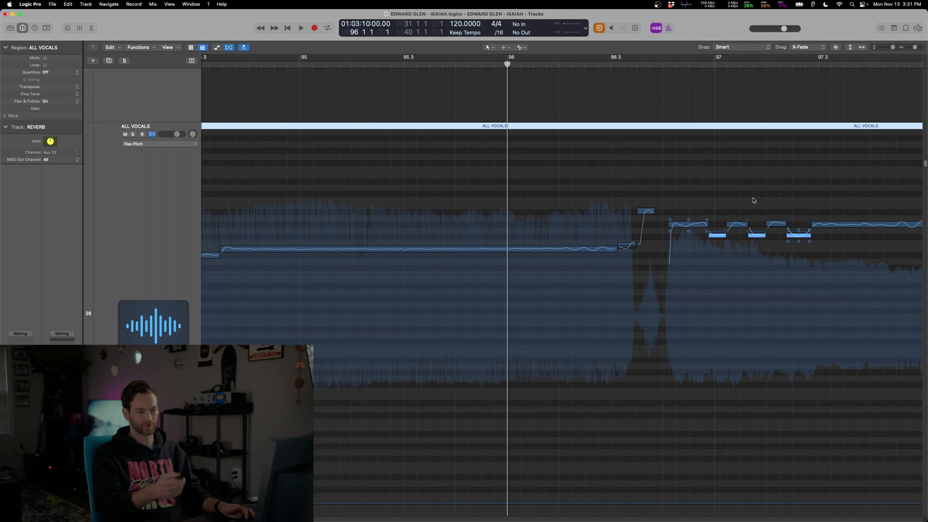
key(space)
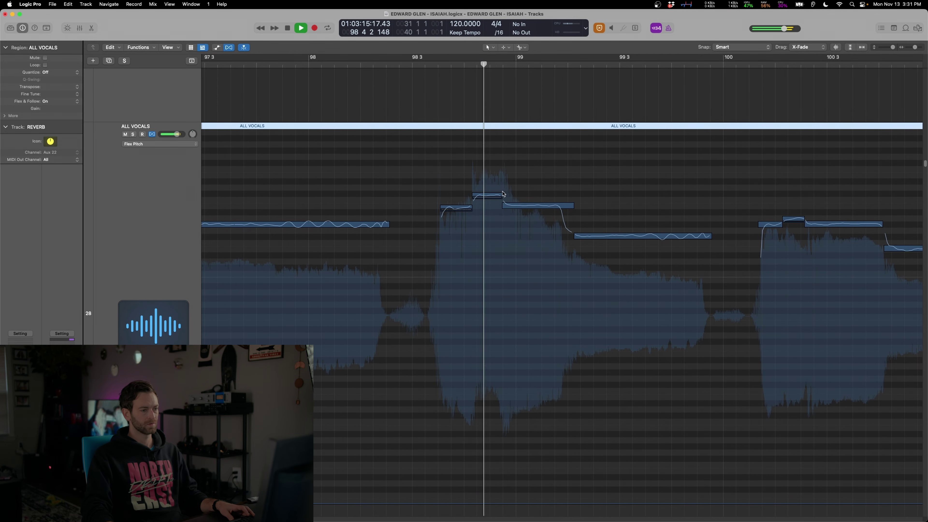
mouse_move(501, 192)
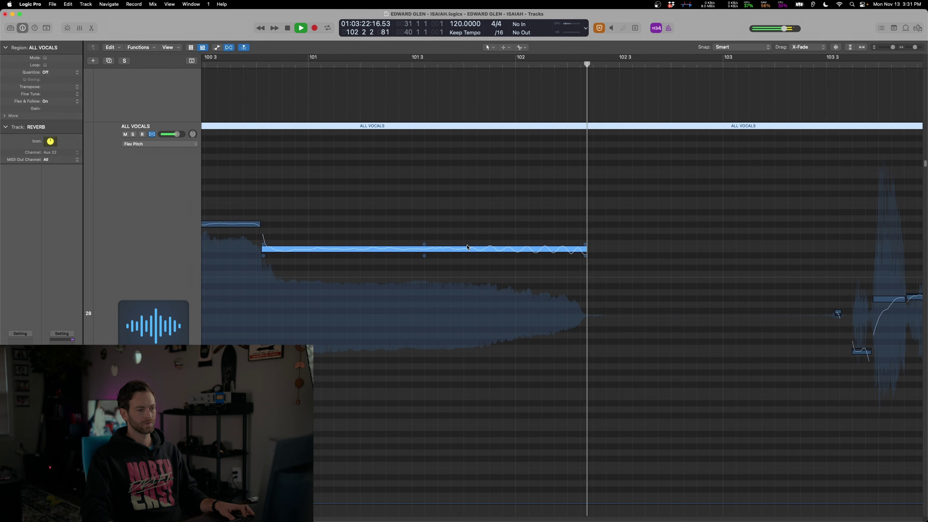
click(469, 246)
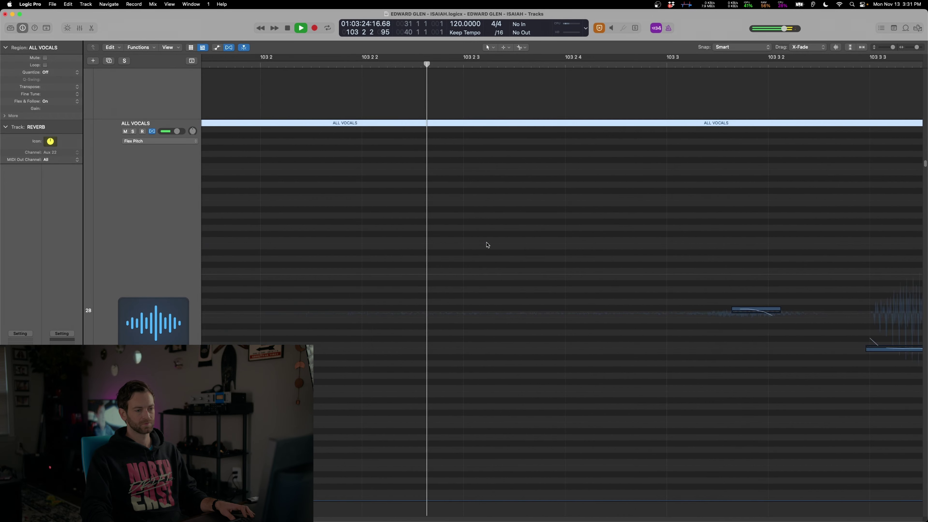
key(x)
key(space)
key(x)
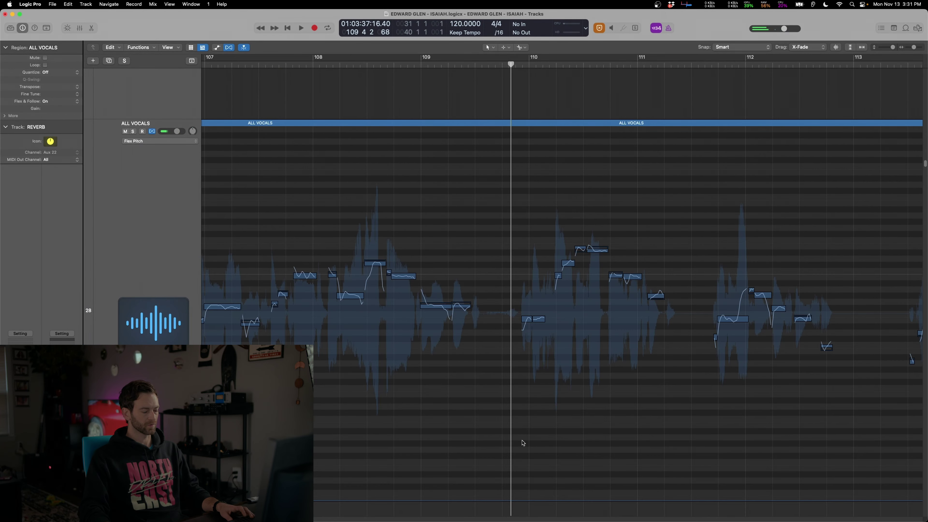
key(z)
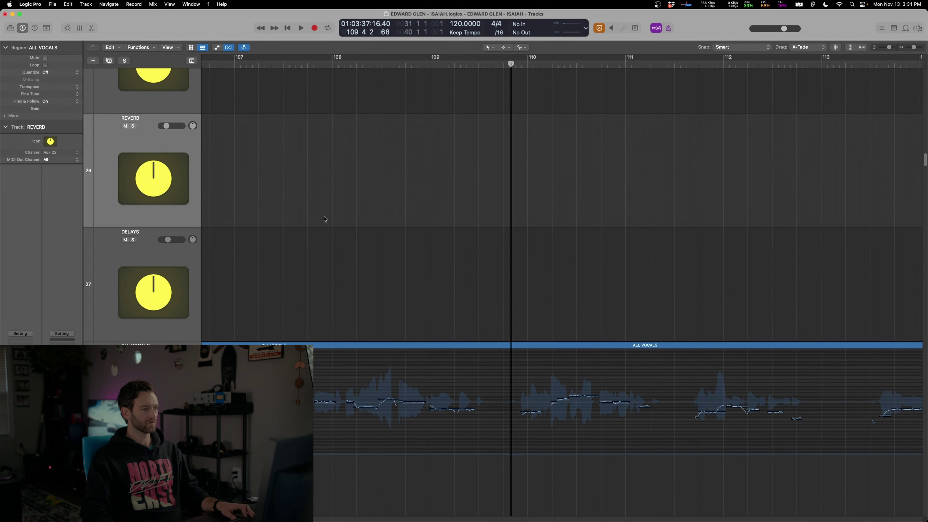
- Show the automation during playback and make the DELAYS volume drop to -14.7 dB after bar 102
click(294, 67)
key(space)
key(a)
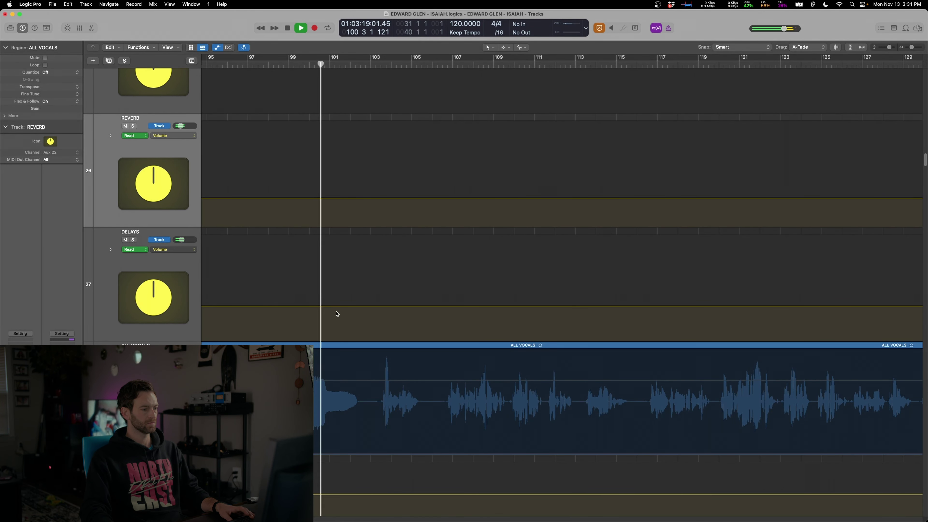
drag(335, 314, 403, 310)
click(350, 286)
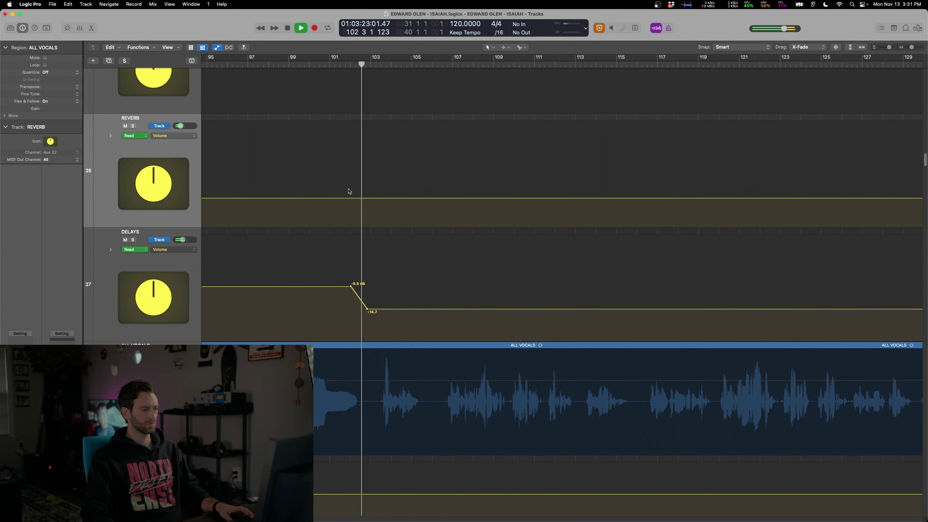
- Drop the REVERB volume automation to about -32.5 dB after bar 102, then fine-tune the lowered REVERB and DELAYS levels
click(352, 198)
click(375, 198)
drag(428, 201, 440, 220)
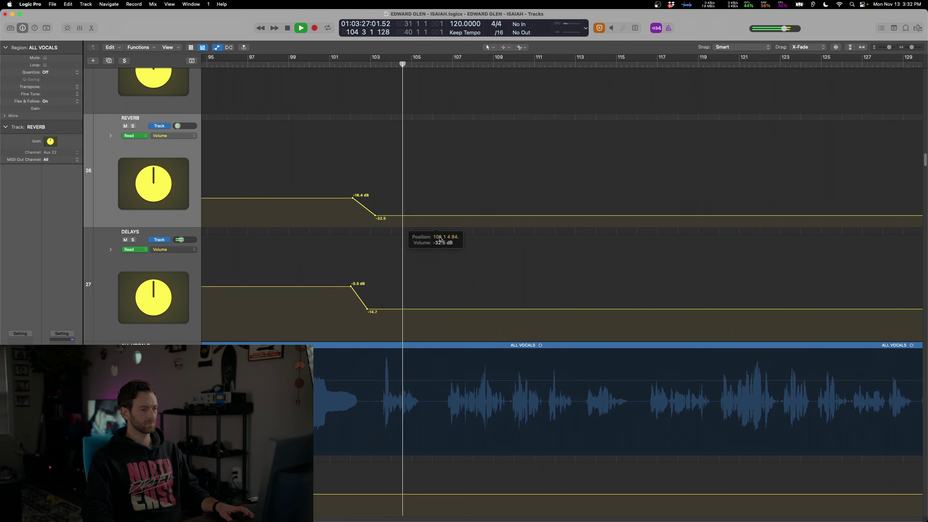
drag(439, 310, 434, 332)
mouse_move(450, 217)
mouse_down()
mouse_move(452, 175)
mouse_move(454, 208)
mouse_up()
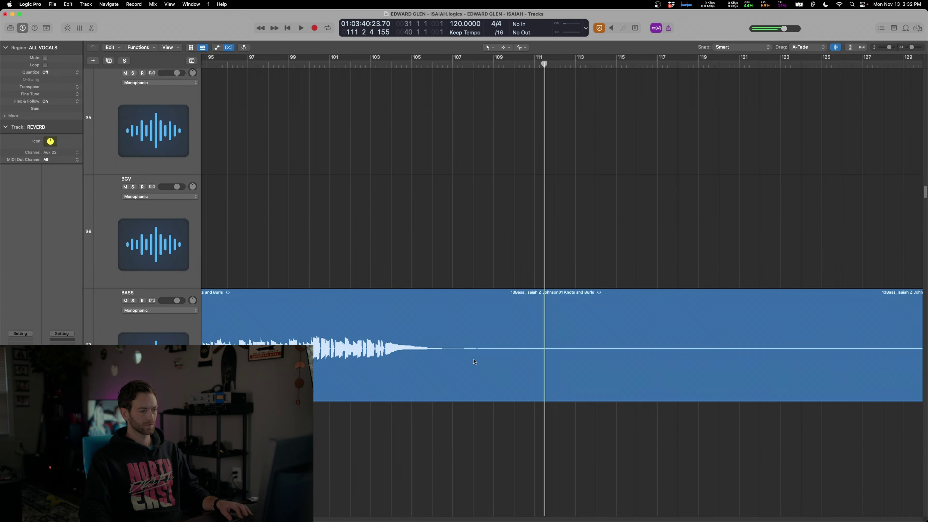
- Delete the silent BASS section between about bars 108 and 115 and fade out the end of the region before it
drag(473, 329, 617, 329)
key(Delete)
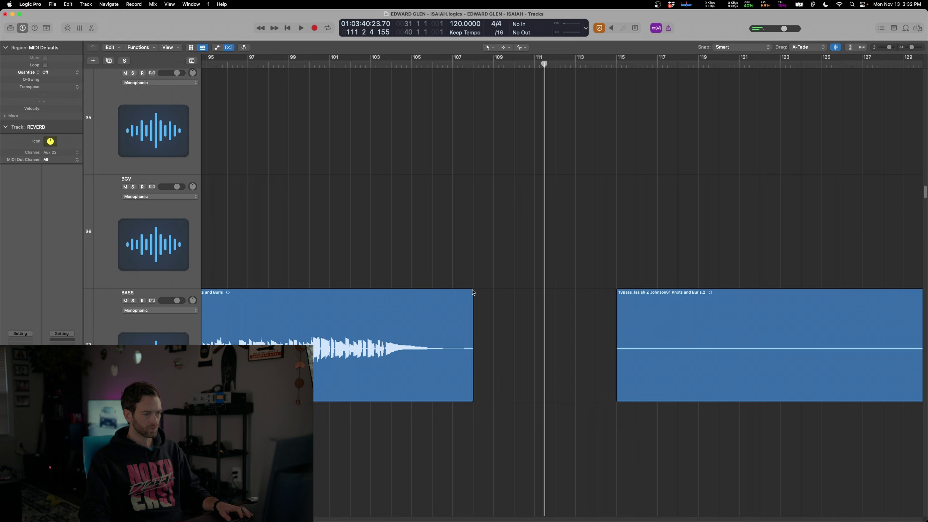
drag(473, 293, 413, 296)
- Fade out the ends of the Audio 112 and Audio 113 guitar regions, starting at about bar 105
key(space)
click(521, 394)
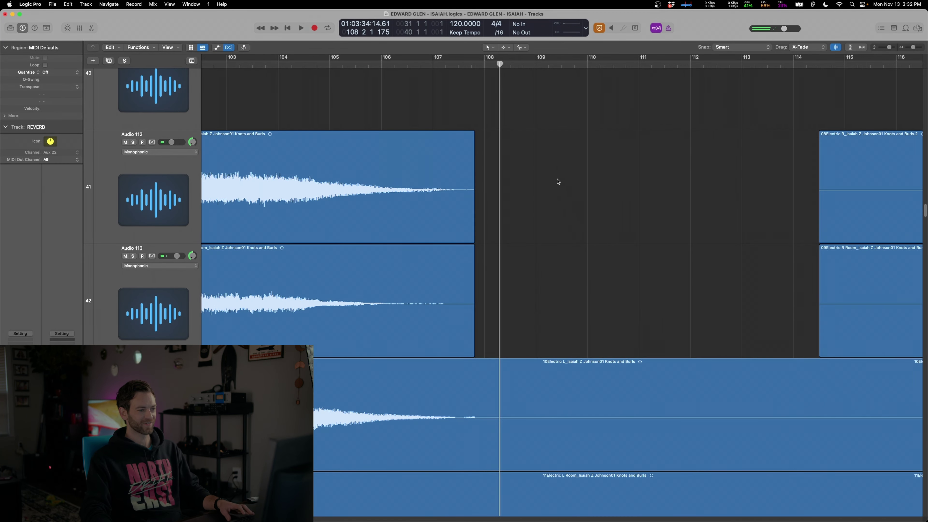
drag(555, 158, 419, 317)
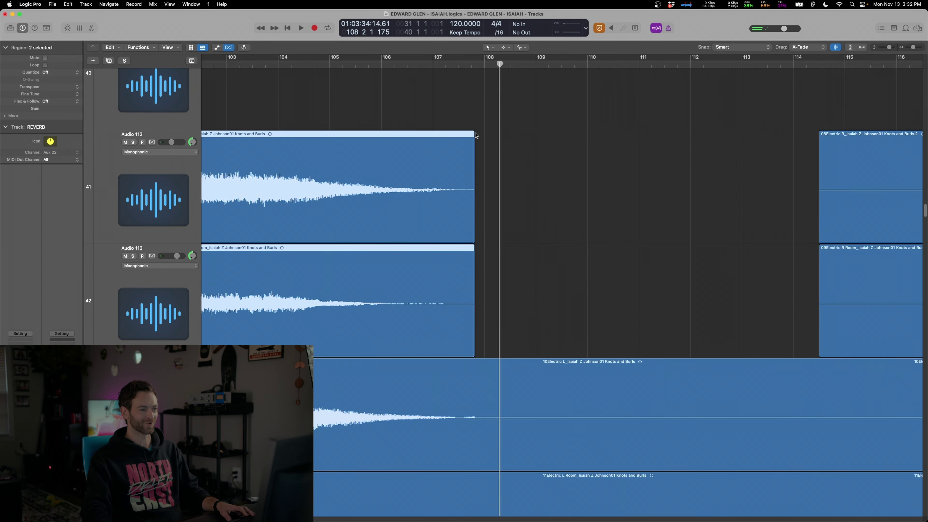
drag(474, 136, 323, 137)
- Delete the silent stretches after about bar 107 on Audio 114 and Audio 115, and fade out the ends of the preceding regions
scroll(487, 363, down, 2)
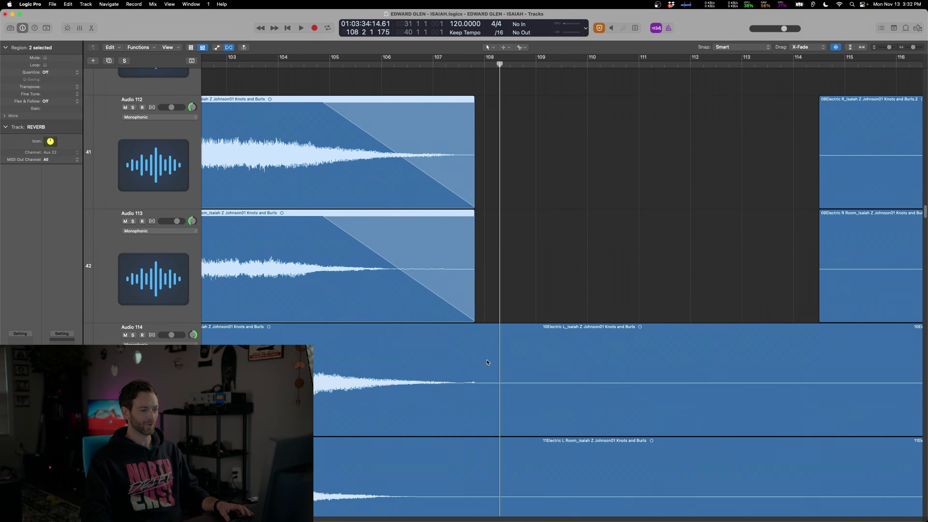
drag(470, 386, 788, 391)
key(Delete)
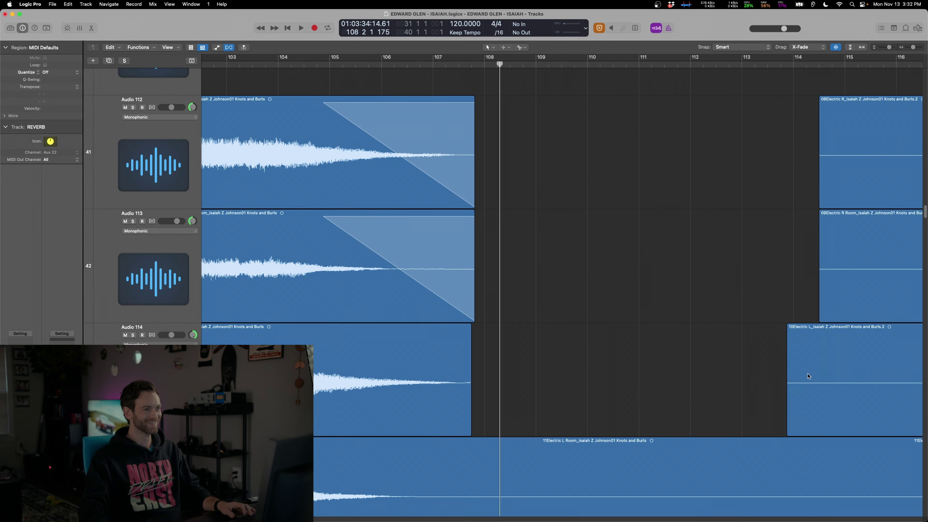
scroll(487, 256, down, 6)
drag(458, 172, 723, 173)
key(Delete)
scroll(425, 256, up, 5)
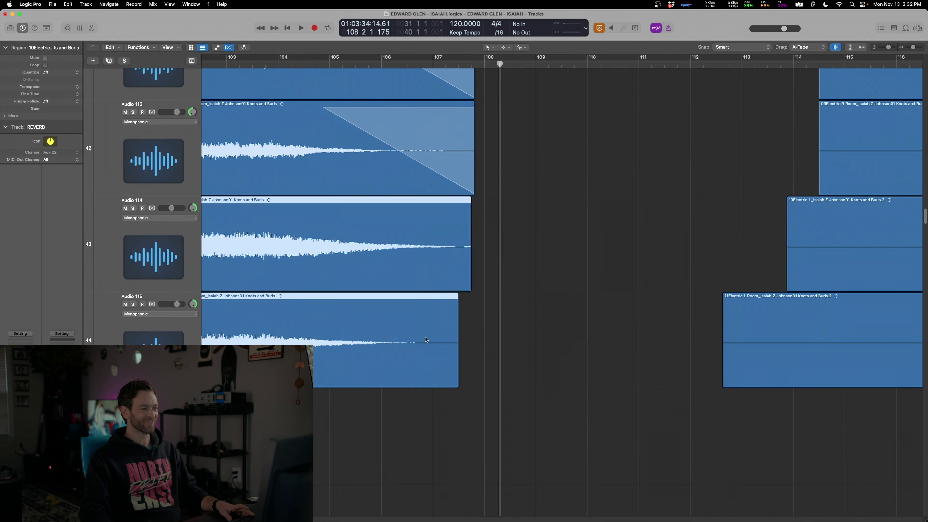
drag(471, 202, 289, 216)
- Delete the leftover silent audio on Audio 112 to 115 up to about bar 134, and play back the song's ending
key(super+Left)
key(super+Left)
key(super+Left)
key(super+Up)
key(super+Up)
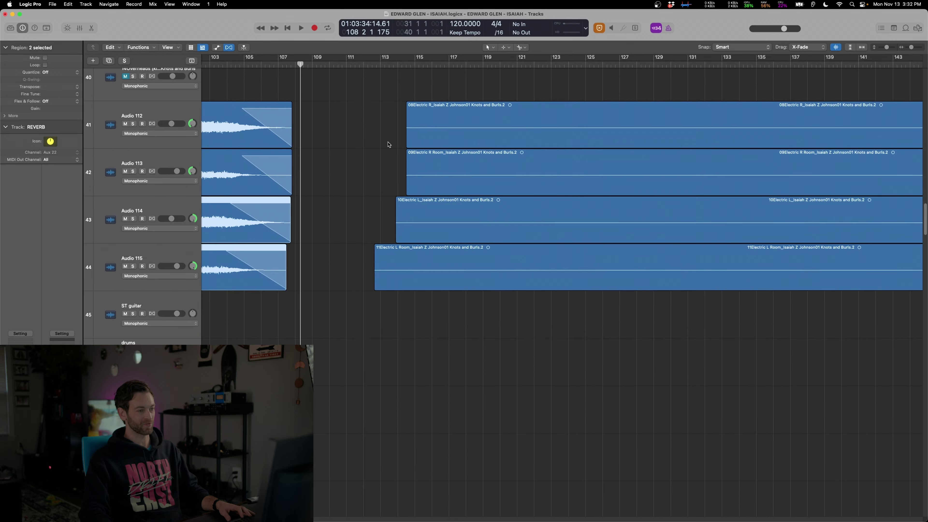
drag(359, 103, 752, 338)
key(Delete)
key(z)
key(space)
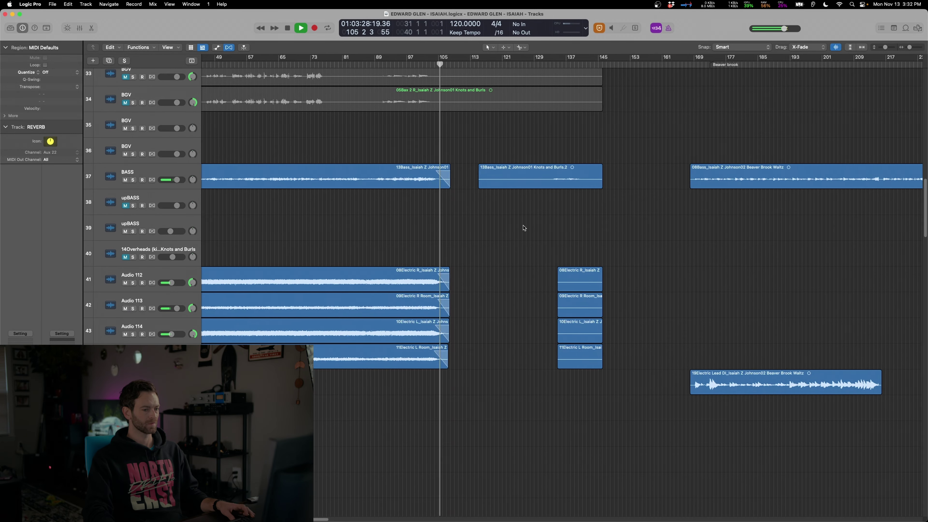
- Play the Beaver Brook Waltz section from about bar 175 to bar 187 and select the ALL VOCALS track
scroll(488, 245, down, 15)
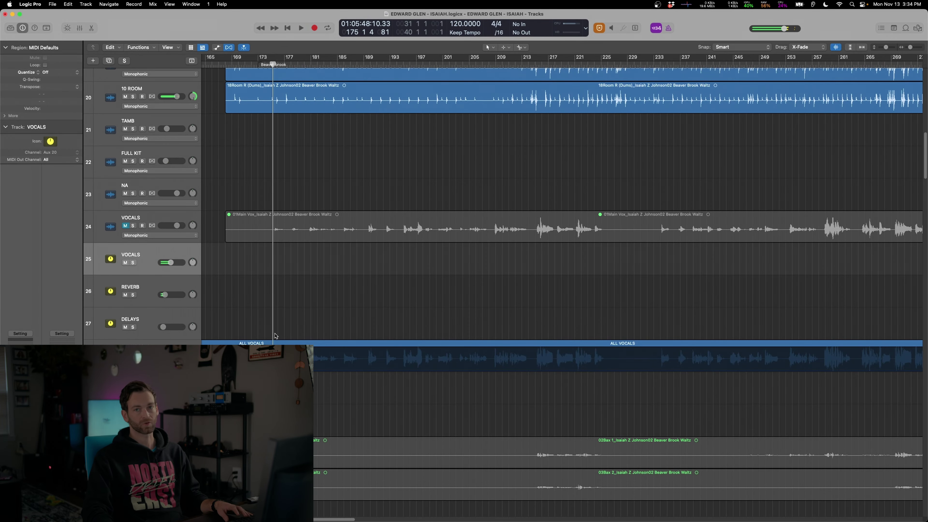
key(space)
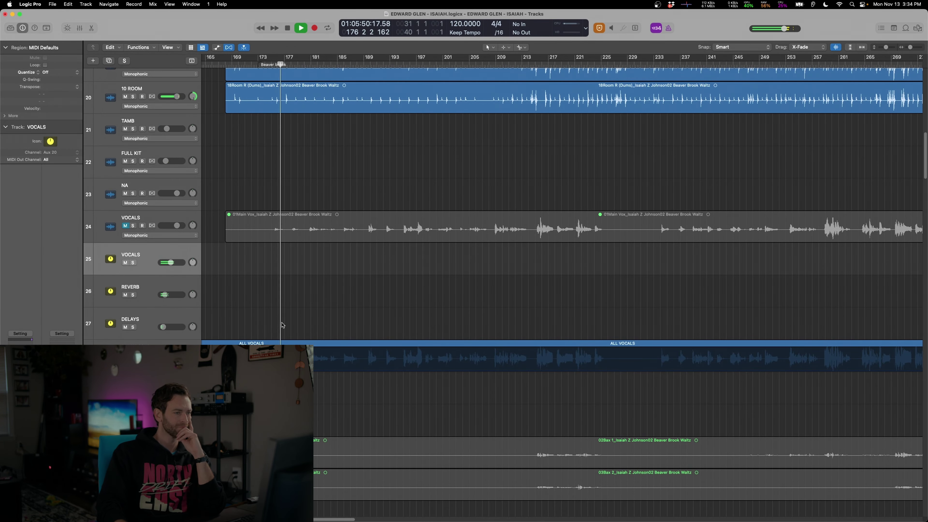
click(143, 354)
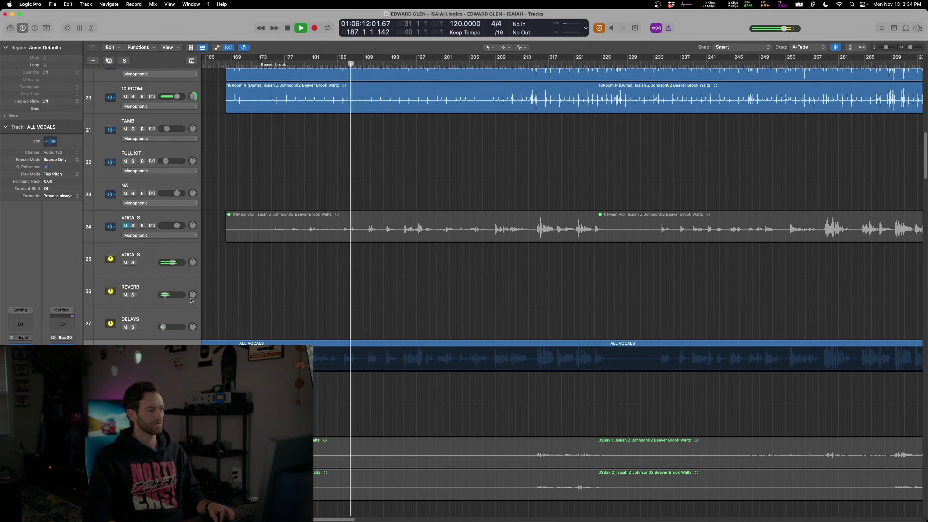
key(space)
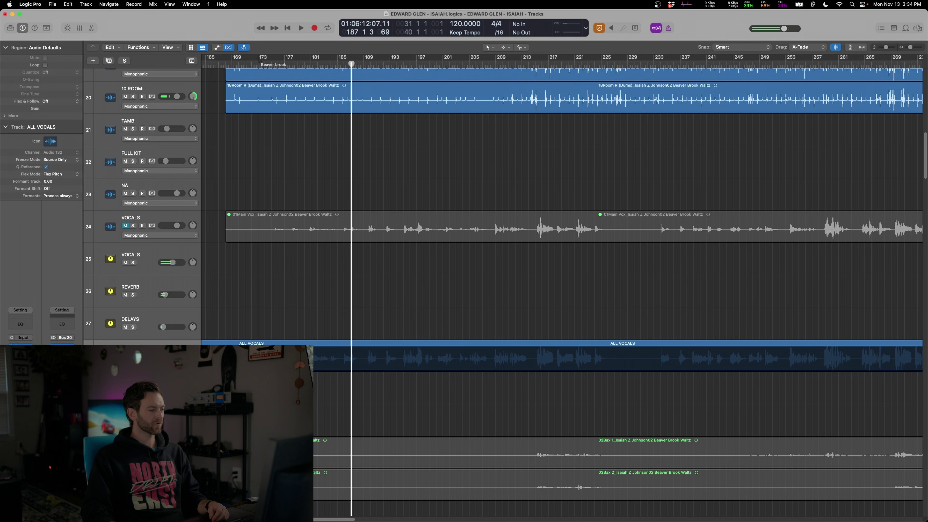
- Lower the Slay amount in the Gain Reduction 2 plug-in on ALL VOCALS, play the section, and close the plug-in
click(20, 357)
drag(508, 99, 542, 77)
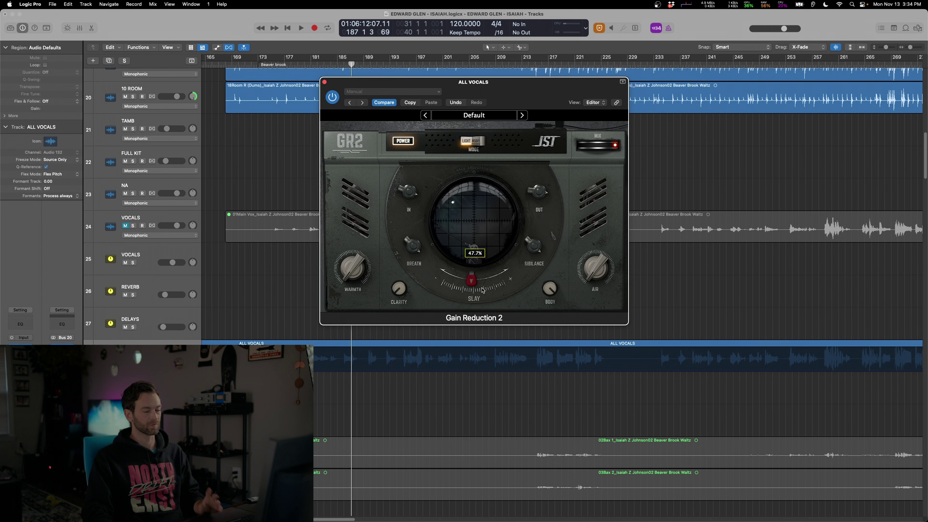
key(space)
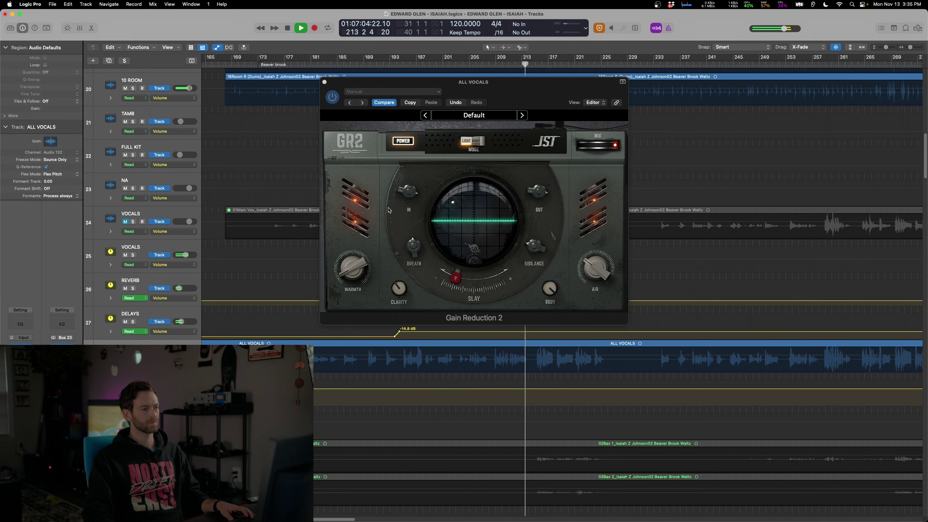
click(324, 83)
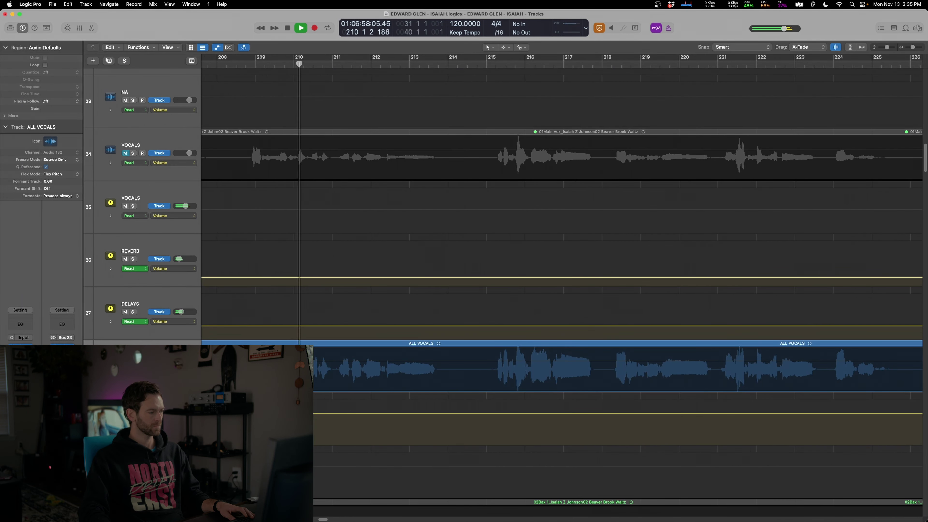
- Add a Channel EQ ahead of Gain Reduction on ALL VOCALS, set its low cut to 142 Hz, and check it during playback
click(22, 323)
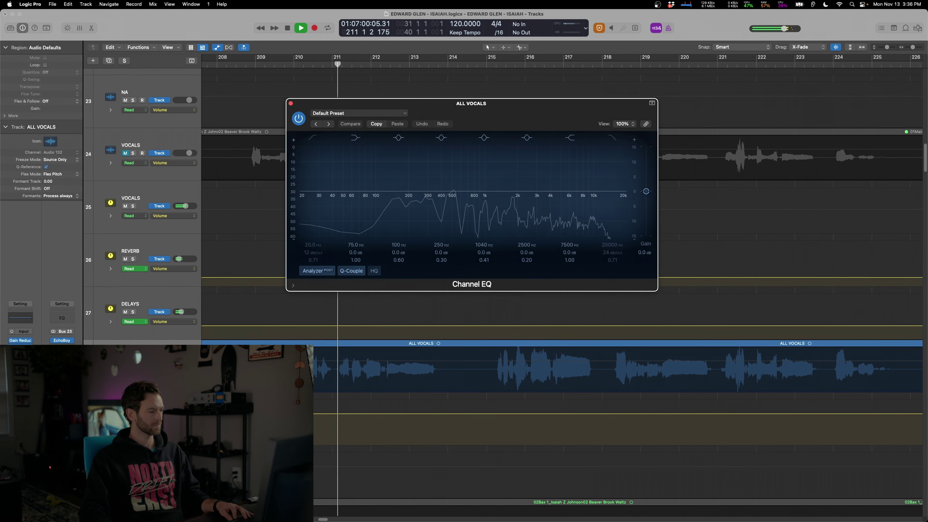
click(28, 341)
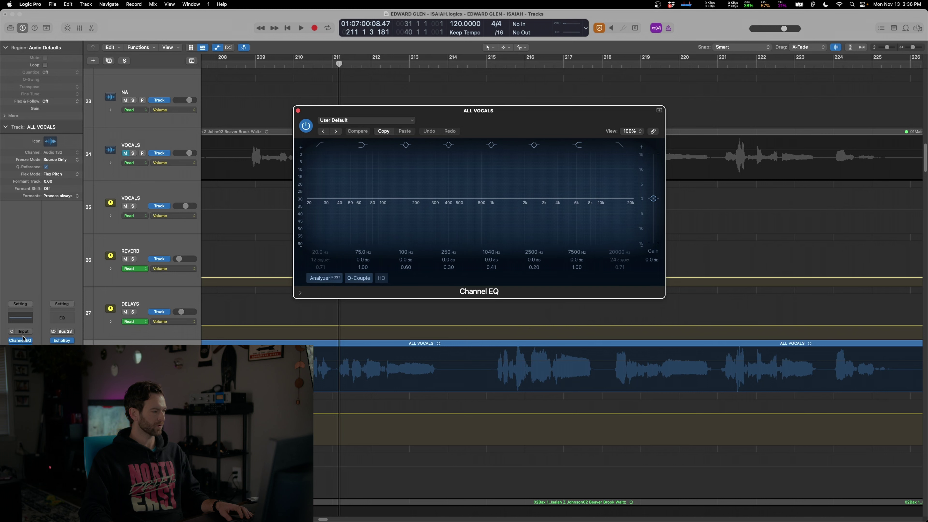
click(321, 148)
drag(316, 256, 317, 252)
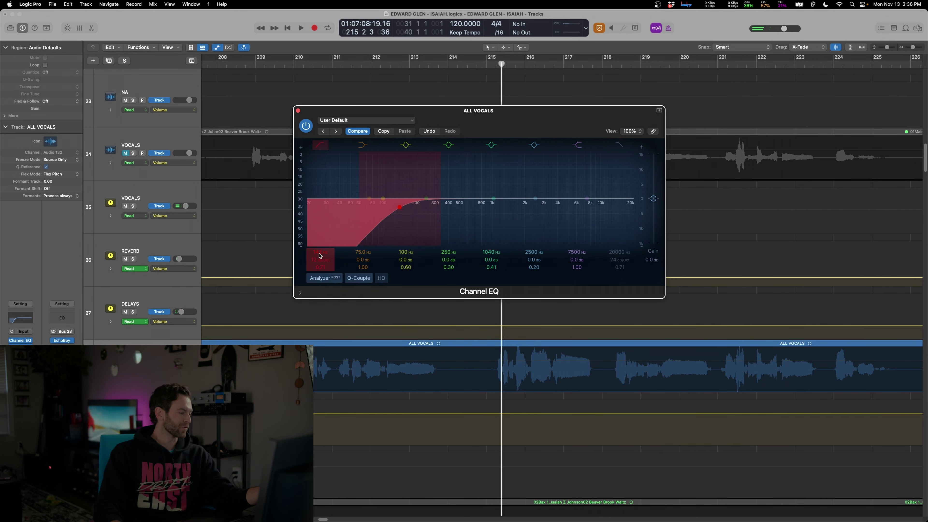
key(space)
key(super+f)
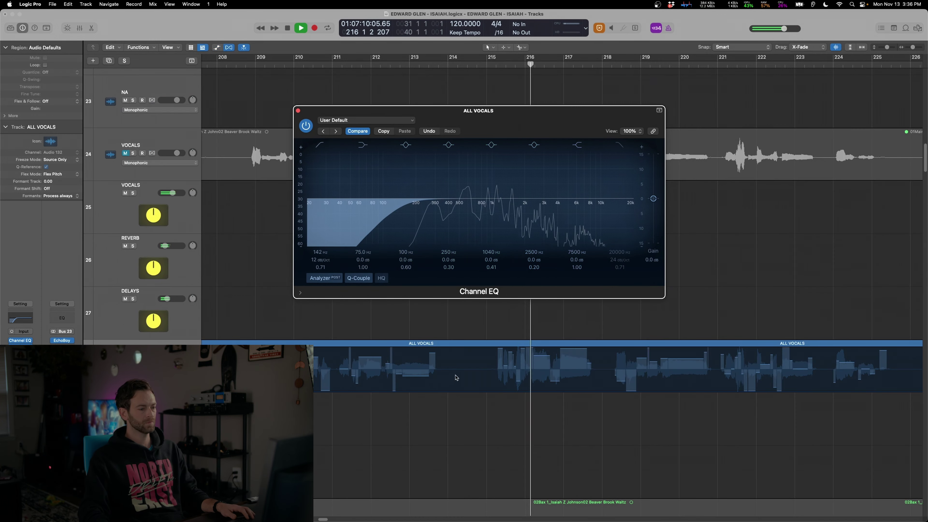
click(297, 110)
- Show Flex Pitch on ALL VOCALS, split the onset off the first note after bar 215 beat 2, and correct the opening notes' pitch
key(space)
key(a)
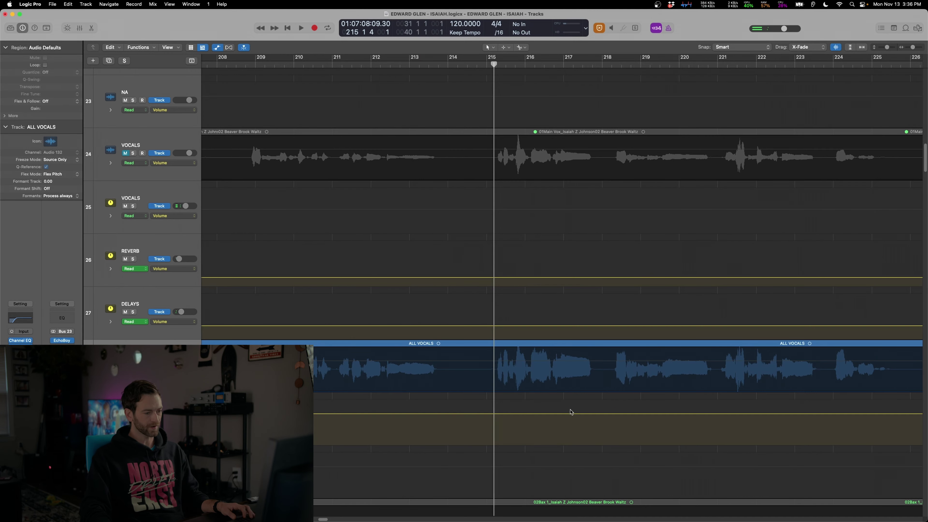
key(super+f)
key(ctrl+1)
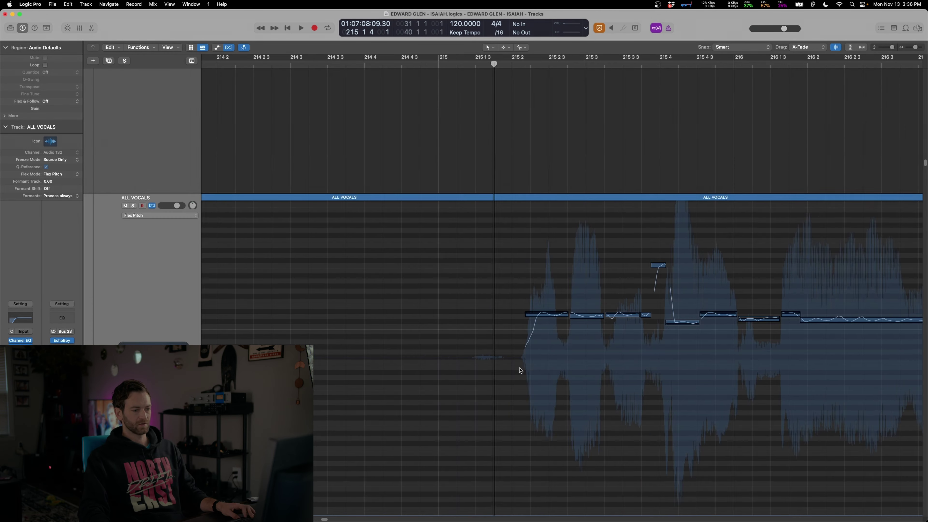
scroll(519, 371, right, 4)
drag(457, 291, 551, 328)
key(space)
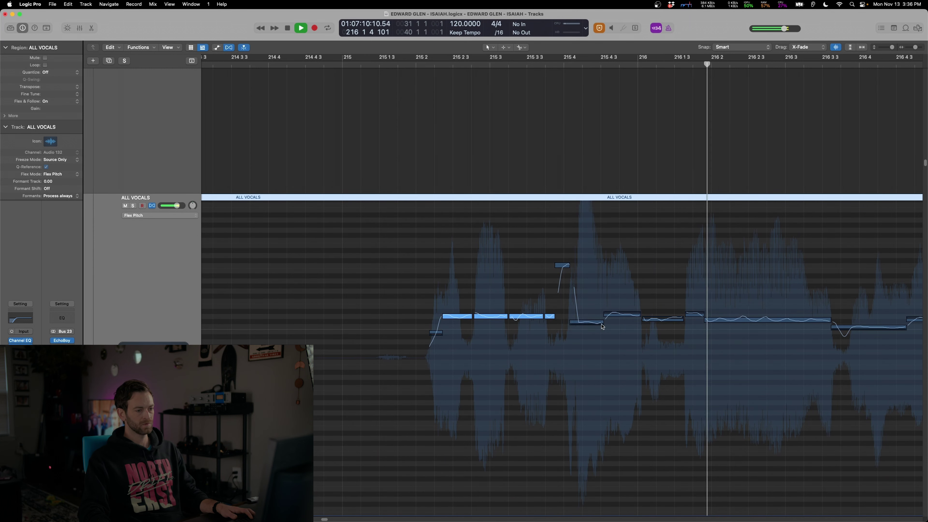
- Split the glide at bar 215 beat 4, correct the notes from there to bar 216 beat 2, and play the phrase
key(space)
drag(579, 323, 596, 325)
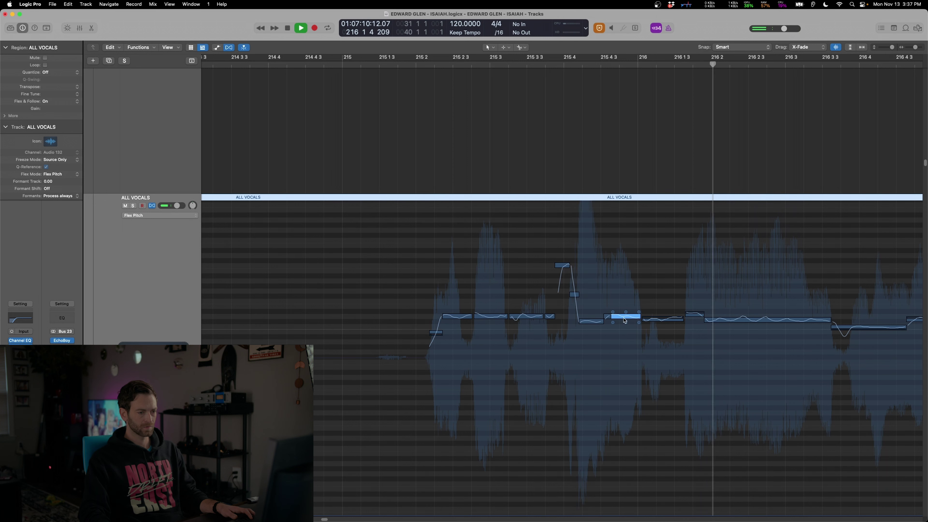
key(space)
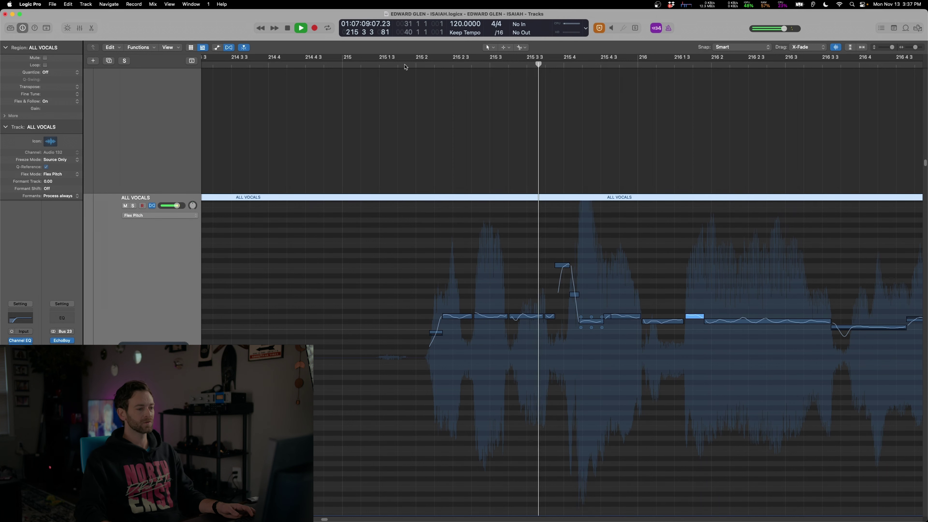
key(space)
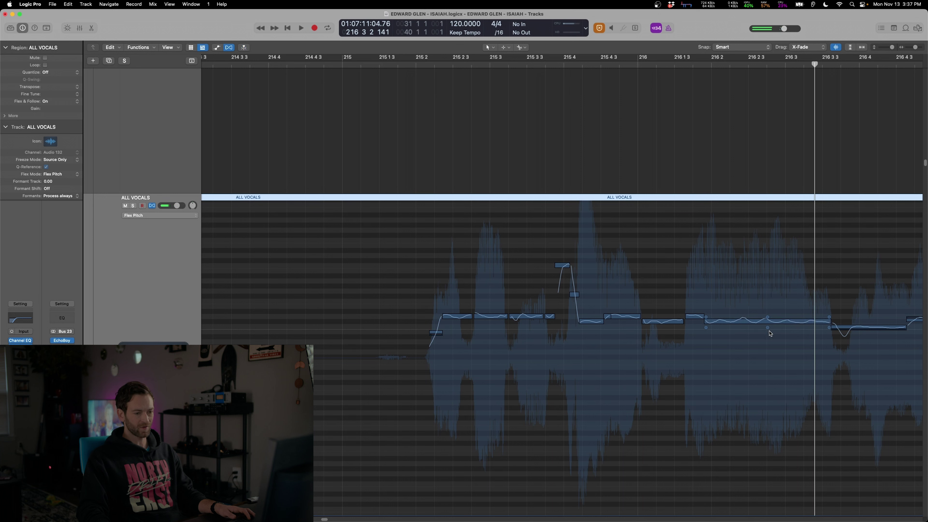
- Reduce the vibrato of the long note at bar 216 beat 2 to about 78% and replay the phrase from bar 215
click(755, 324)
key(comma)
key(comma)
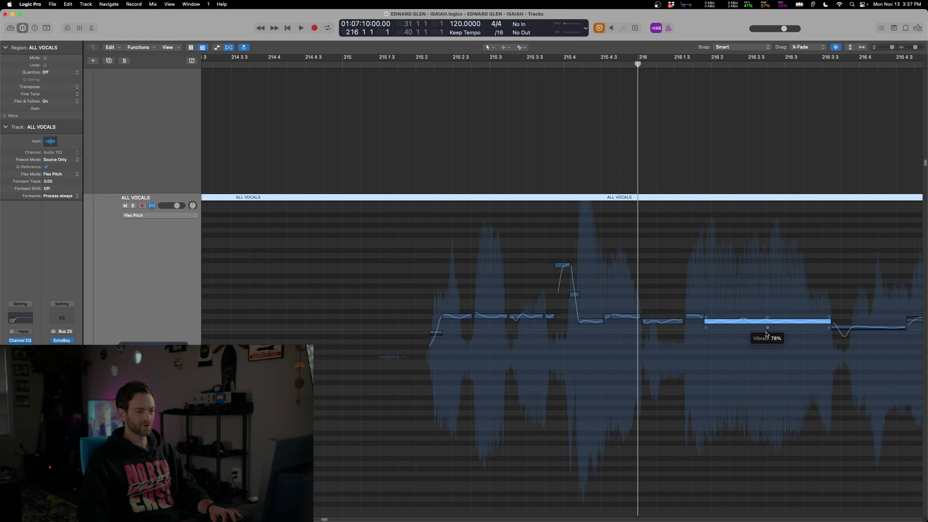
key(space)
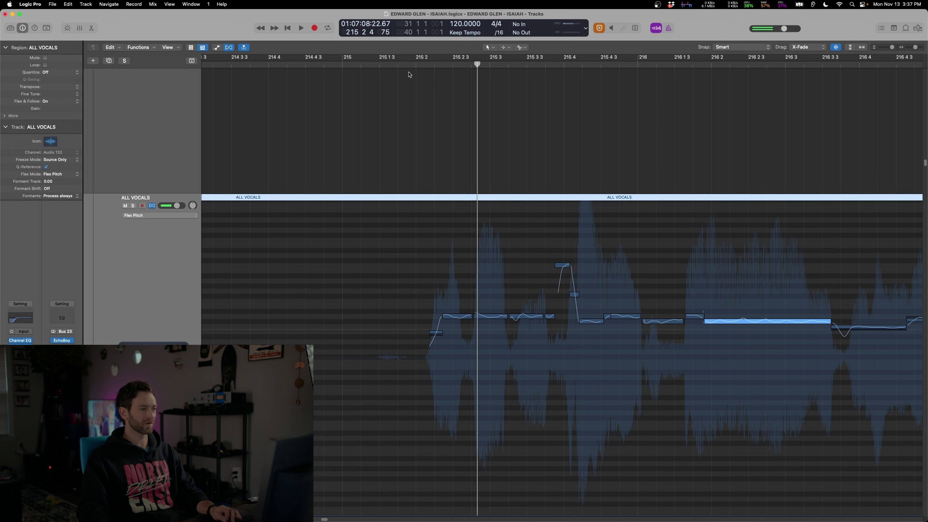
key(space)
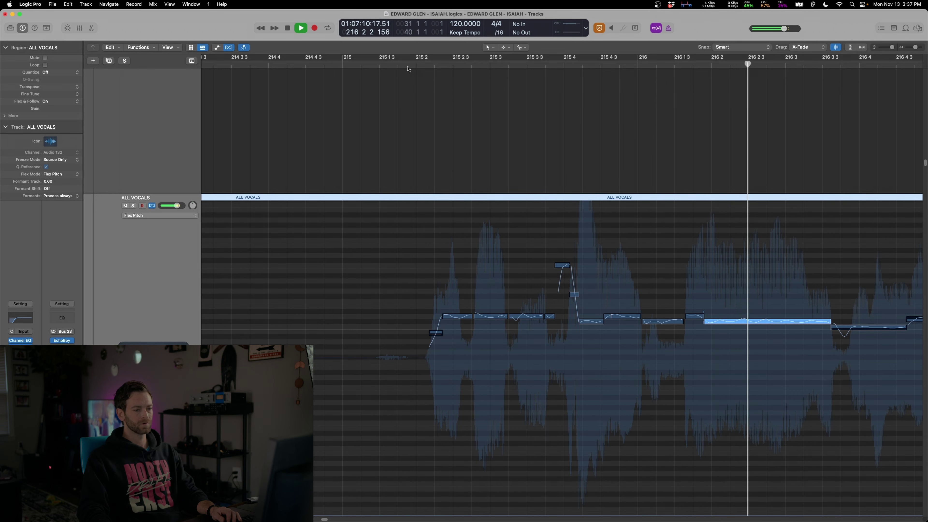
key(space)
- Correct the pitch of the note at bar 216 beat 4 and the long note at bar 217, splitting their transition, and play them
click(327, 326)
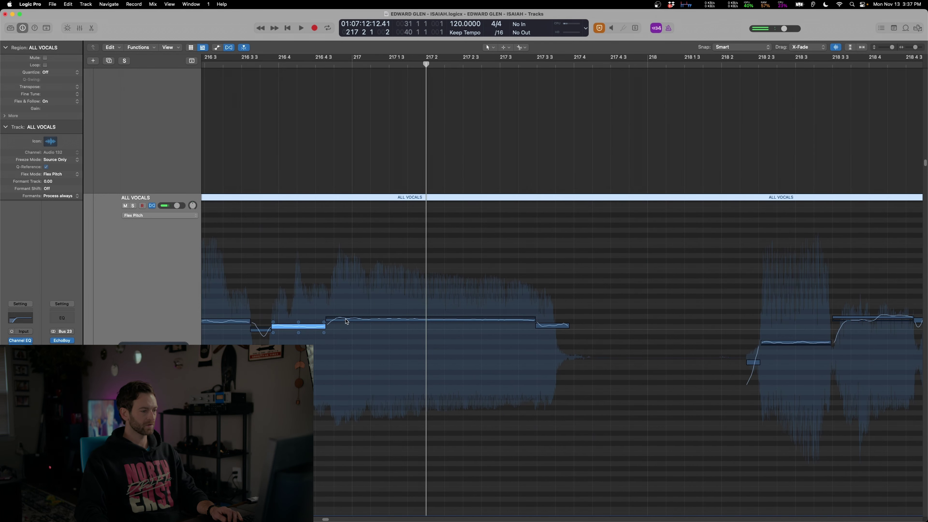
key(comma)
key(comma)
key(space)
key(space)
click(570, 320)
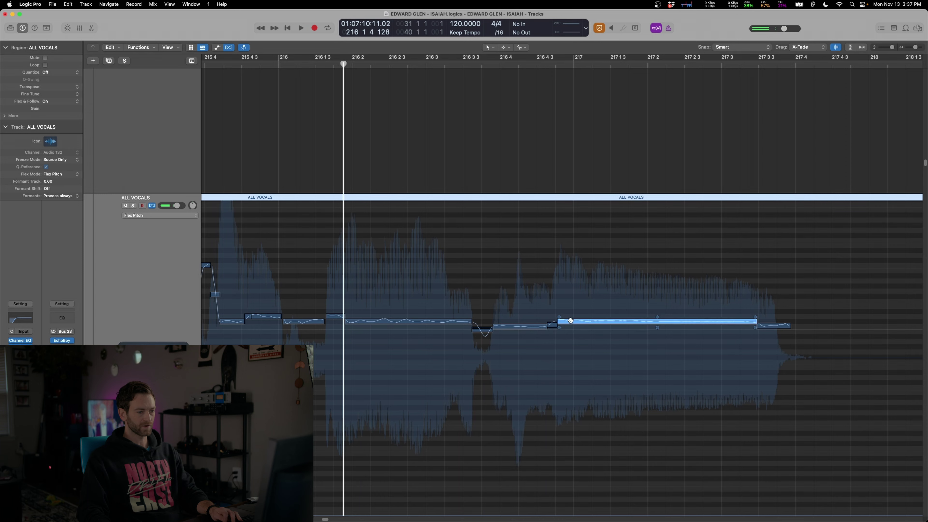
key(comma)
key(space)
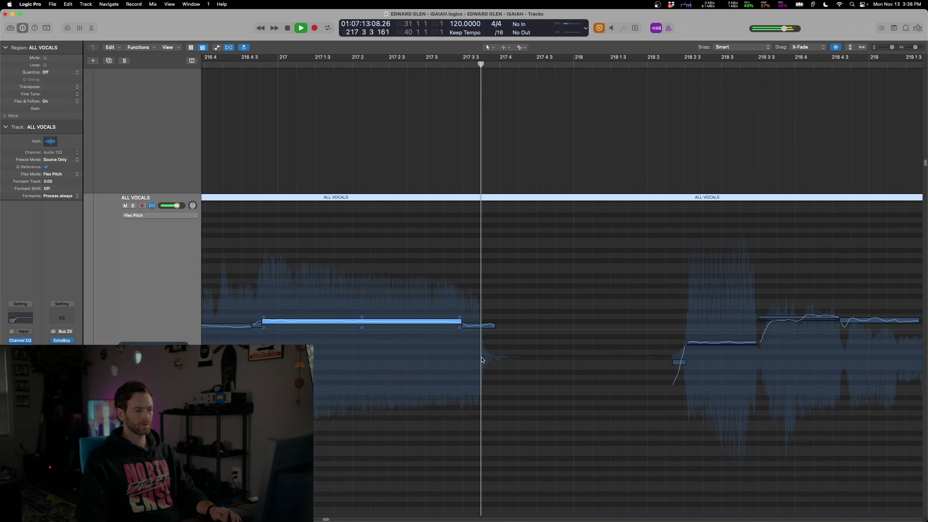
- Split the onset off the note near bar 218 beat 3, correct the note at bar 219 beat 2, and play to about bar 220
scroll(675, 325, right, 5)
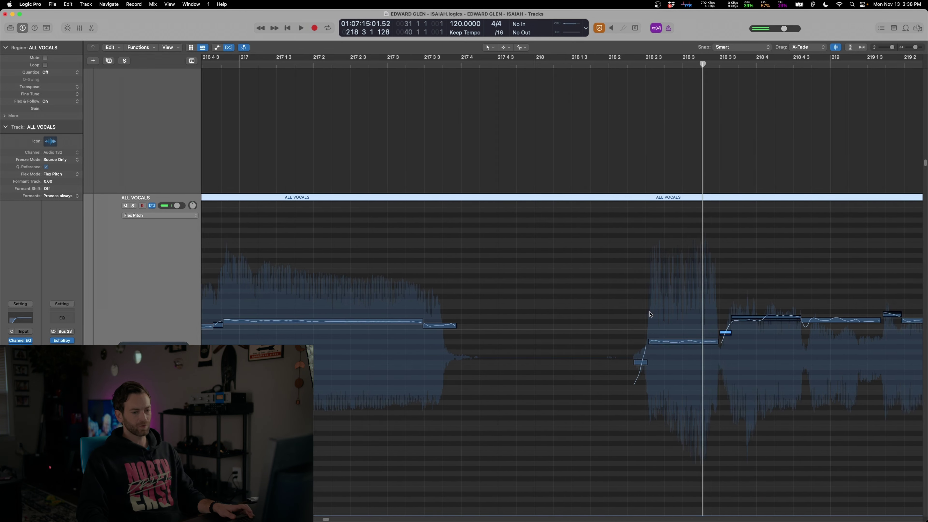
key(space)
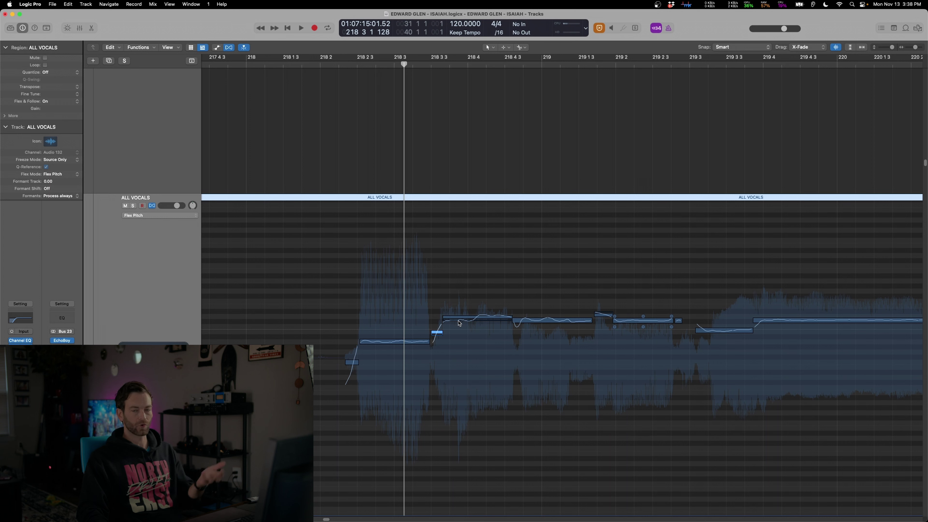
click(337, 65)
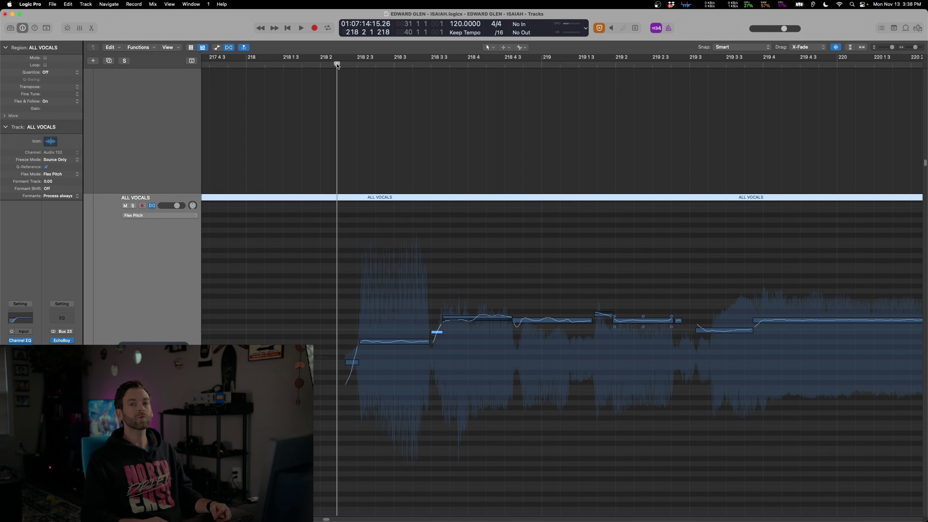
click(637, 321)
key(space)
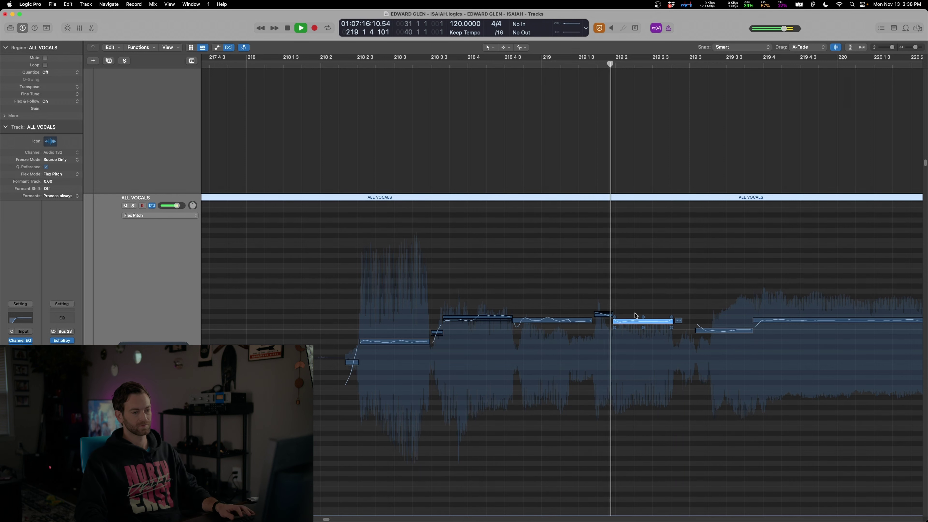
key(space)
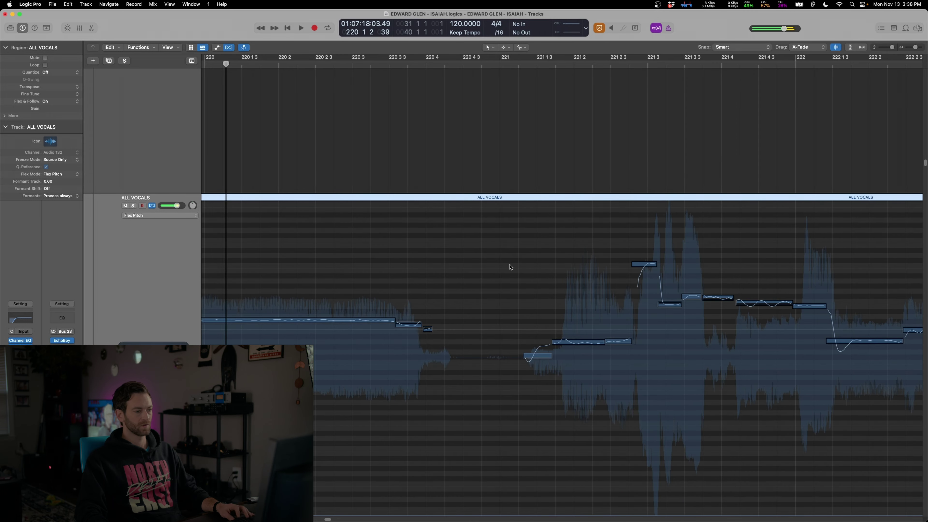
- Replay the phrase from about bar 218, select the note at bar 219, and play on into bar 221
click(262, 64)
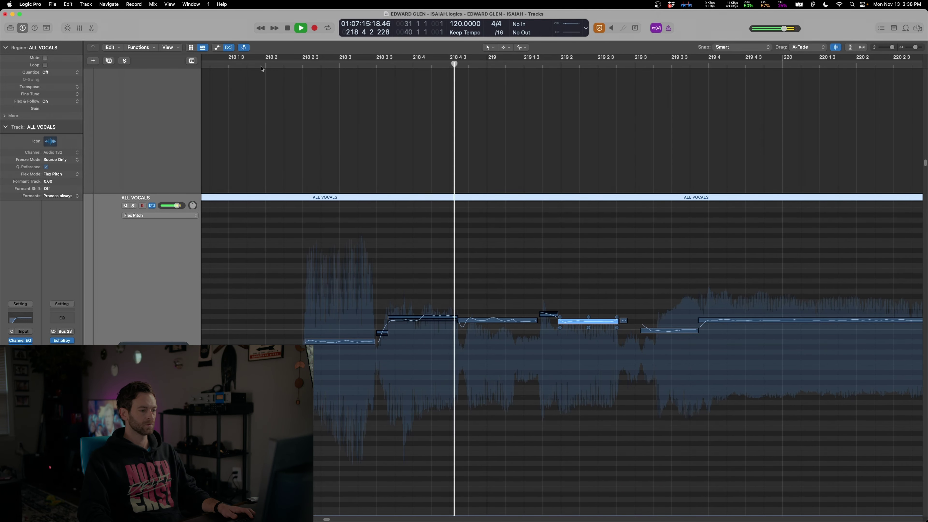
key(space)
click(498, 322)
key(space)
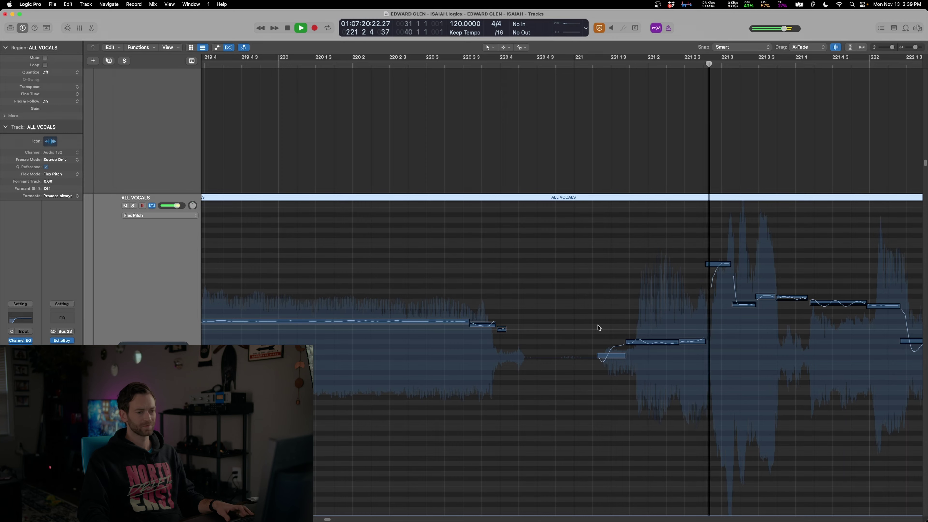
scroll(621, 325, down, 3)
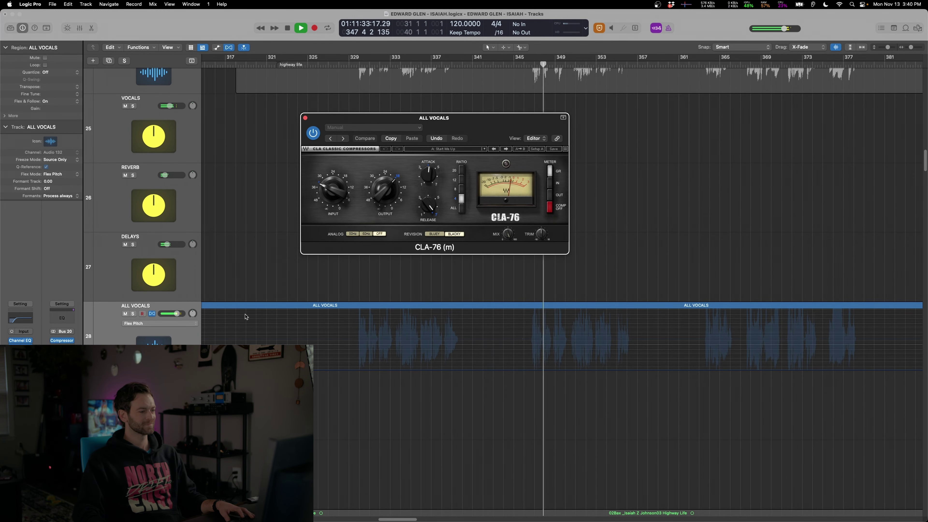
key(space)
click(159, 323)
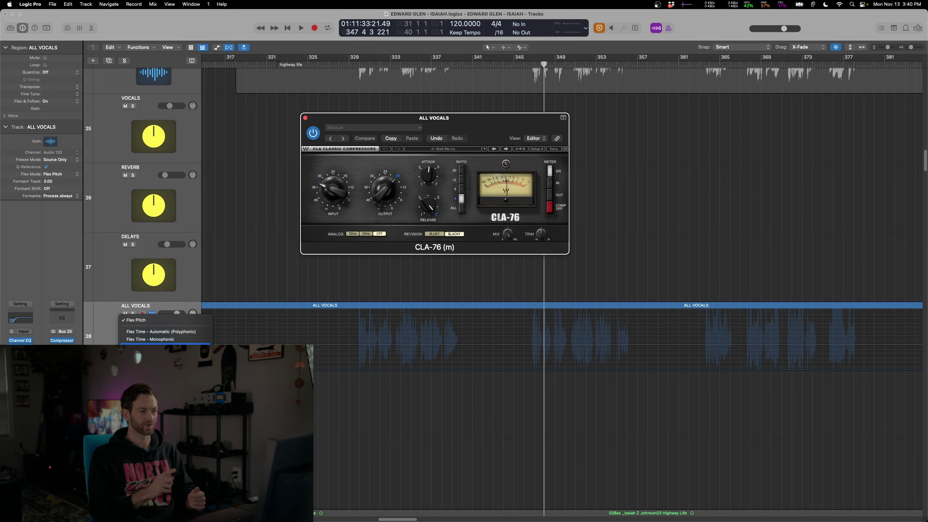
key(Escape)
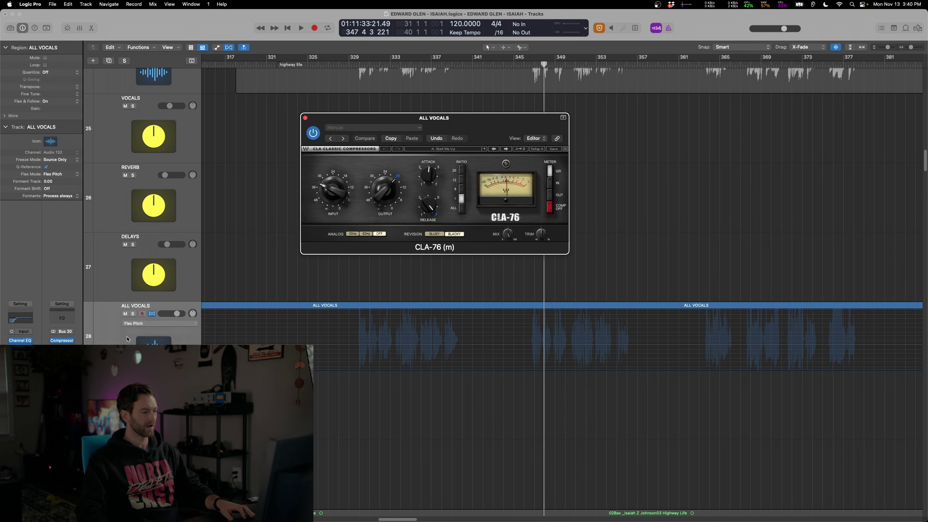
click(156, 324)
key(Escape)
- Show track automation and set the ALL VOCALS automation parameter to CLA-76 (m) Input
key(a)
click(170, 323)
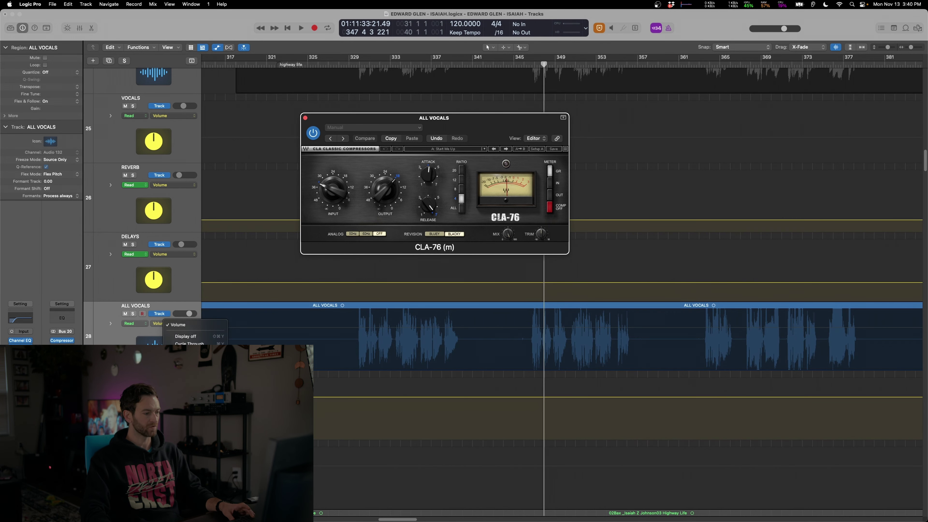
click(343, 381)
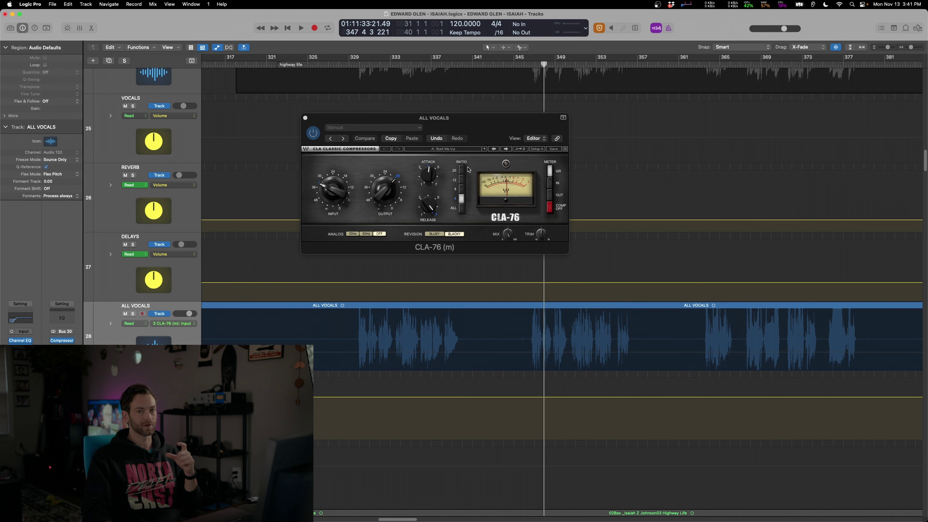
- Audition the vocals from bar 329 with the compressor Input automation, and close the CLA-76 window
click(354, 64)
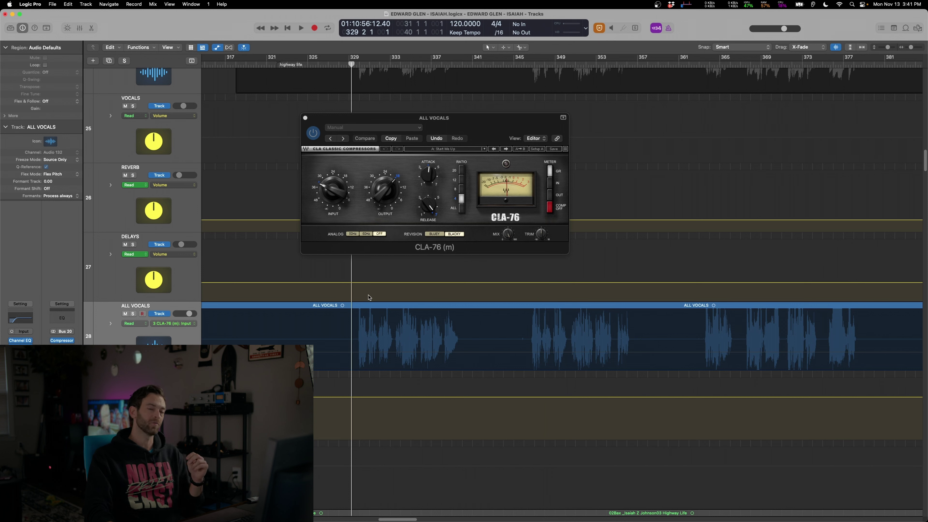
key(space)
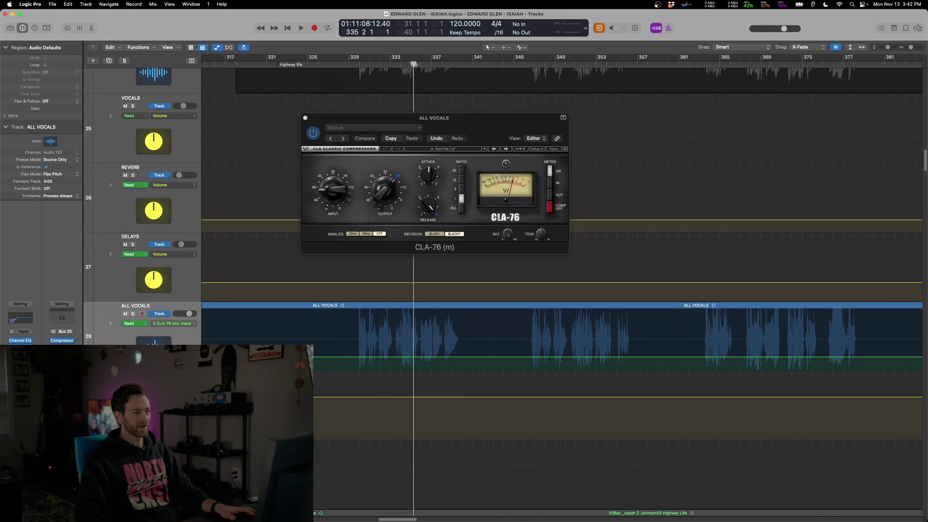
key(space)
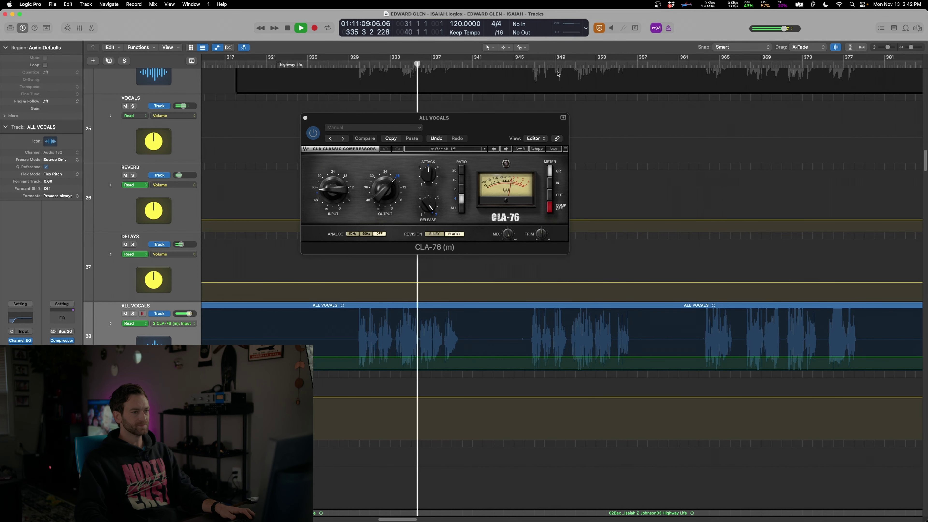
click(306, 118)
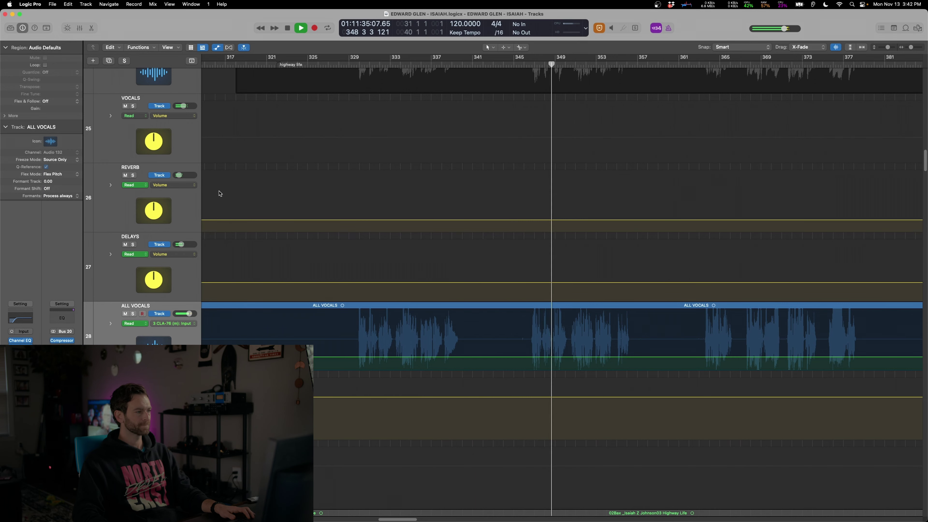
- Return the ALL VOCALS track to Flex Pitch editing around bar 349, fine-tune the note at bar 349 beat 2, and play it
key(super+f)
key(z)
key(space)
click(574, 291)
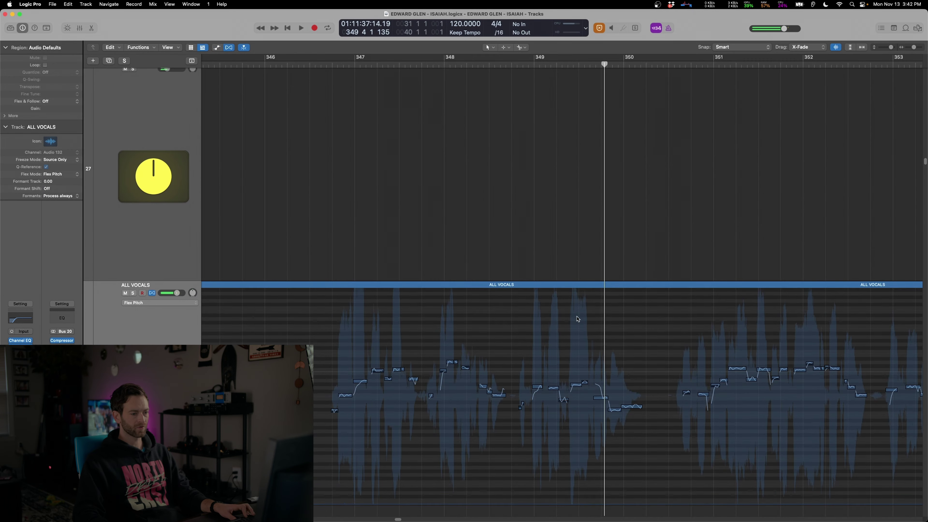
key(super+Right)
key(super+Down)
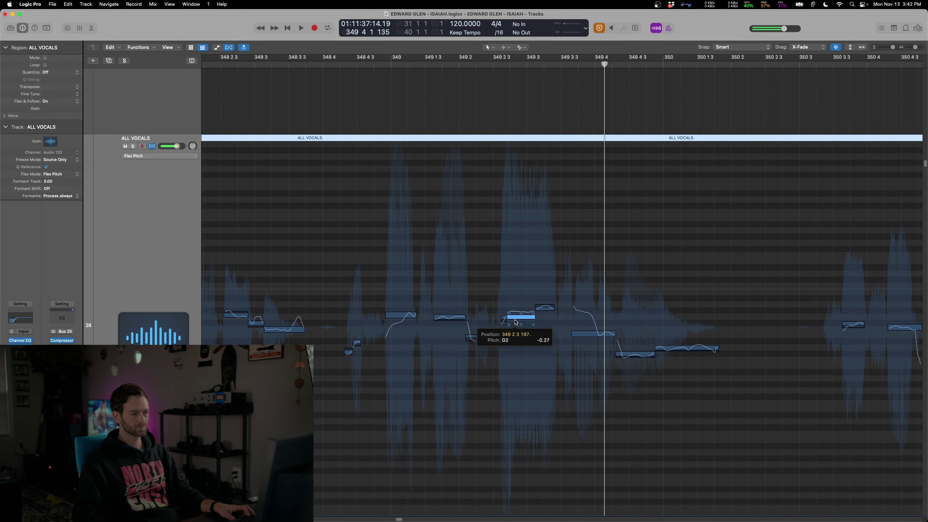
key(space)
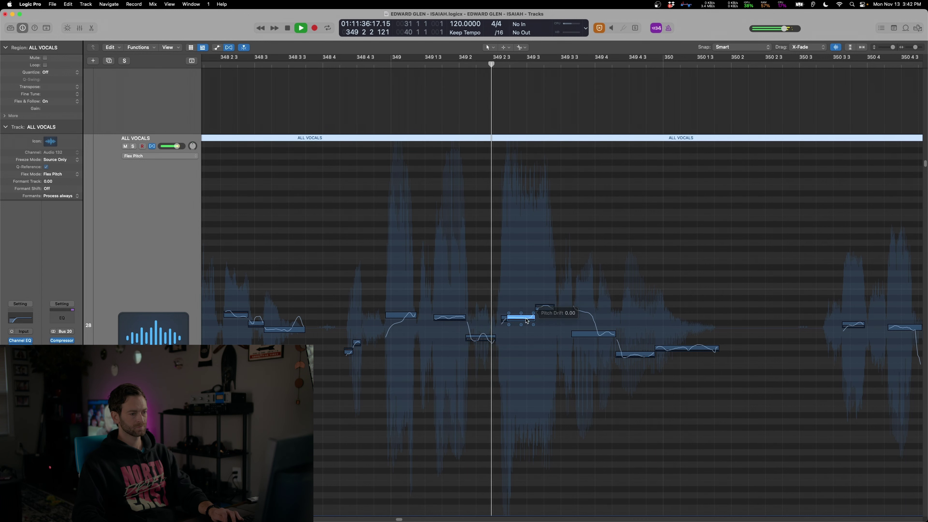
- Correct the pitch of the first two notes in bar 347 and play them back
click(704, 329)
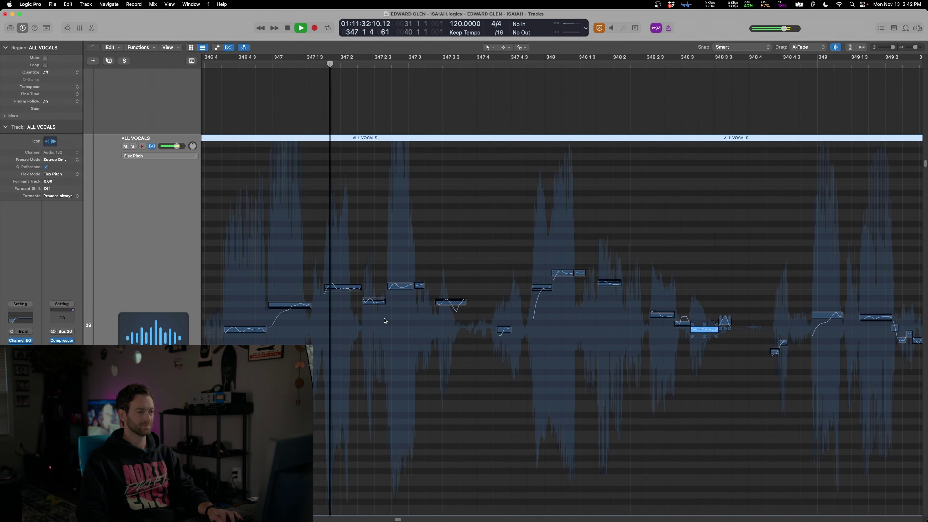
key(space)
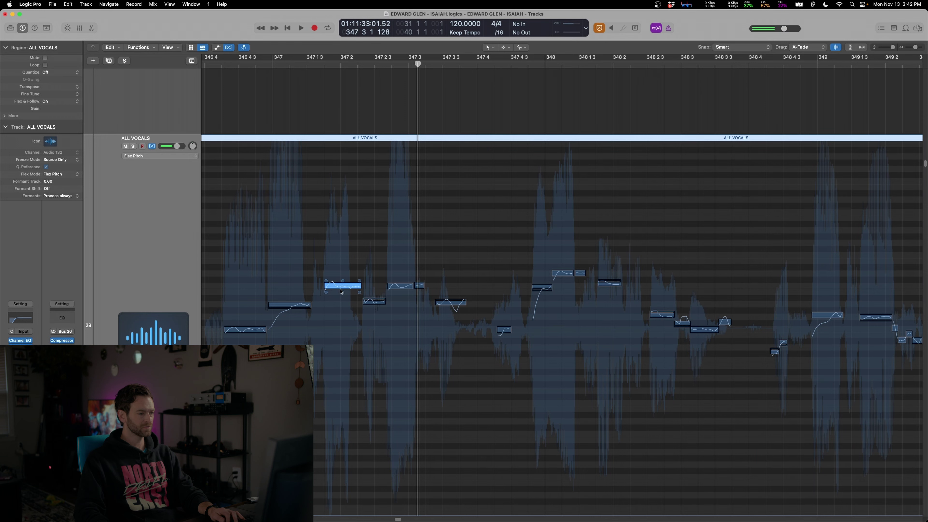
key(space)
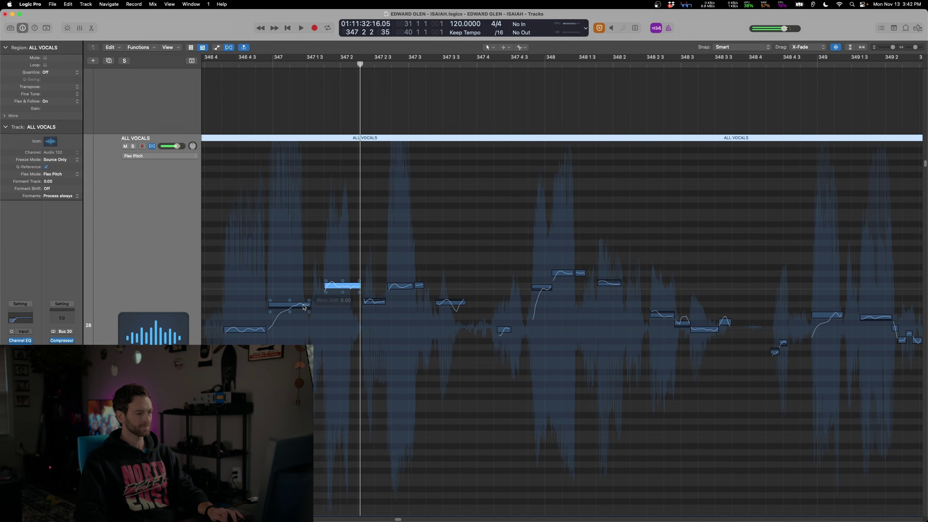
click(299, 306)
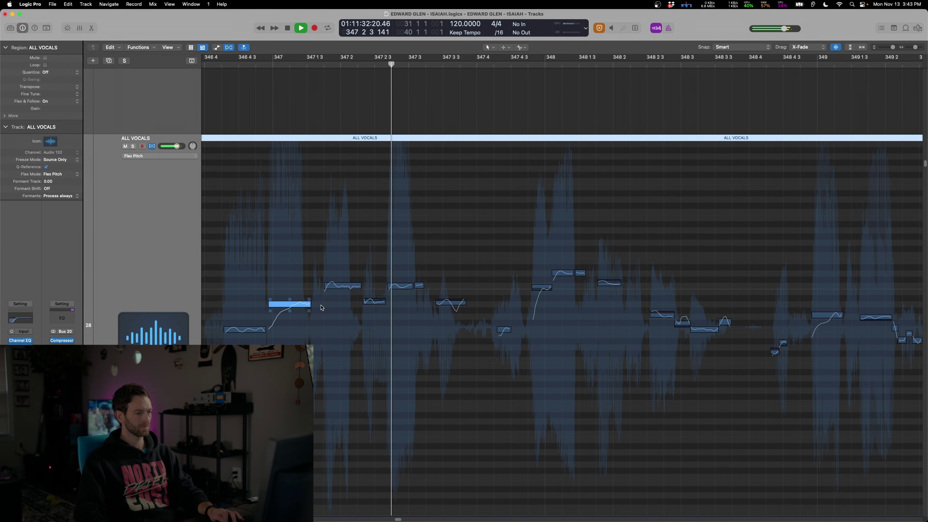
- Split the glide at the start of bar 349, correct the resulting note and the one after it, and play into bar 350
key(space)
click(467, 324)
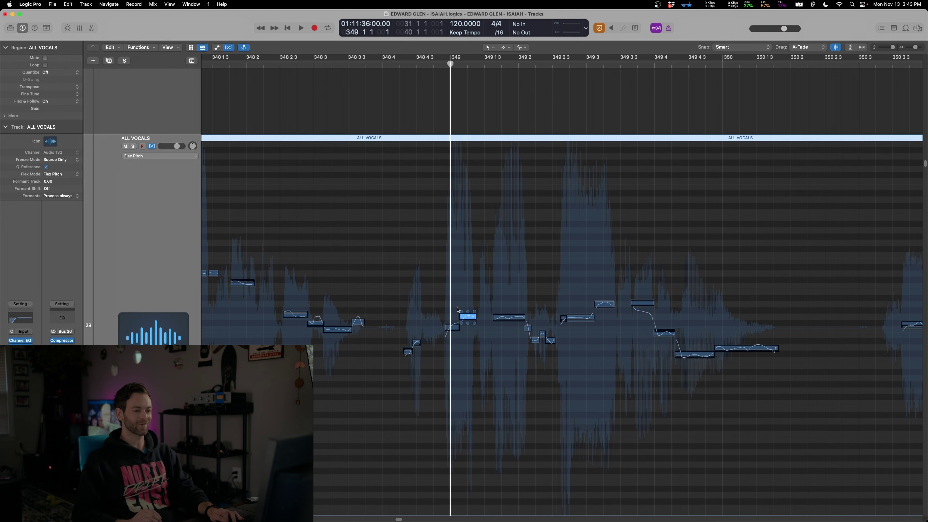
key(space)
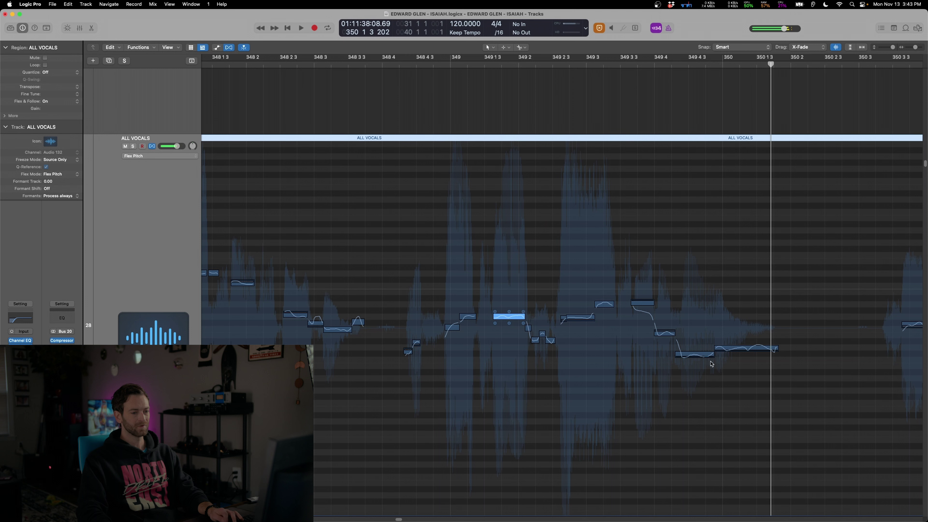
- Split the glide off the note at bar 349 beat 4, lower the note's pitch, and play the phrase
drag(696, 355, 694, 363)
key(space)
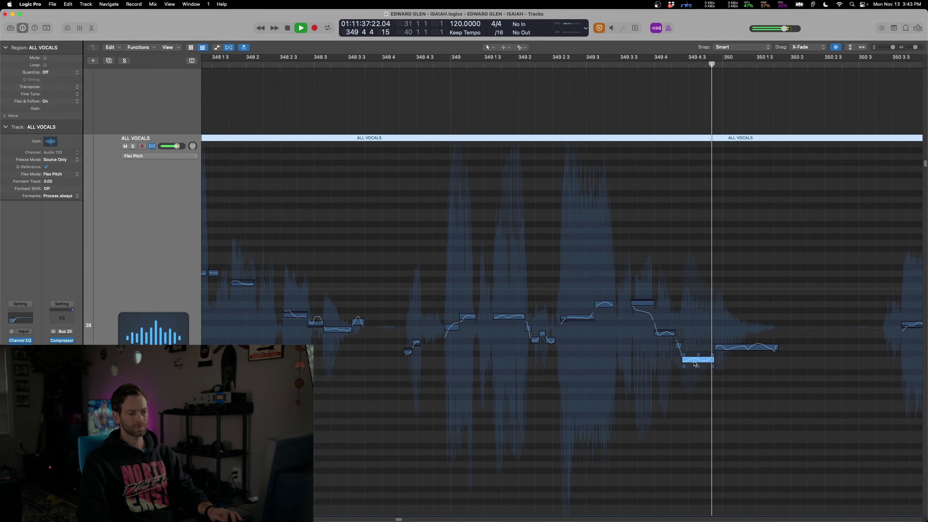
key(space)
key(space)
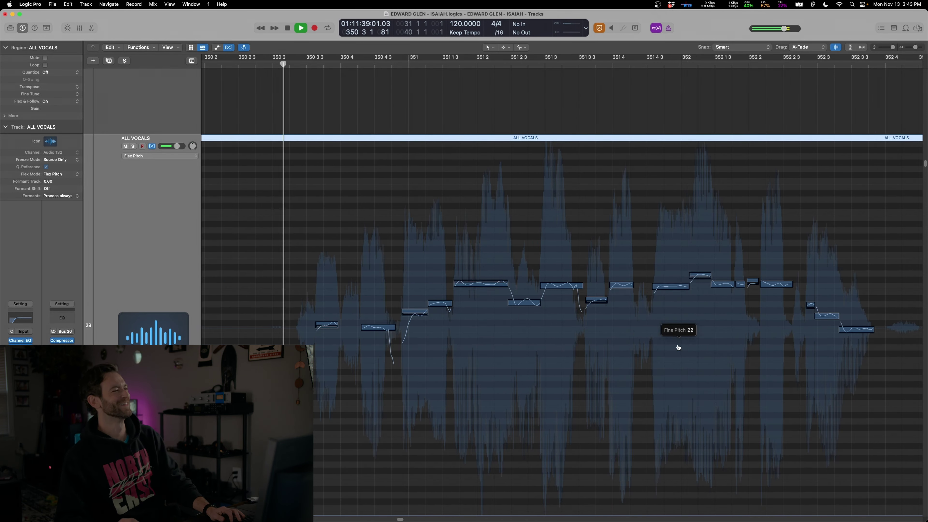
- Correct the pitch of the notes at bar 351 beat 4 and early in bar 352, playing the phrase after each
key(space)
click(664, 287)
key(space)
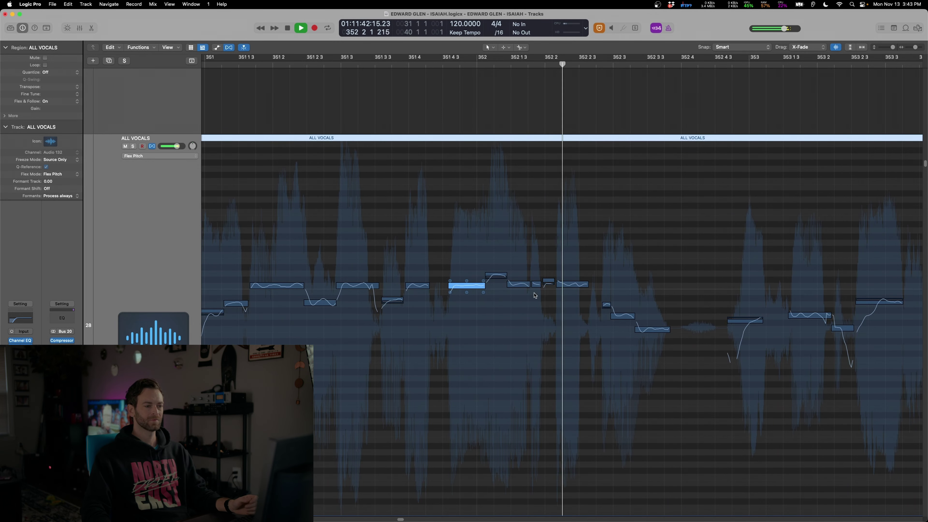
key(space)
click(515, 285)
key(space)
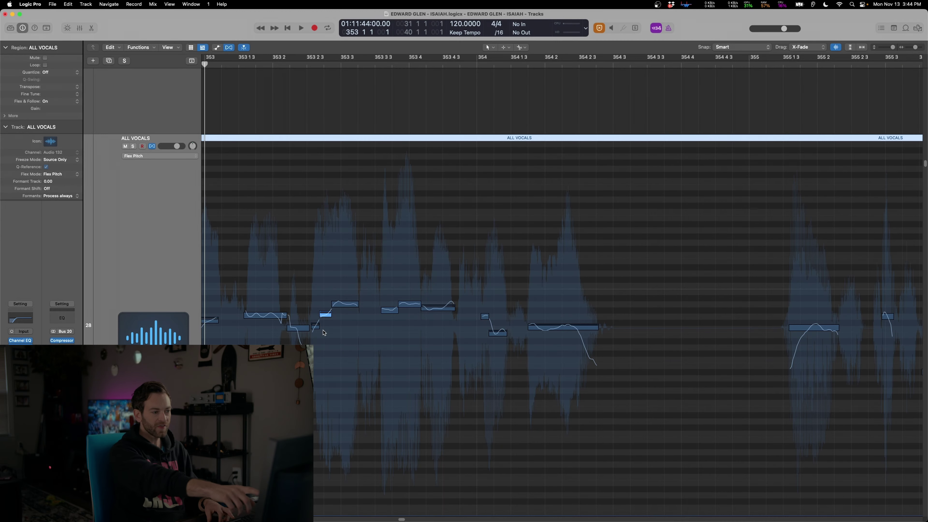
- Play the phrase through bar 354, return the playhead to the start of bar 354, and play again
key(space)
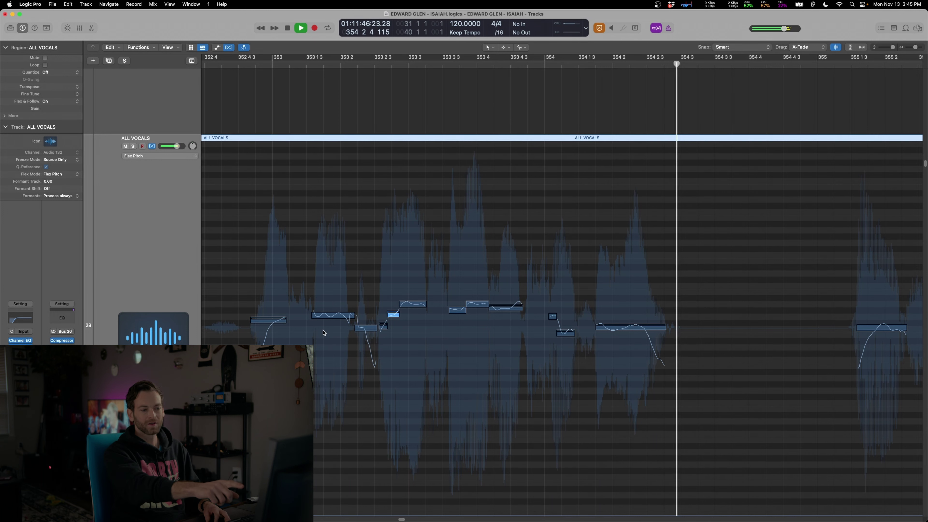
key(space)
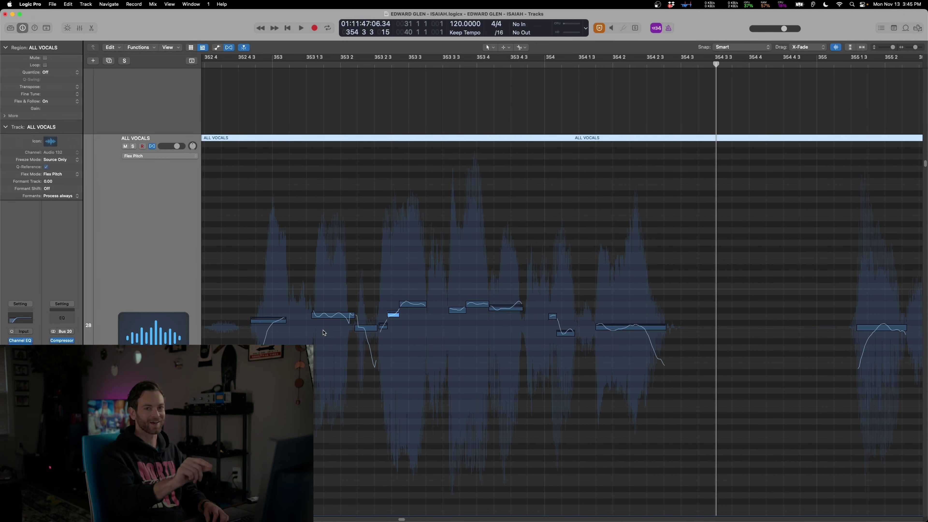
key(period)
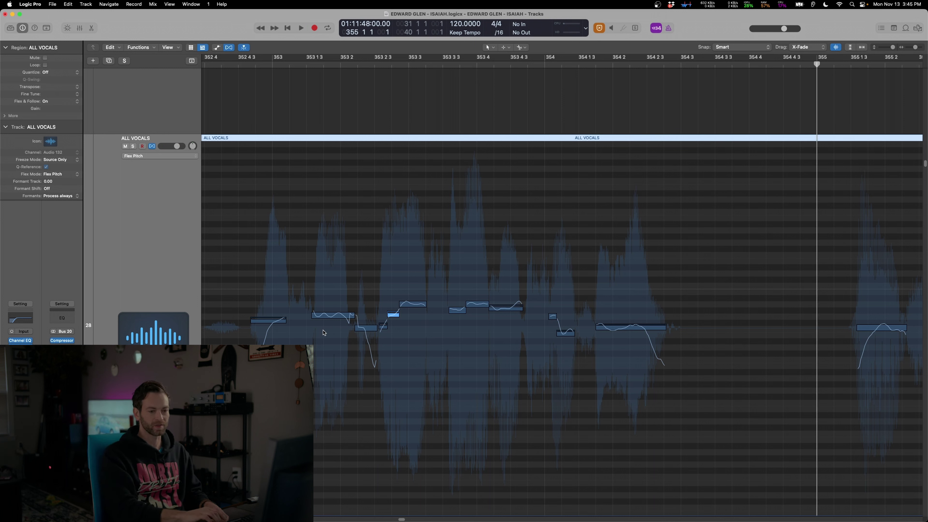
key(comma)
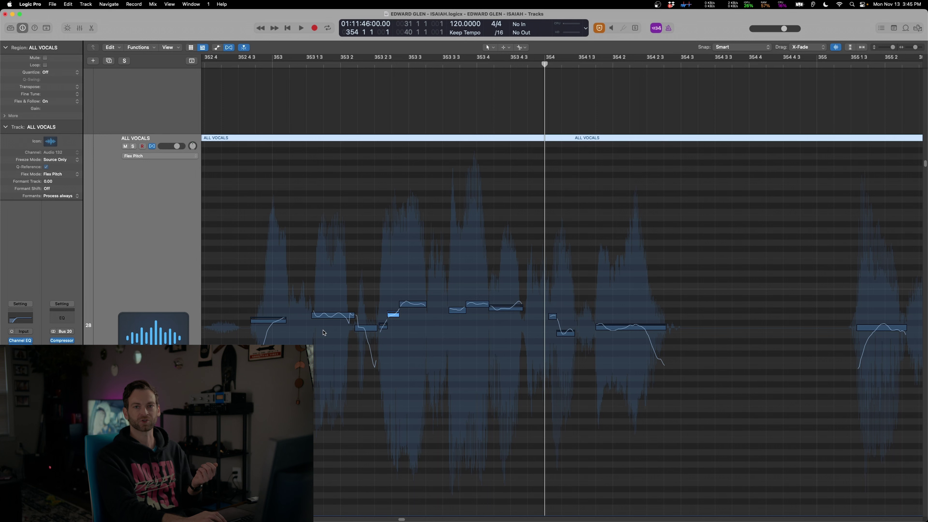
key(space)
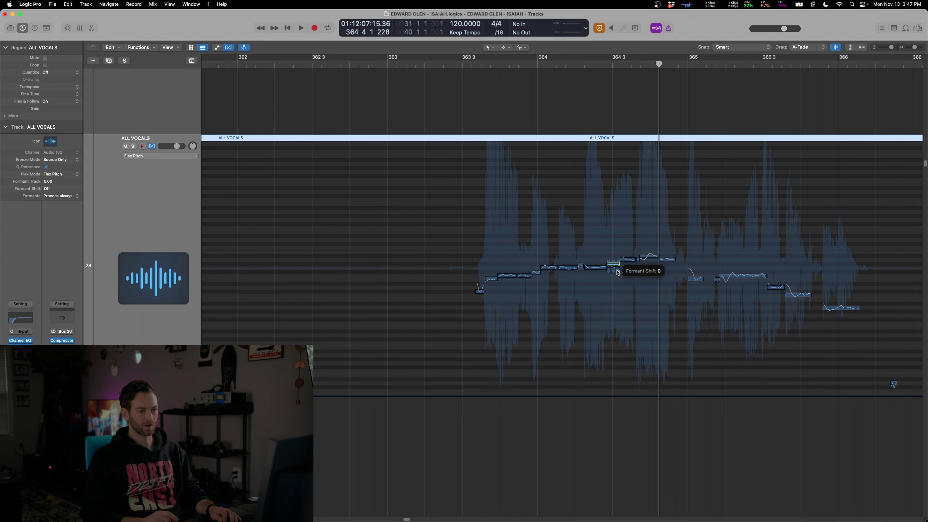
- Play bar 364, split the note just before beat 4, raise its second part to correct pitch, and replay it
key(space)
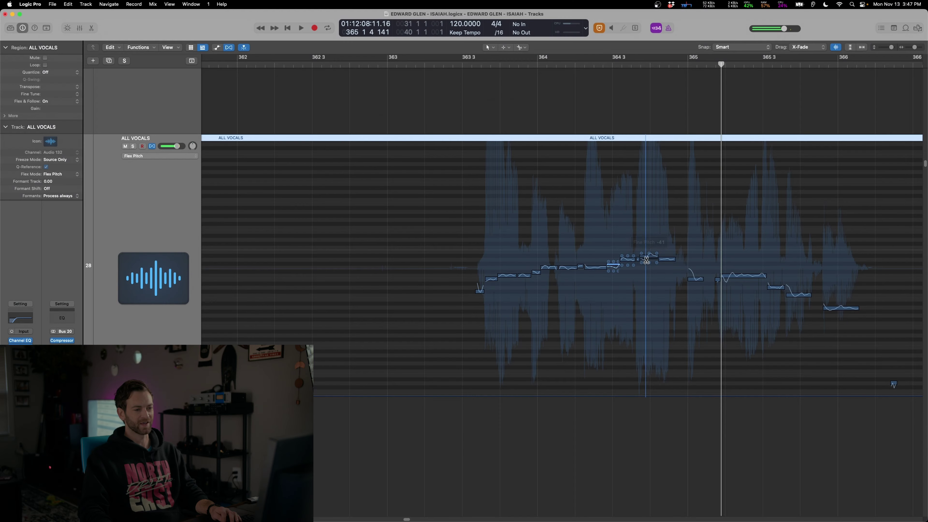
click(652, 259)
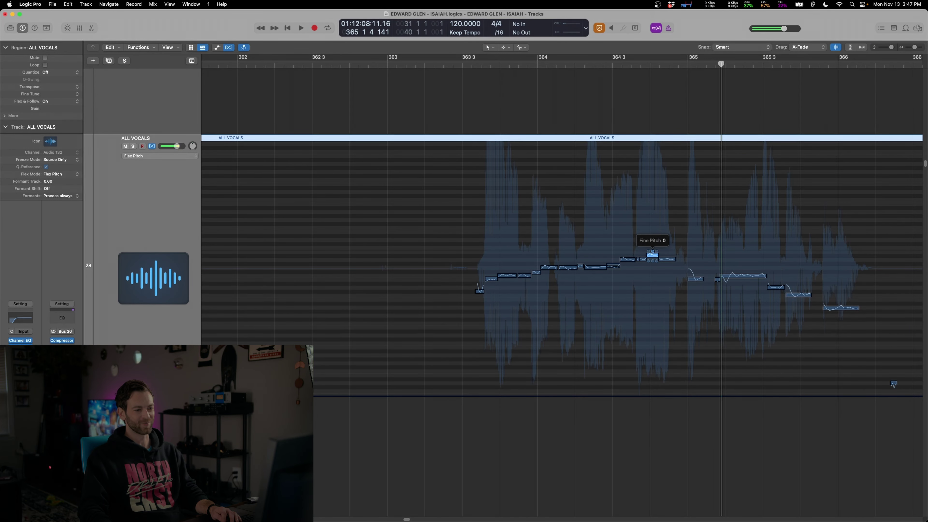
key(space)
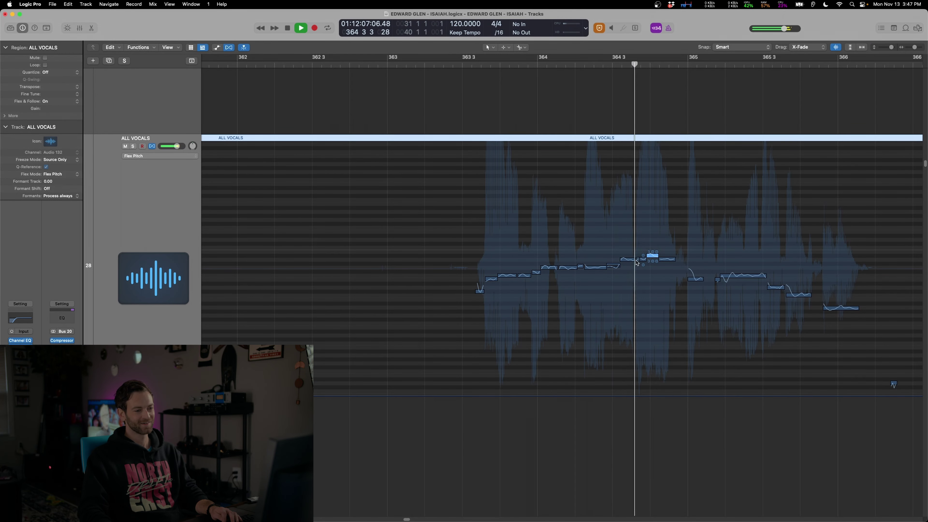
- Split and correct the onset of the note at bar 365, move the playhead back, and replay the phrase
click(667, 258)
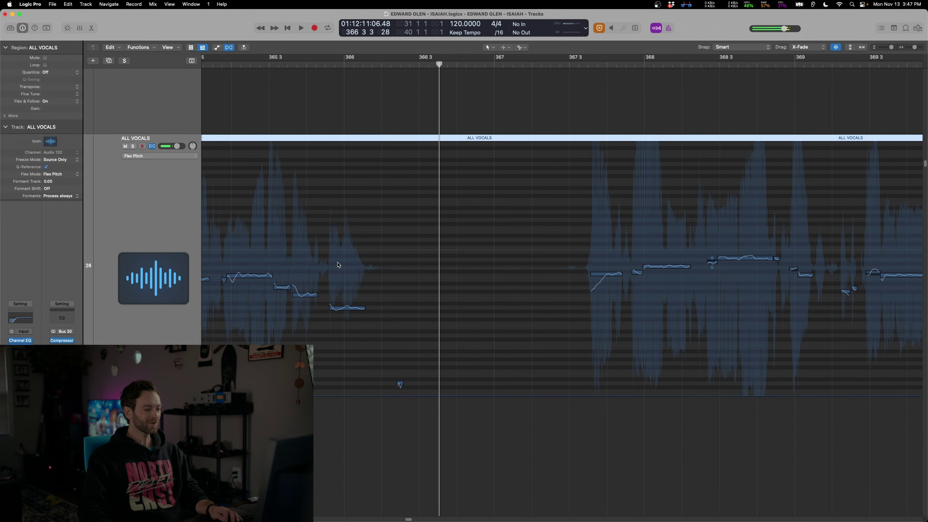
key(comma)
key(comma)
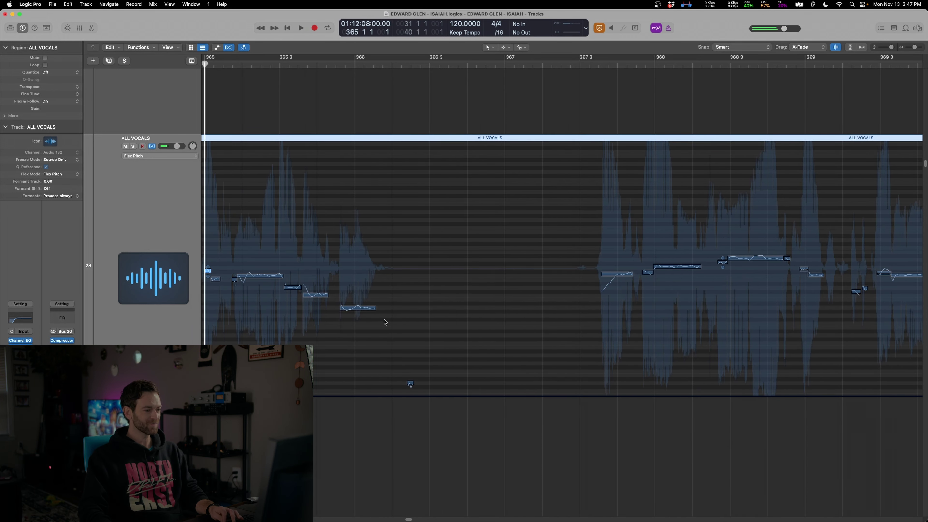
key(space)
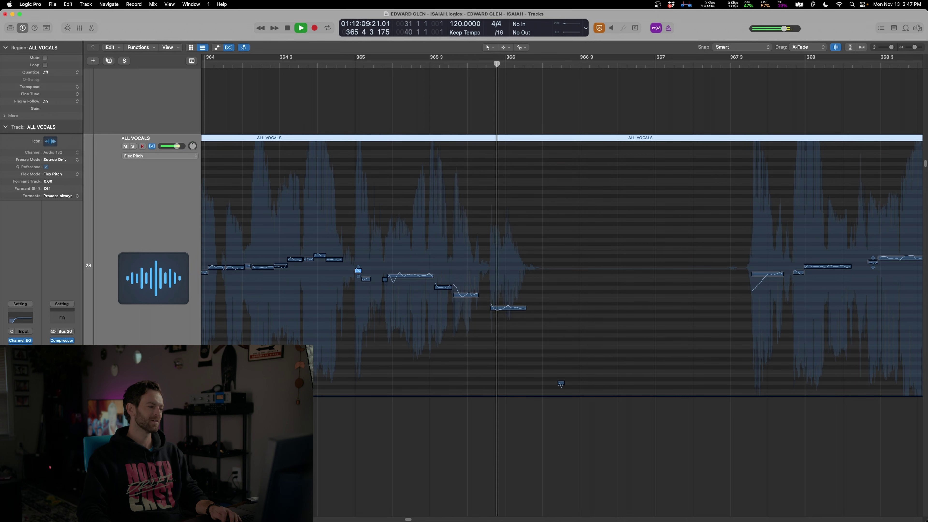
- Replay the lead vocal phrase from bar 365 into bar 368
key(space)
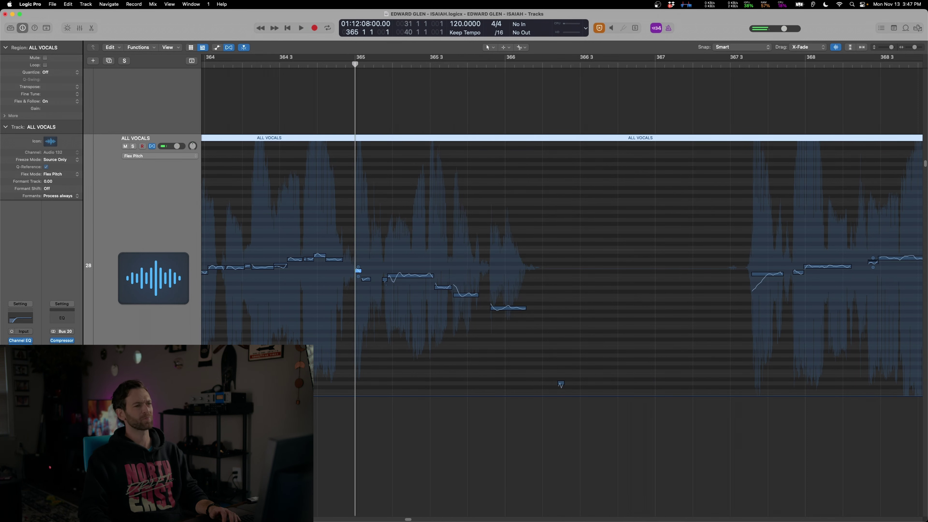
key(space)
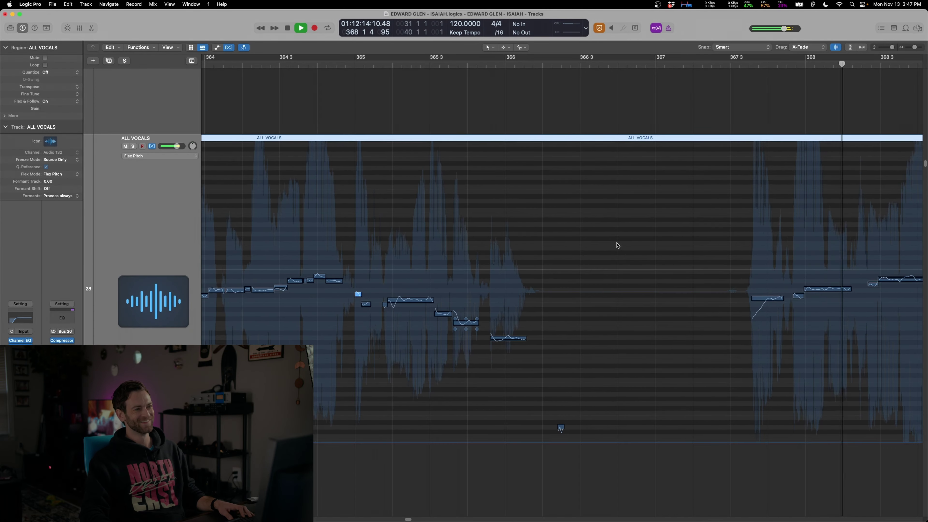
key(super+Left)
key(super+Up)
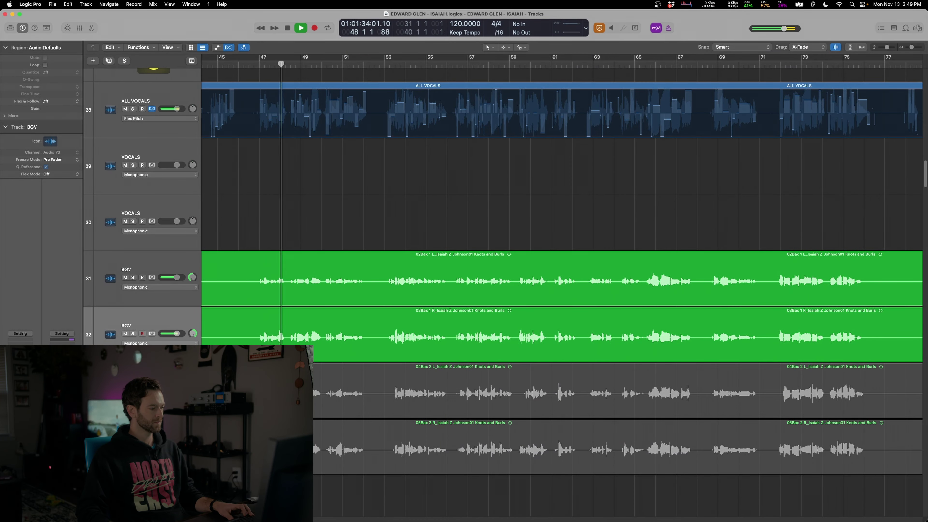
- Stop playback and copy the ALL VOCALS channel strip's effects and sends onto the BGV tracks
key(s)
key(space)
key(s)
scroll(257, 226, up, 3)
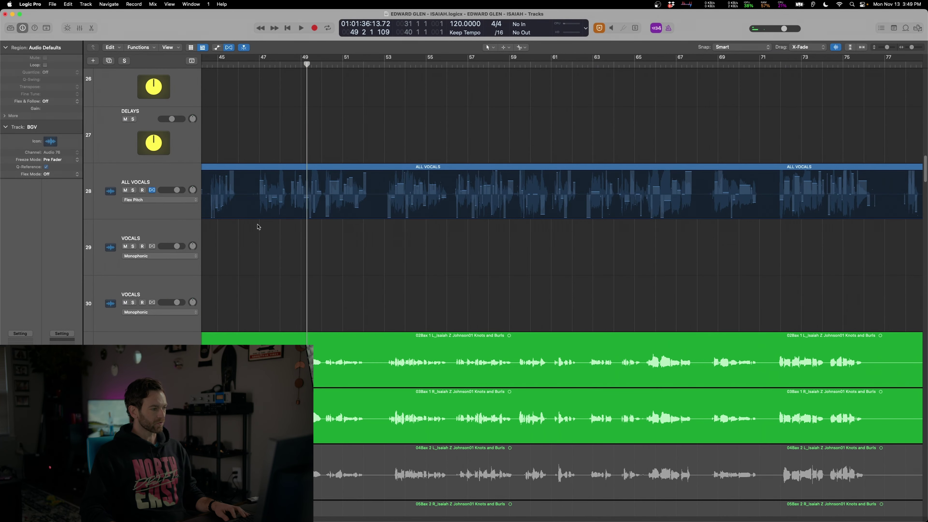
click(155, 176)
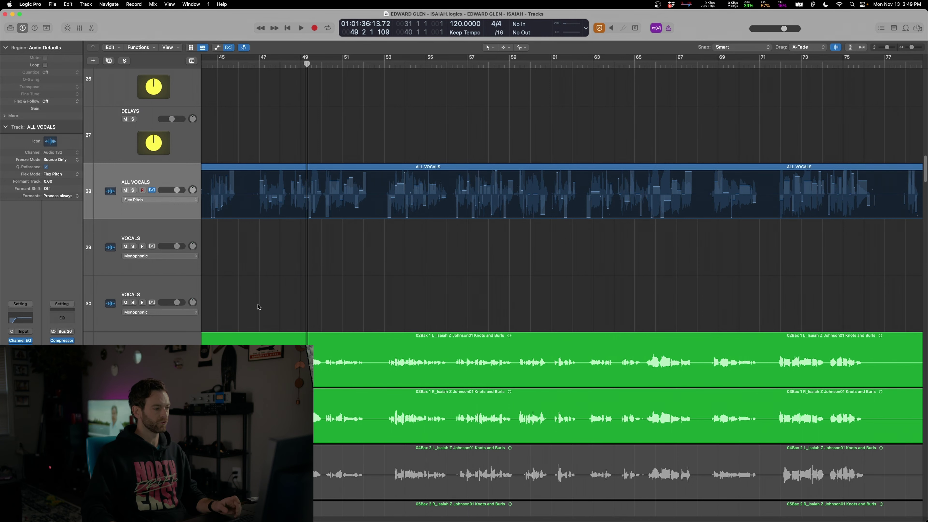
click(158, 343)
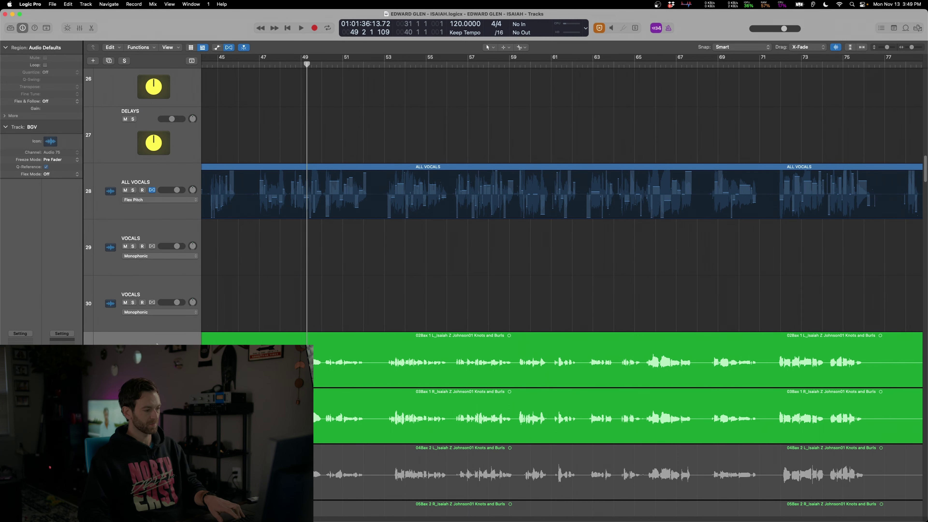
scroll(223, 314, down, 3)
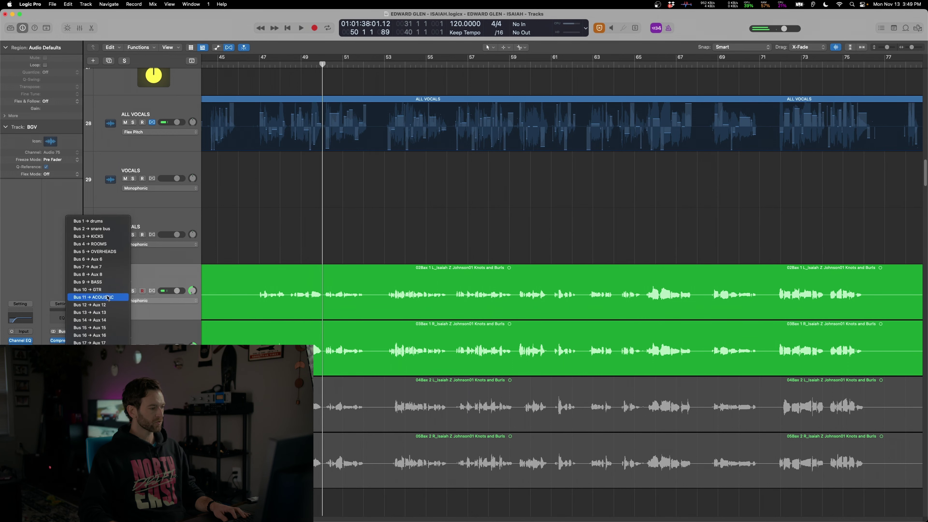
- Select the four BGV channels in the mixer and route their output to Bus 17
key(x)
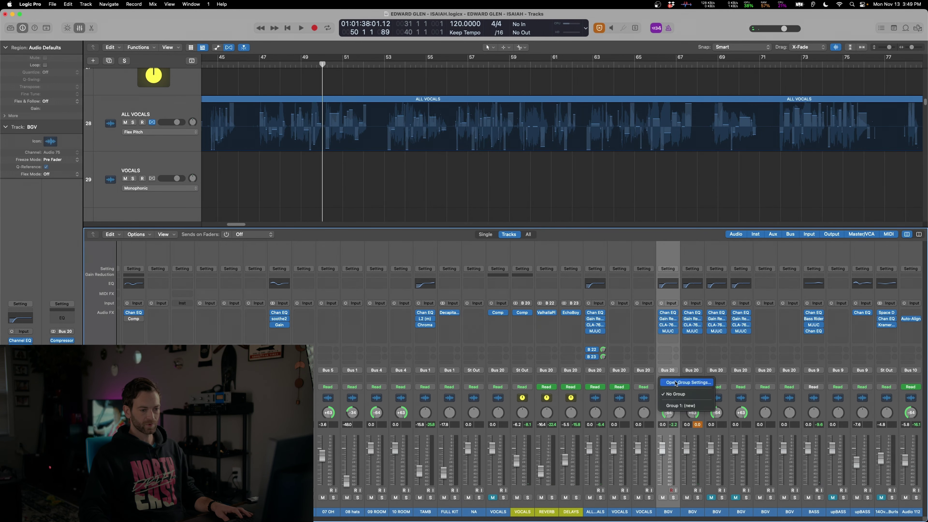
drag(680, 405, 734, 407)
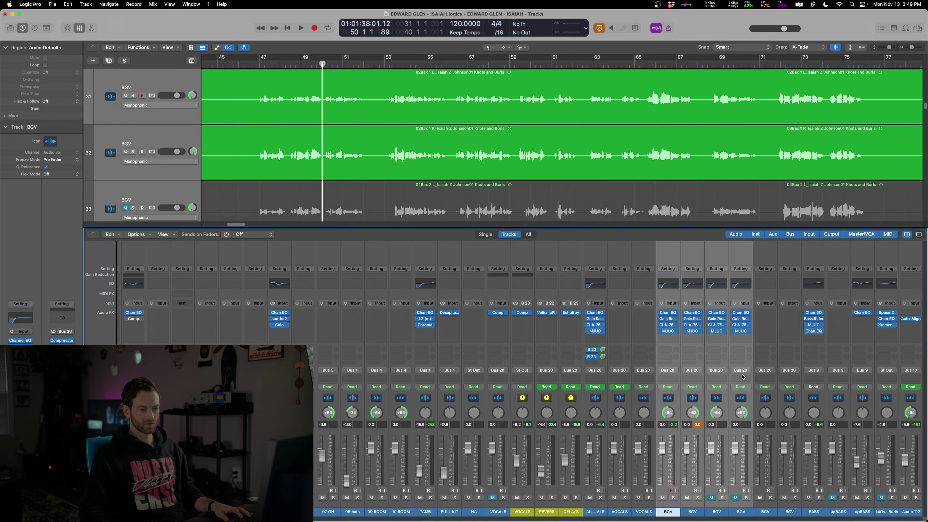
click(741, 370)
mouse_move(842, 373)
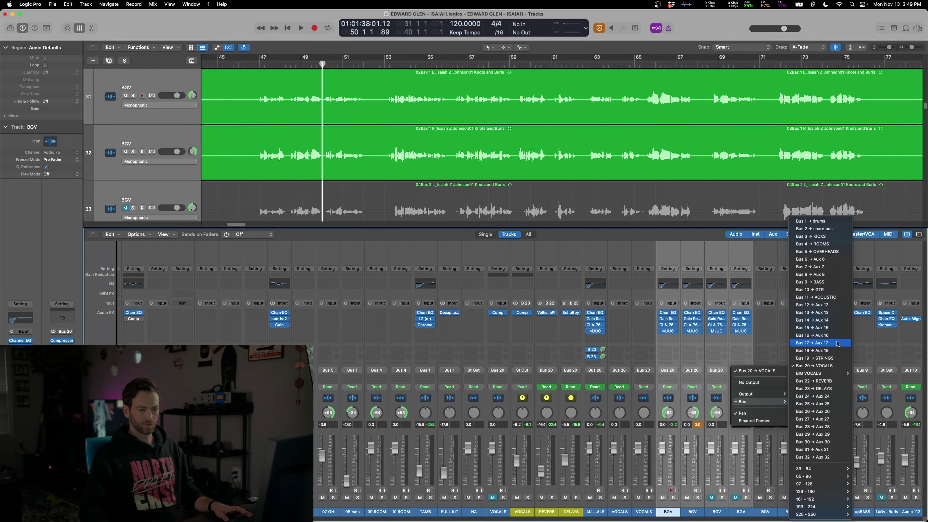
click(838, 343)
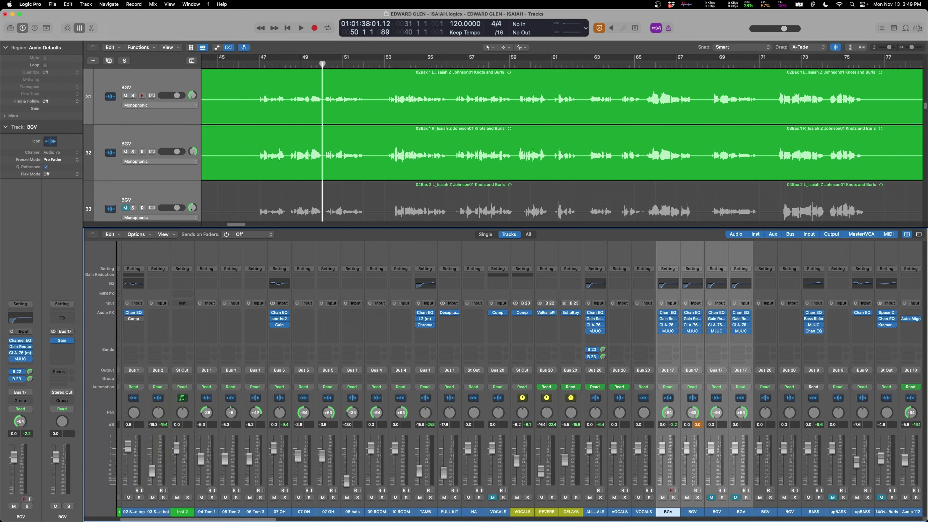
- Route the BGV bus channel's output to Bus 20, the VOCALS bus, and close the mixer
click(61, 391)
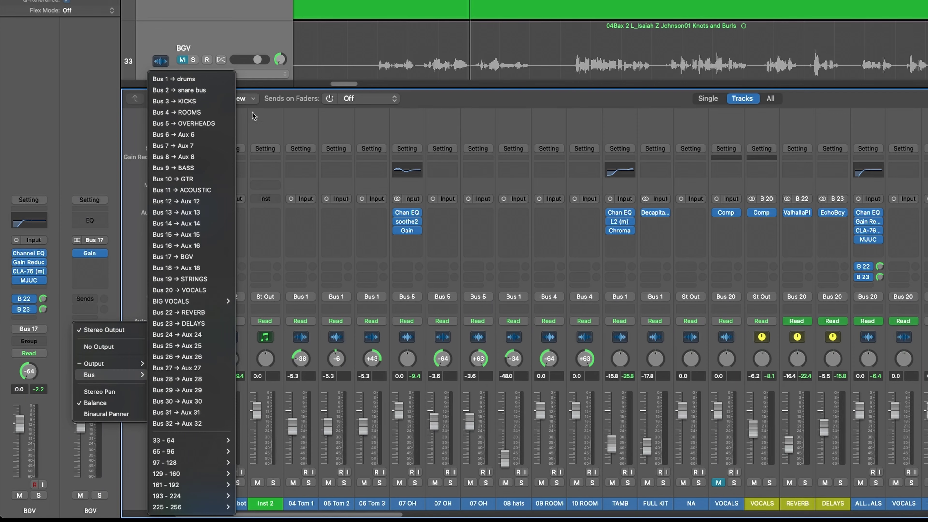
click(214, 292)
key(x)
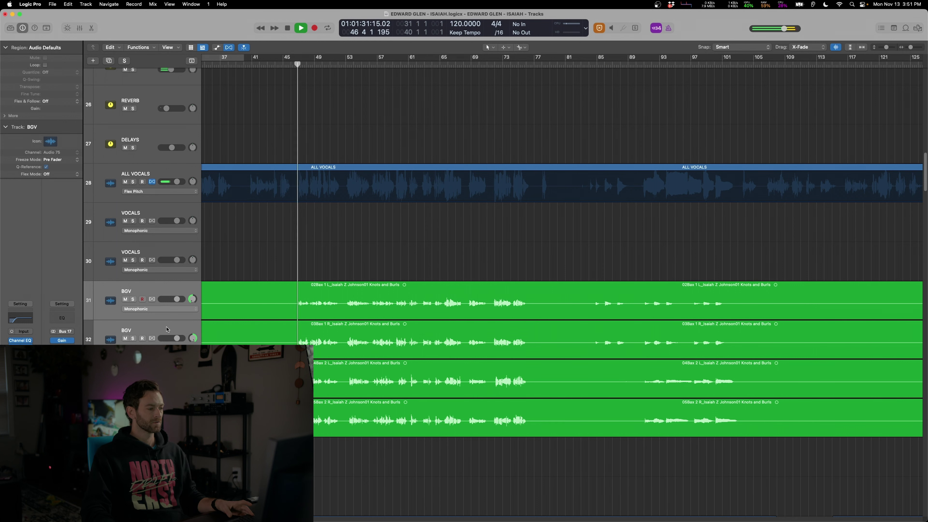
- Solo the BGV tracks and audition the Knots and Burls background vocals into bar 52
key(Down)
key(s)
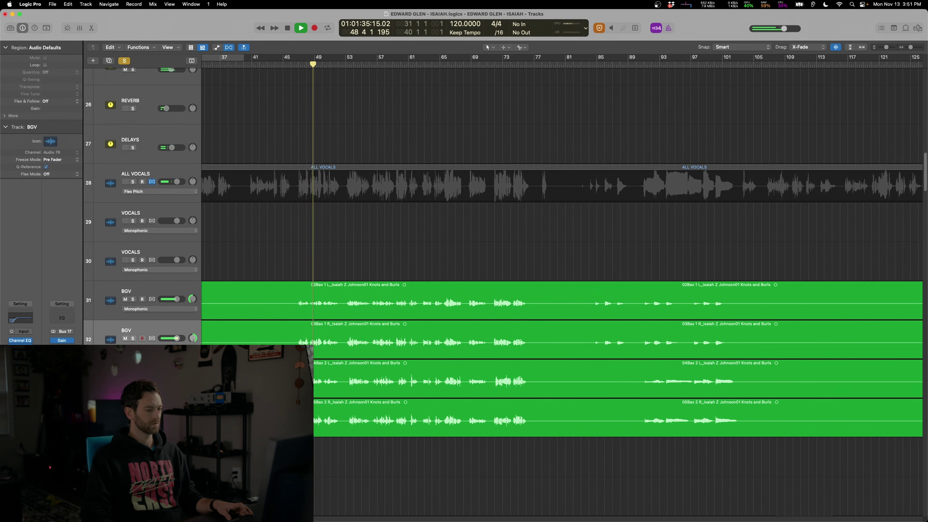
key(super+Left)
key(super+Left)
key(super+Left)
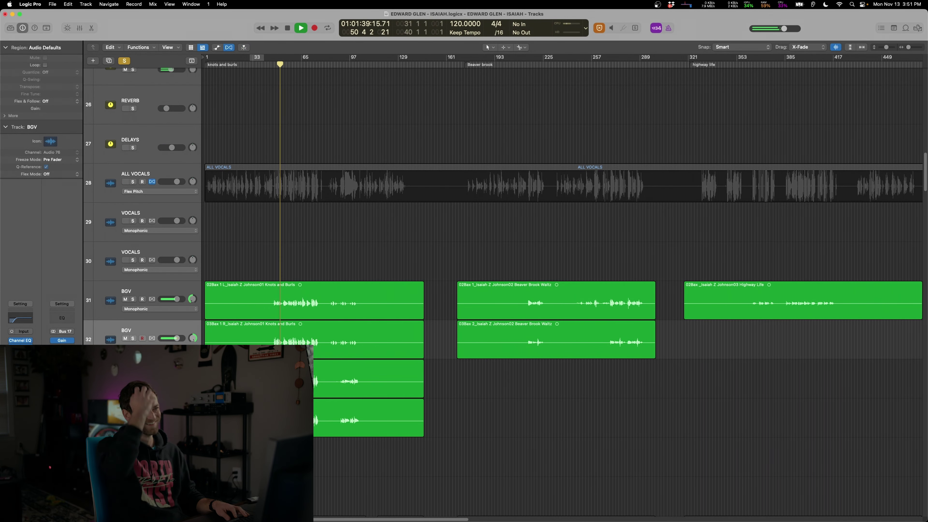
key(space)
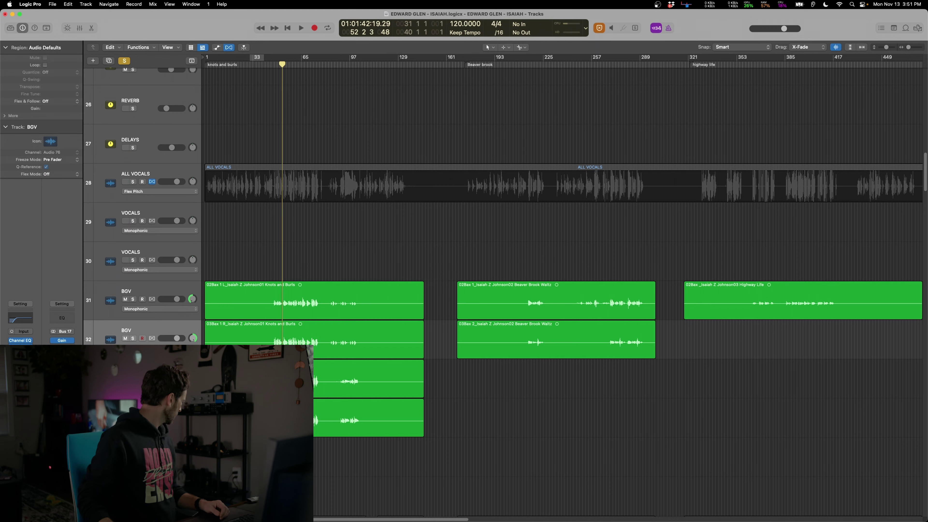
- Select the background vocal regions across all songs and normalize their gain as Individual Regions, Peak algorithm, to -1.0 dB
key(super+Left)
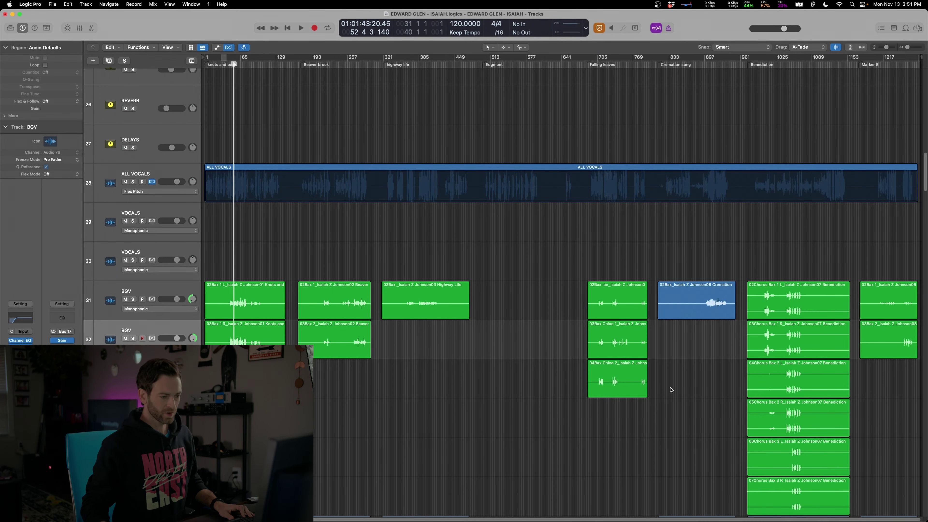
scroll(669, 387, down, 3)
key(super+Right)
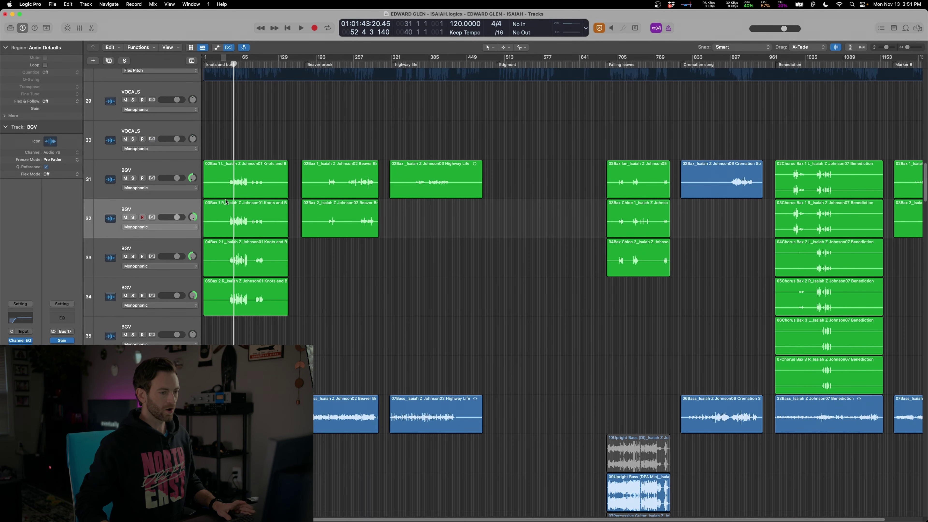
scroll(673, 272, right, 2)
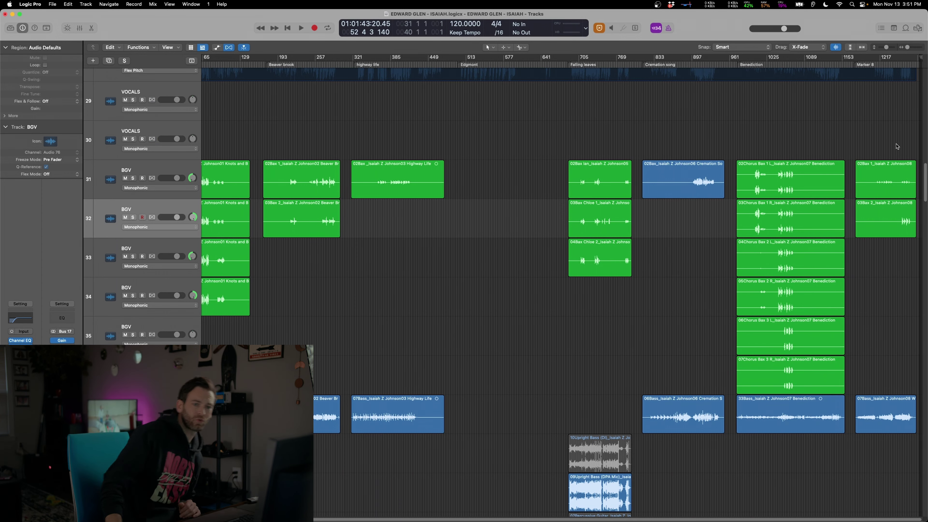
drag(877, 173, 202, 375)
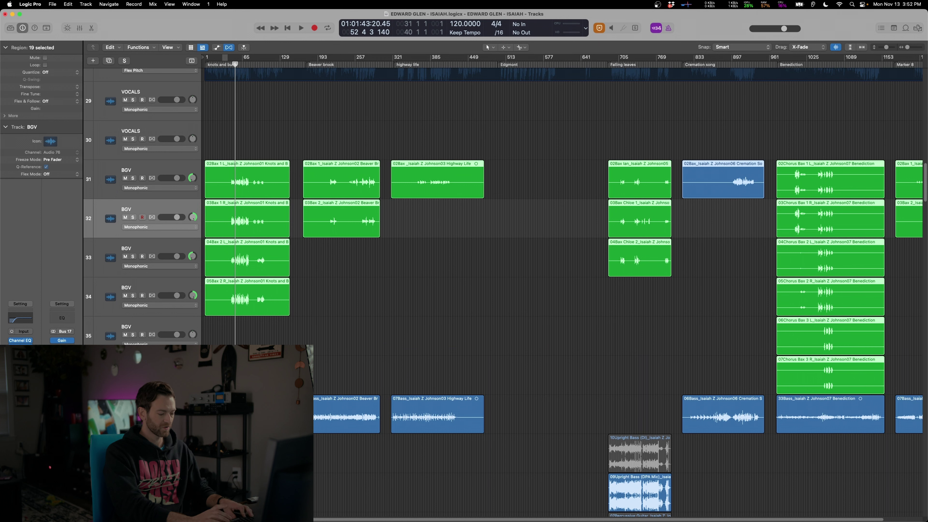
key(ctrl+alt+g)
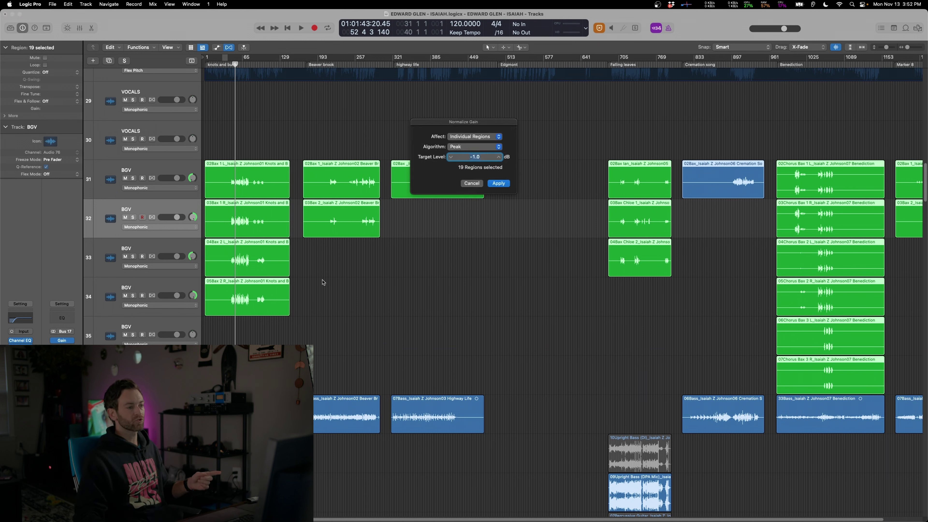
click(490, 136)
click(491, 139)
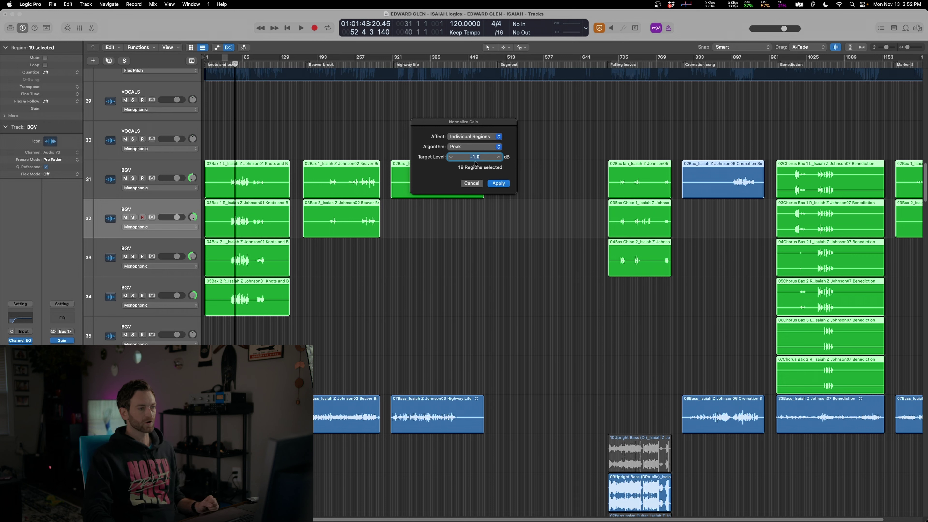
click(497, 182)
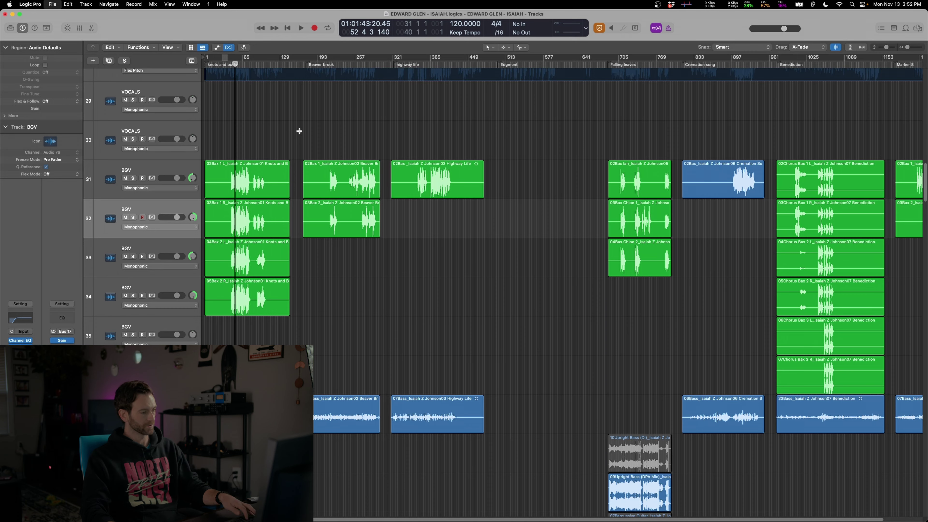
- Audition the soloed Knots and Burls background vocals from bar 53 through bar 57
key(super+Right)
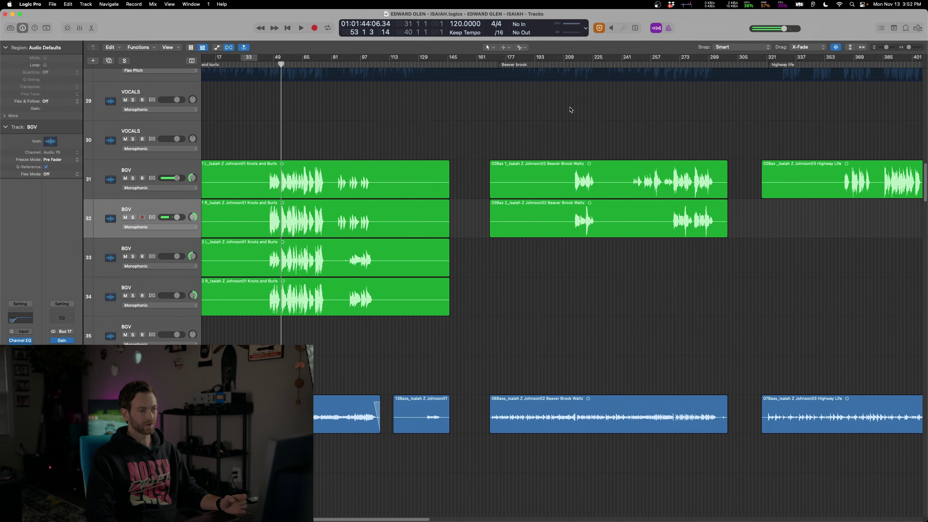
key(space)
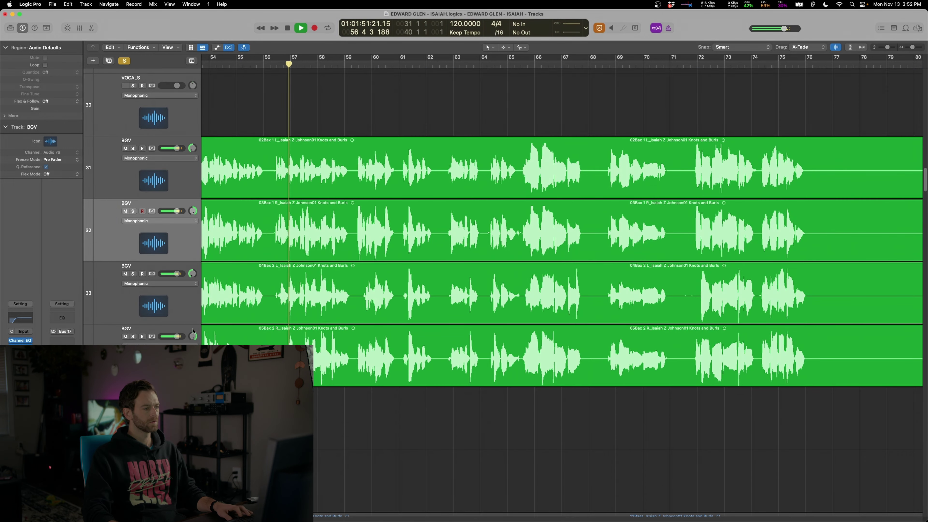
key(space)
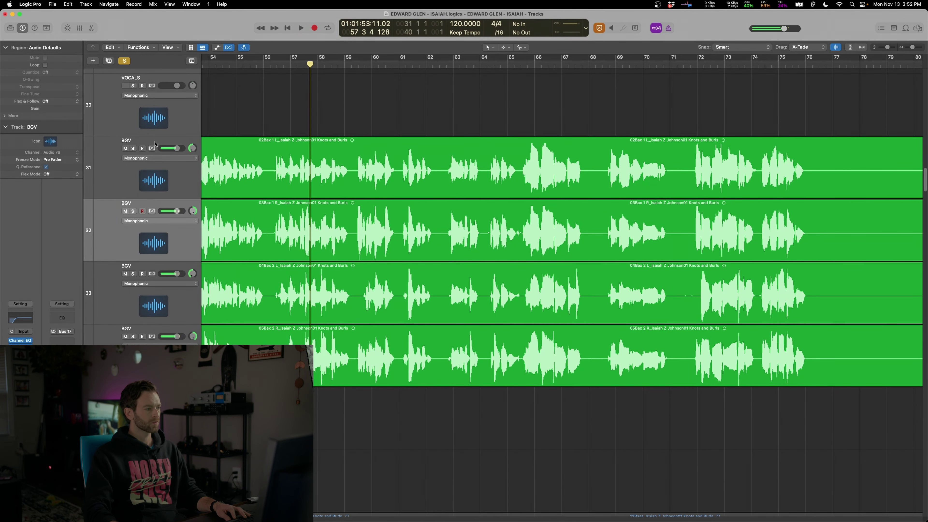
click(134, 274)
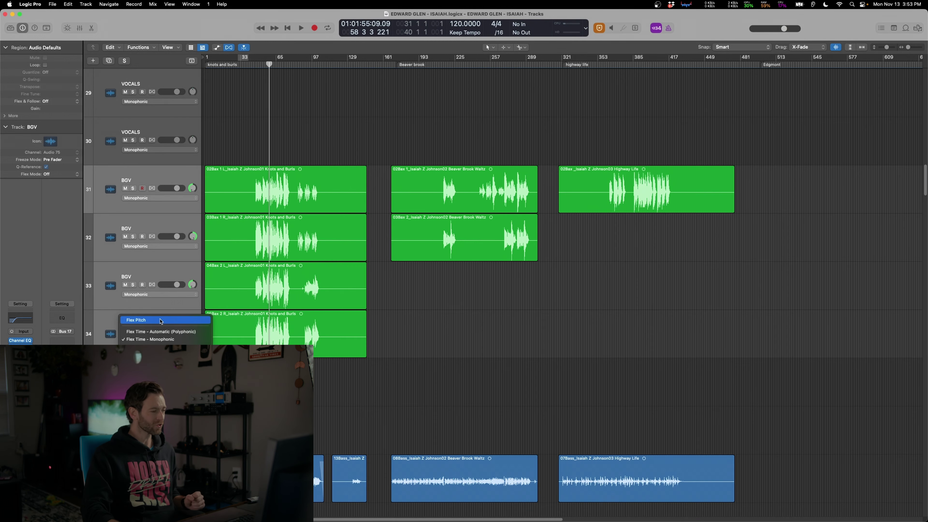
- Try switching the selected BGV tracks' flex mode to Flex Pitch
click(160, 321)
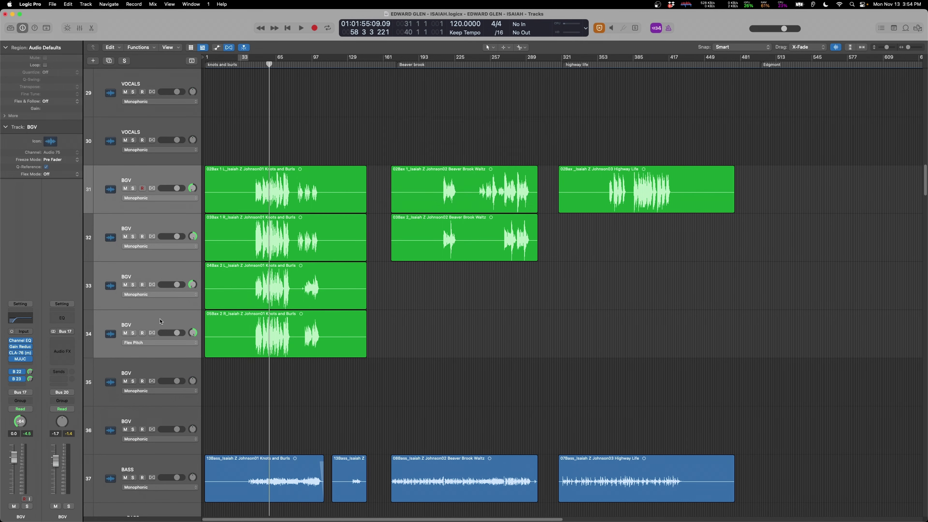
key(super+Left)
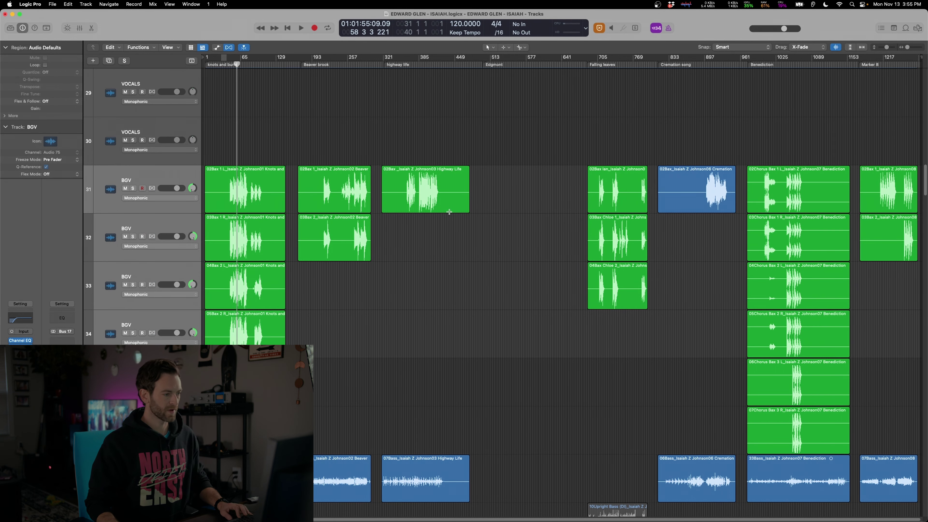
- Select every region in the project, lock their SMPTE positions, and briefly play from bar 58
key(super+a)
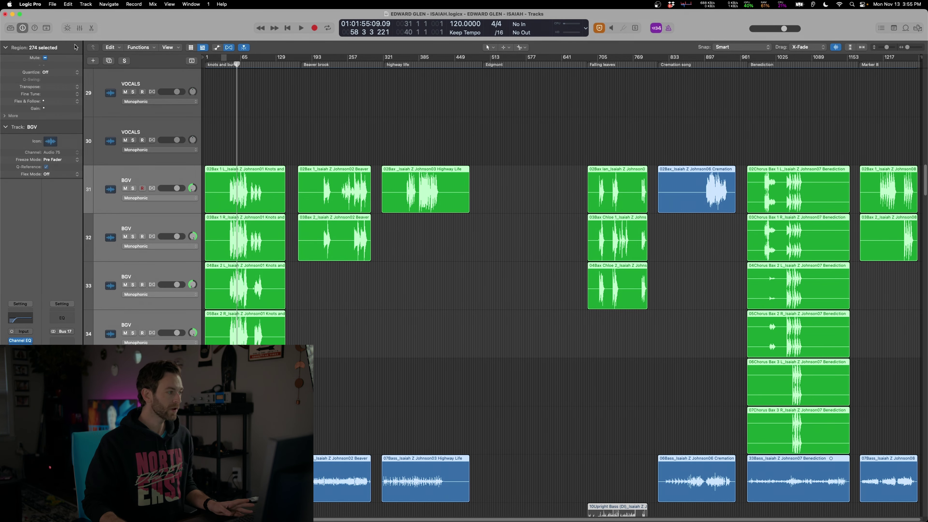
click(47, 29)
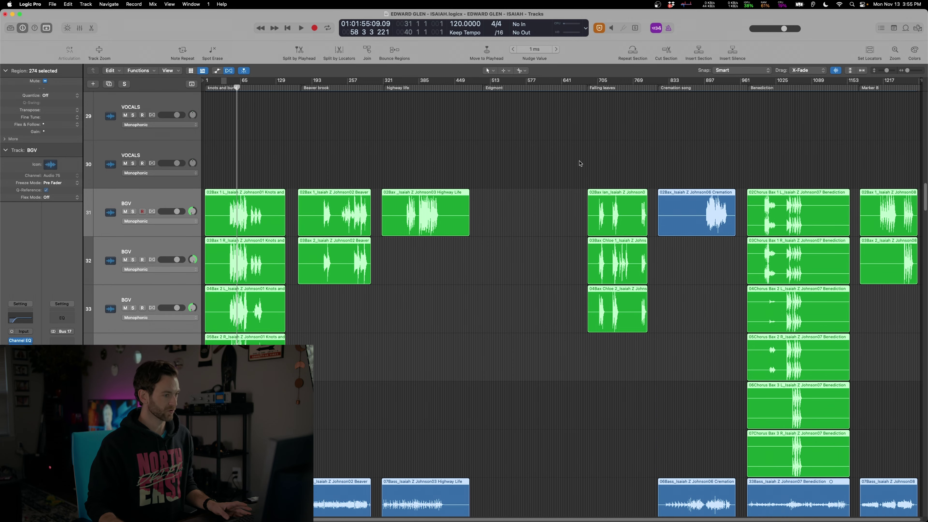
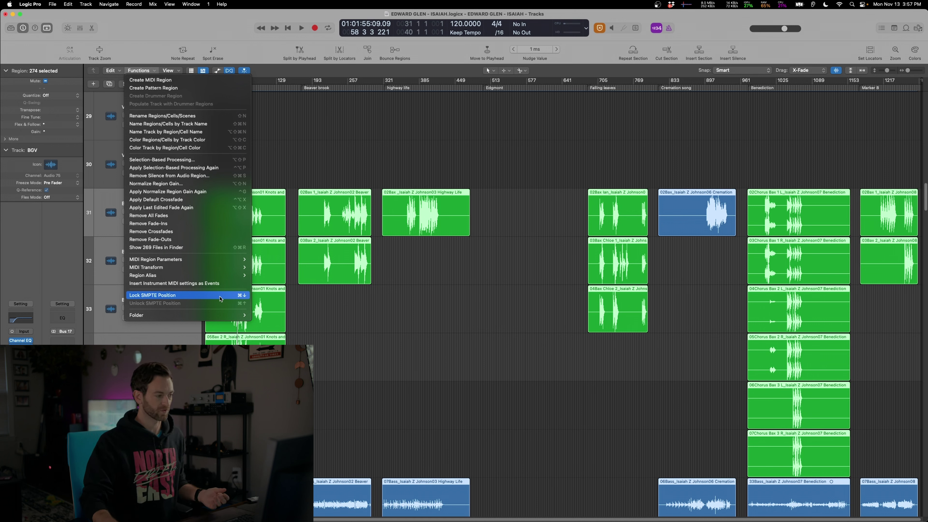
click(220, 297)
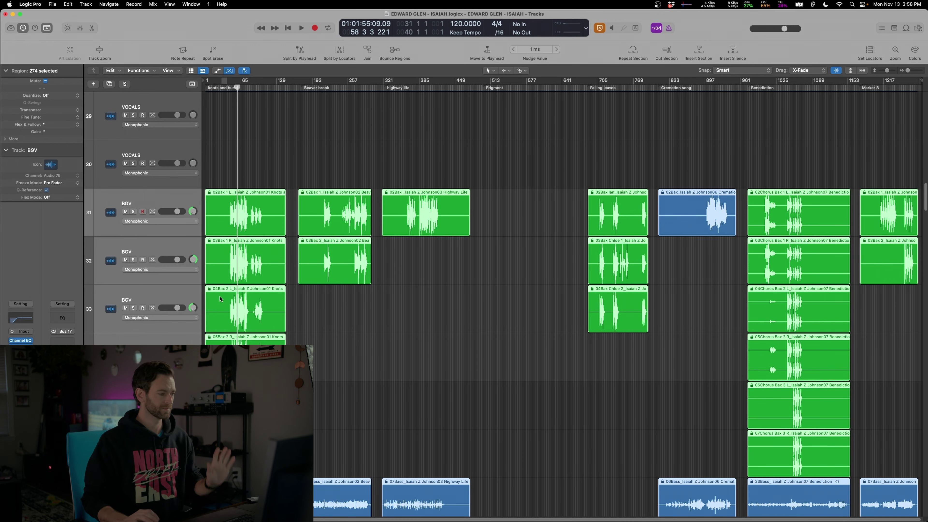
key(space)
click(396, 362)
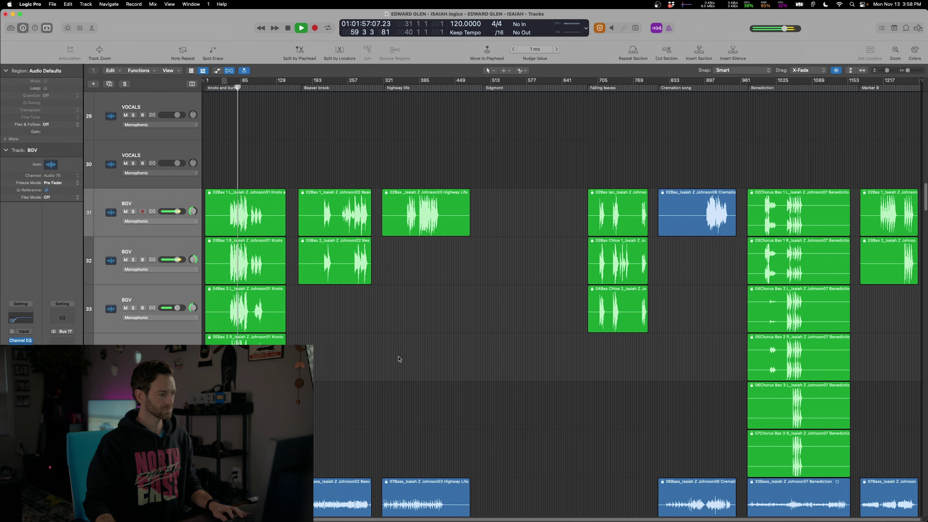
key(space)
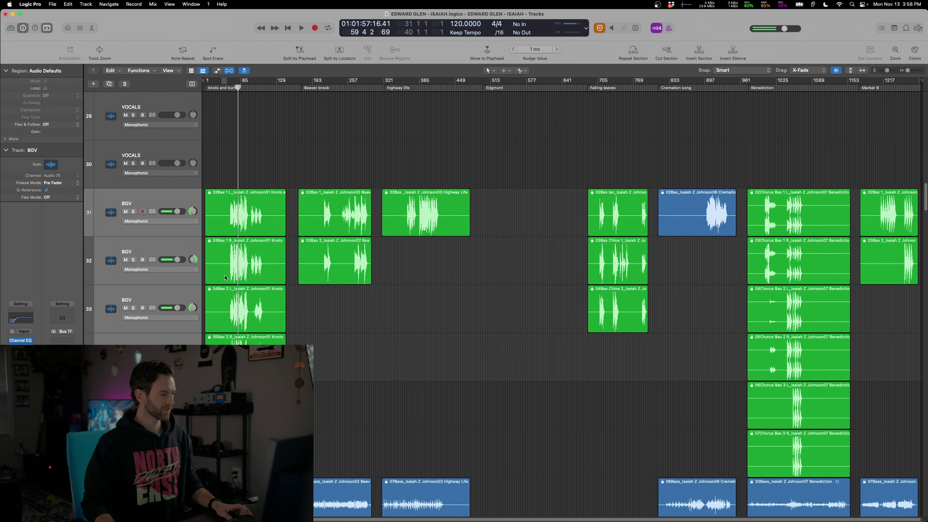
- Try Flex Pitch on the BGV tracks with the regions locked, and undo the change
click(158, 270)
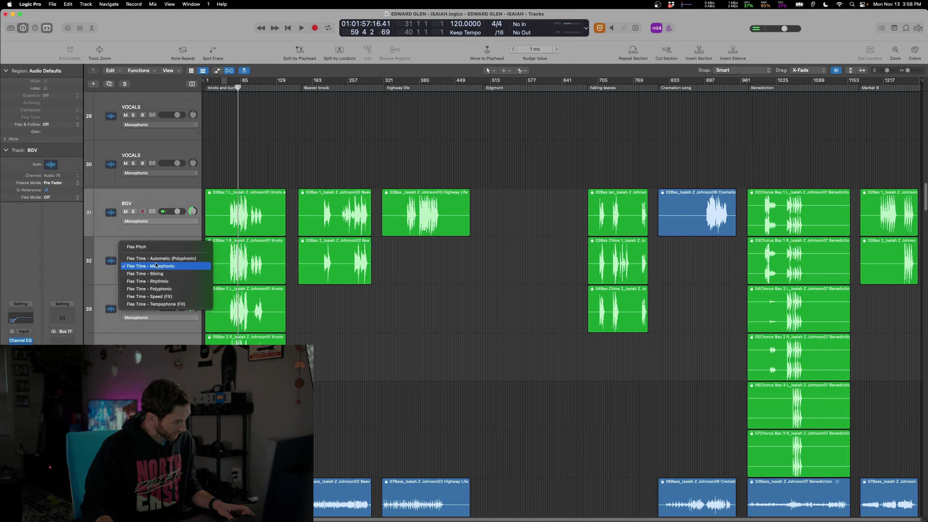
click(167, 249)
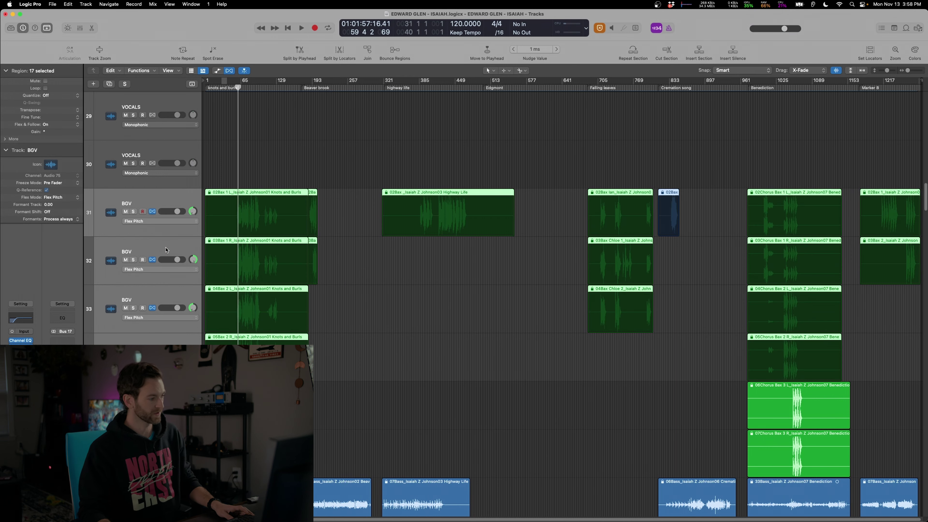
key(super+z)
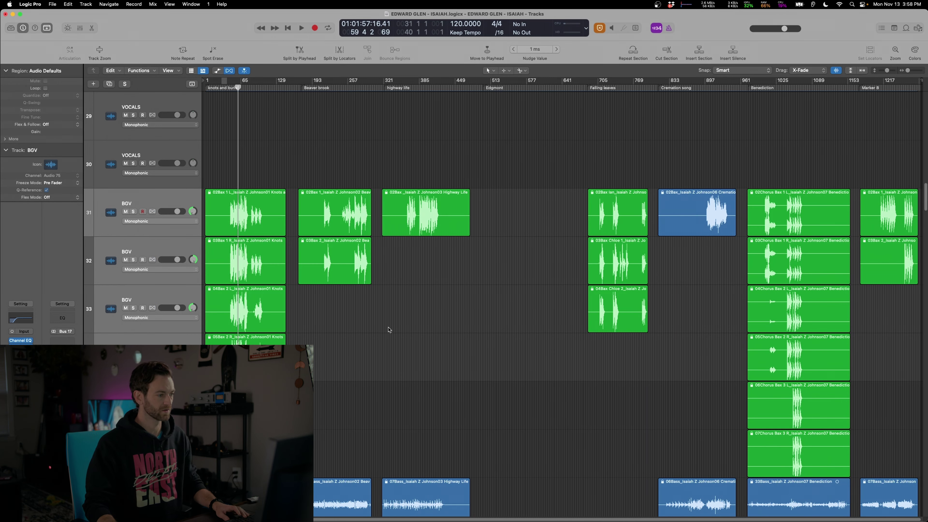
scroll(422, 363, down, 1)
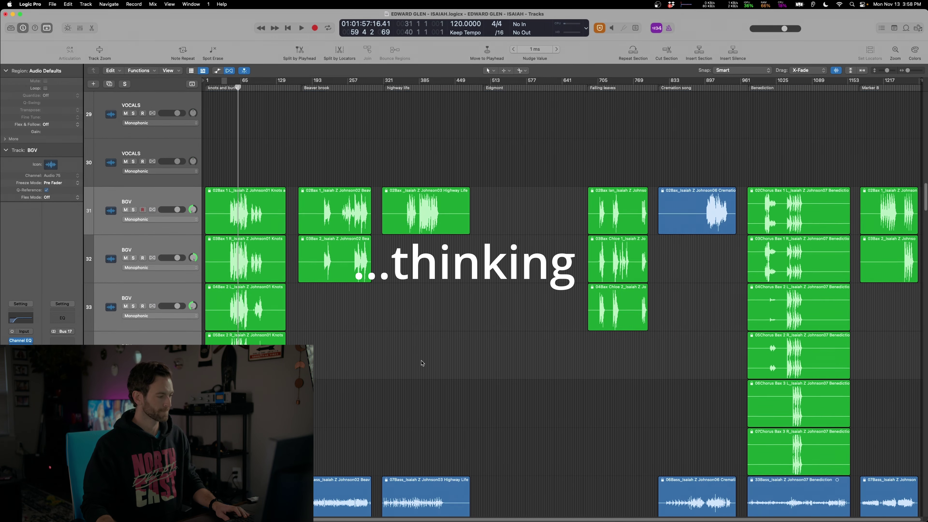
scroll(422, 363, up, 5)
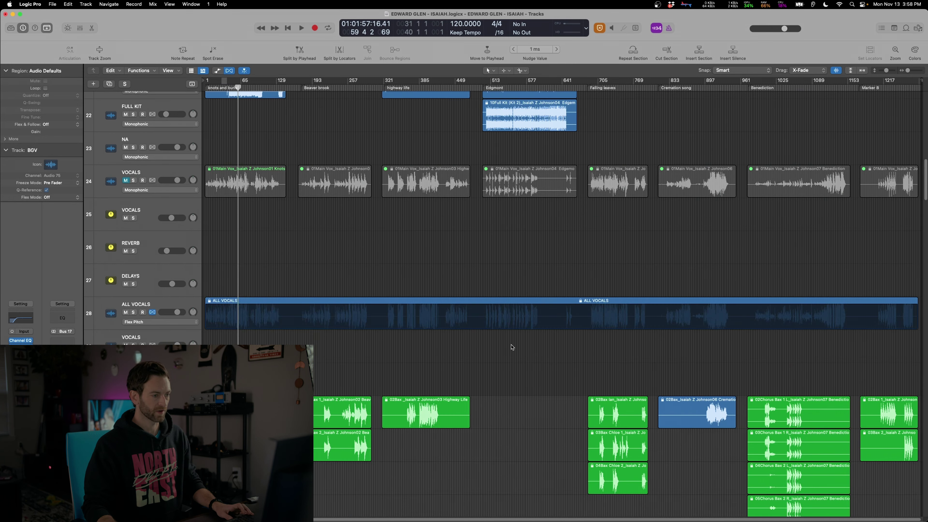
scroll(504, 354, down, 2)
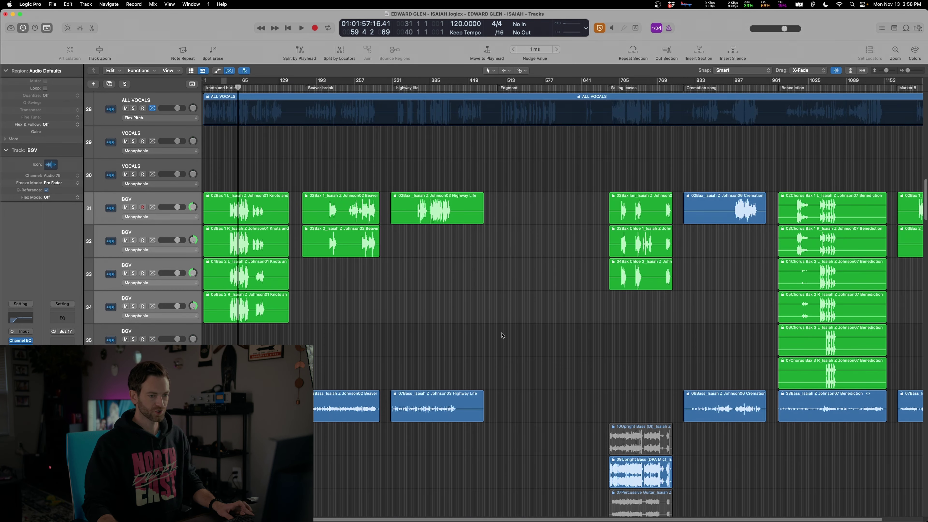
scroll(503, 336, up, 1)
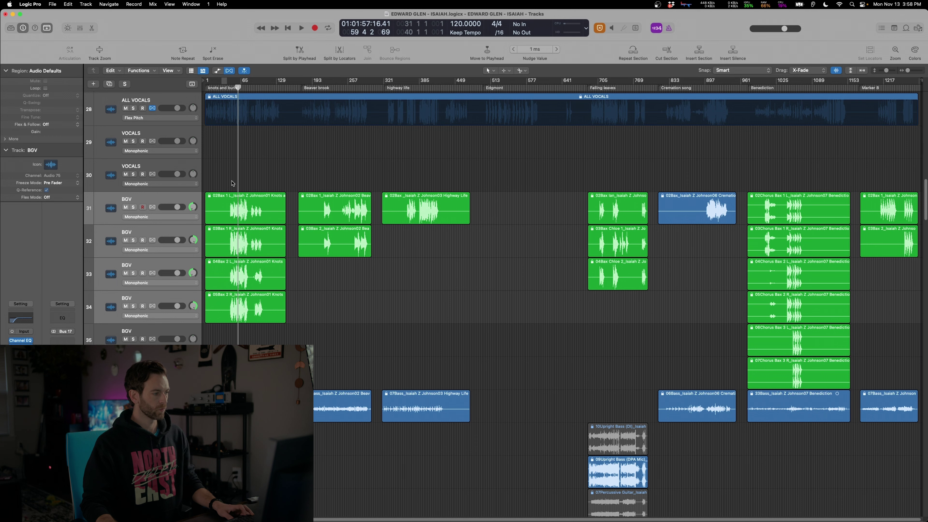
right_click(472, 34)
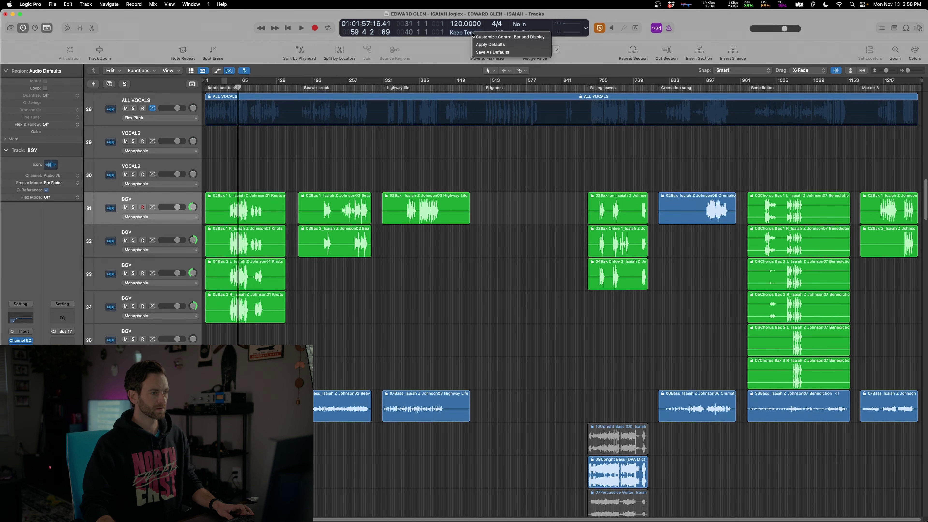
click(469, 35)
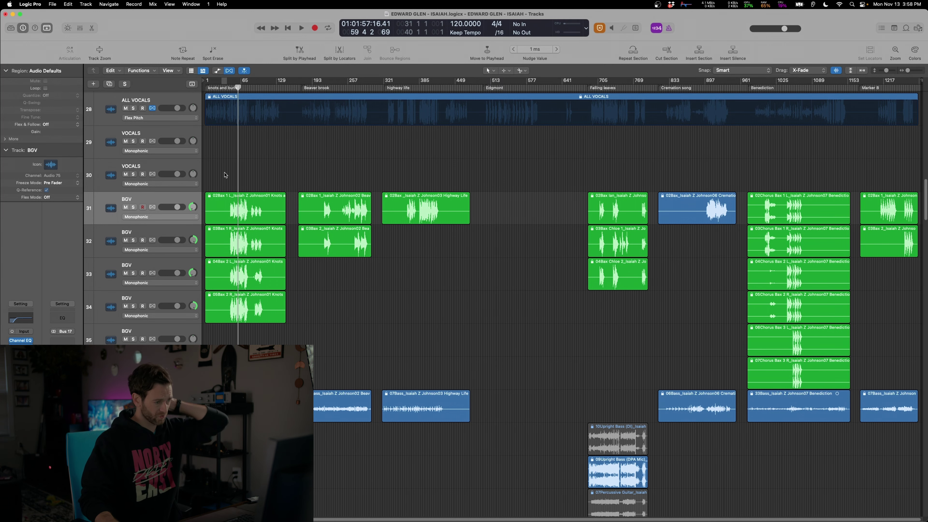
- Split short silent pieces off the start of the two Chorus Bax 3 regions and copy them to the start of the timeline
drag(226, 179, 759, 370)
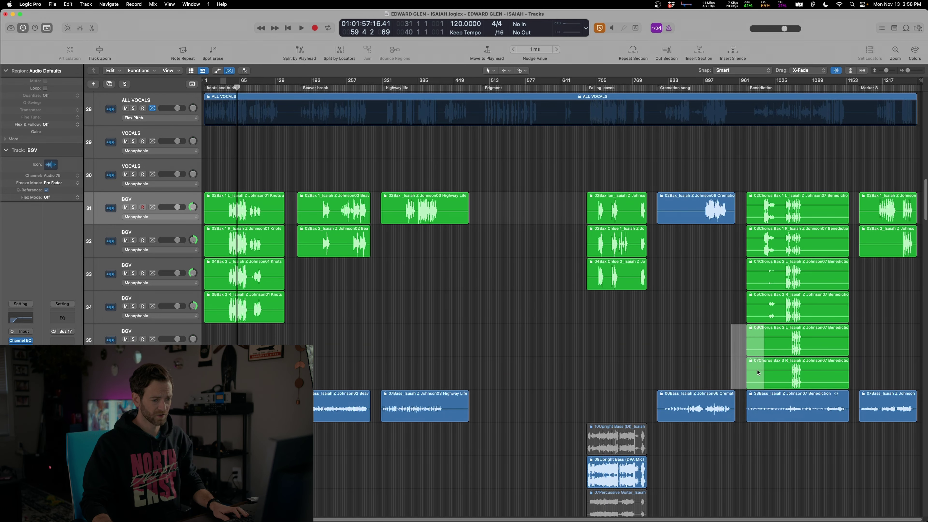
click(758, 377)
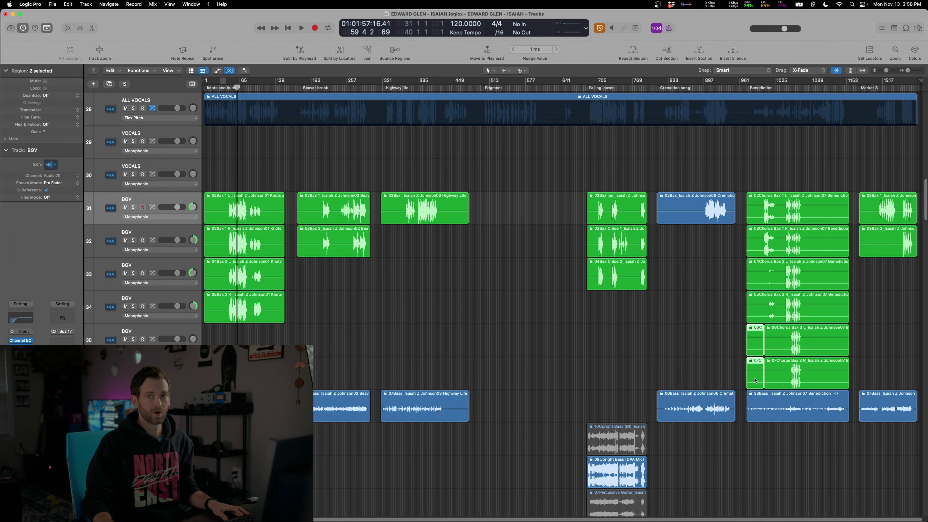
drag(749, 378, 208, 378)
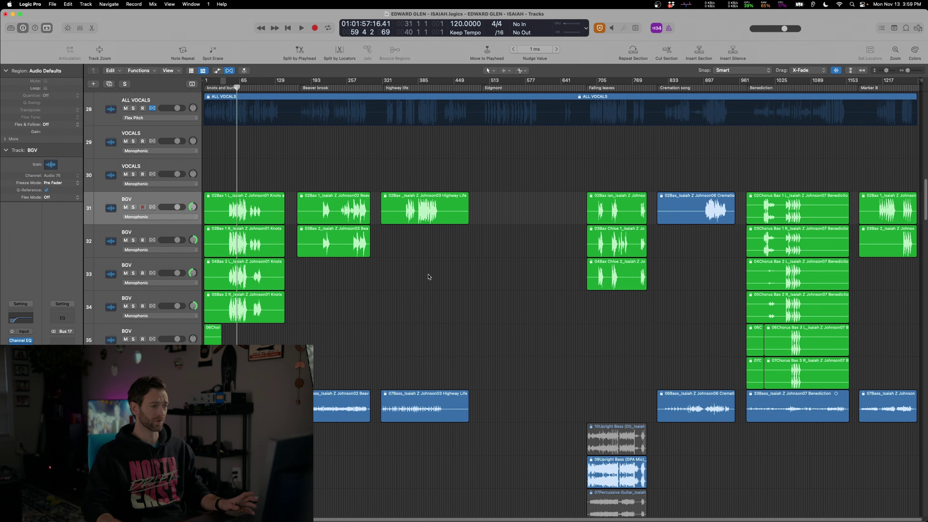
- Join all background vocal regions on tracks 31 to 36 into one continuous audio region per track
drag(211, 184, 914, 382)
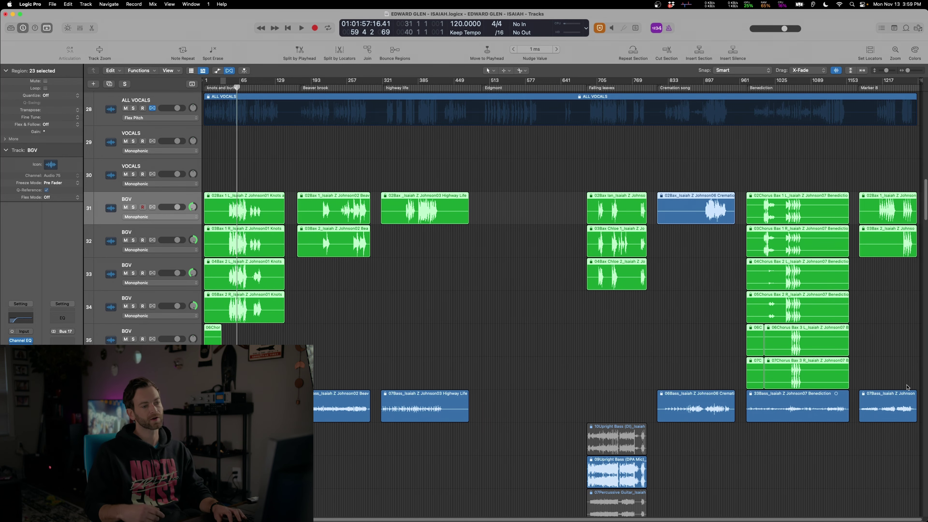
key(super+j)
key(Return)
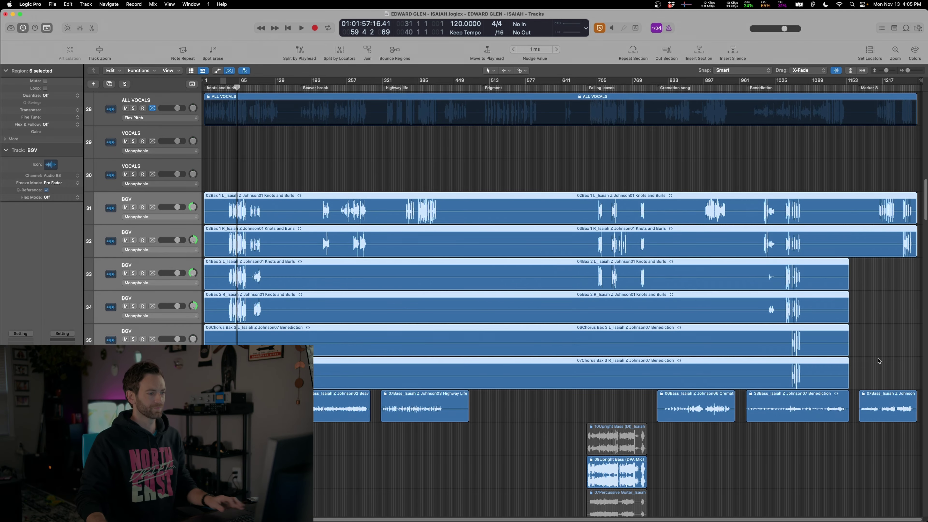
- Play the joined background vocals briefly, stop, and switch the six BGV tracks to Flex Pitch
key(space)
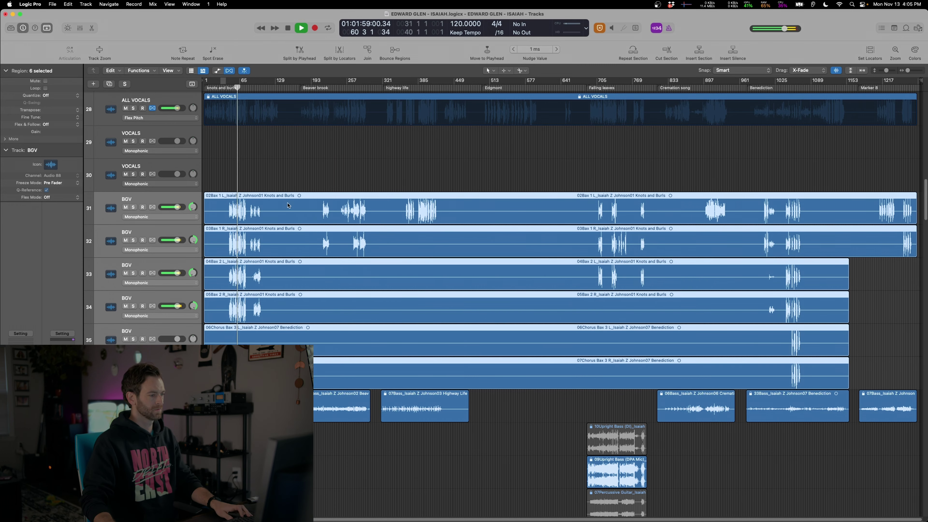
key(super+Right)
key(super+Left)
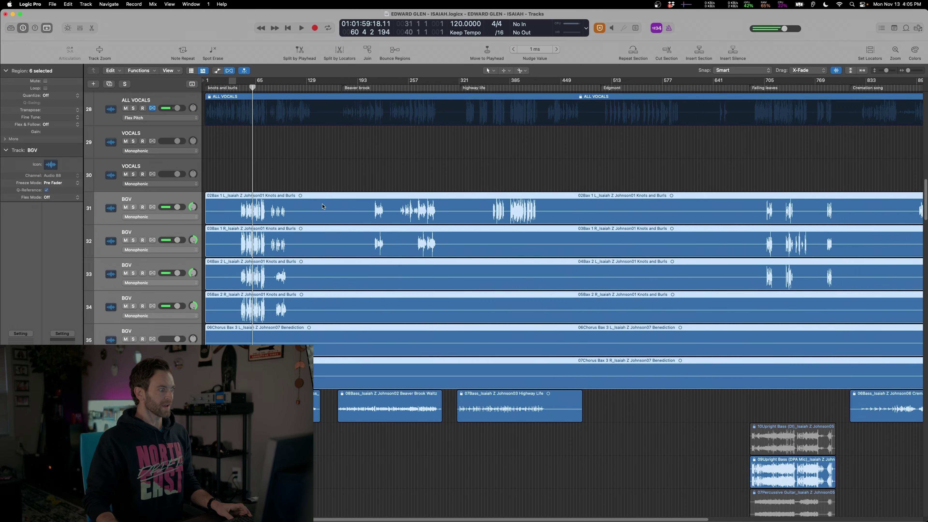
click(147, 218)
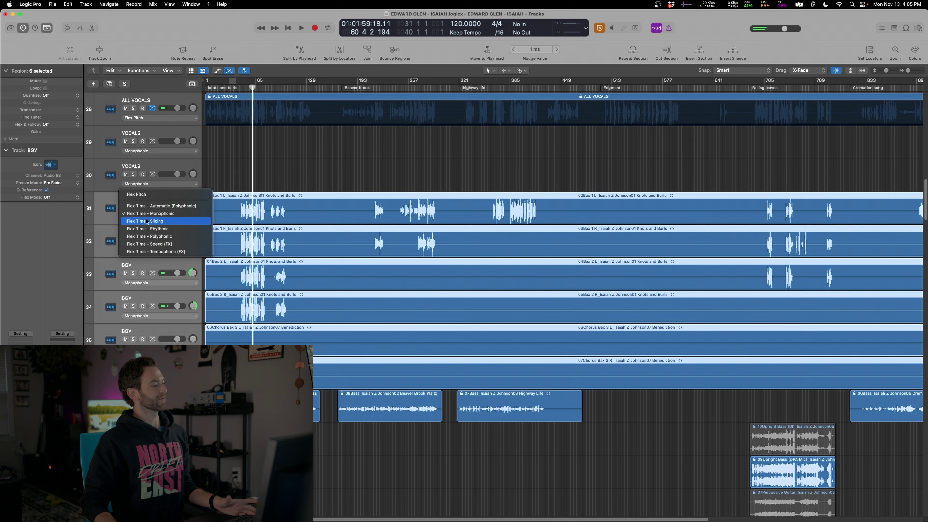
click(178, 197)
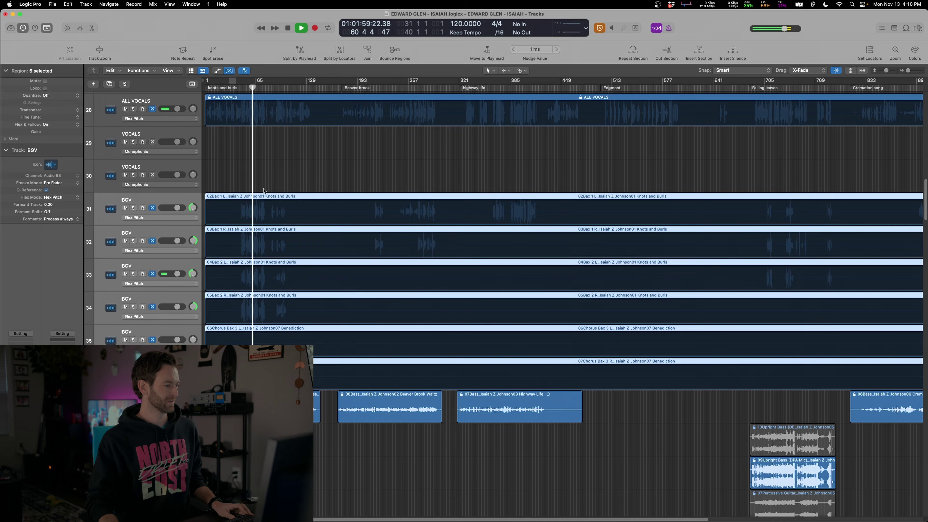
- Move the playhead to about bar 60 and turn off solo on the VOCALS aux channel
key(super+Right)
key(super+Right)
key(super+Right)
key(super+Right)
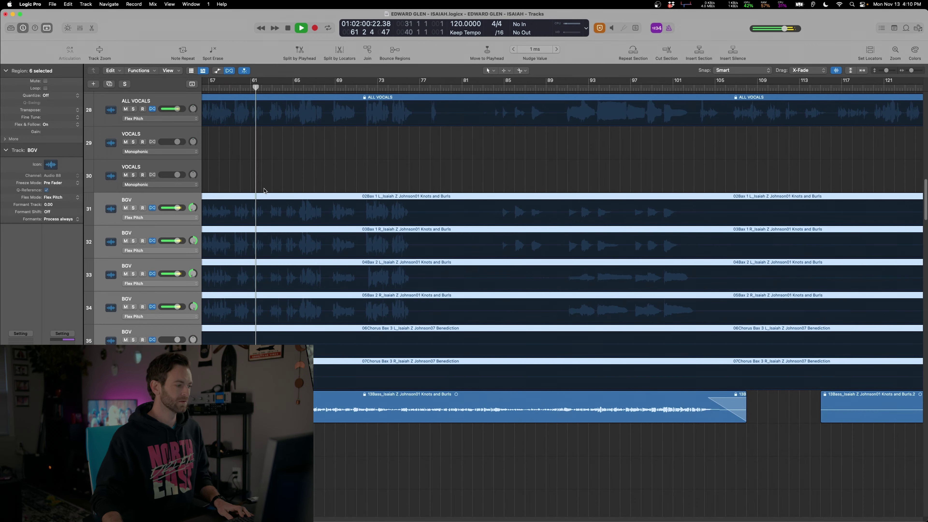
click(274, 88)
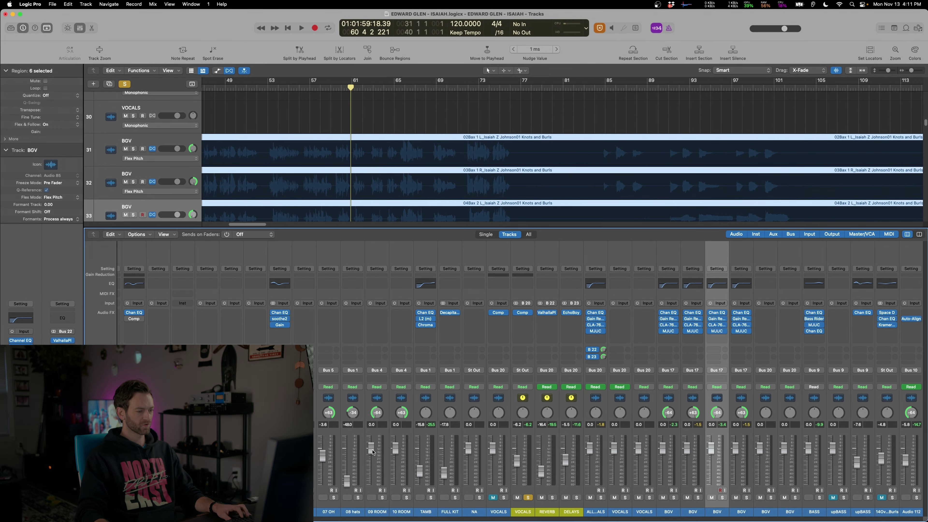
scroll(373, 452, right, 5)
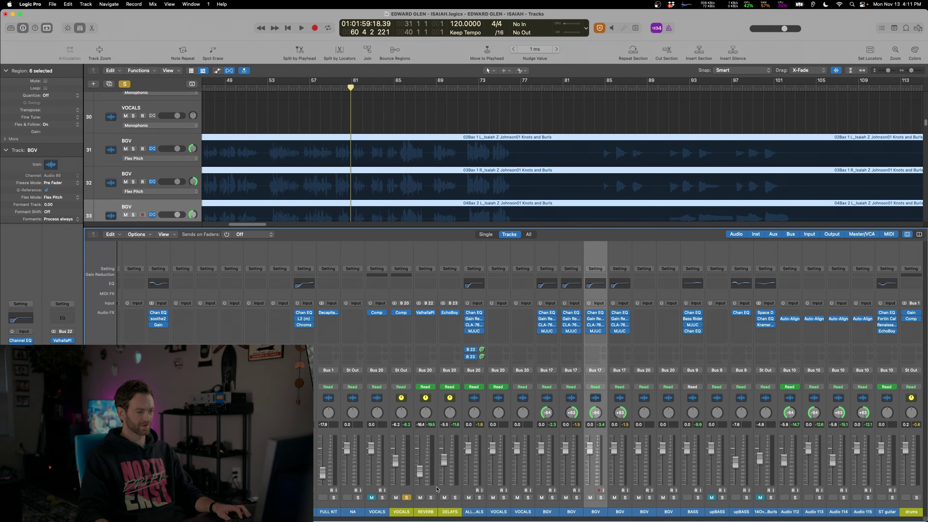
click(408, 499)
key(x)
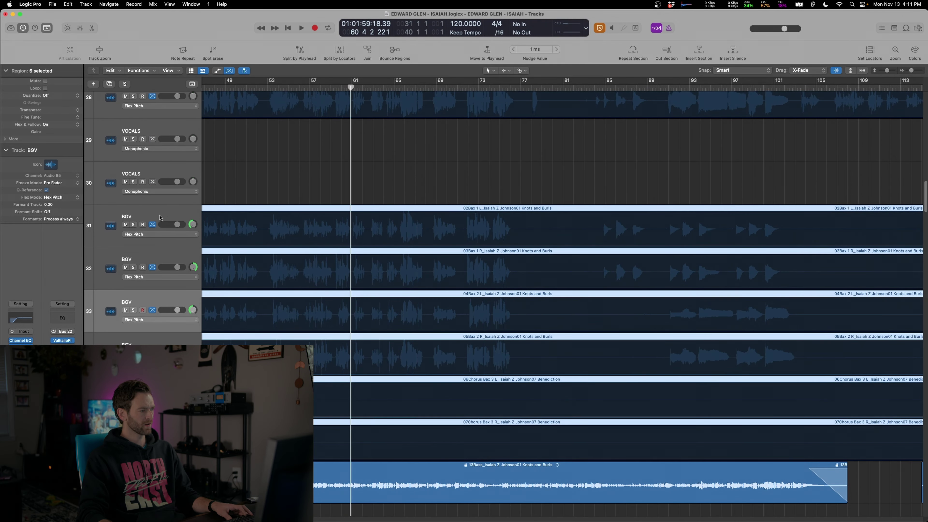
- Step through the BGV tracks and examine the plug-ins and sends on their channel strips
click(160, 217)
key(Down)
key(Down)
key(Down)
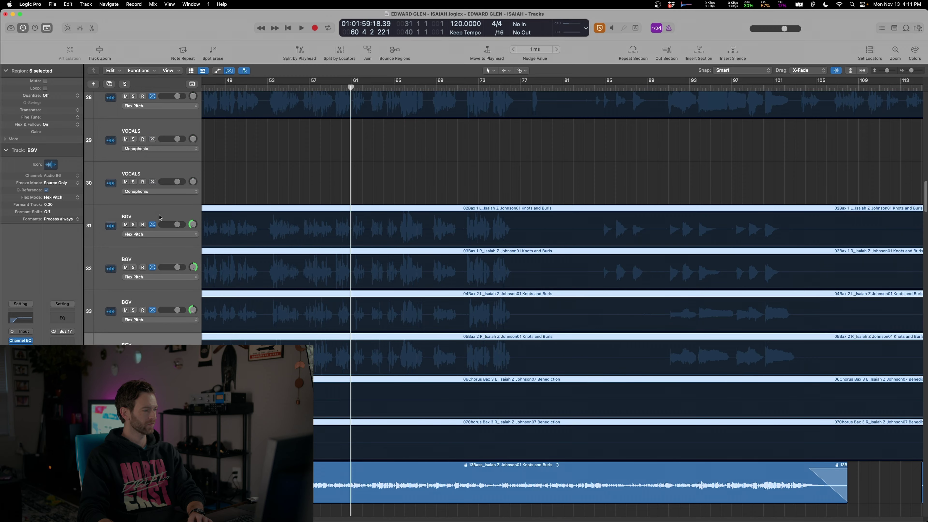
key(Up)
key(Up)
key(Up)
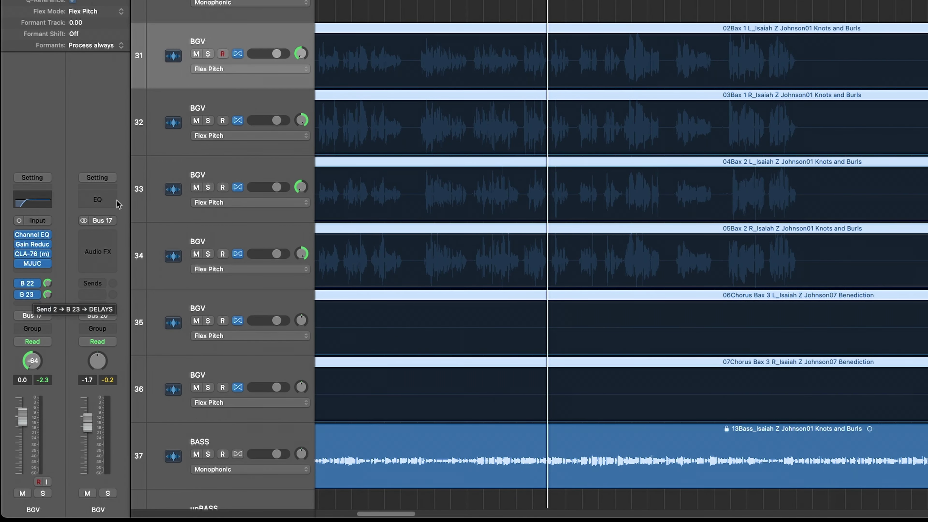
- Add a send to Bus 22 (REVERB) on the four panned BGV channels together
key(x)
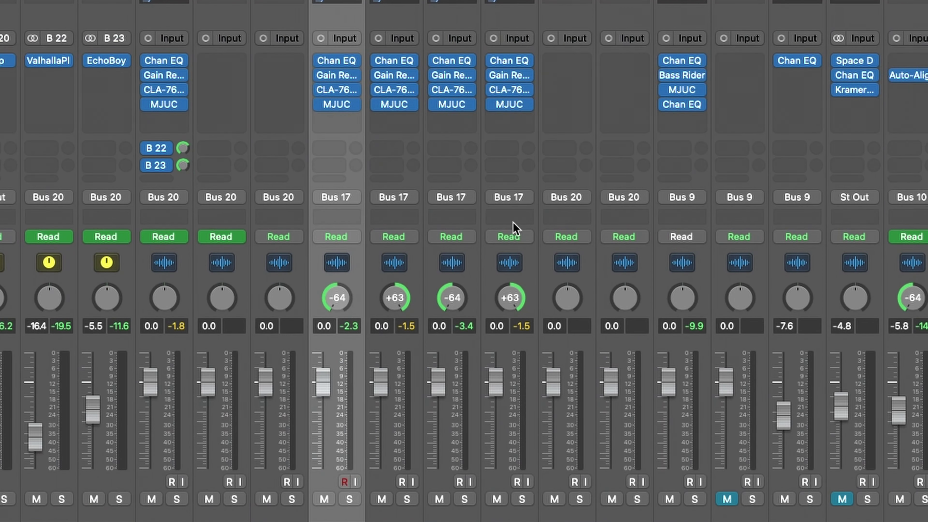
click(534, 282)
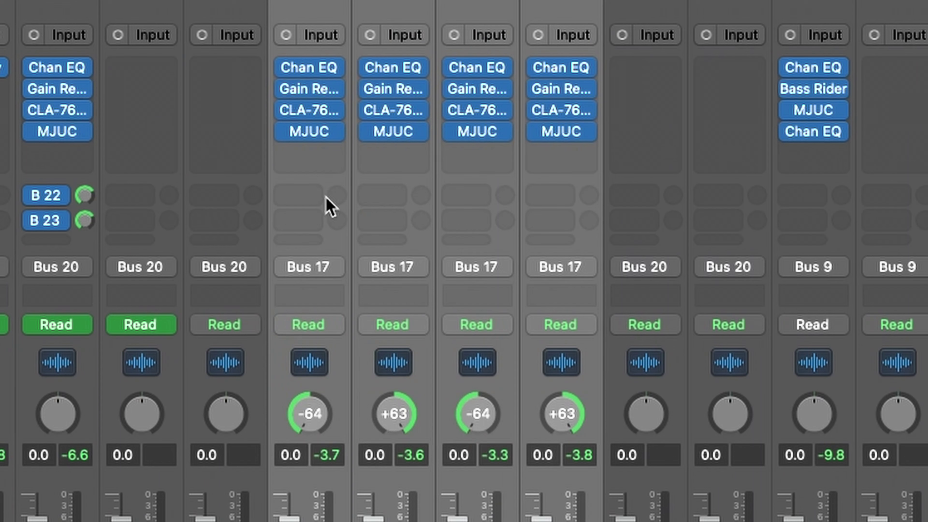
click(340, 149)
mouse_move(395, 426)
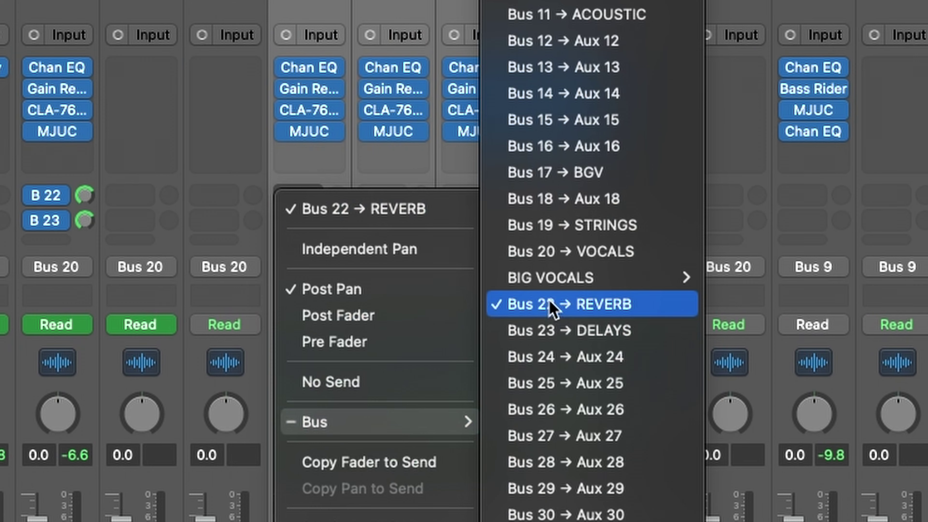
click(523, 305)
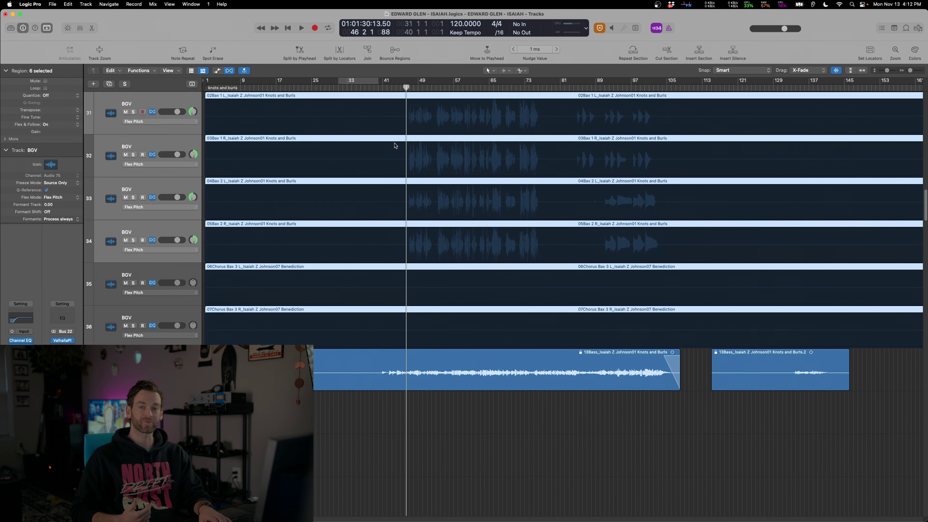
- Play back the background vocals from about bar 46 to hear them with the reverb send
key(cmd+Right)
key(space)
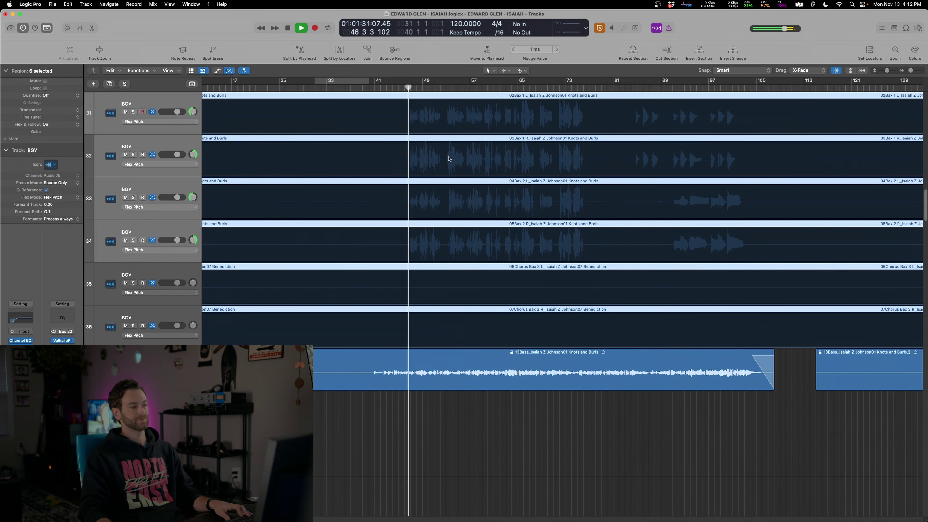
key(super+Right)
key(space)
key(space)
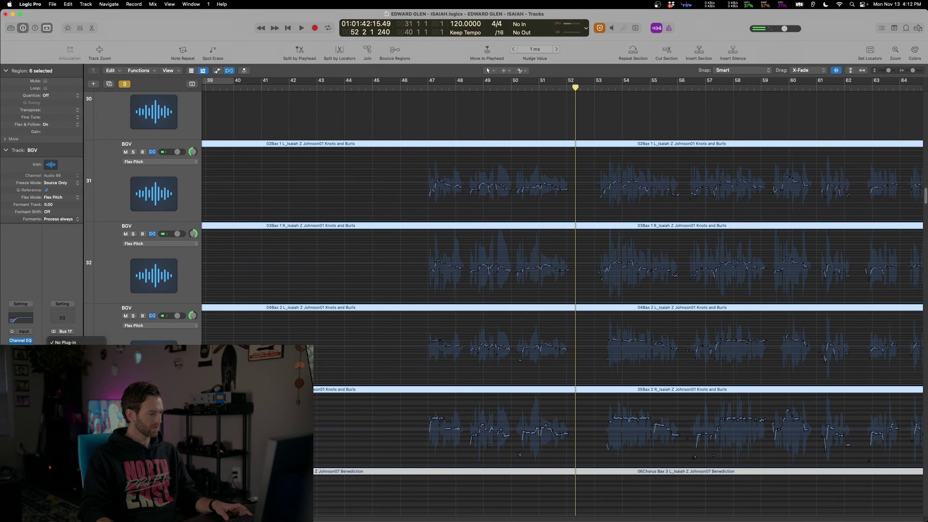
- Insert a Compressor on the BGV bus, switch it to Vintage VCA, and return the playhead to bar 46
click(128, 383)
click(421, 88)
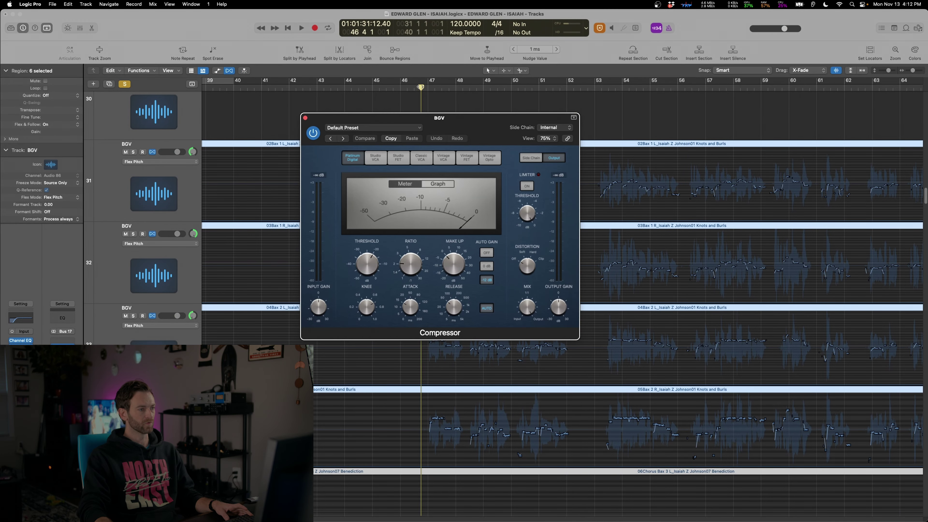
click(442, 159)
- Set the BGV compressor's attack to 1.5 ms while the background vocals play, and stop playback
key(space)
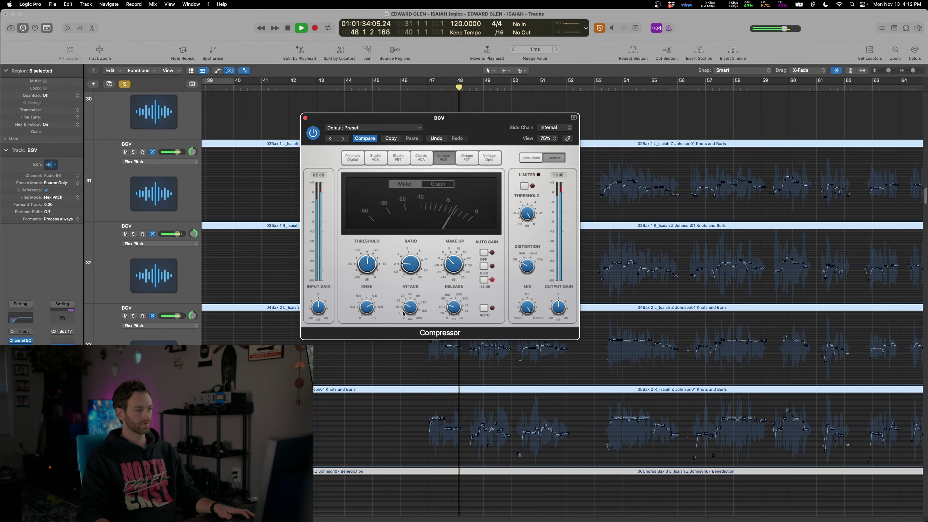
mouse_move(412, 315)
drag(412, 315, 414, 318)
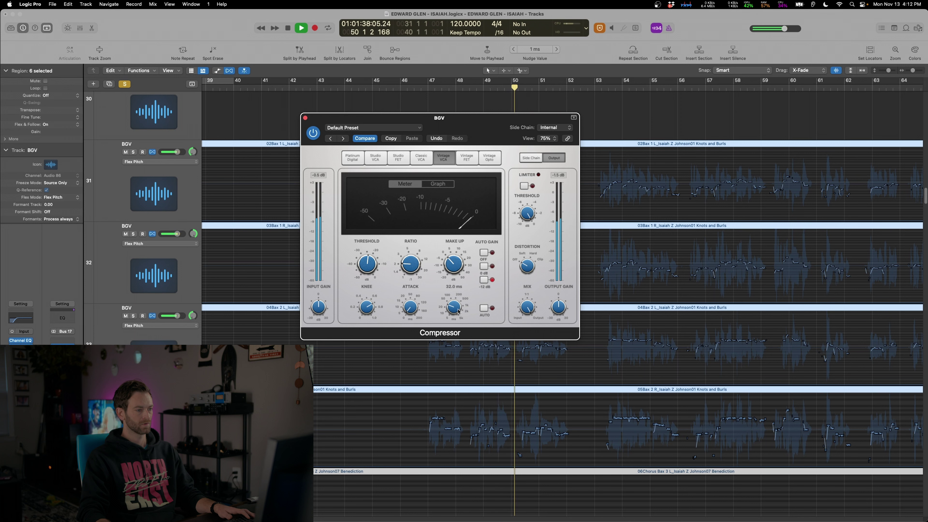
key(space)
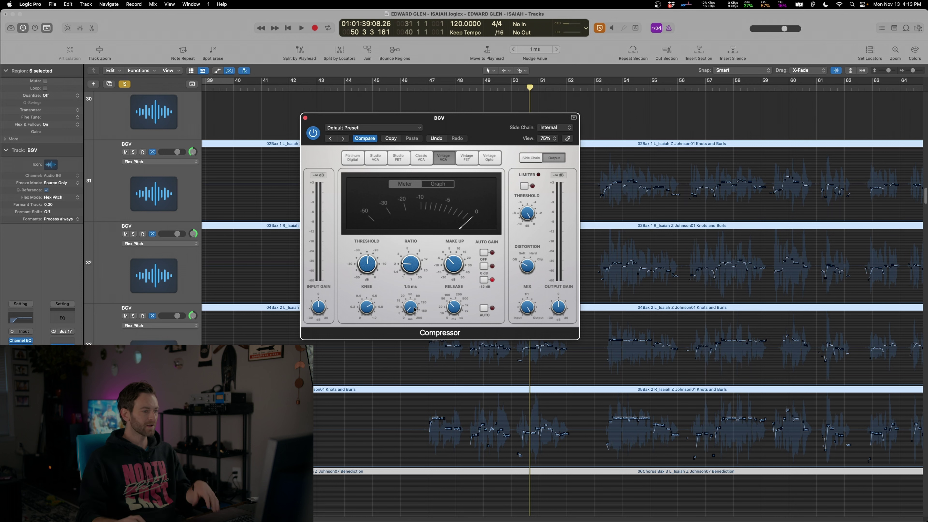
- Replay the background vocals from bar 46 and set the BGV compressor's release to 460 ms
click(420, 90)
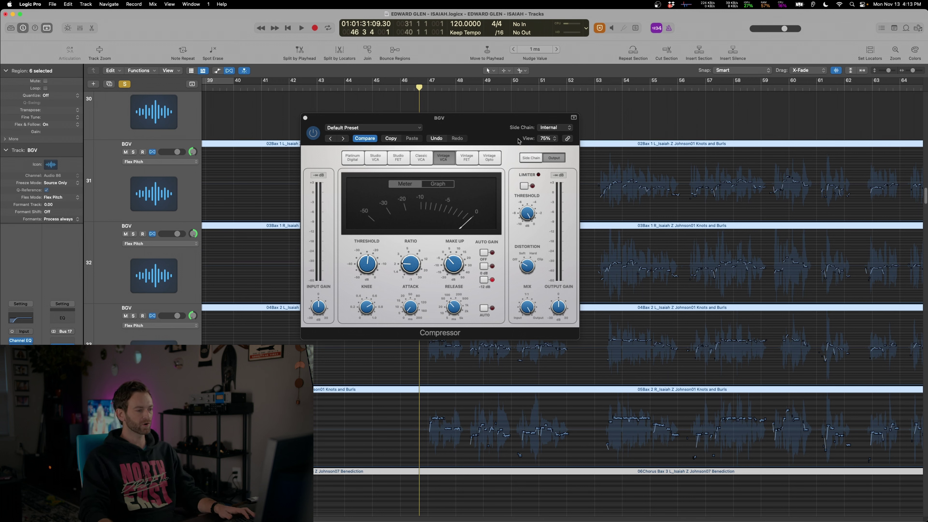
click(411, 310)
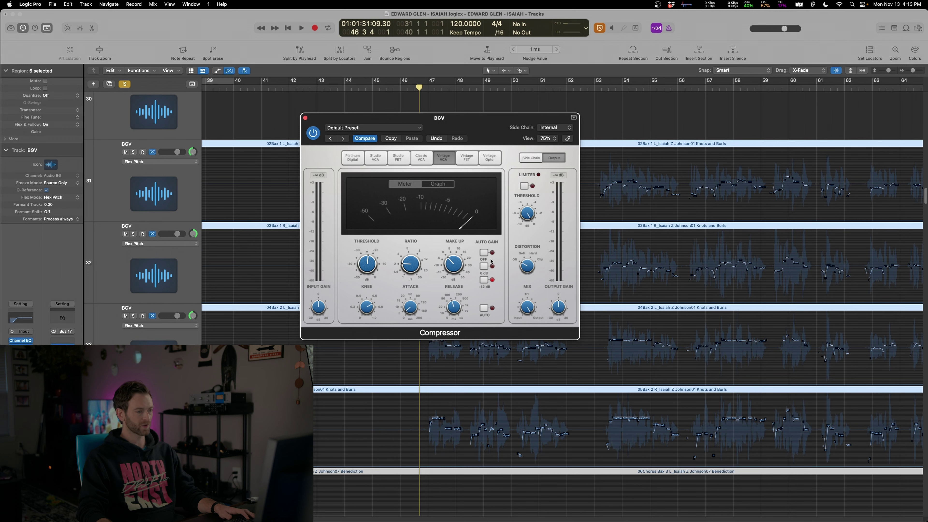
key(space)
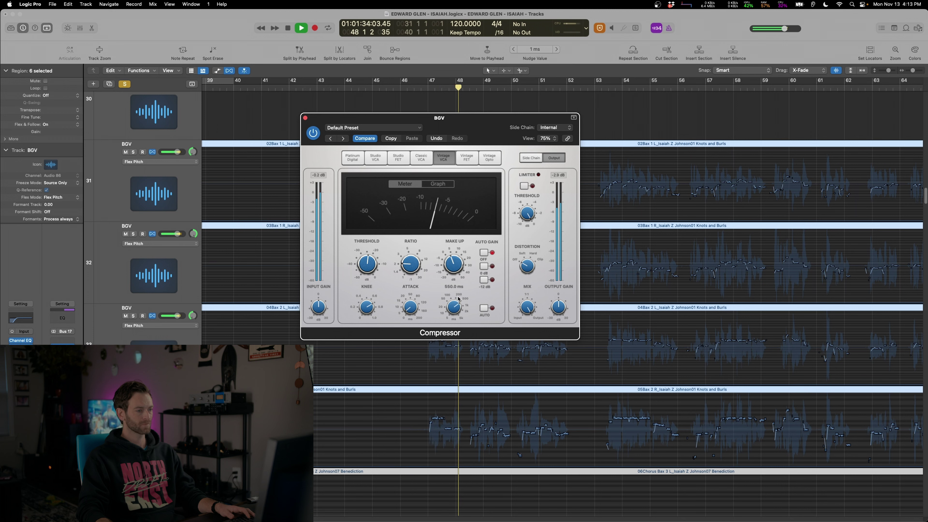
mouse_move(458, 299)
mouse_down()
mouse_move(454, 330)
mouse_move(460, 301)
mouse_up()
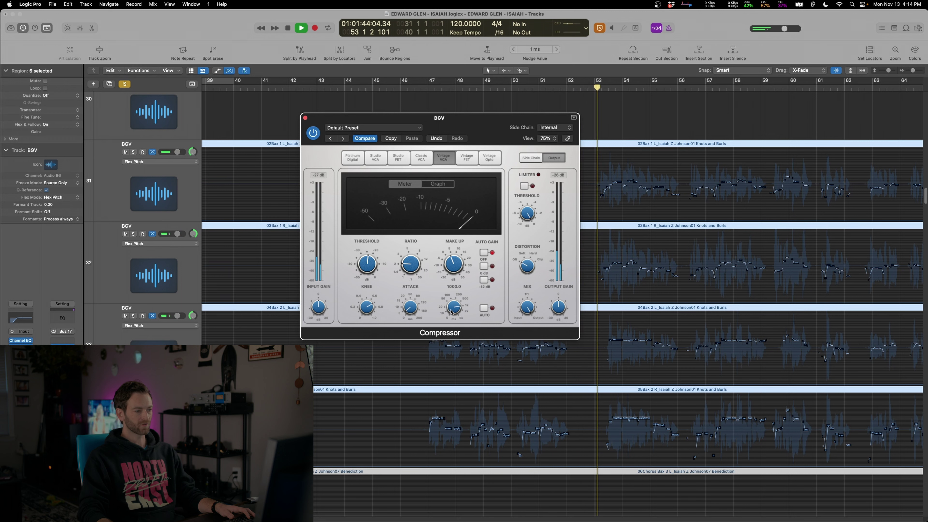
mouse_move(453, 308)
drag(453, 308, 457, 320)
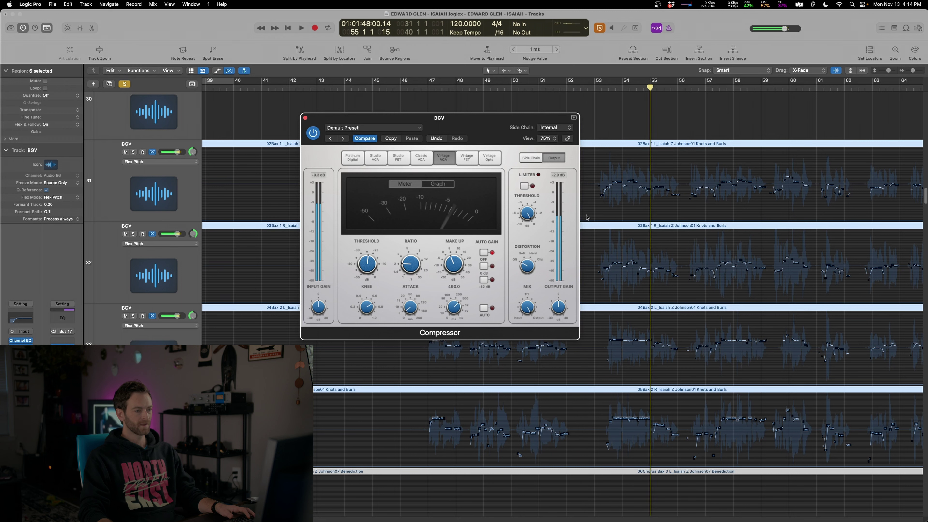
- Set the BGV compressor's release to 510 ms and compare it with 5 ms while the background vocals play from bar 53
key(space)
drag(457, 312, 450, 335)
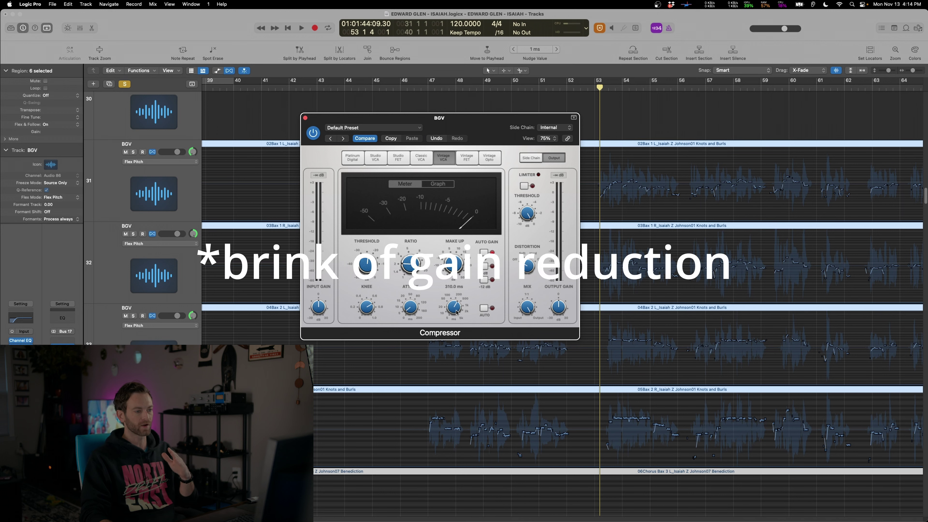
key(space)
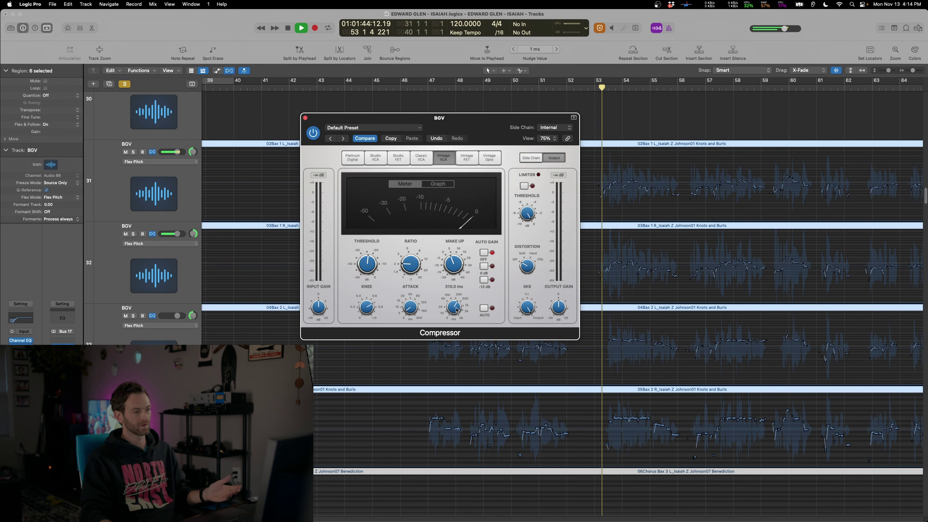
drag(457, 312, 455, 349)
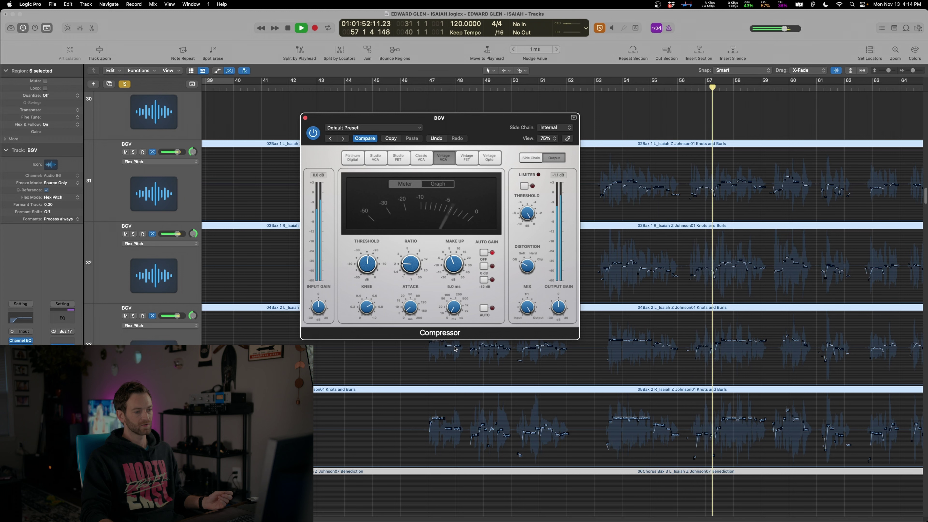
drag(455, 349, 465, 316)
key(space)
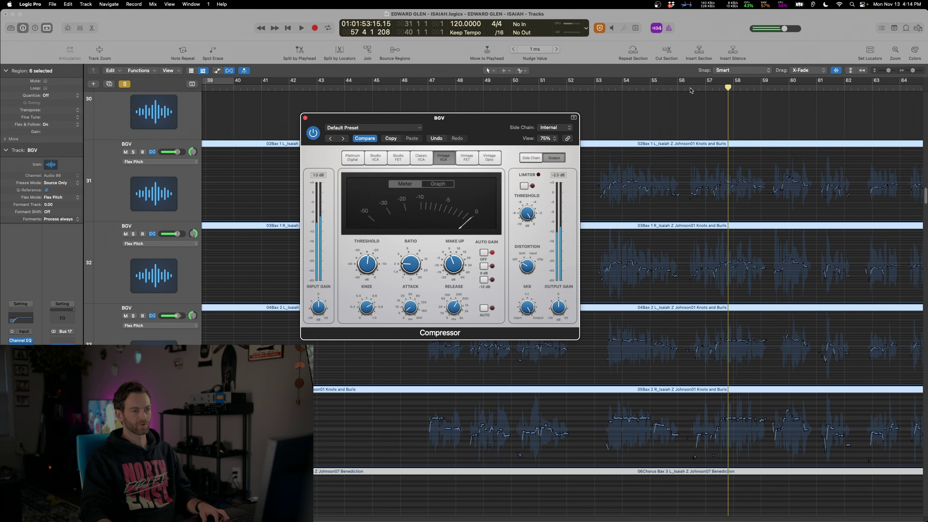
- Replay the background vocals from bar 53 and raise the BGV compressor's release to 2000 ms
drag(690, 91, 608, 90)
key(space)
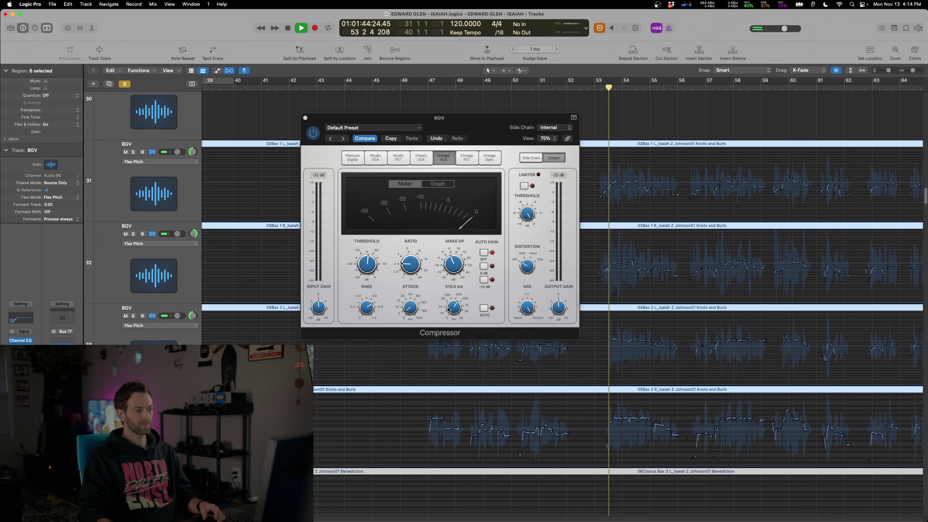
drag(449, 310, 453, 296)
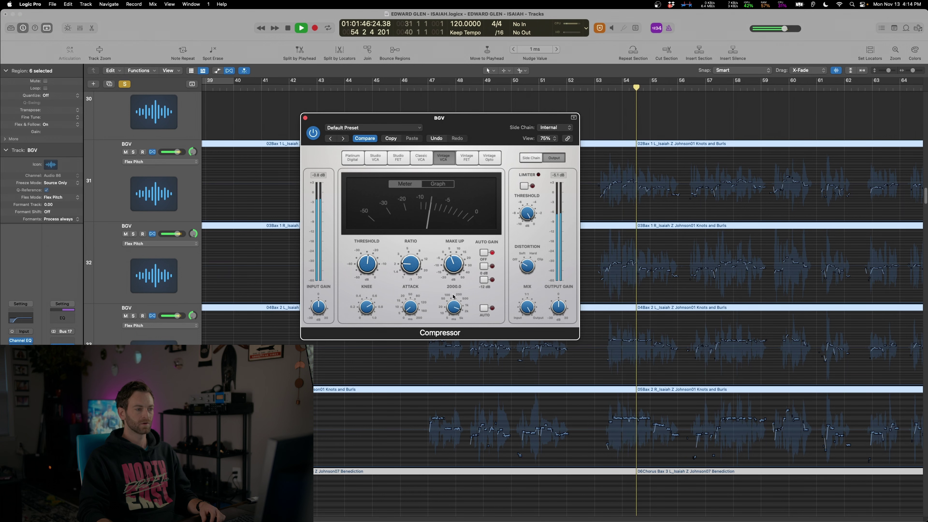
- Raise the BGV compressor's ratio and knee while replaying from bar 53, and set its display to the gain reduction meter
click(415, 271)
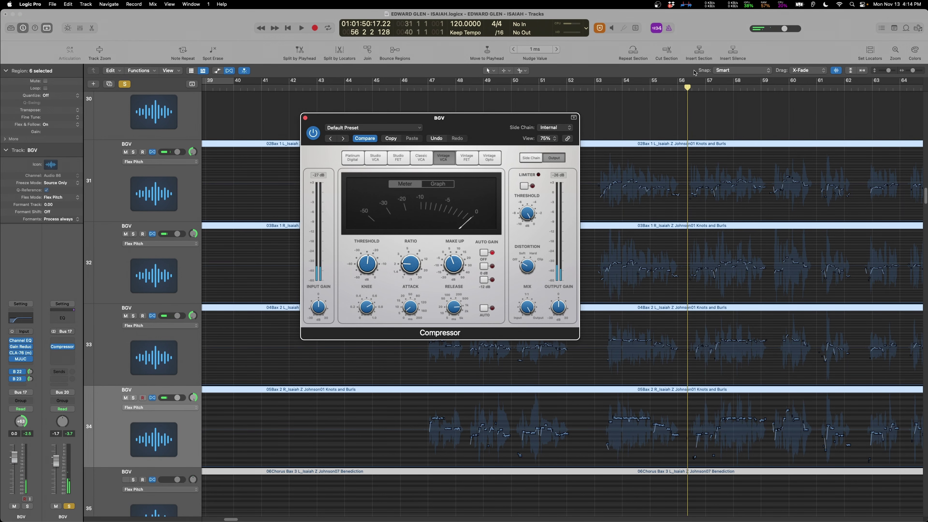
click(611, 90)
key(space)
drag(414, 270, 415, 258)
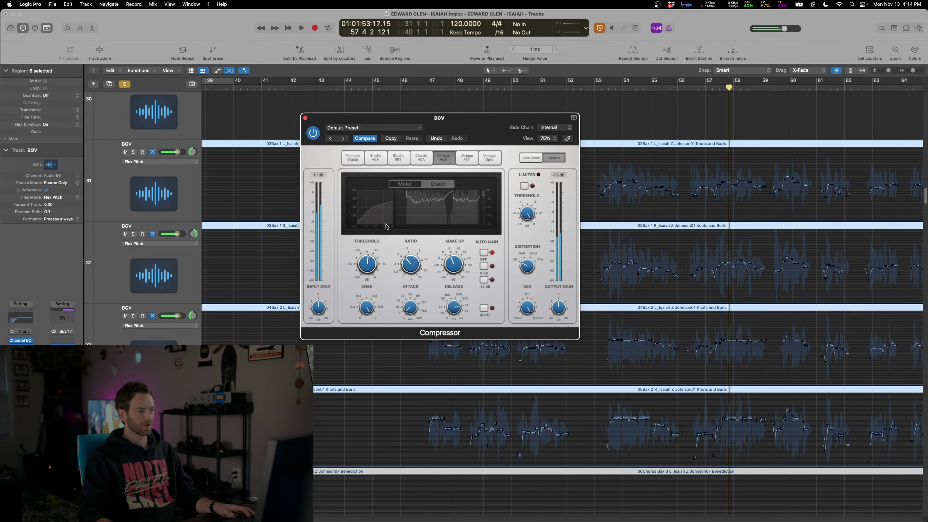
mouse_move(369, 320)
click(403, 184)
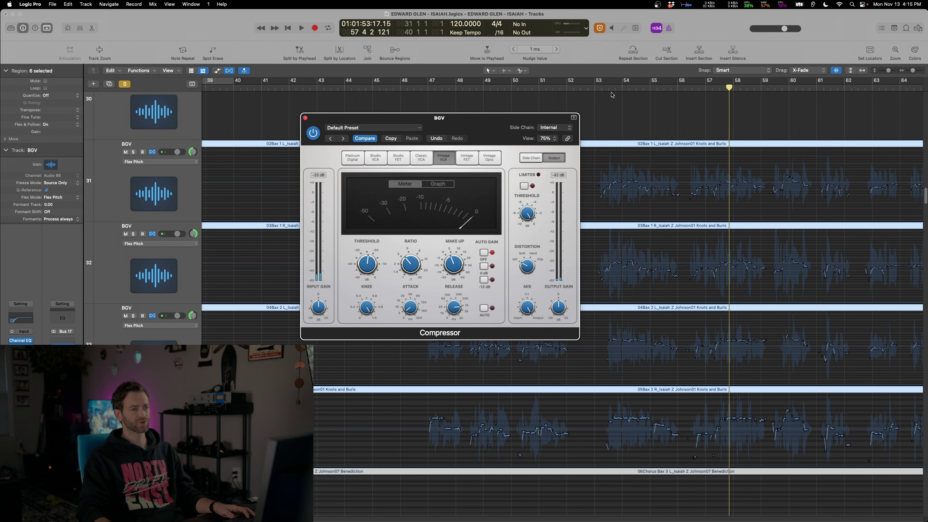
- Play the background vocals from bar 53 to check the compression, stop playback, and close the compressor window
click(600, 88)
key(space)
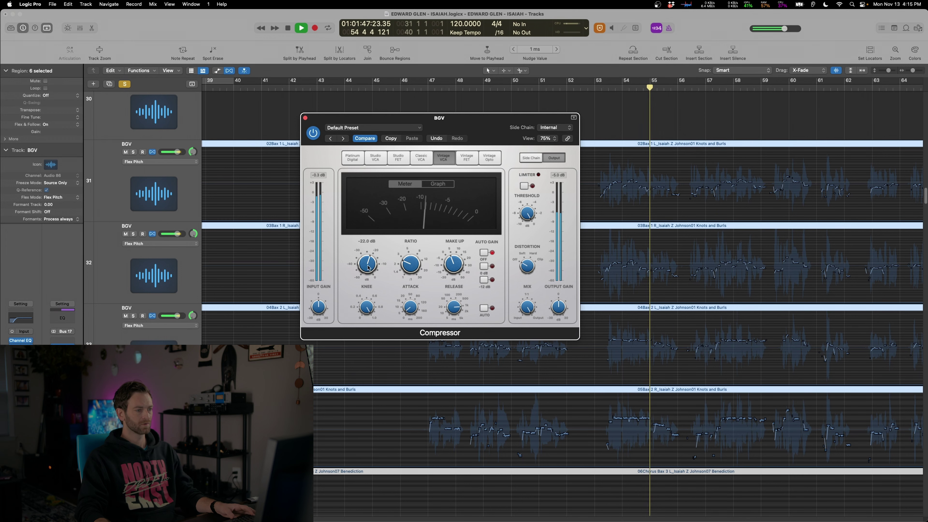
mouse_move(368, 268)
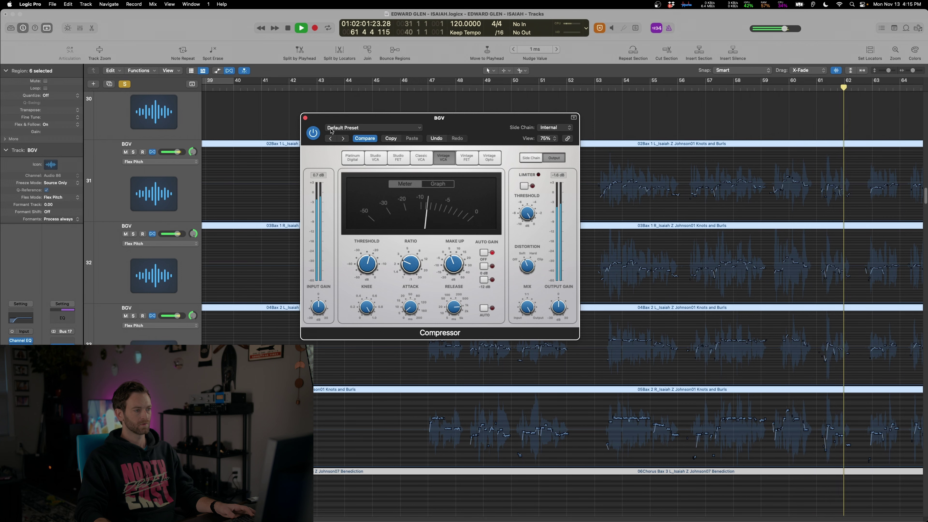
key(space)
key(super+w)
- Listen to the compressed background vocals from just before bar 47
click(423, 88)
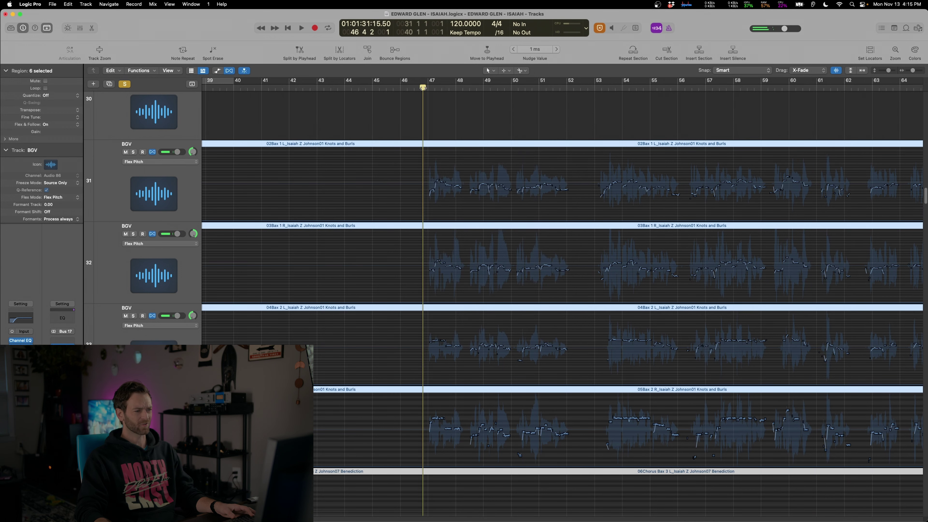
key(space)
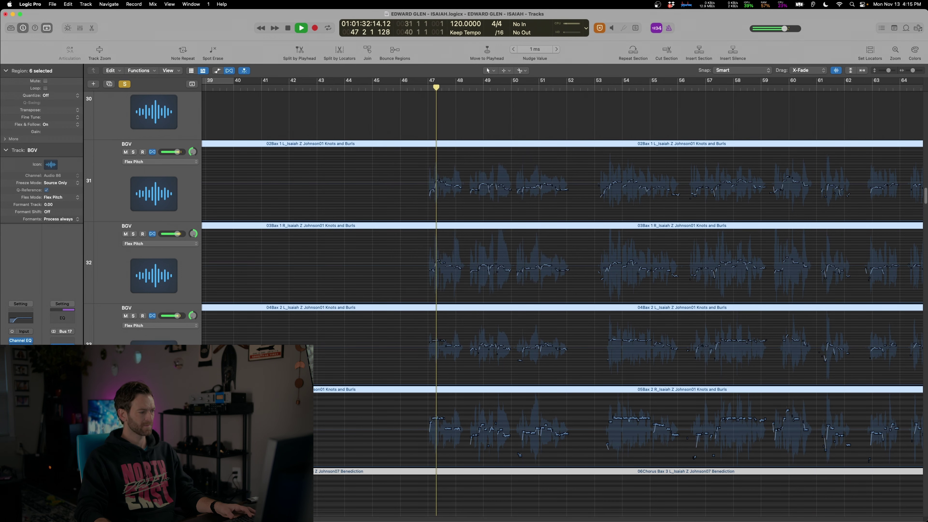
key(ctrl+s)
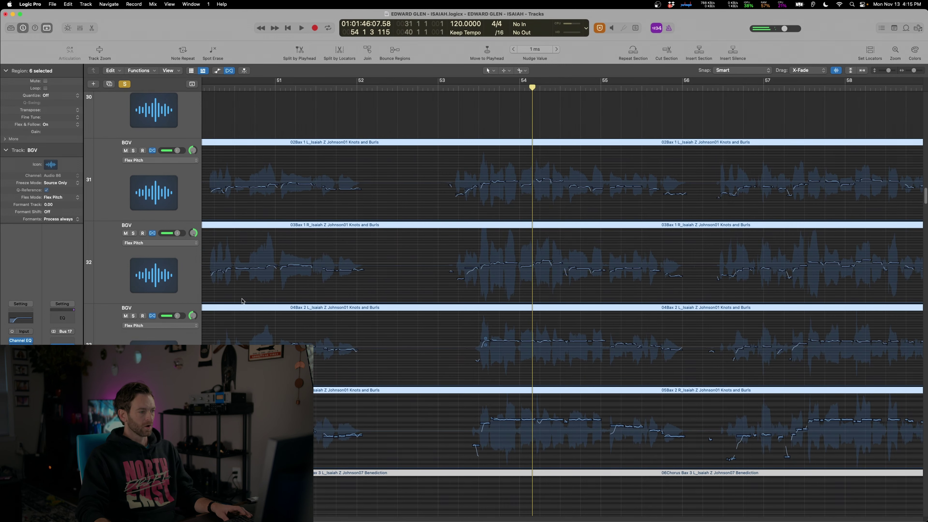
- Select the Flex Pitch notes between bars 53 and 55 in the 05Bax 2 R region, and retune the long 04Bax 2 L notes around bar 54
double_click(504, 312)
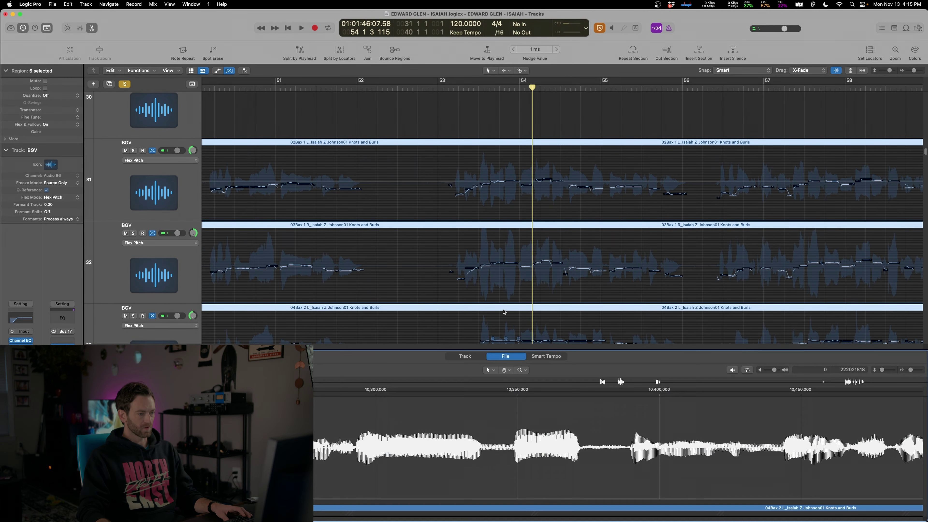
key(e)
key(super+Right)
key(super+Right)
key(super+Down)
scroll(516, 350, down, 5)
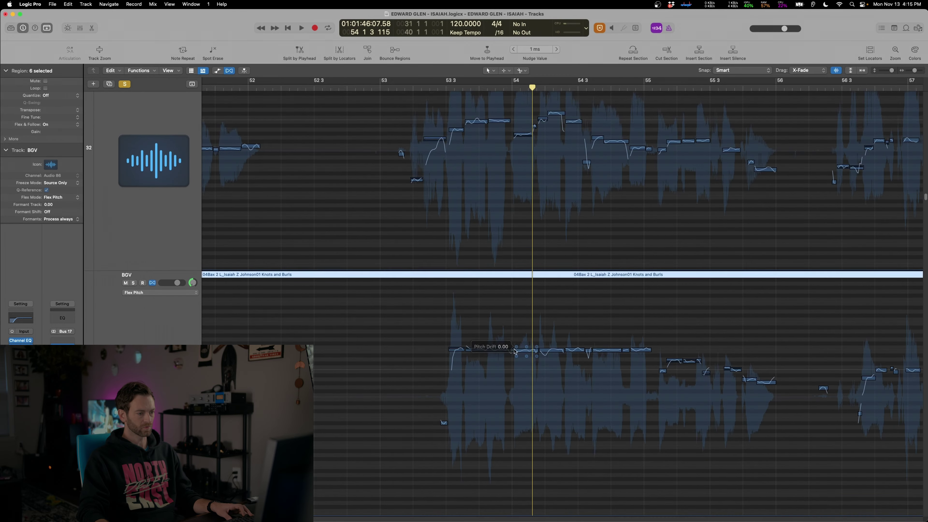
scroll(461, 325, down, 7)
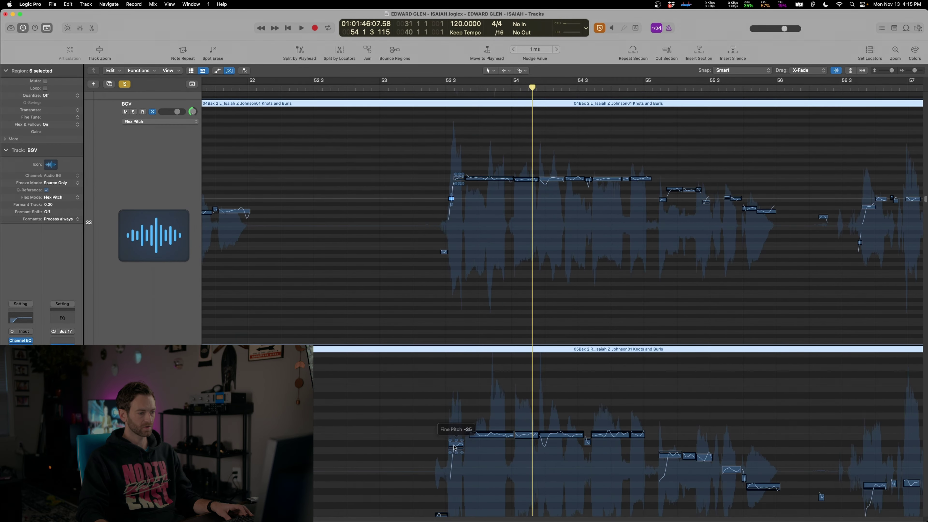
drag(454, 446, 644, 454)
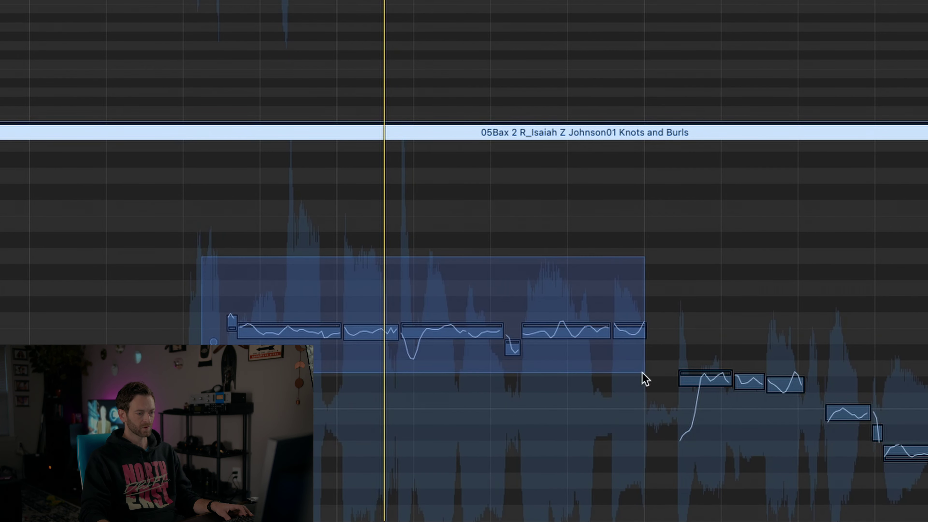
drag(644, 380, 644, 378)
click(460, 285)
click(422, 344)
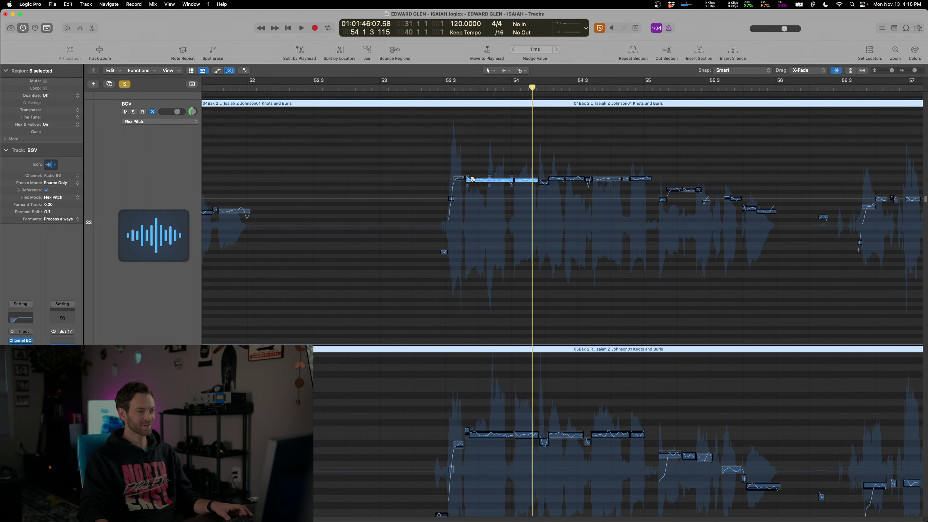
- Align the stray opening notes near bar 53 3 in both Bax 2 regions with their neighbours, and retune the notes that follow towards bar 55
click(460, 181)
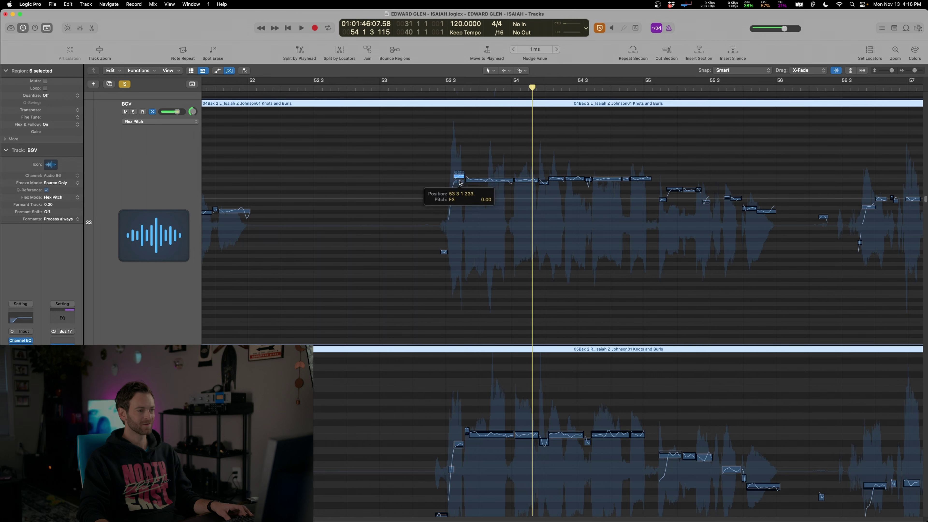
click(466, 433)
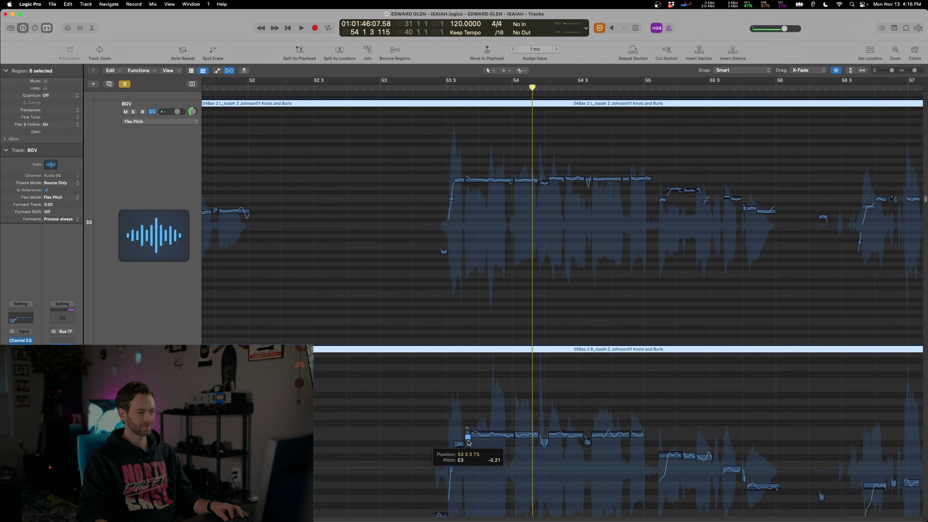
drag(469, 428, 594, 439)
key(space)
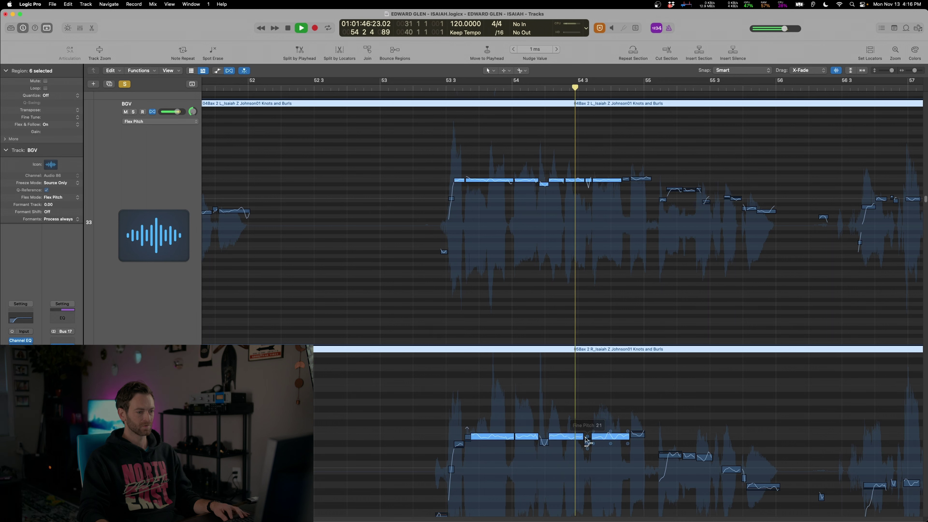
key(space)
- Set the vibrato of the 05Bax 2 R note after 54 3 to 60%, and retune the last note before bar 55 in both Bax 2 regions
click(612, 452)
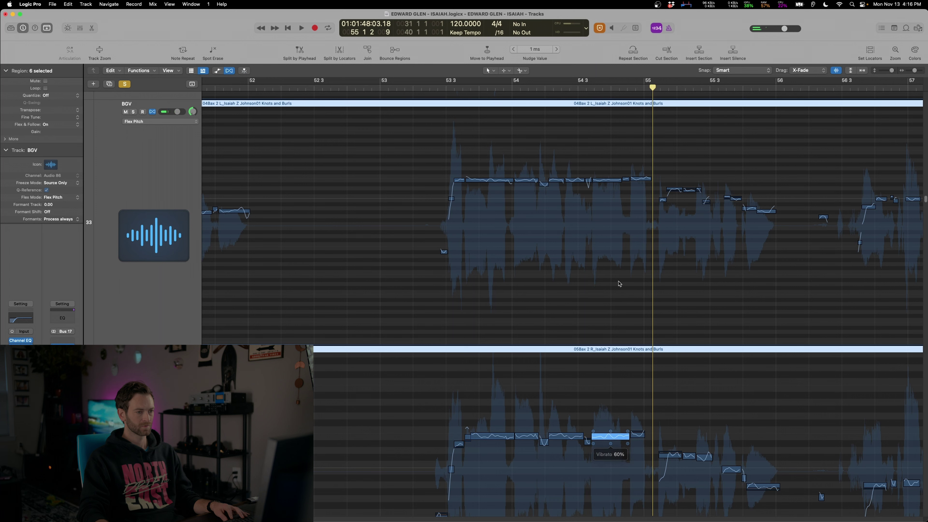
key(space)
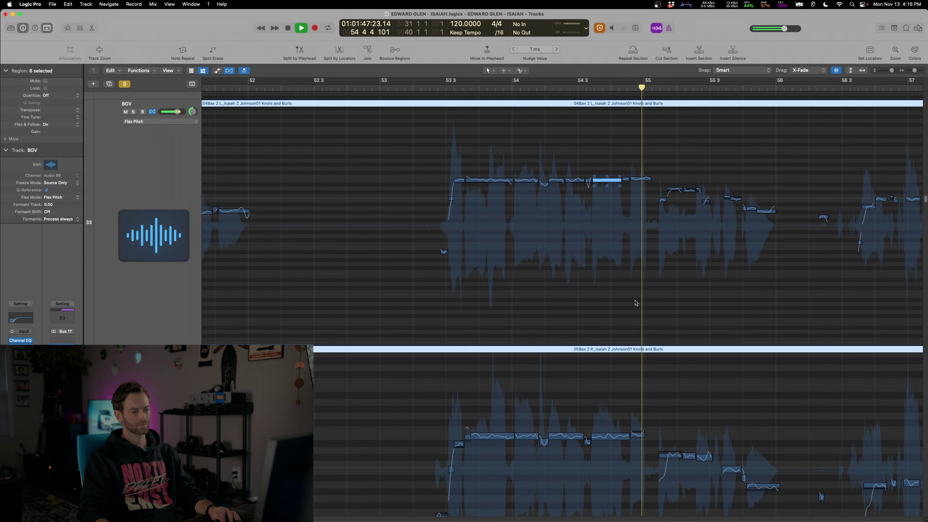
key(space)
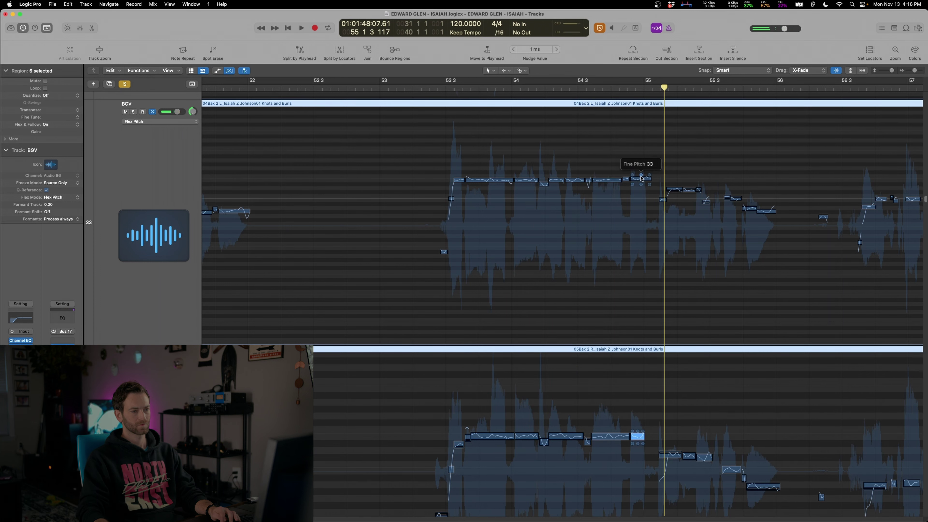
key(space)
key(space)
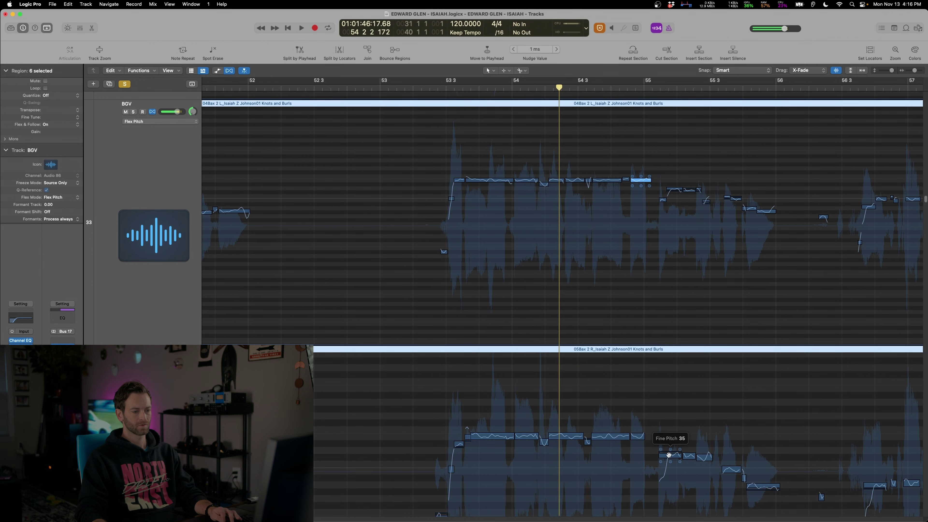
- Correct the pitch of the notes in bar 55 of the Bax 2 regions
click(676, 194)
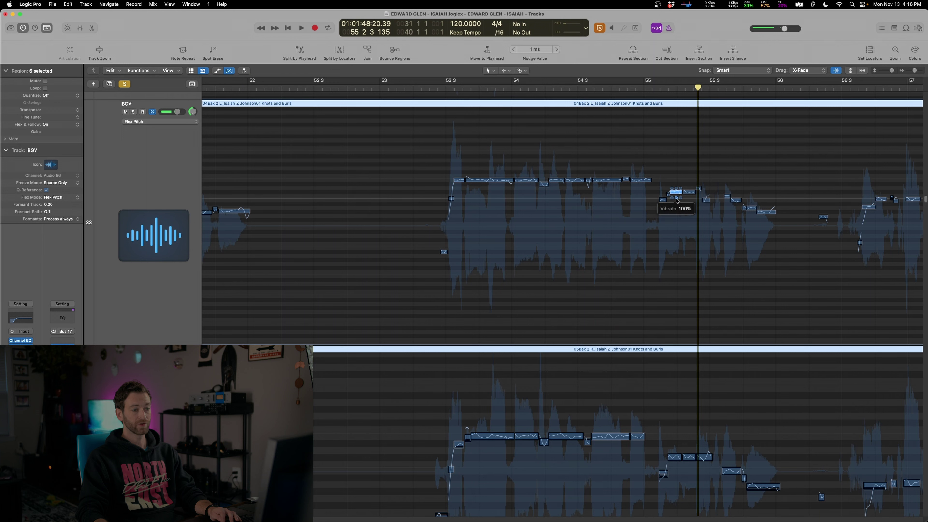
key(comma)
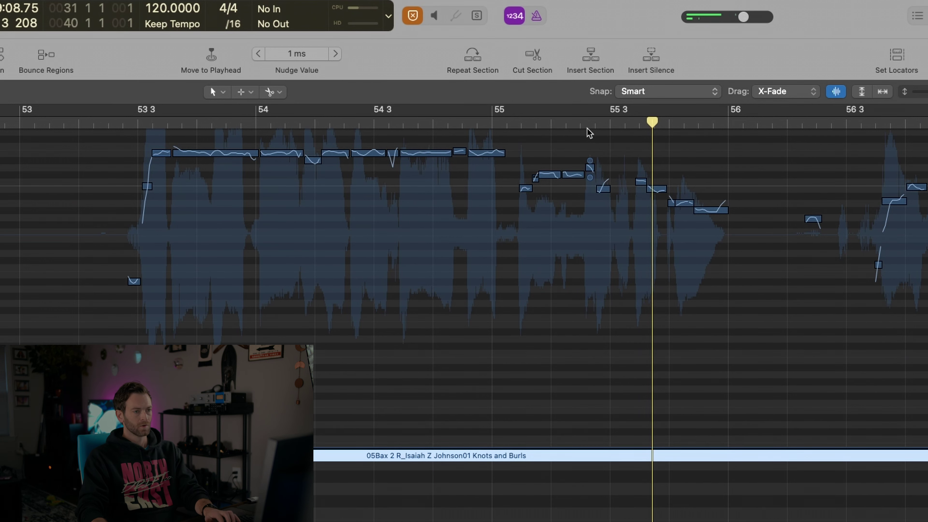
key(super+Left)
key(super+Left)
key(super+Right)
key(super+Right)
key(super+Right)
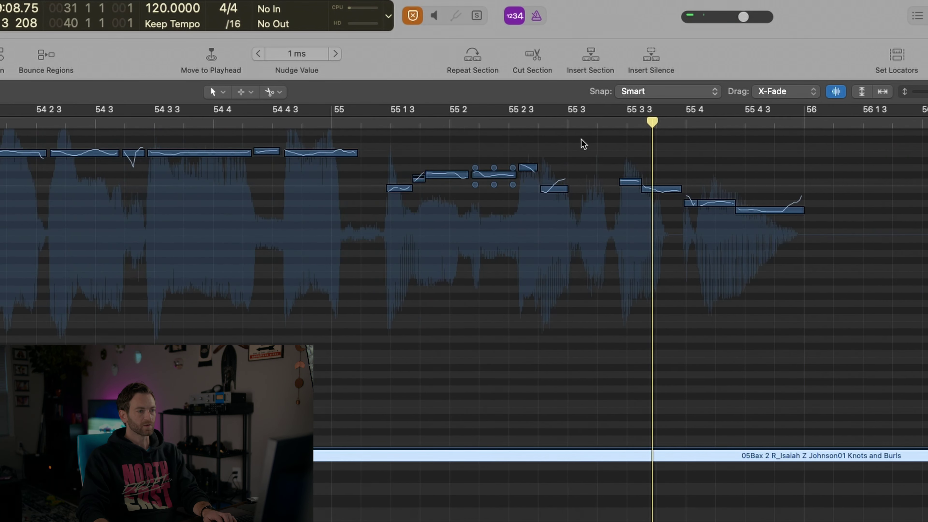
click(403, 167)
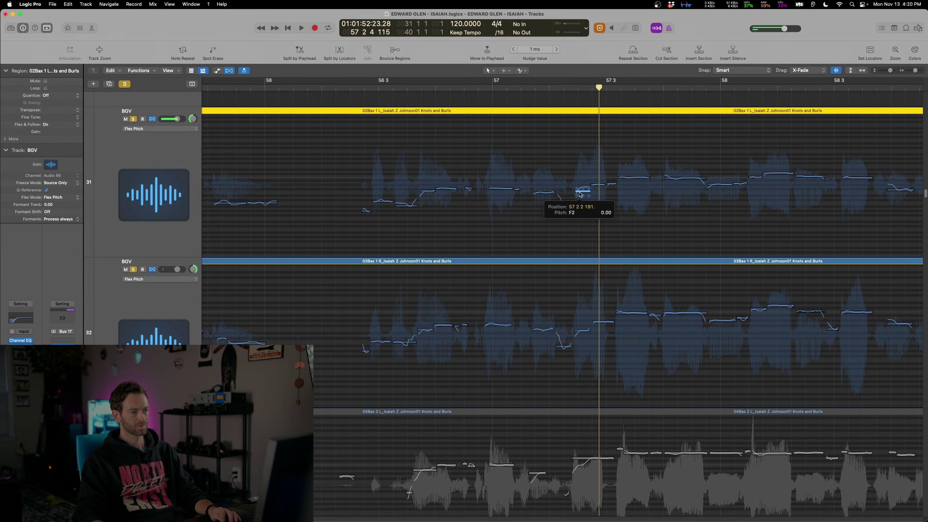
- Play the two Bax 1 regions past bar 58 and retune the note at 58 2 2 in both
key(space)
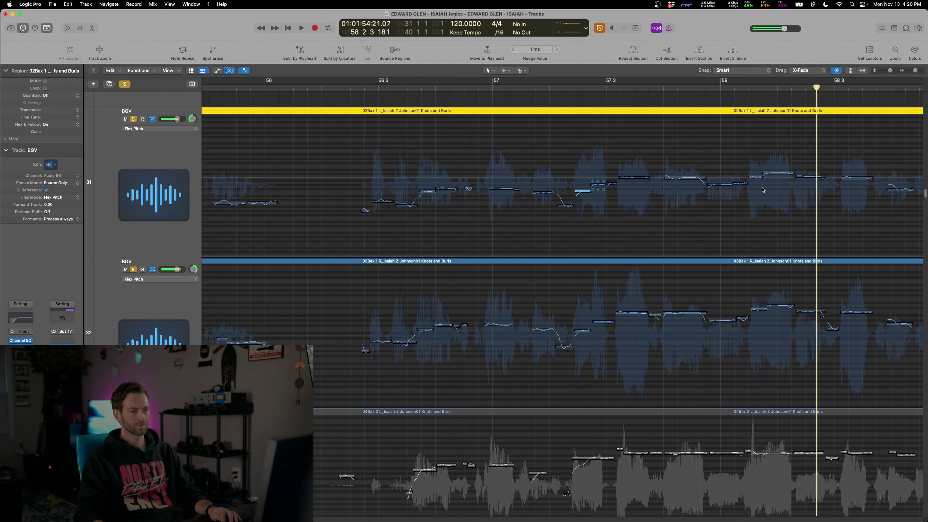
key(space)
click(801, 176)
key(space)
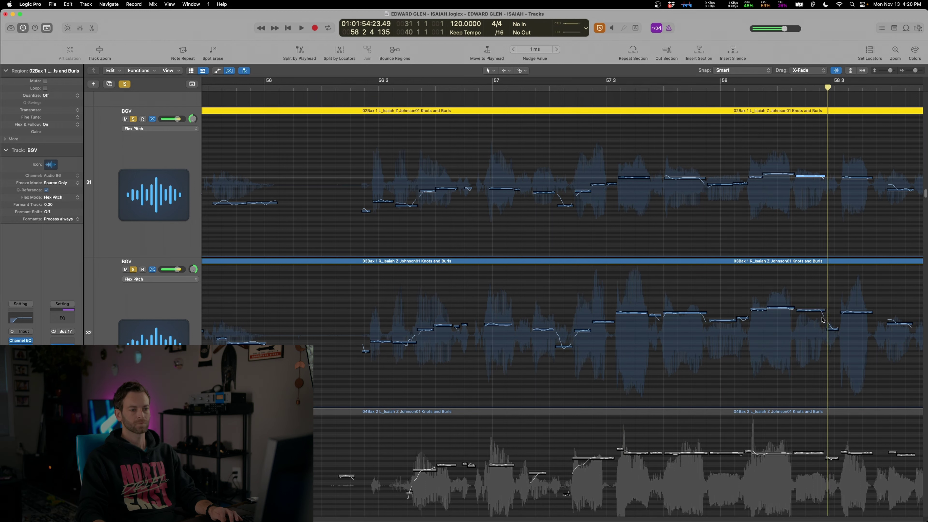
click(806, 313)
click(805, 176)
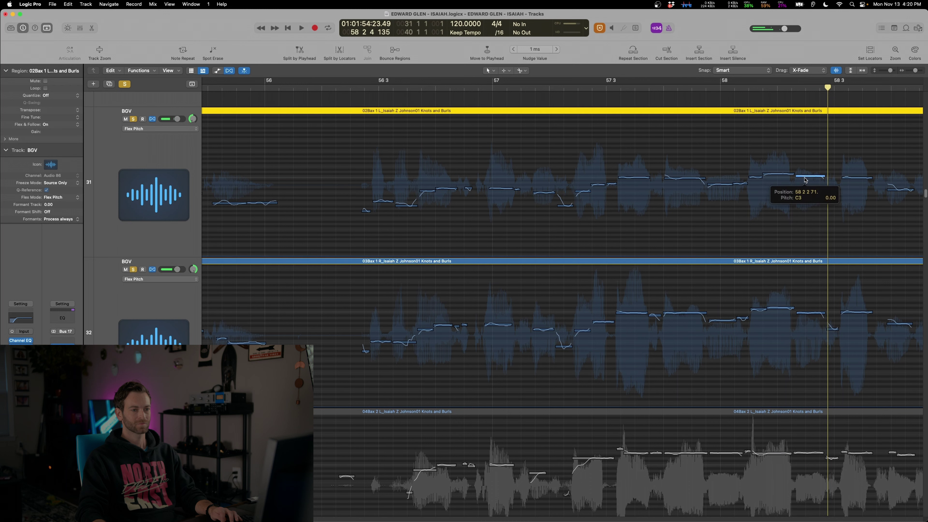
- Play the retuned Bax 1 phrase up to bar 59 to check its pitch
key(space)
key(super+Left)
key(super+Left)
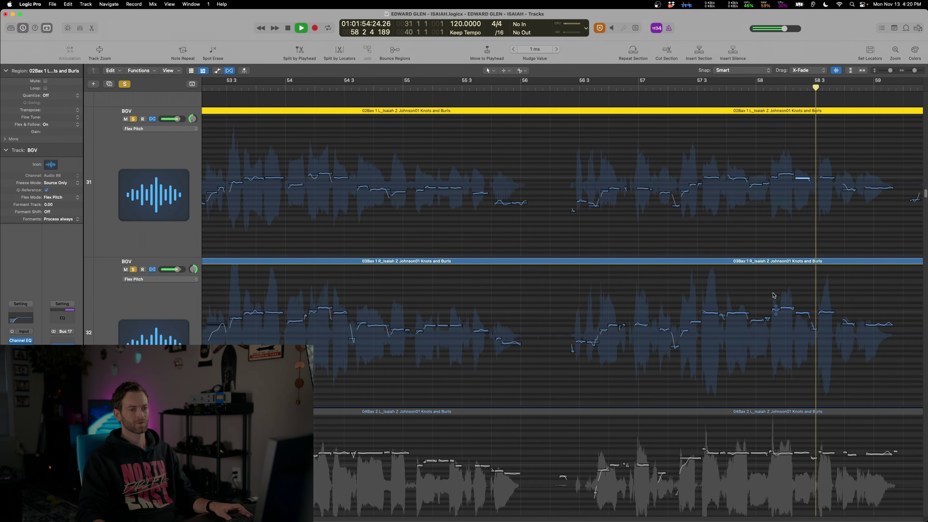
key(space)
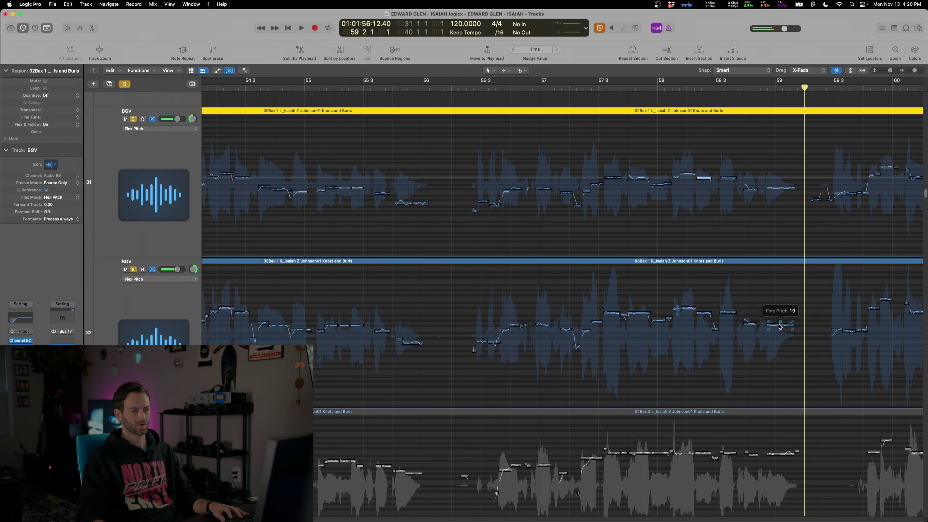
- Correct the fine pitch of the note at bar 59 in the Bax 1 R region and play the phrase from 56 3
click(775, 328)
scroll(776, 327, down, 4)
key(space)
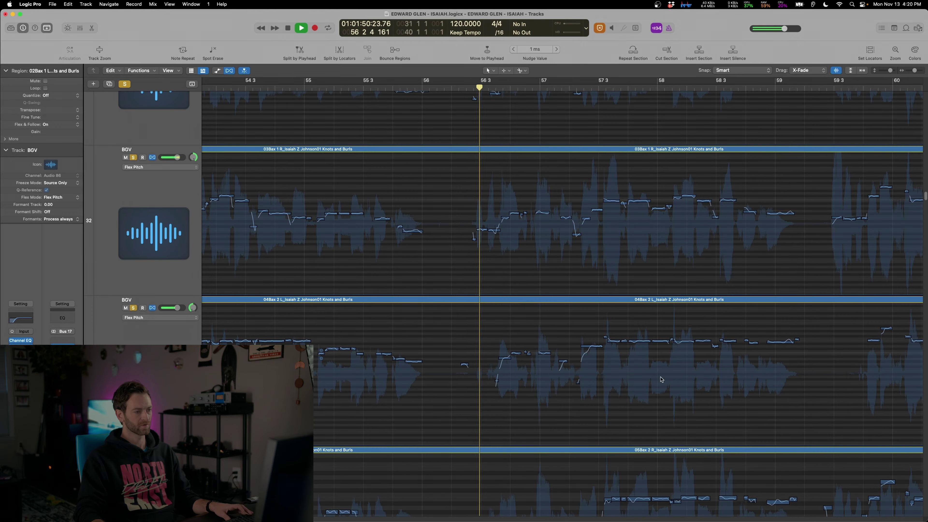
key(super+Down)
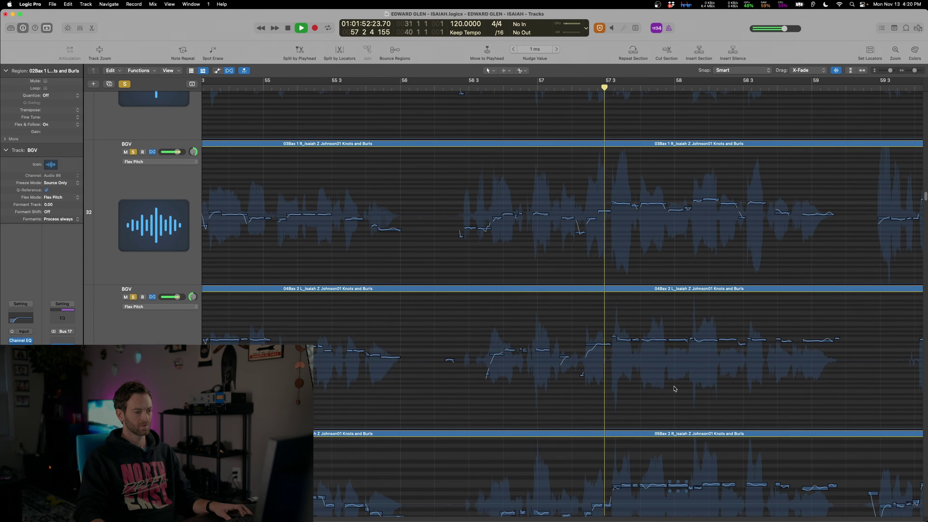
- Stop playback and set the note at 56 4 3 in the Bax 2 L region to B2
key(super+Right)
key(space)
key(super+Right)
click(557, 289)
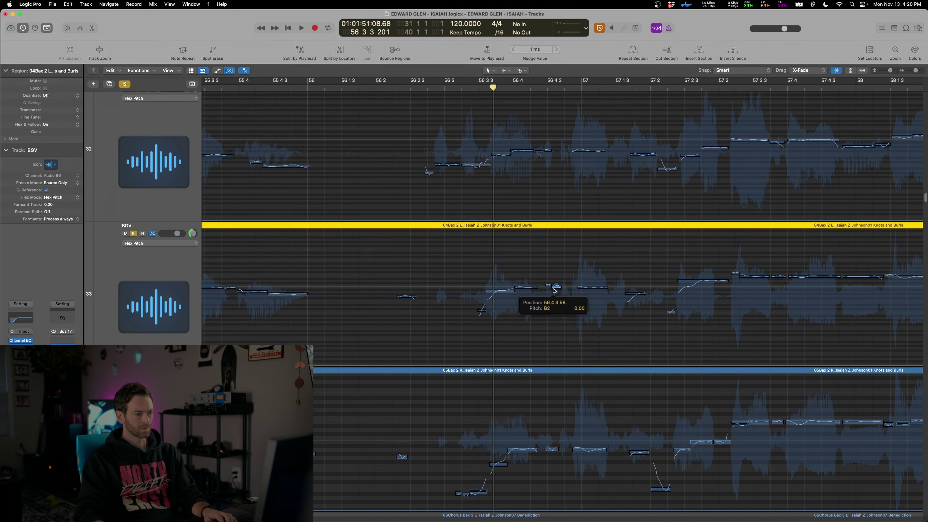
- Play the Bax 2 L phrase and take the two Bax 1 tracks out of solo
key(space)
key(super+Up)
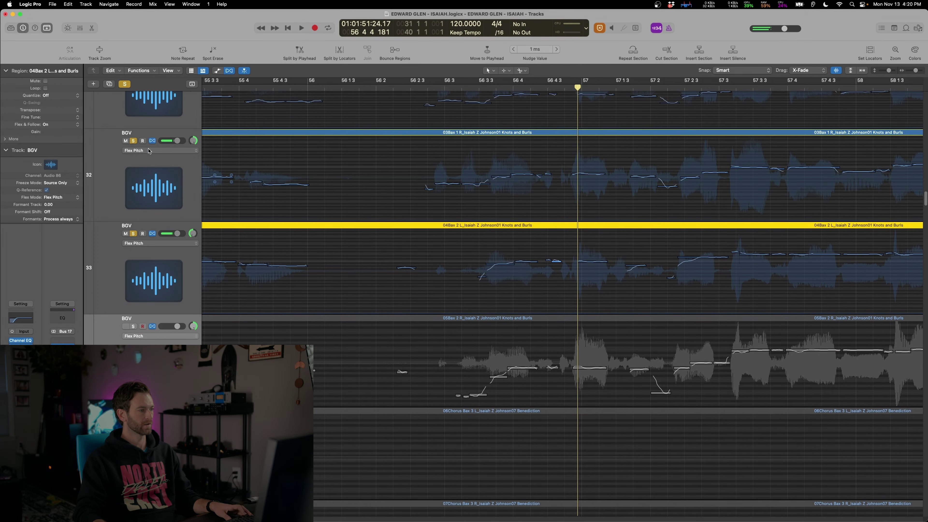
click(133, 141)
key(space)
scroll(148, 150, up, 3)
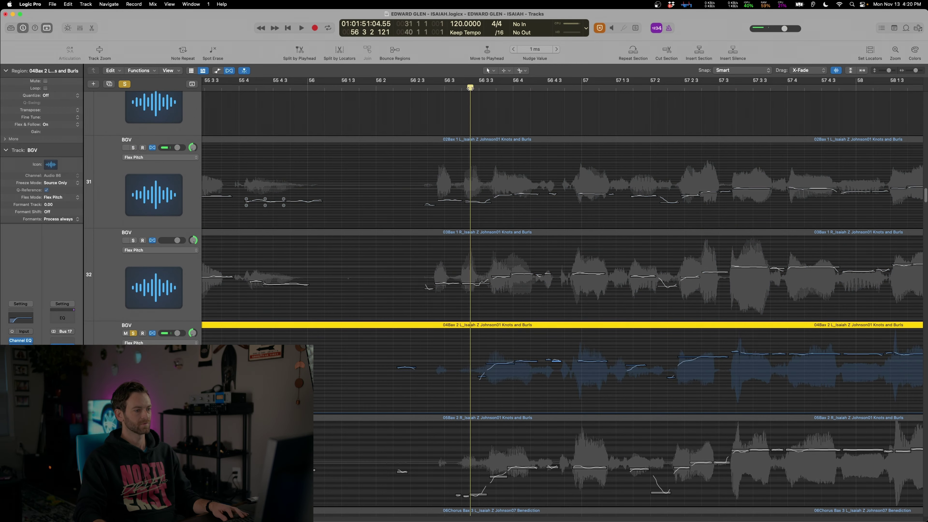
- Play the Bax 2 phrase from 56 3 and correct the note at bar 59 in the Bax 2 R region
scroll(562, 299, down, 2)
key(super+Left)
key(super+Down)
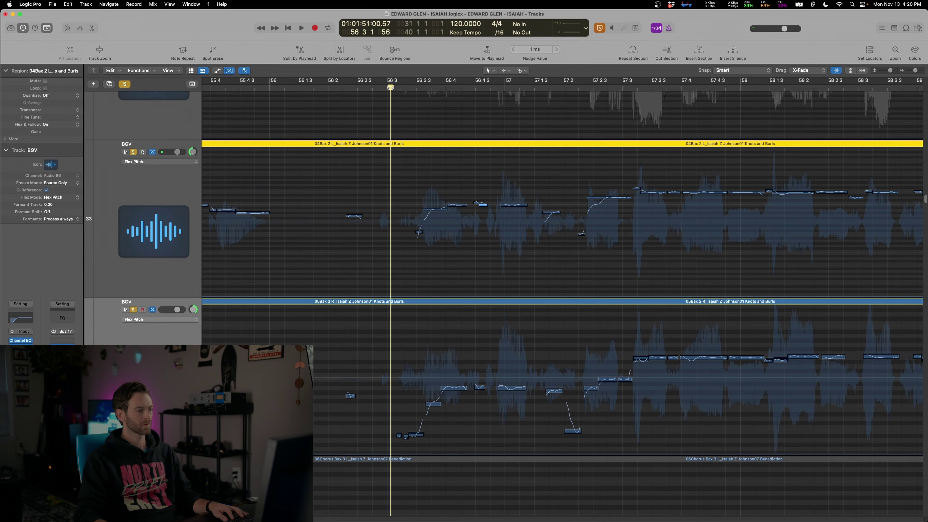
key(space)
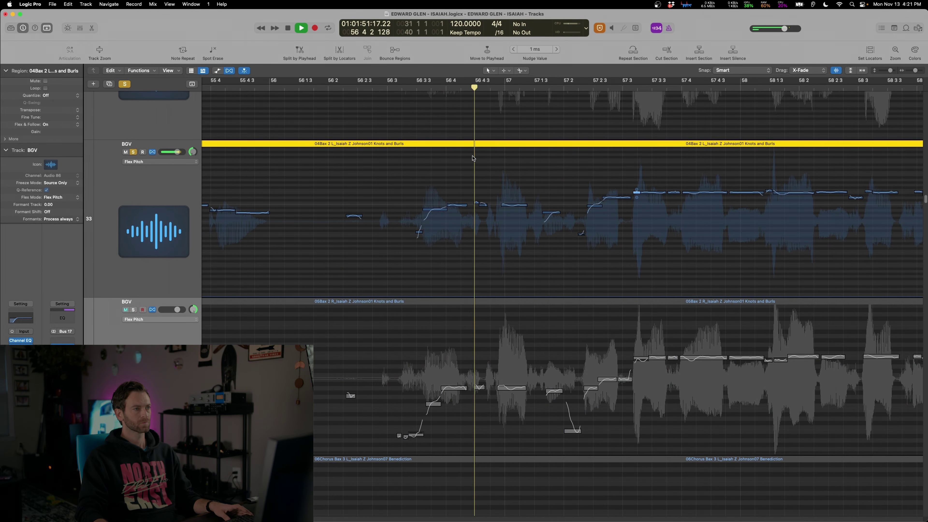
scroll(577, 211, down, 3)
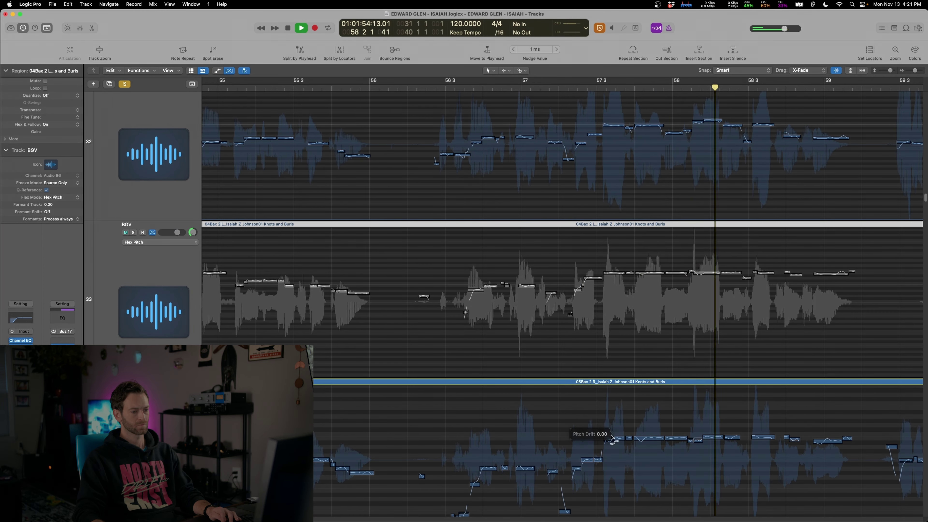
click(830, 440)
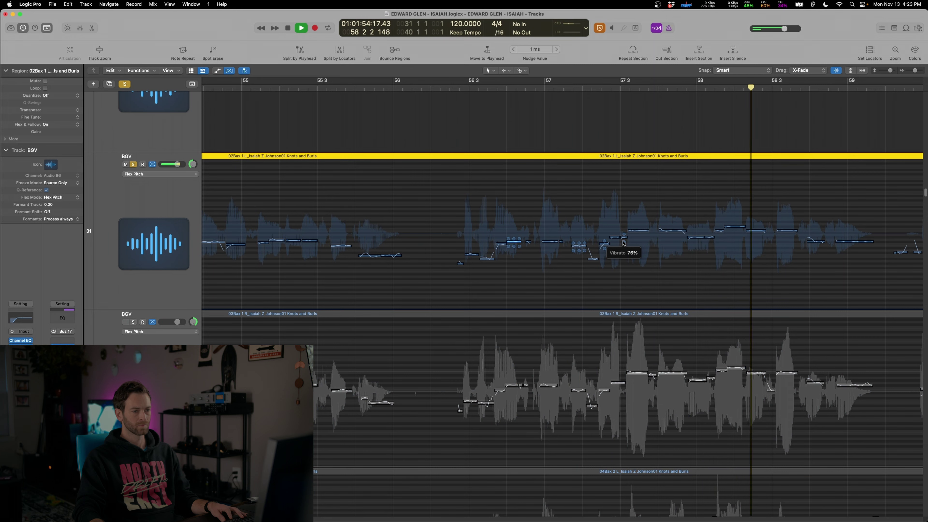
- Switch the solo from the Bax 1 L track to the Bax 1 R track and play the phrase around bar 59
key(space)
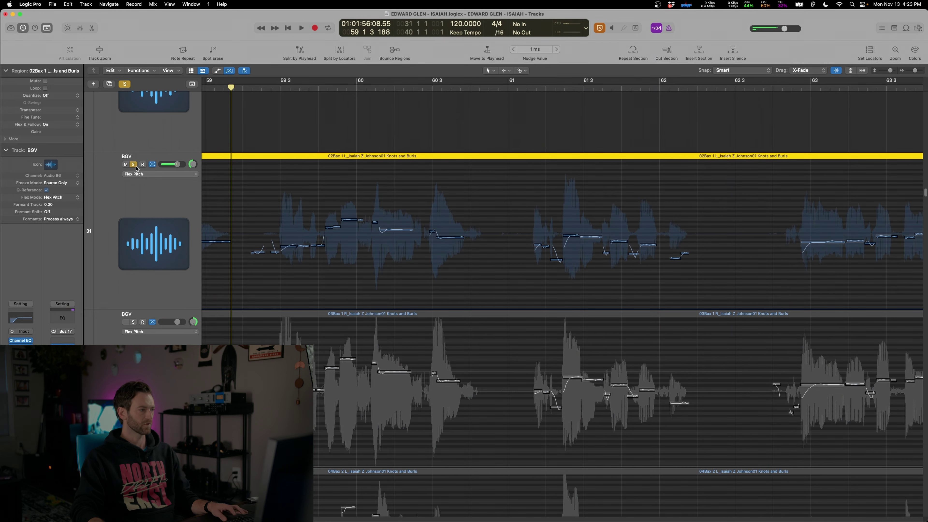
click(134, 165)
click(134, 323)
scroll(308, 86, left, 10)
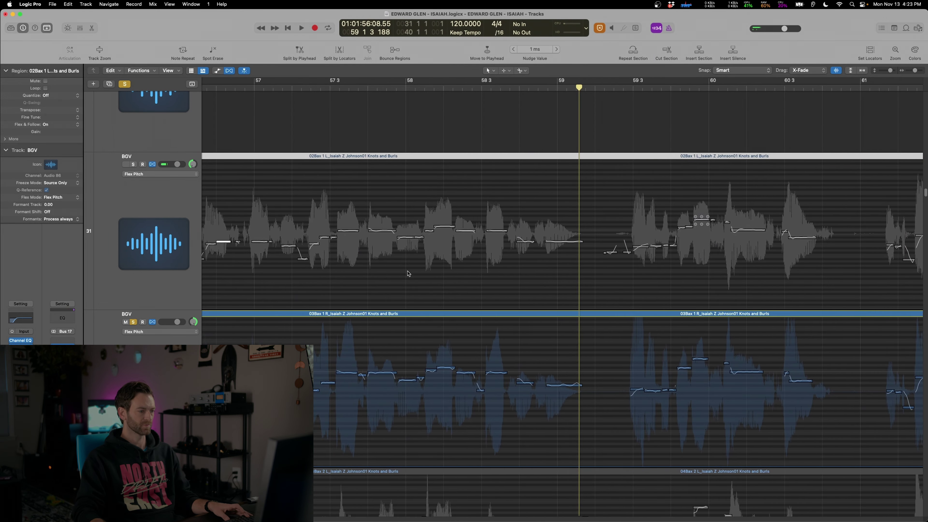
key(space)
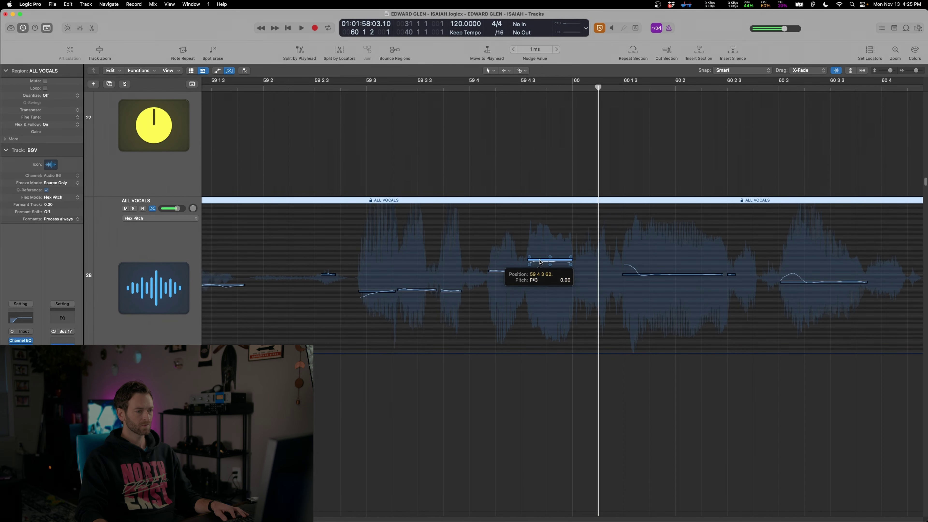
- Lower the pitch of the note at 59 4 3 in the ALL VOCALS region and play it from 59 4
drag(540, 262, 541, 267)
click(469, 89)
key(space)
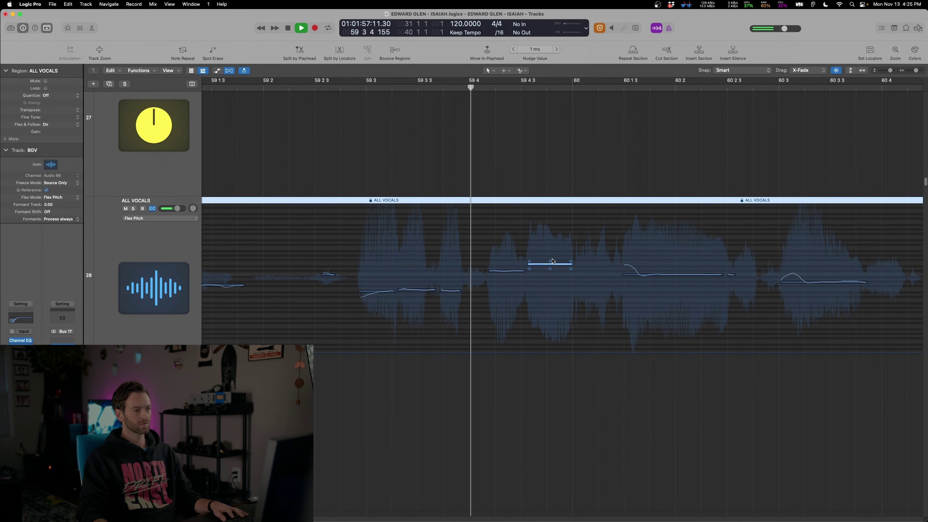
- Play the mix from about bar 59 past bar 62 to check the tuned lead and background vocals together
key(space)
key(super+Left)
key(super+Left)
key(super+Left)
key(super+Left)
key(super+Left)
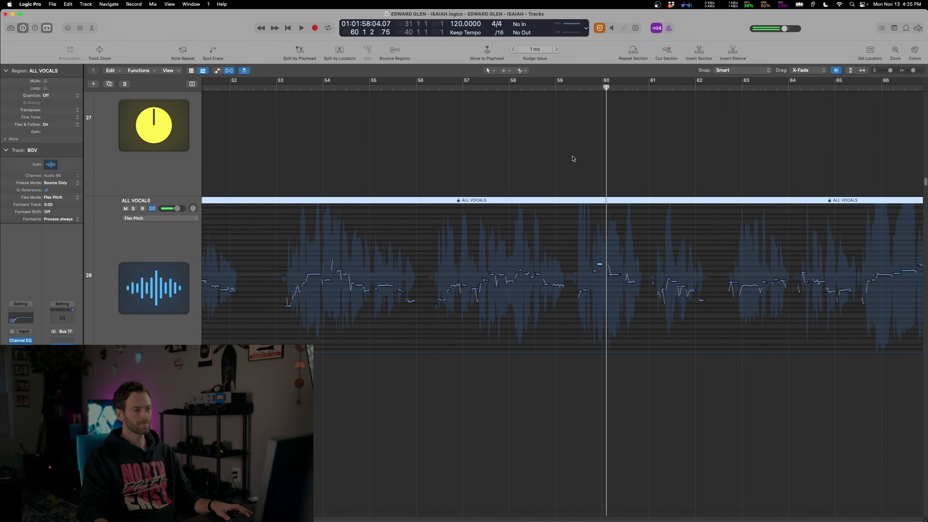
click(534, 141)
key(space)
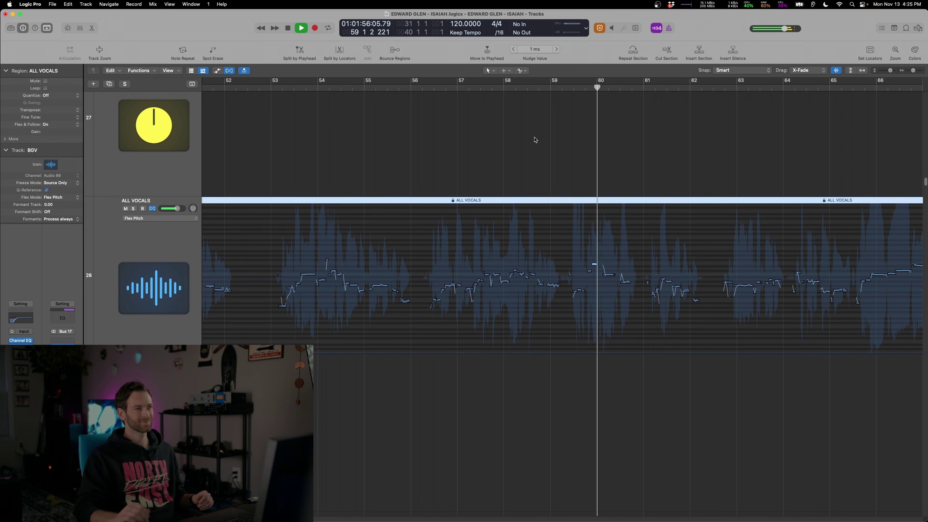
key(super+Left)
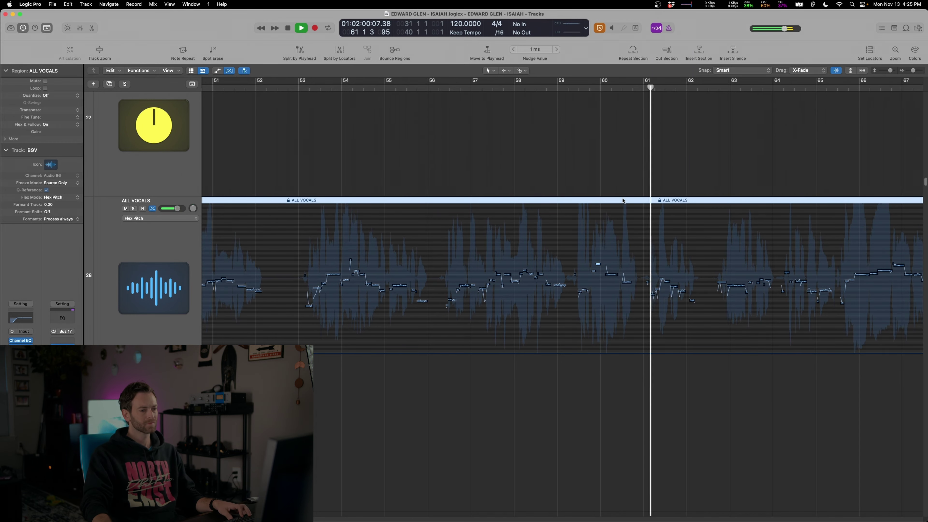
key(super+Up)
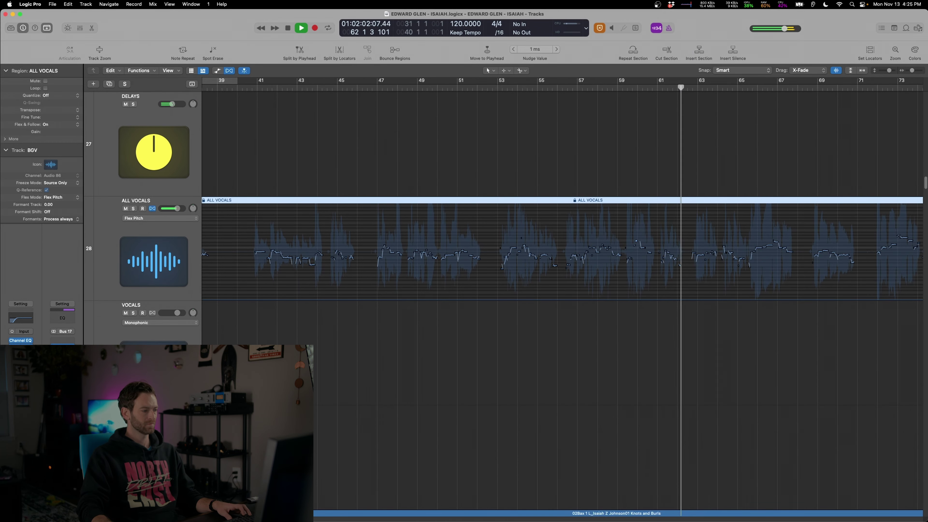
- Look over the BGV tracks across all songs for undoubled parts and play Highway Life around bar 389
scroll(603, 264, down, 3)
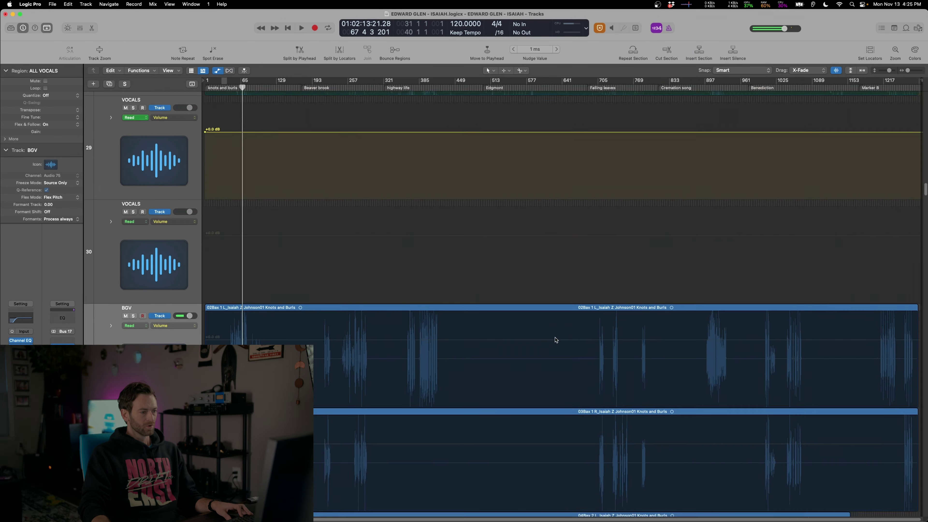
key(super+Up)
key(super+Up)
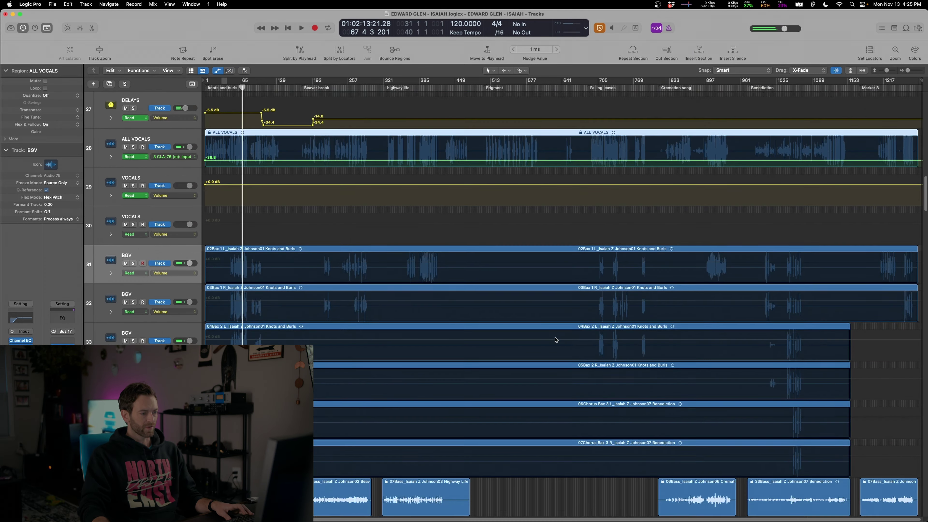
scroll(529, 339, down, 1)
scroll(466, 330, down, 3)
scroll(496, 331, up, 1)
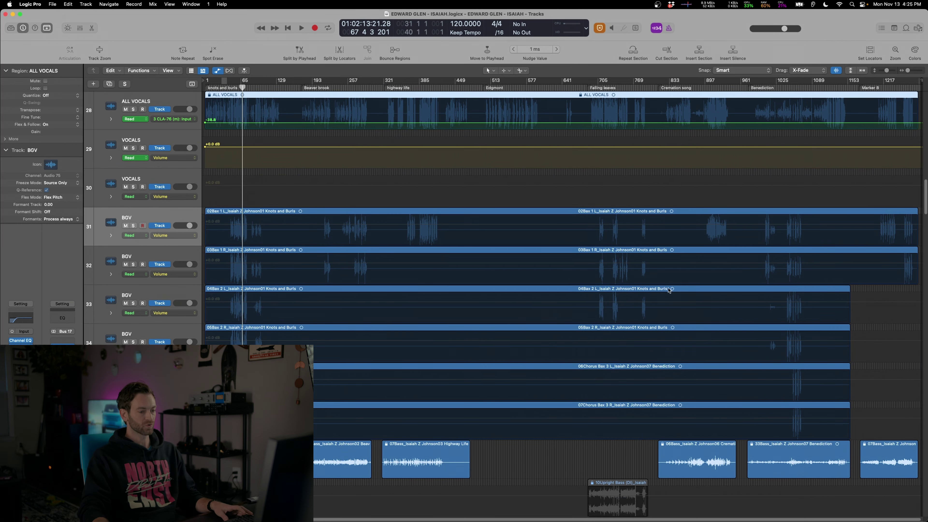
scroll(531, 322, down, 3)
scroll(577, 331, right, 1)
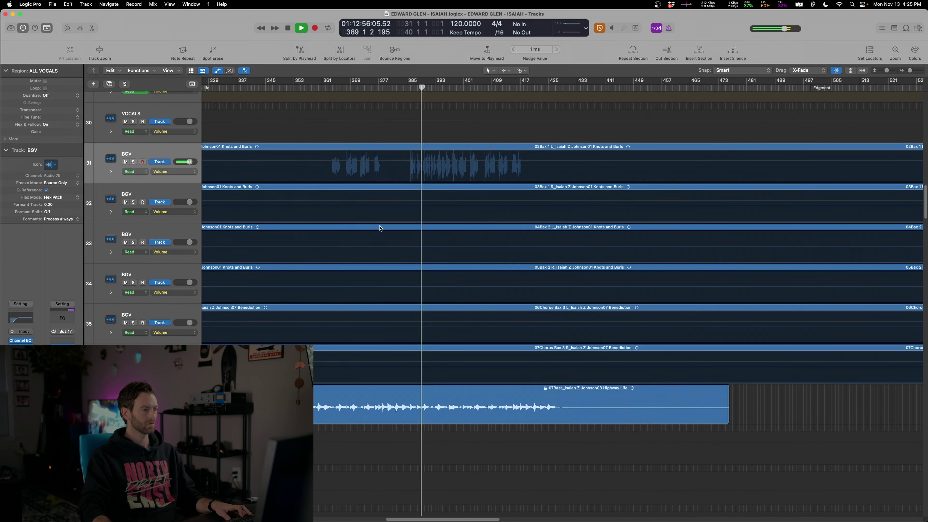
scroll(376, 233, up, 3)
key(super+f)
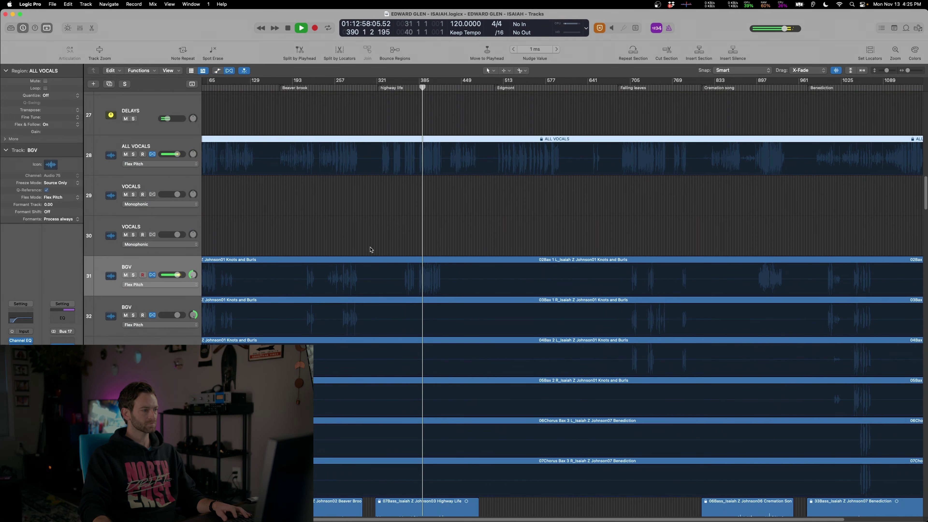
- Move the undoubled Highway Life section of the Bax 1 L region from its BGV track to VOCALS track 29
click(389, 268)
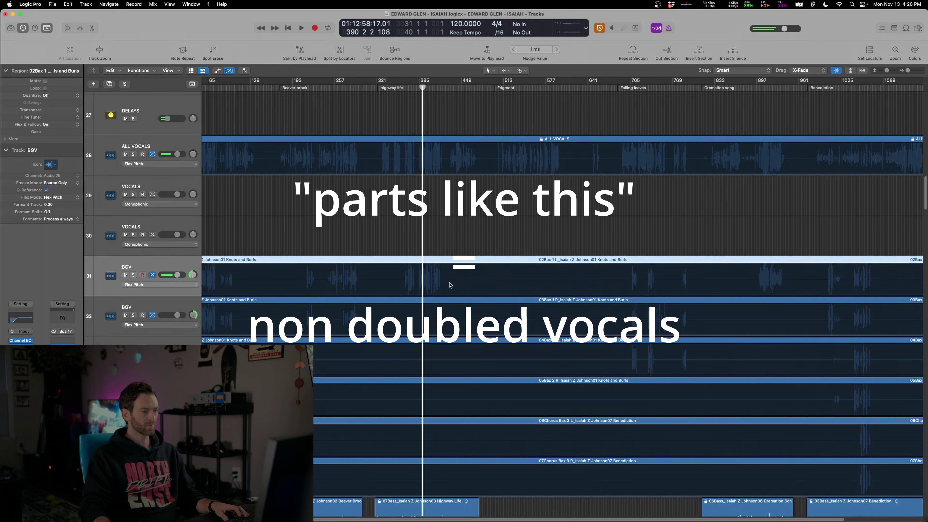
drag(394, 274, 420, 171)
key(z)
scroll(187, 132, up, 1)
click(185, 200)
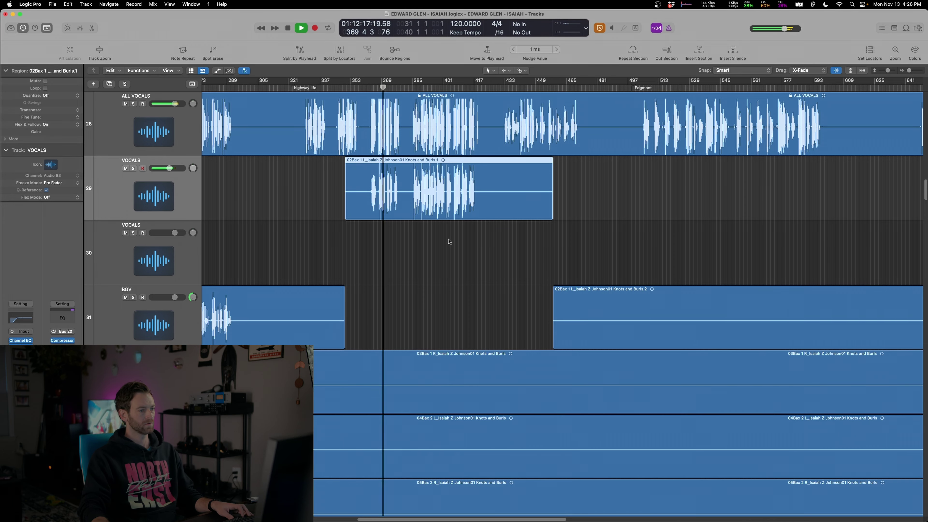
- Move the undoubled 28-bar section of the Bax 1 L region at bar 241 to VOCALS track 29
key(z)
scroll(411, 236, down, 5)
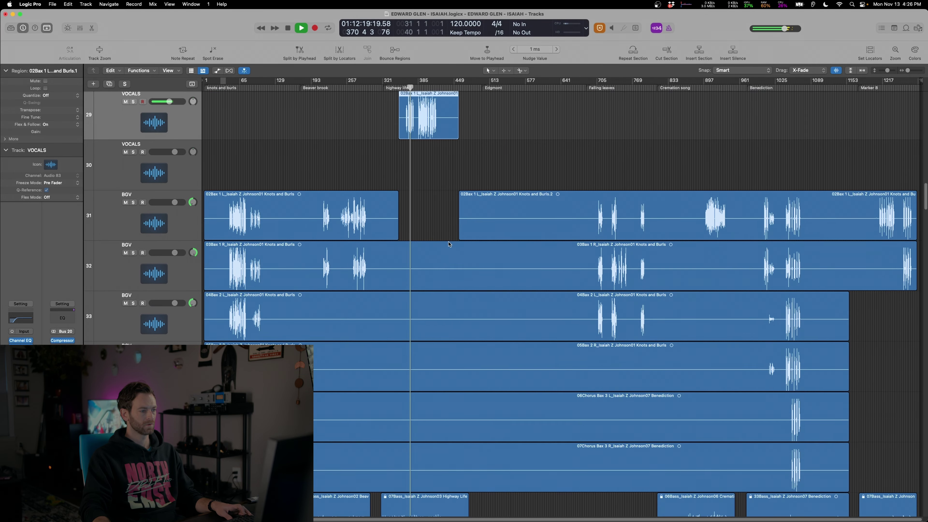
key(space)
key(z)
drag(380, 337, 379, 237)
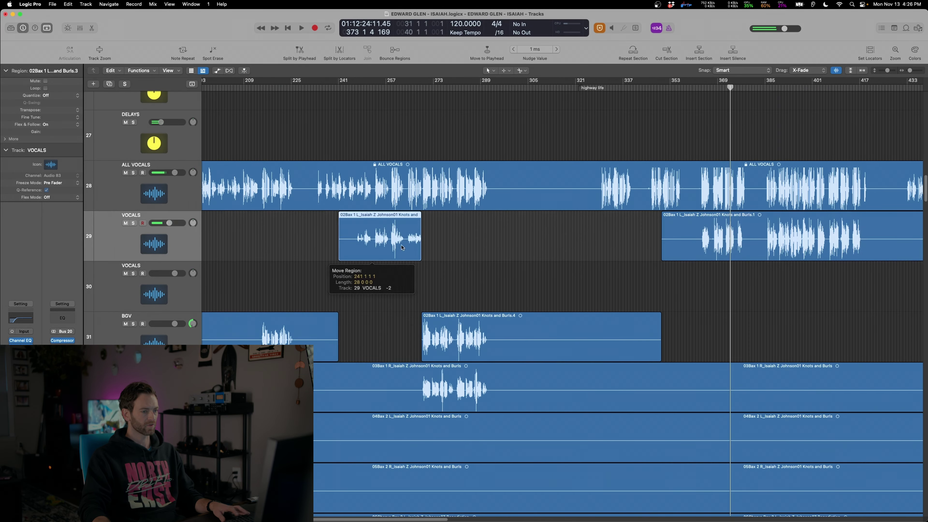
- Move the undoubled Falling Leaves section of the Bax 1 R region, around bar 745, to VOCALS track 29
scroll(465, 348, right, 10)
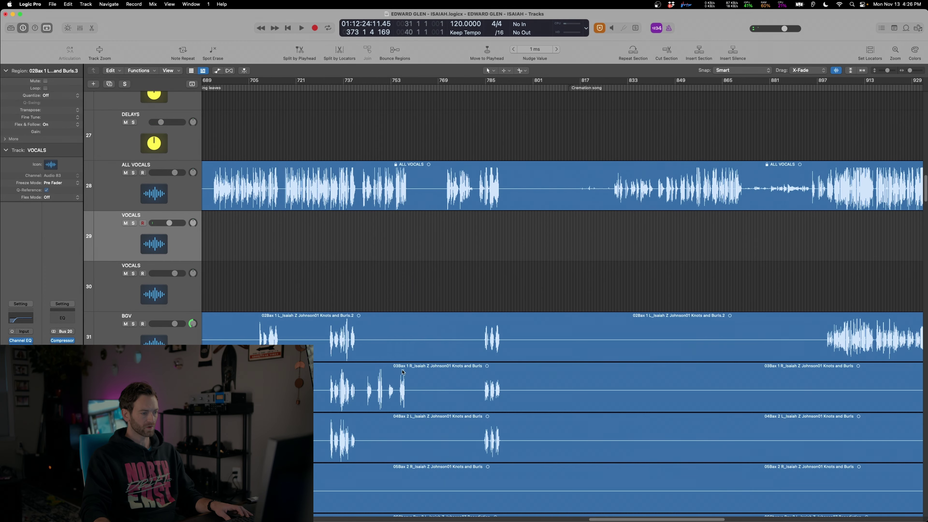
drag(361, 393, 393, 249)
click(393, 399)
- Cut out the undoubled Cremation Song section of the Bax 1 L region and move it to VOCALS track 29
scroll(489, 360, right, 6)
scroll(489, 360, right, 2)
drag(523, 339, 656, 360)
click(600, 341)
drag(599, 342, 602, 267)
- Move the undoubled Bax 1 L section after Marker 8, around bars 1209 to 1240, to VOCALS track 29
scroll(549, 325, right, 8)
scroll(271, 250, down, 3)
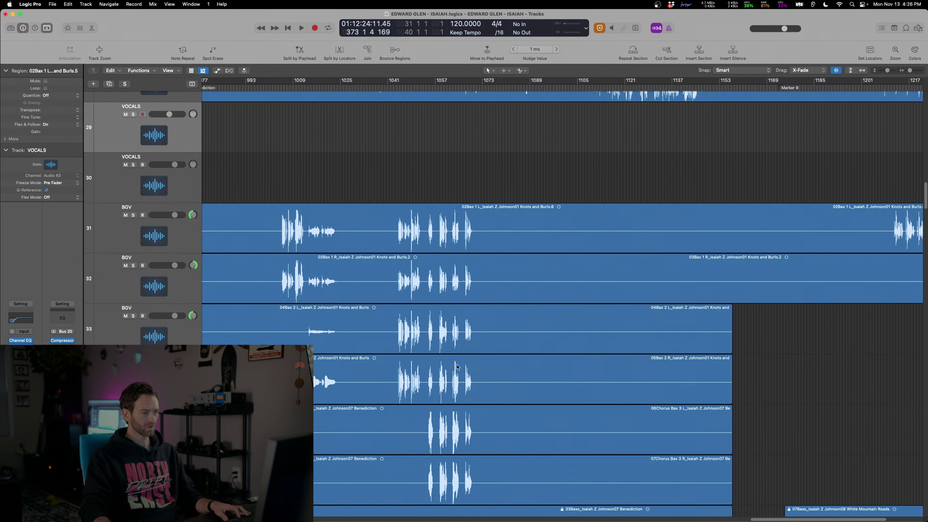
scroll(511, 320, right, 5)
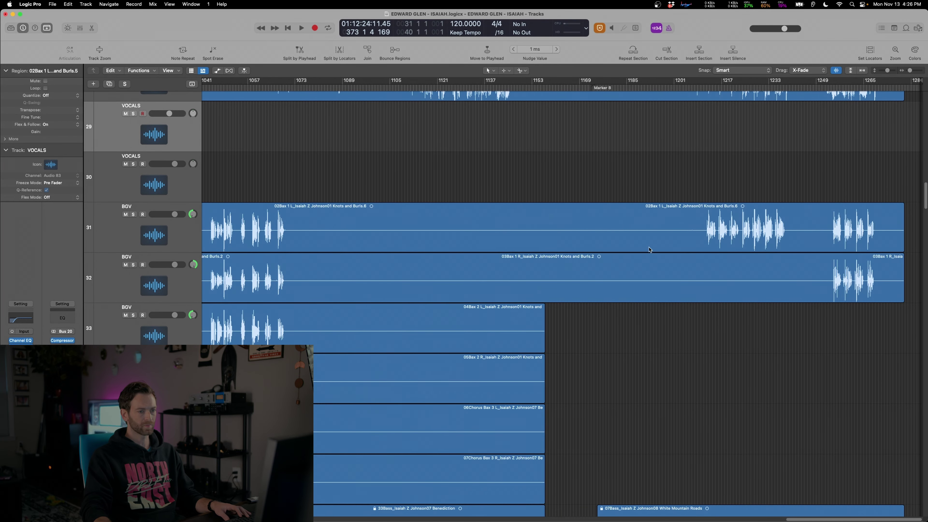
key(z)
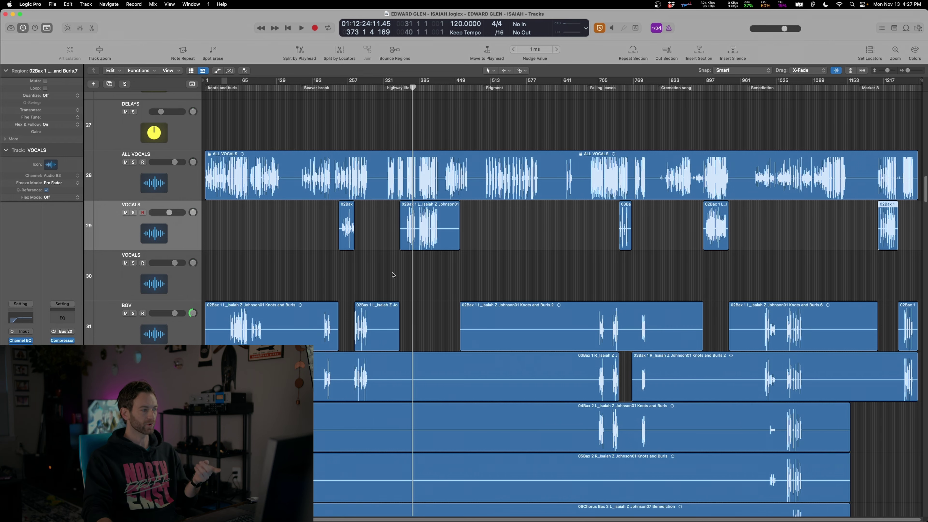
- Play the Cremation Song around bars 872 to 884 and inspect its drum, vocal and guitar tracks
scroll(380, 274, down, 10)
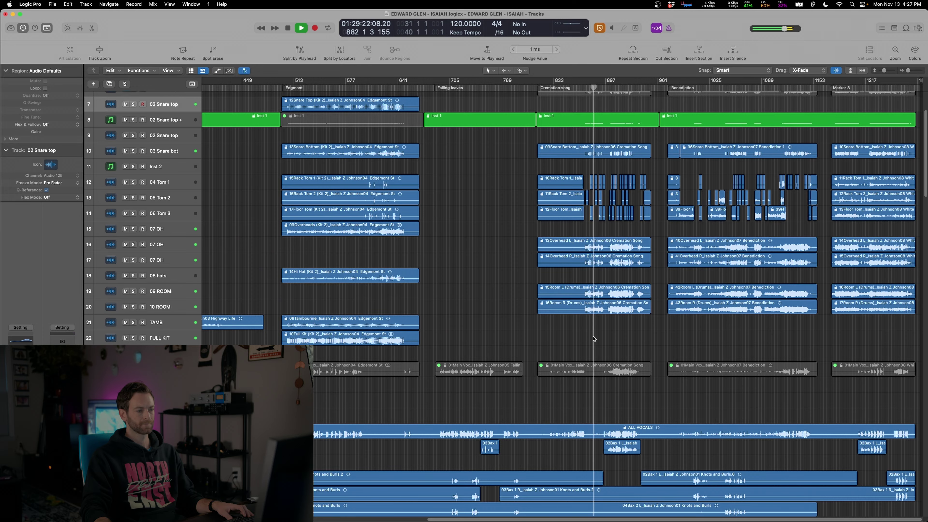
scroll(593, 339, down, 10)
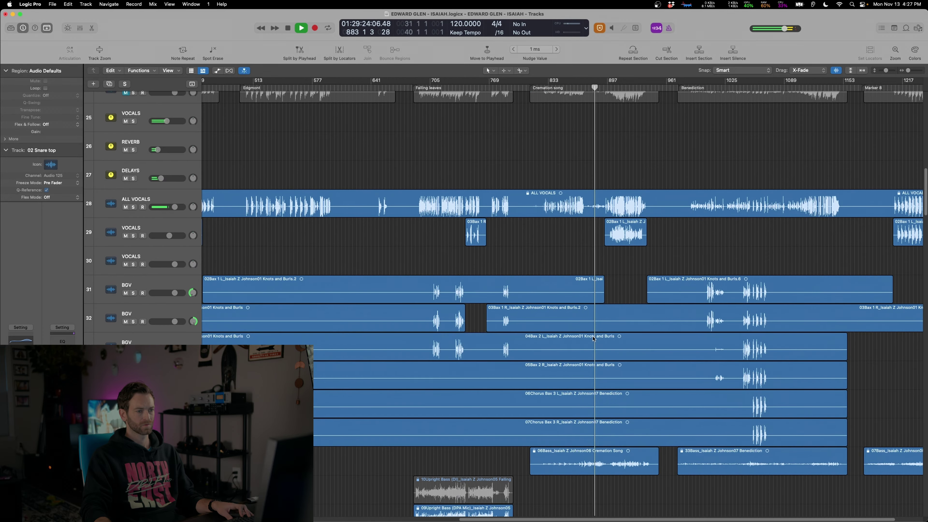
scroll(594, 339, up, 8)
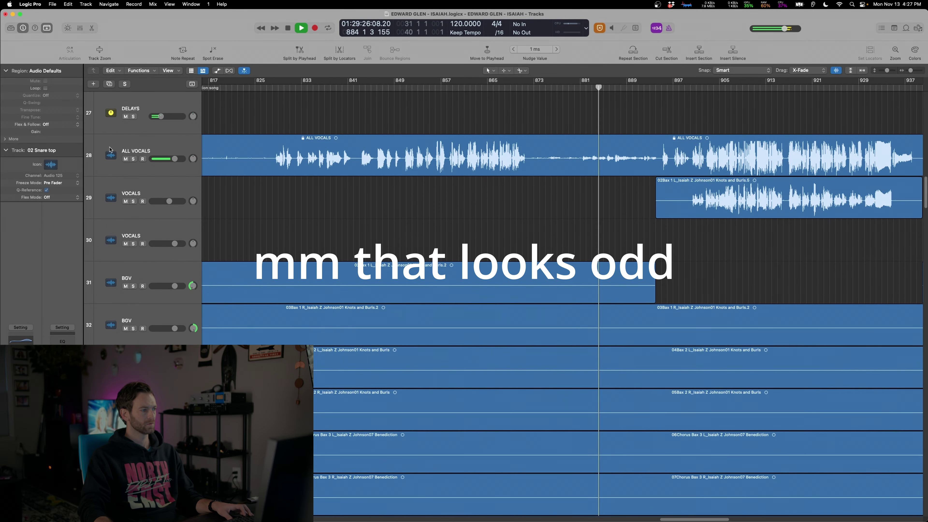
click(110, 149)
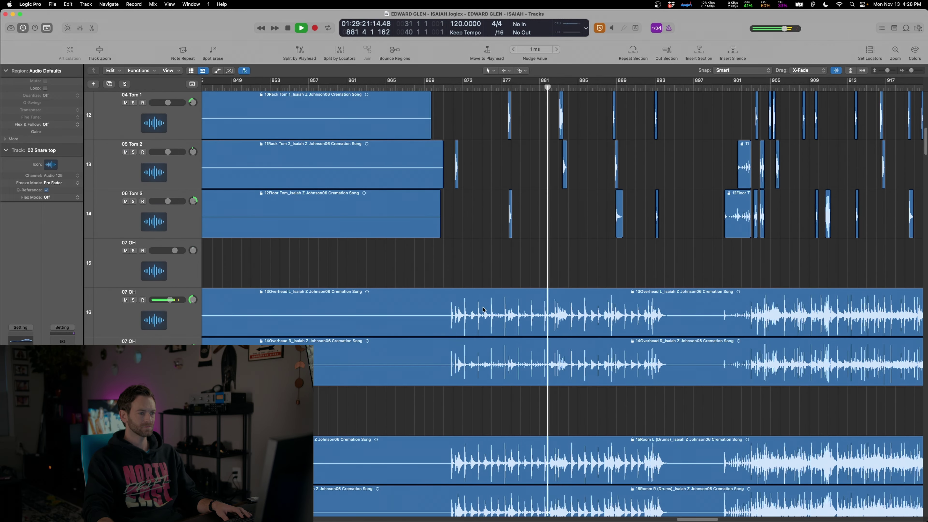
scroll(518, 328, down, 15)
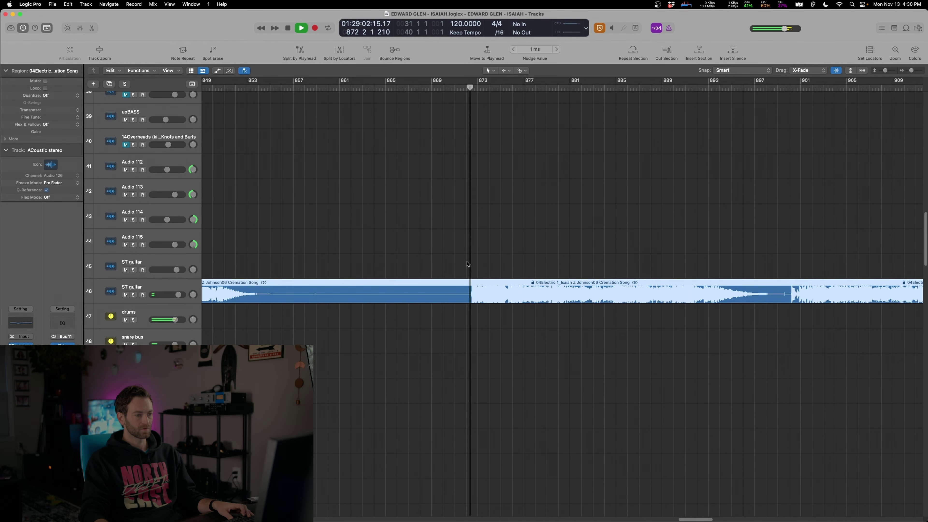
- Examine the Cremation Song guitar region on ST guitar track 46 and the track's EchoBoy delay, around bars 872 to 885
scroll(468, 265, up, 3)
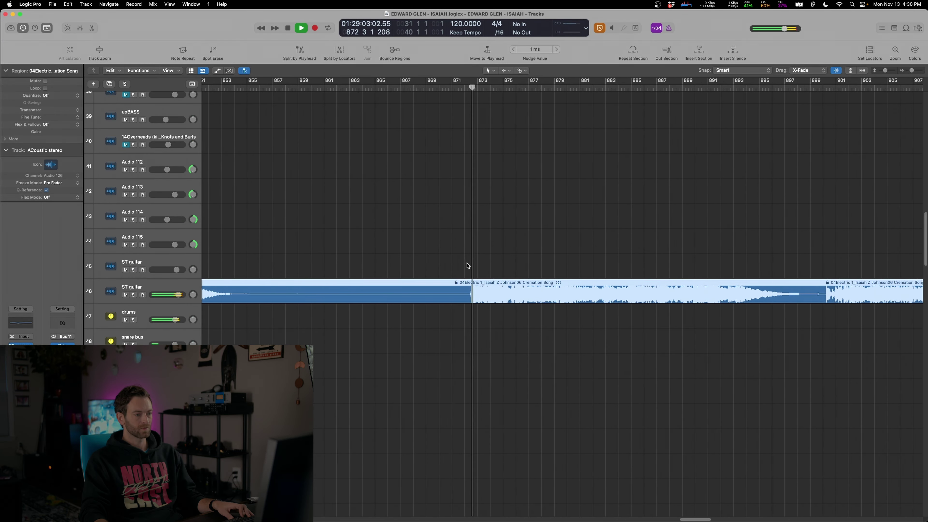
key(space)
scroll(465, 267, down, 4)
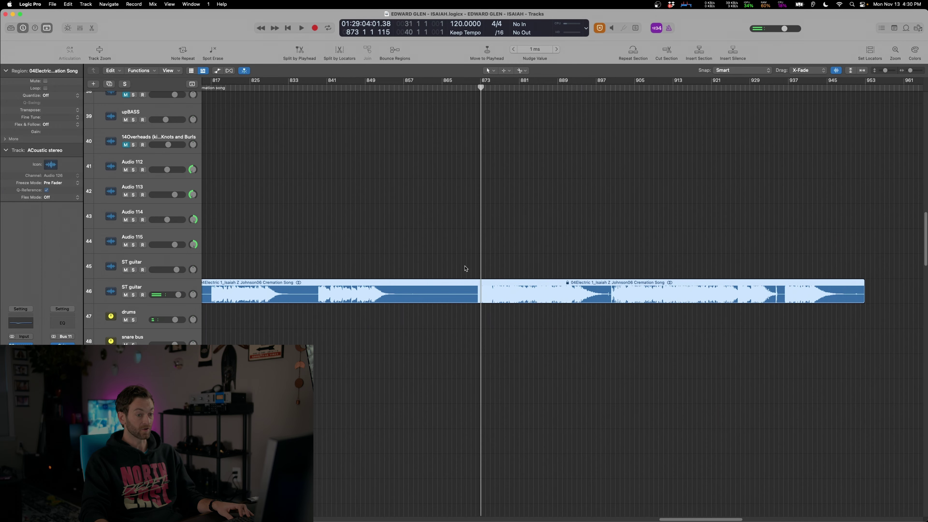
drag(464, 283, 433, 308)
key(super+z)
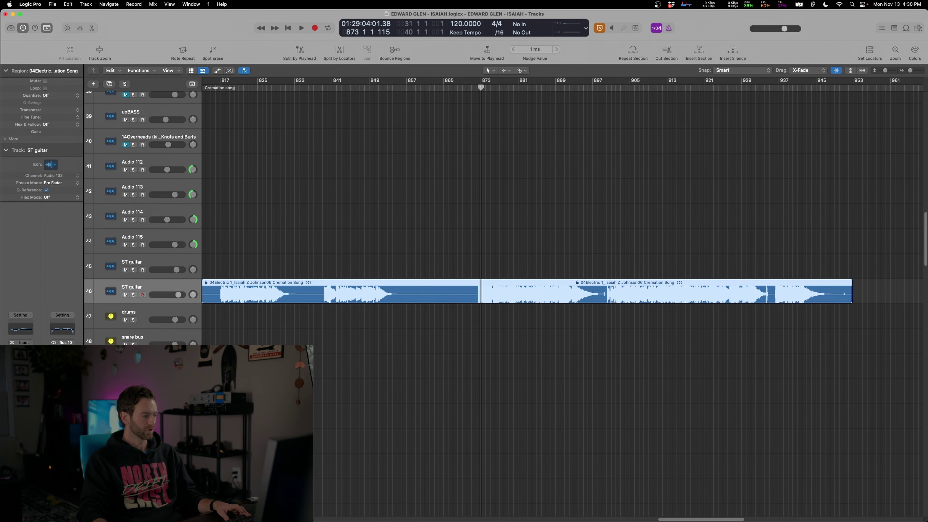
mouse_move(92, 365)
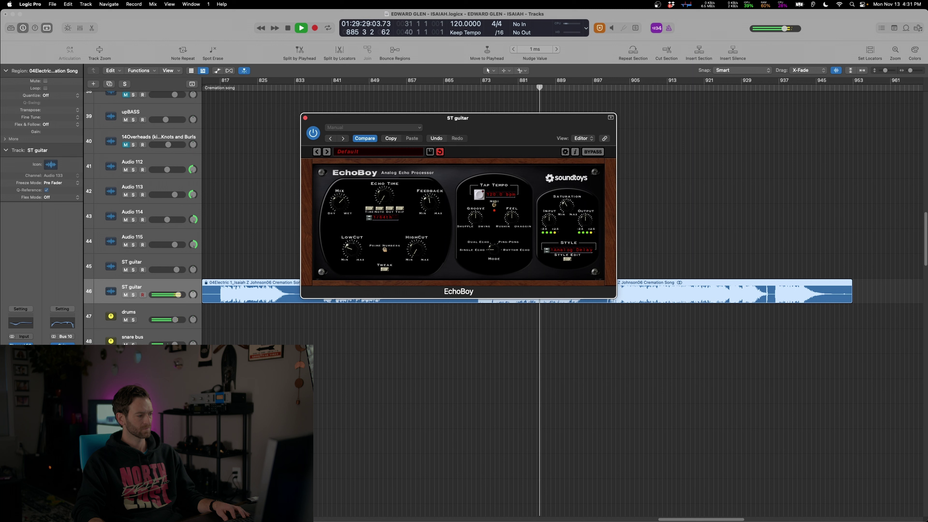
- Automate the Doubler2 bypass on ST guitar track 46 so the plug-in is bypassed from about bar 871 to 899
click(133, 294)
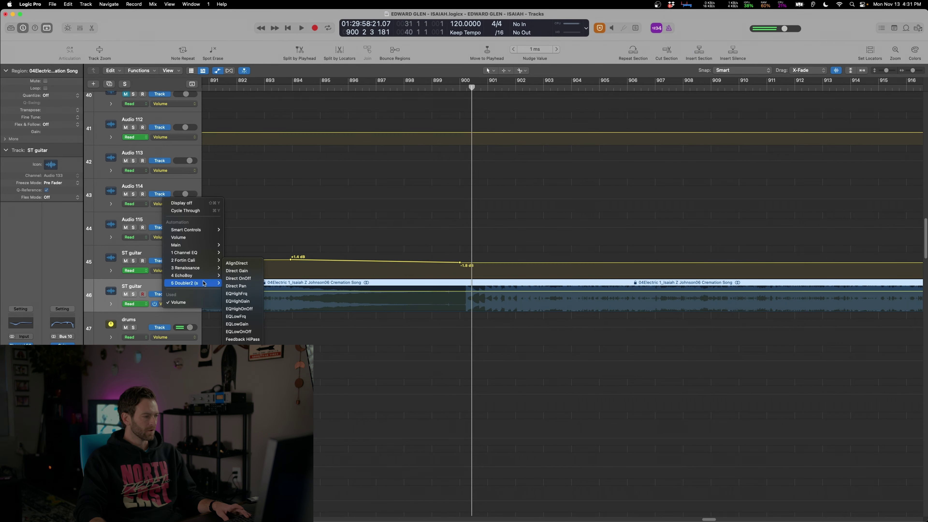
mouse_move(205, 261)
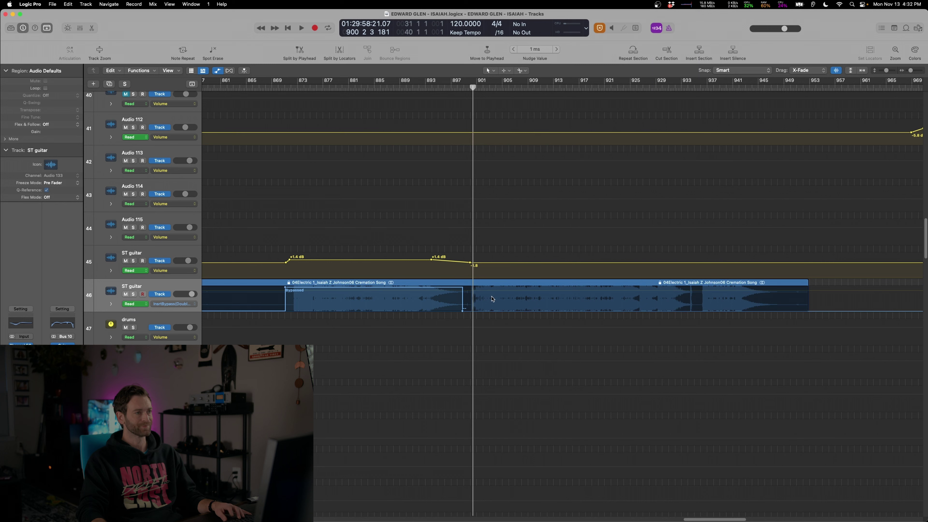
key(a)
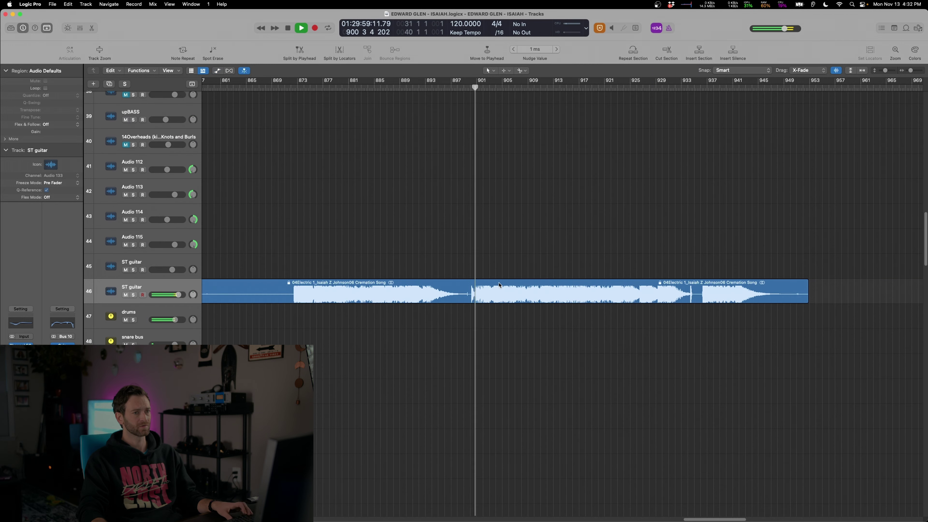
- Extend the Doubler2 bypass automation on ST guitar track 46 to about bar 906 in the Cremation Song
key(z)
key(super+Up)
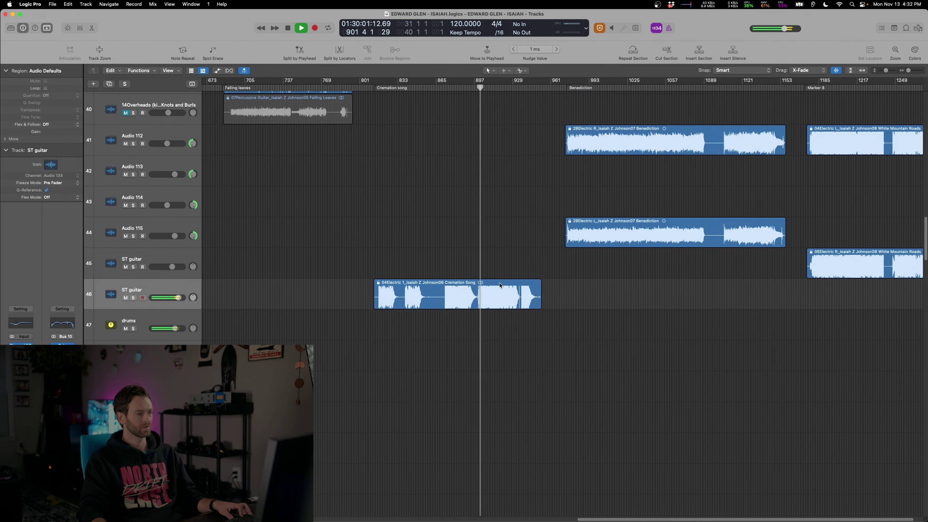
key(super+Right)
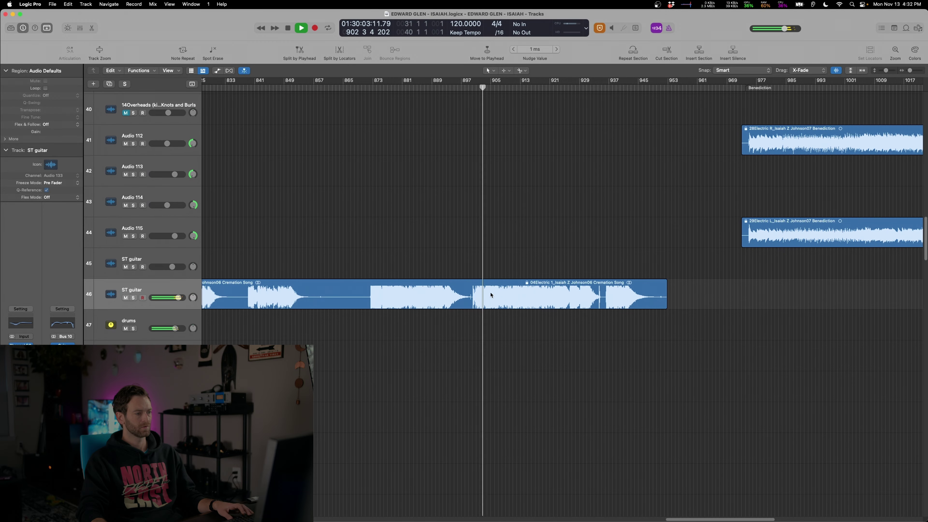
key(a)
key(super+Right)
key(super+Right)
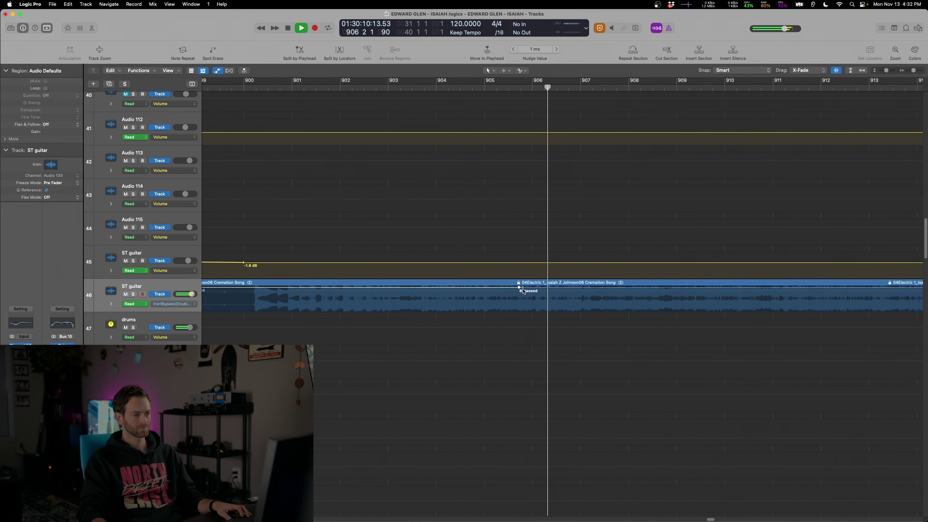
drag(521, 289, 534, 319)
key(super+Left)
key(super+Left)
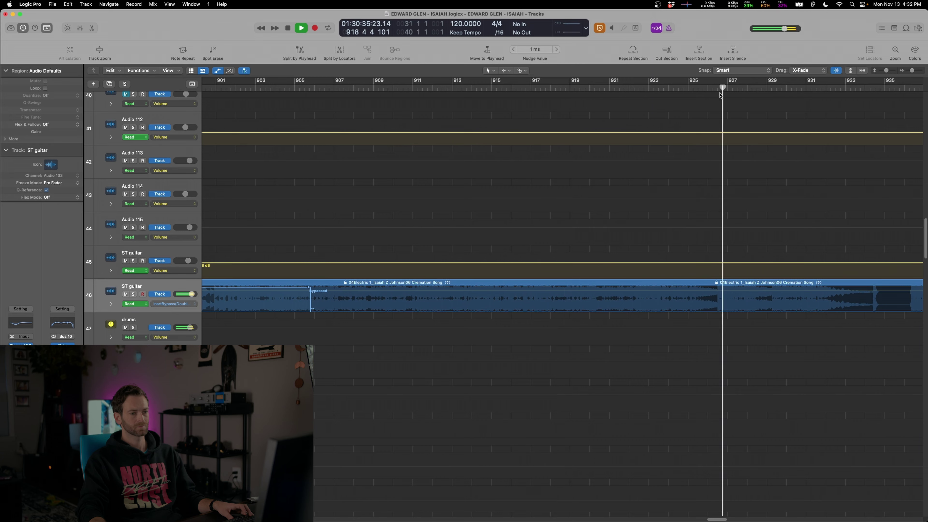
- Add a Doubler2 bypass automation point on ST guitar track 46 near bar 926 and hide the automation lanes
key(super+Right)
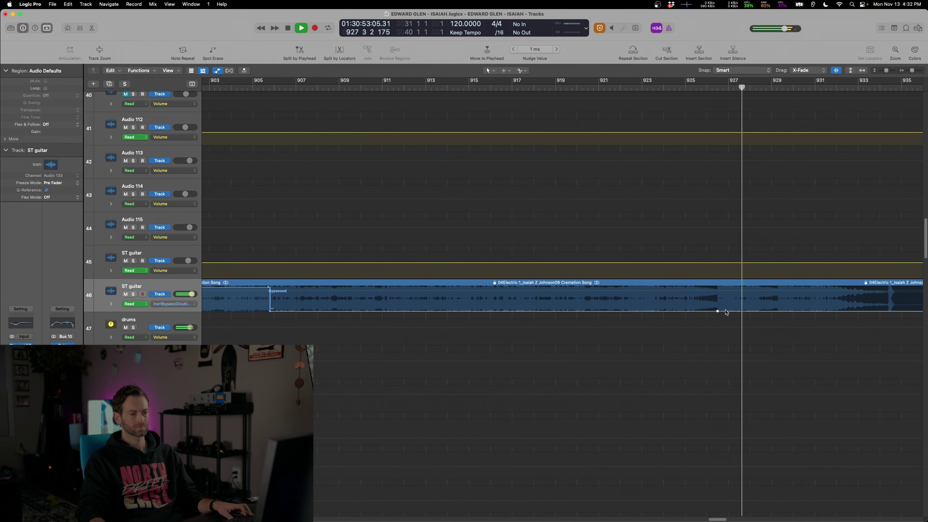
key(super+Left)
key(super+Left)
key(super+Left)
key(super+Left)
key(a)
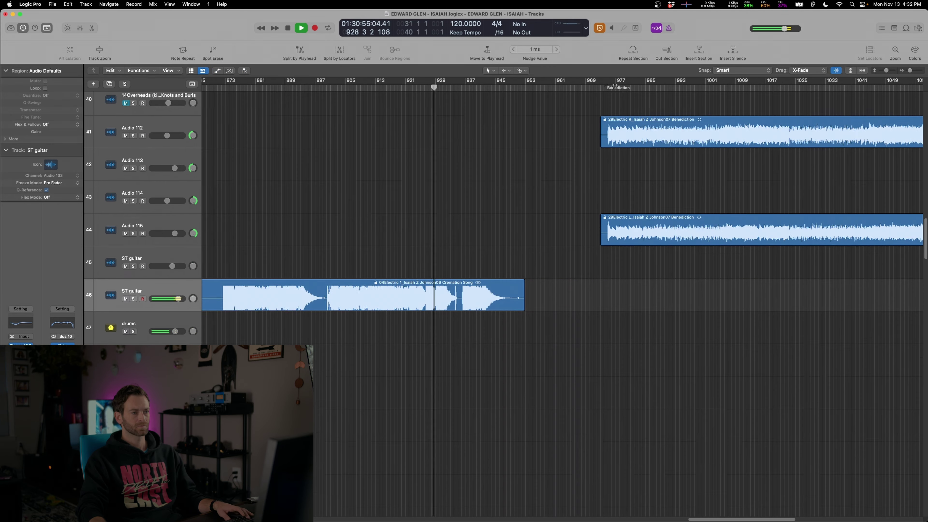
- Play the Benediction from its marker and examine its lead vocal and background vocal regions around bars 977 to 1070
key(alt+period)
key(z)
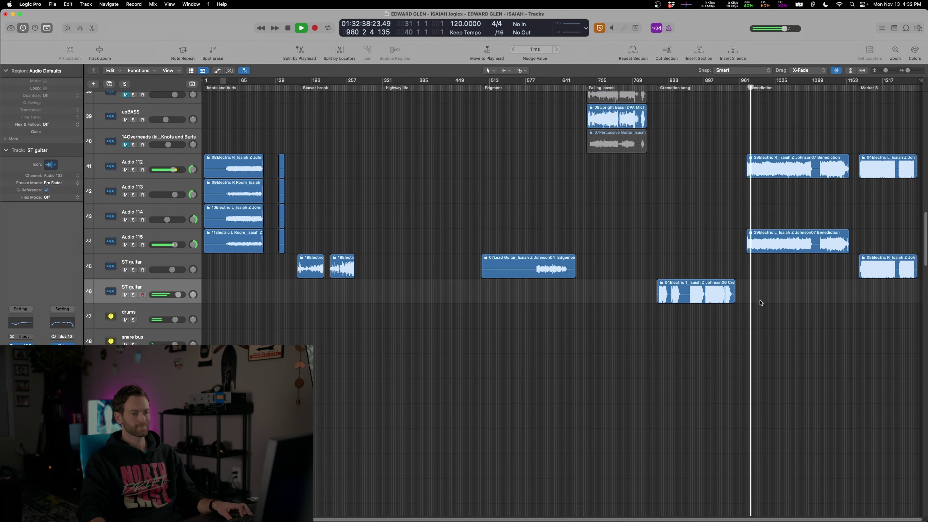
key(shift+f)
key(z)
key(super+Right)
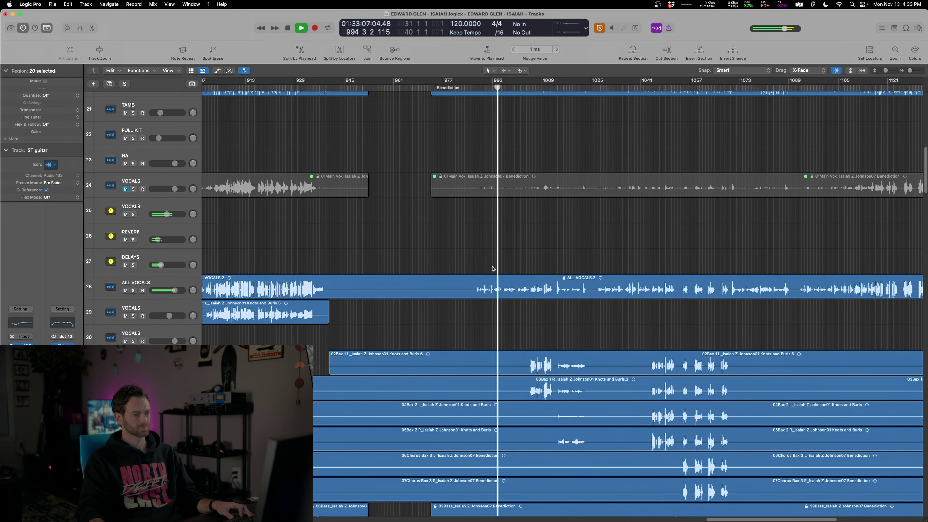
scroll(308, 306, down, 3)
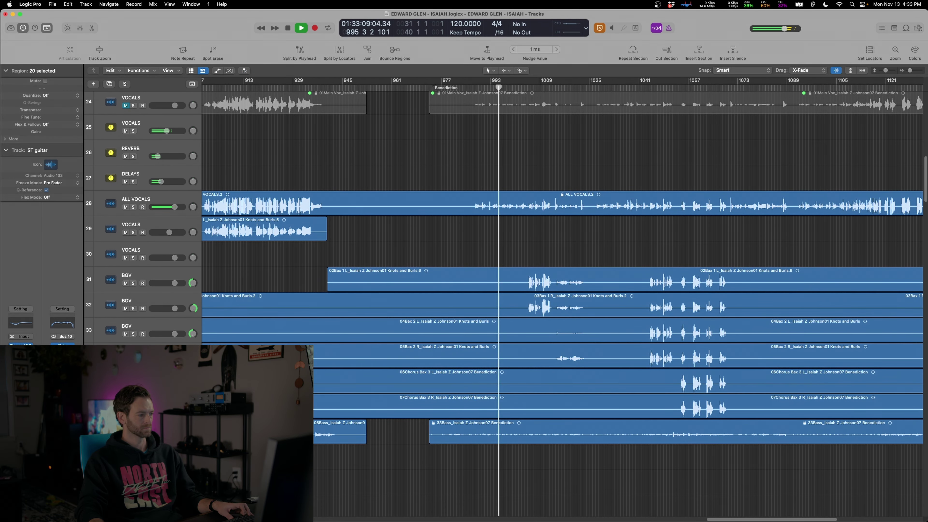
key(super+Left)
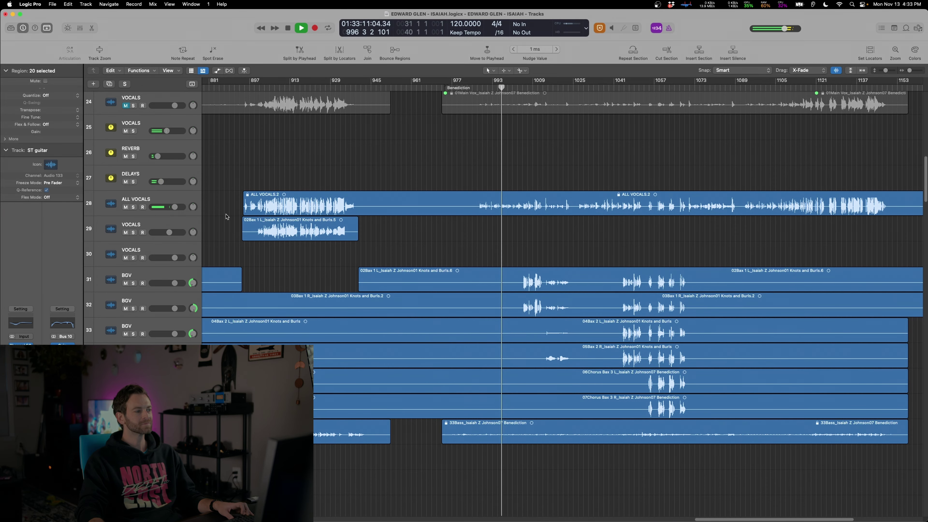
- Raise the region gain of the ALL VOCALS.3 and ALL VOCALS.6 sections of the Benediction on track 28
click(153, 198)
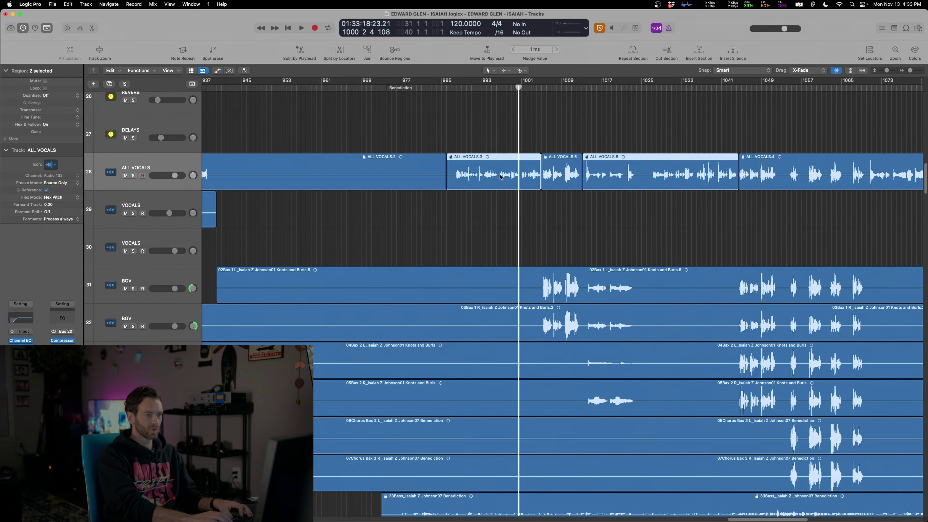
key(ctrl+alt+g)
key(Return)
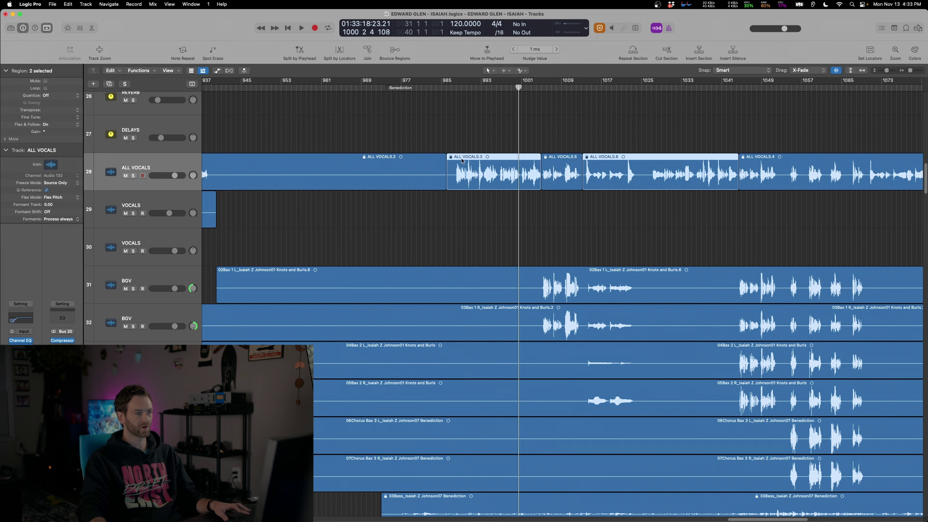
- Play the Benediction around bars 1007 to 1011 and compare the ALL VOCALS track with the BGV tracks
key(space)
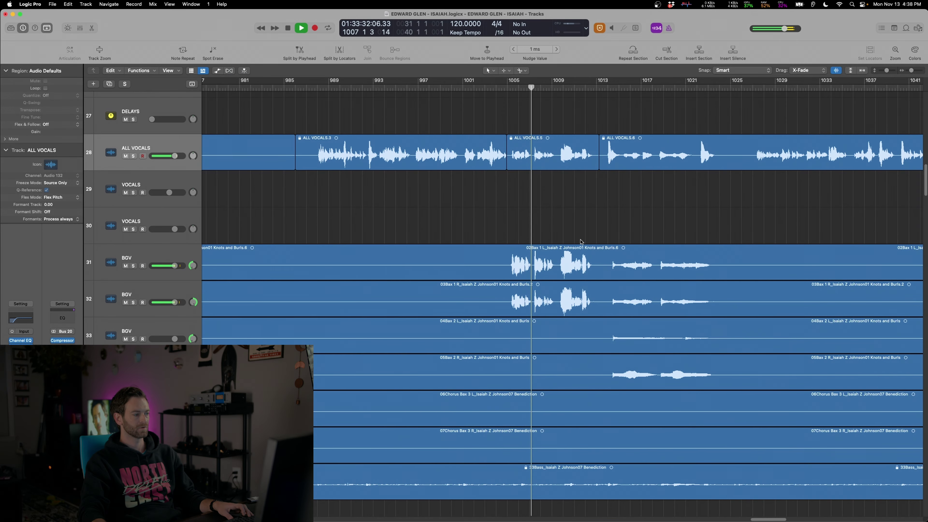
scroll(581, 241, up, 3)
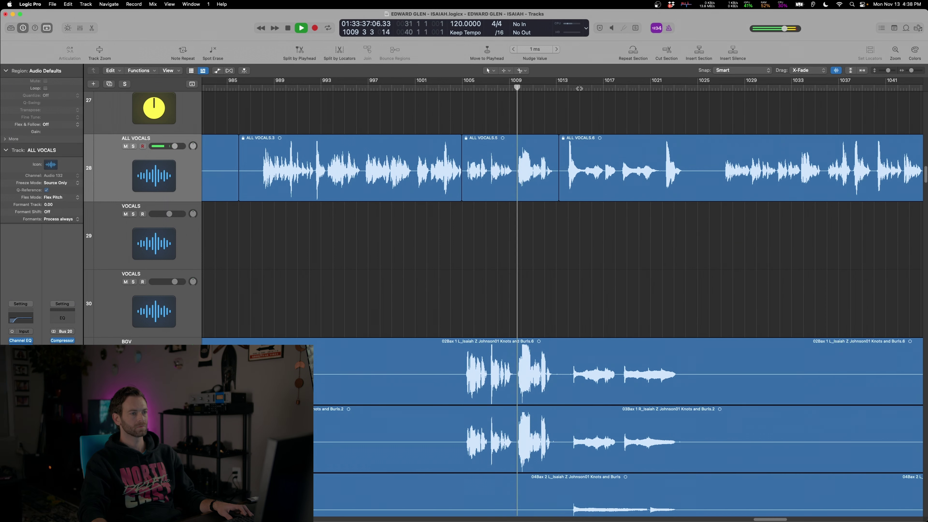
key(super+Right)
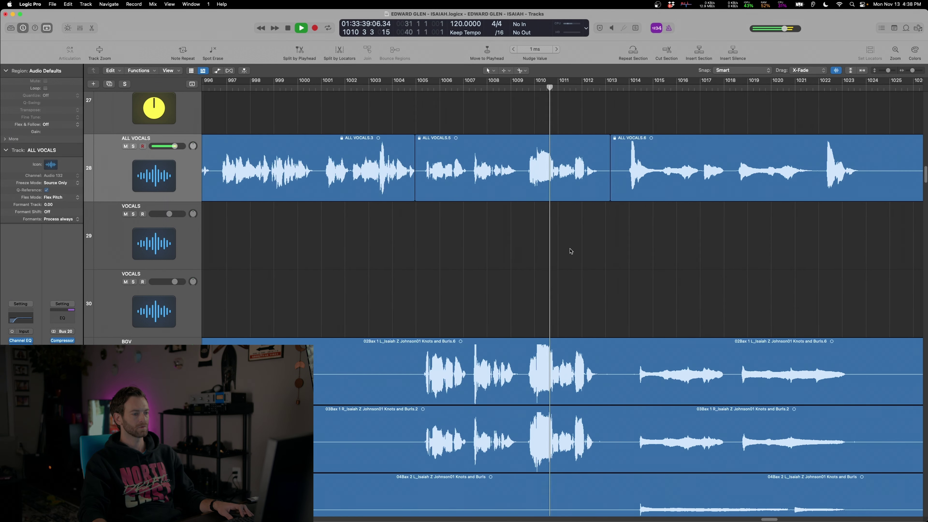
key(super+Up)
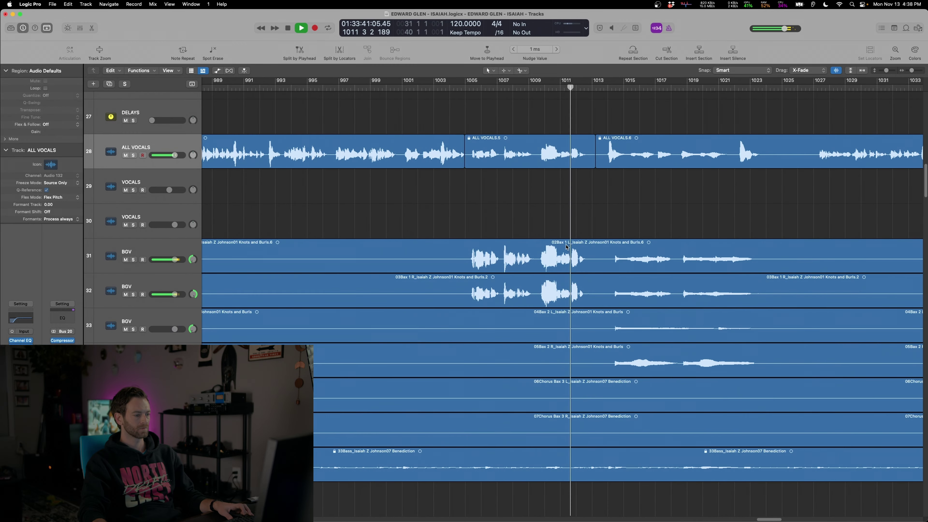
key(super+Left)
key(super+Left)
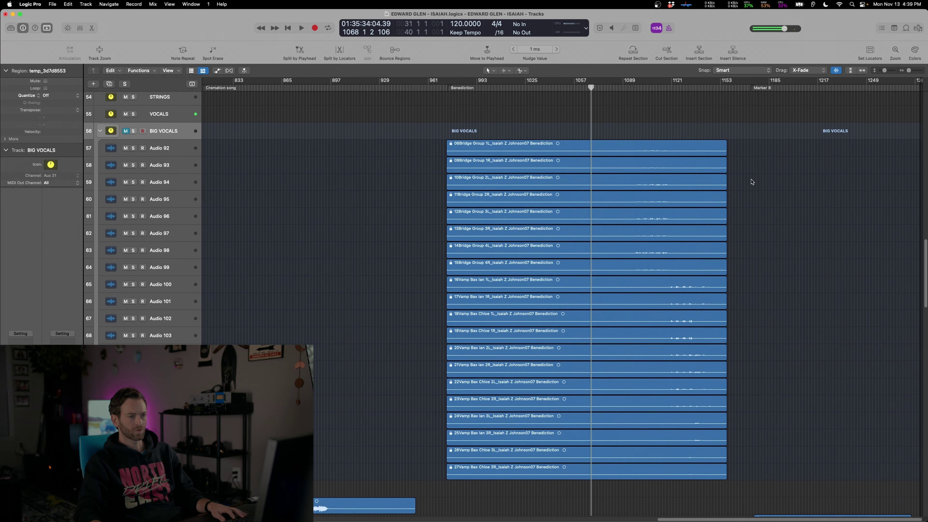
- Raise the region gain of all Benediction regions in the BIG VOCALS stack and unmute the stack
key(super+a)
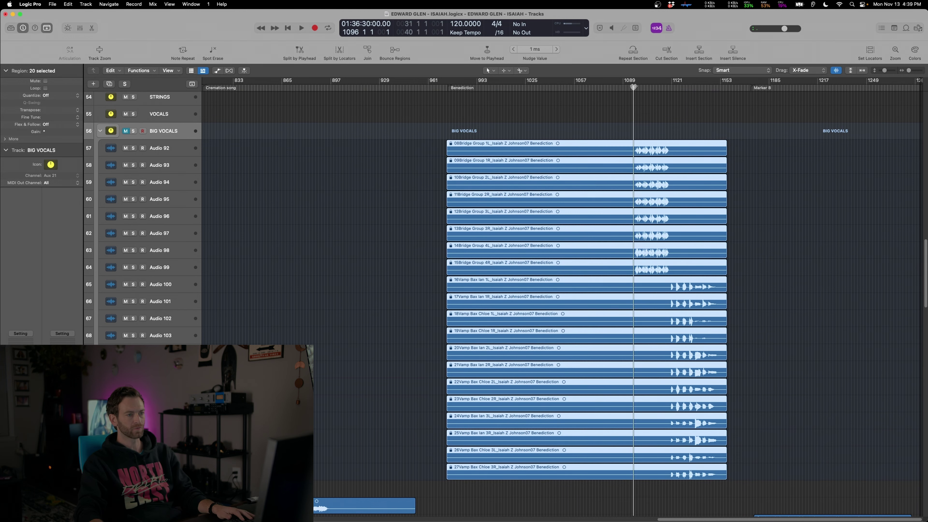
click(170, 151)
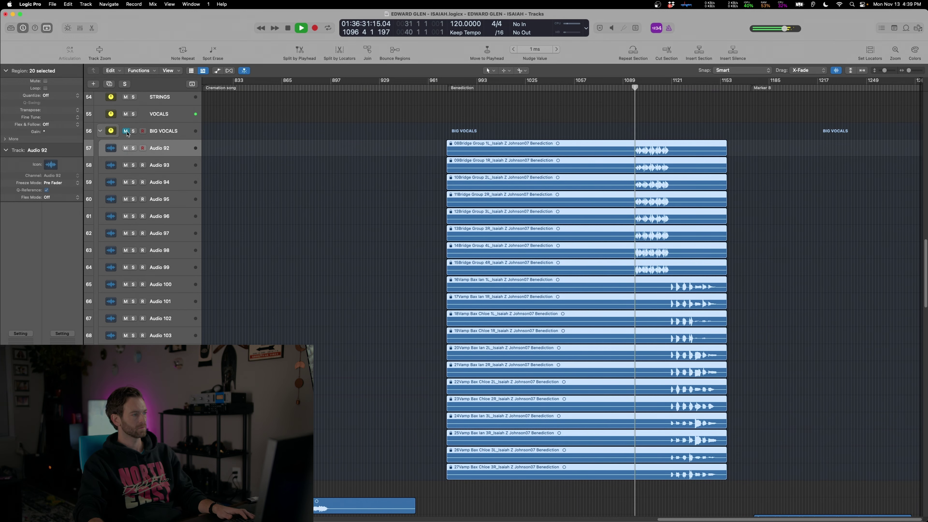
click(172, 164)
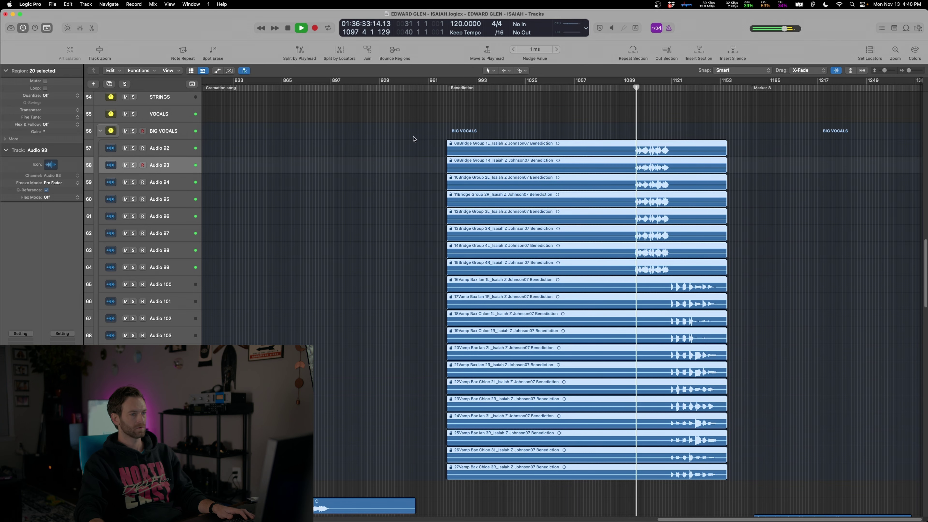
- Solo the Audio 92 track in the BIG VOCALS stack and set a cycle range from bar 1098 to 1106
click(177, 146)
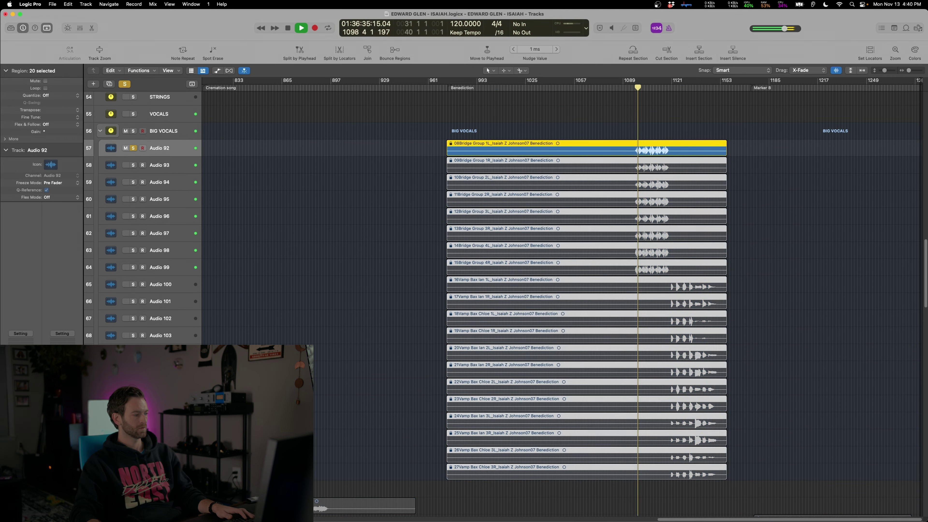
key(s)
key(super+Right)
key(super+Down)
key(super+Right)
key(super+Right)
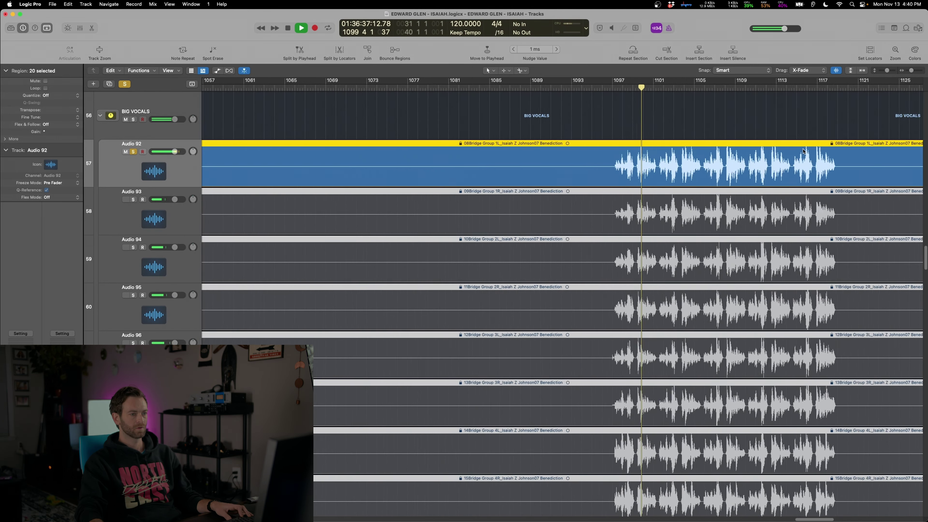
click(561, 104)
key(space)
drag(552, 82, 663, 81)
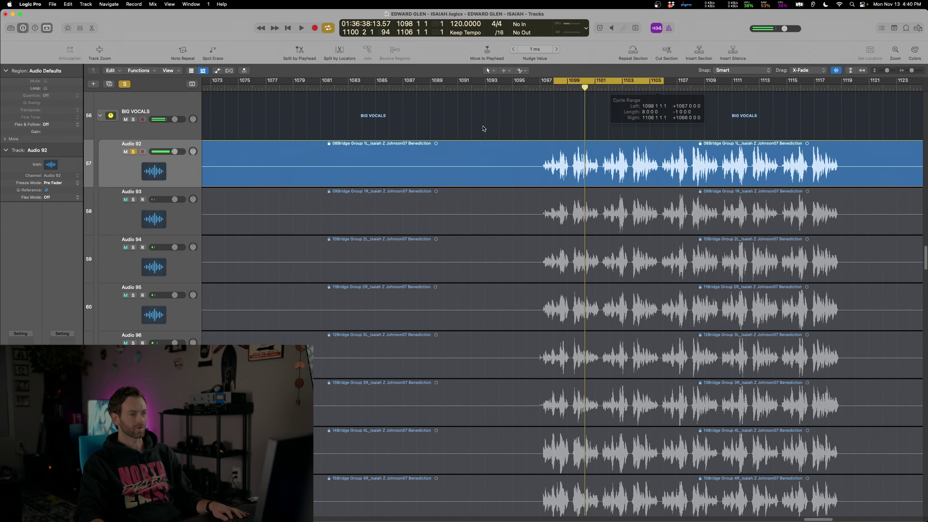
- Open Audio 92's Channel EQ and set its low-cut filter to 67.5 Hz while playing the cycle
key(space)
key(e)
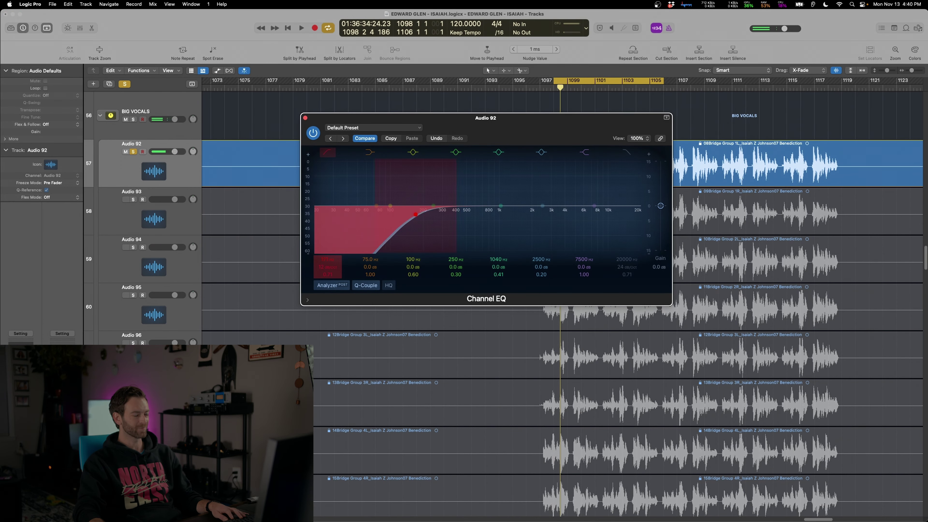
drag(548, 142, 321, 167)
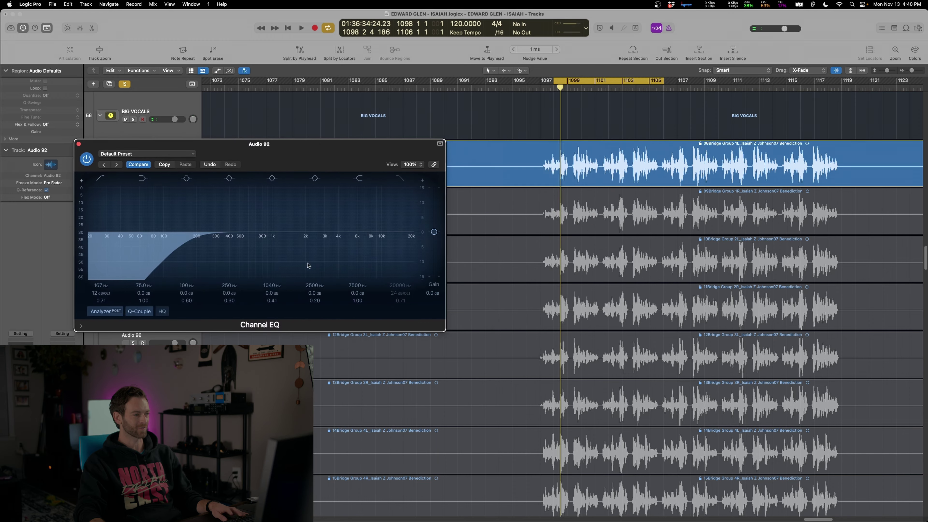
key(space)
drag(117, 285, 117, 301)
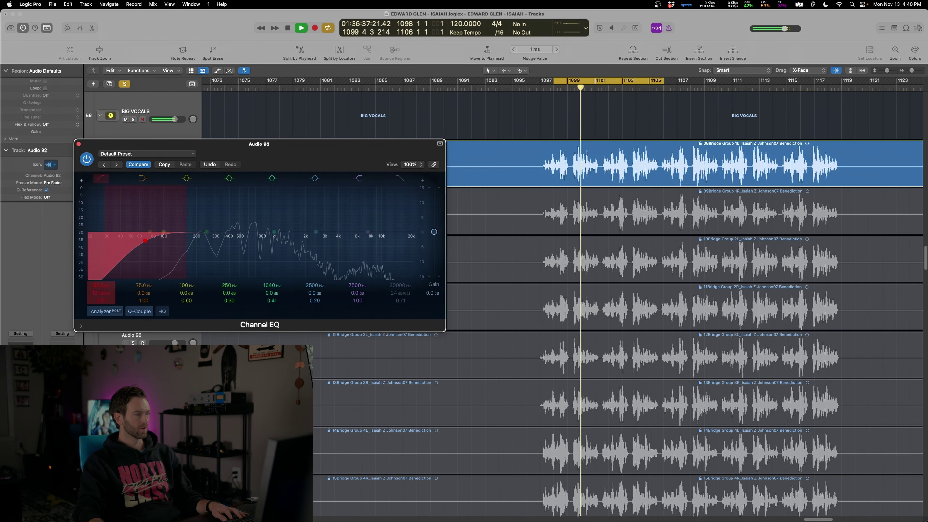
key(space)
- Shape the mid band of Audio 92's Channel EQ to 640 Hz, -1.5 dB with a Q of 0.71
drag(331, 163, 408, 145)
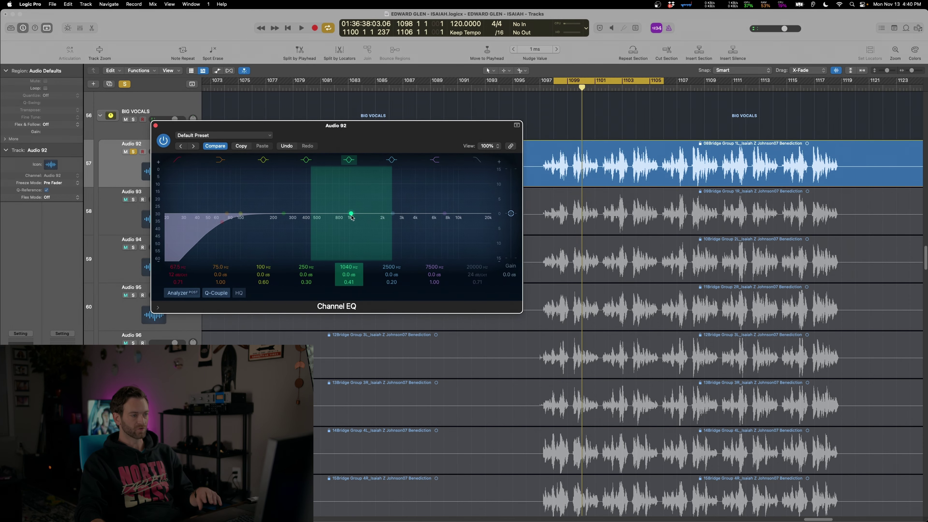
key(space)
drag(352, 216, 326, 219)
key(space)
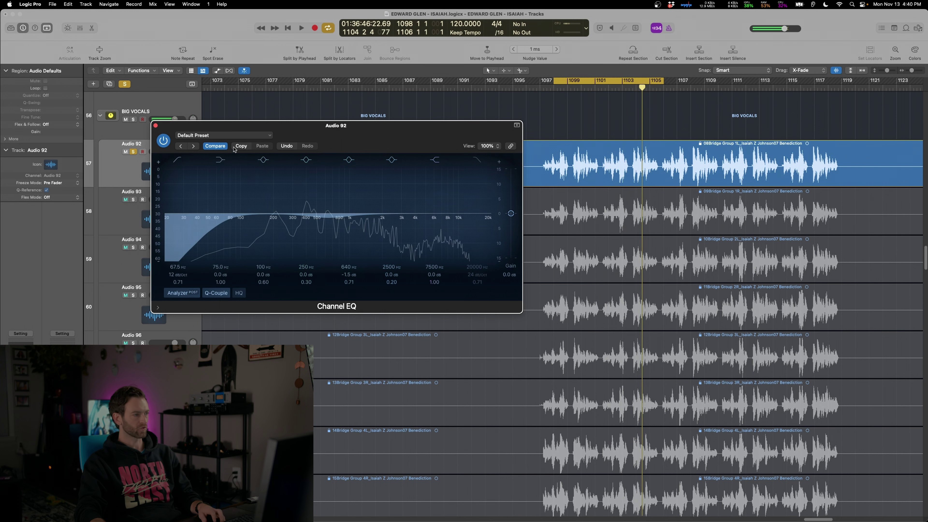
- Add Gain Reduction 2 to Audio 92, calibrate its input during playback, and set Light mode, lower Slay and Air at 55%
click(155, 126)
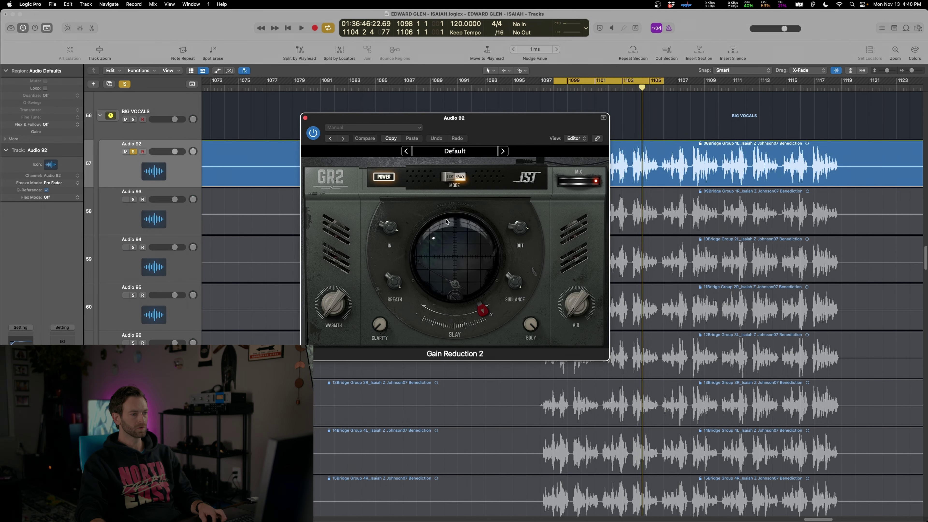
key(space)
shift+double_click(389, 228)
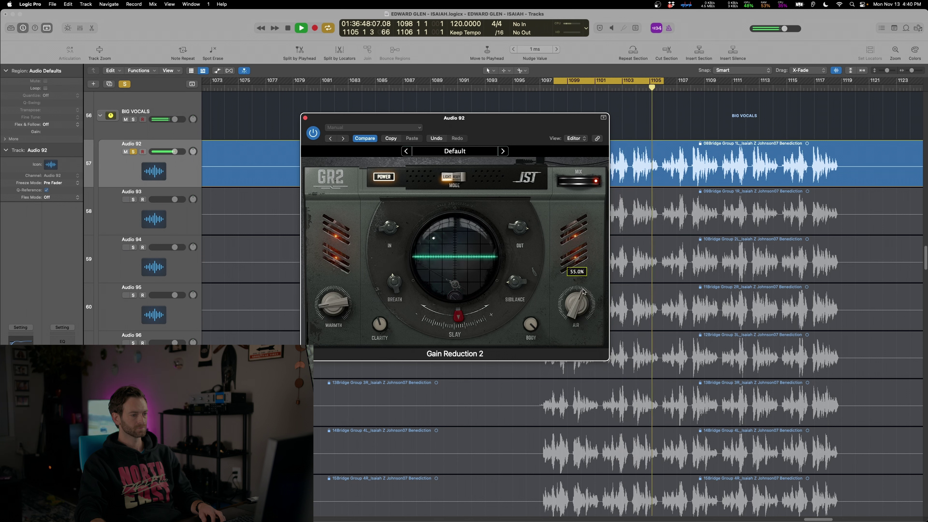
scroll(394, 231, down, 4)
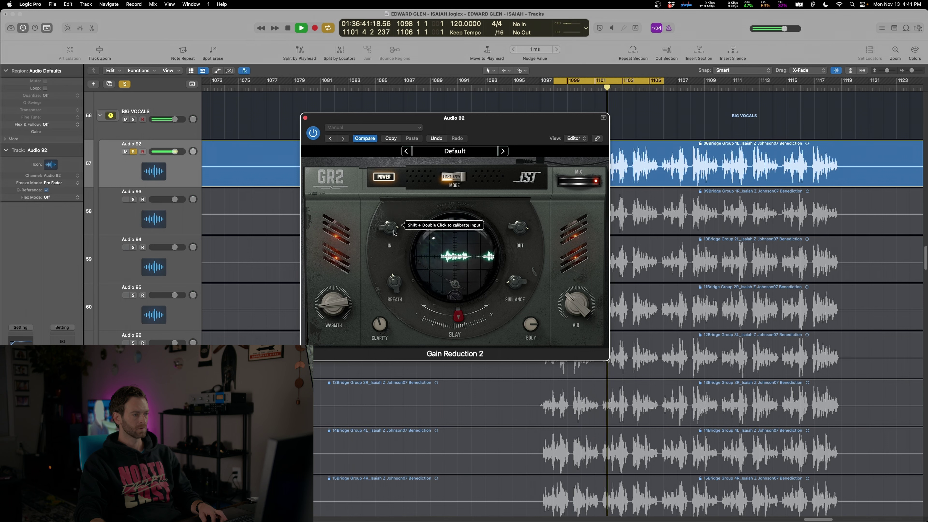
key(space)
key(super+w)
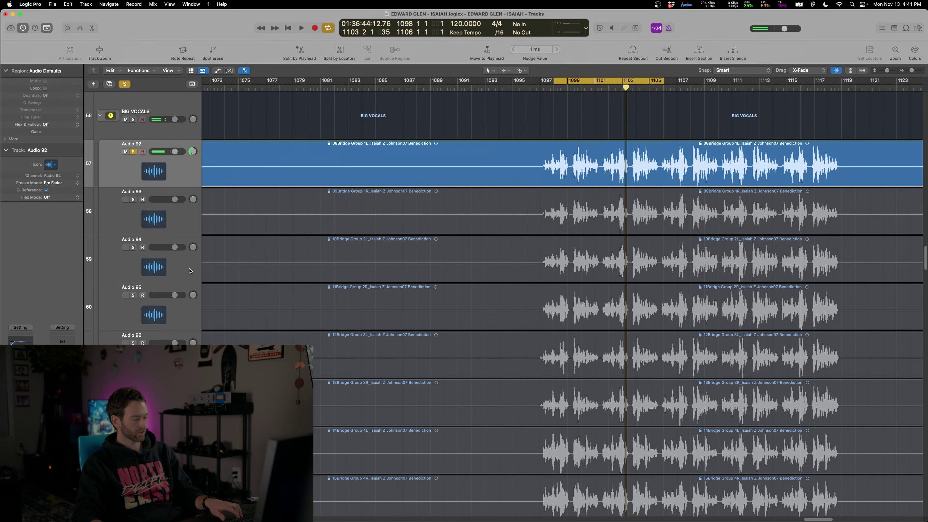
- Pan Audio 92 to -64 and copy its channel strip settings onto Audio 93 through Audio 99
key(Down)
key(Down)
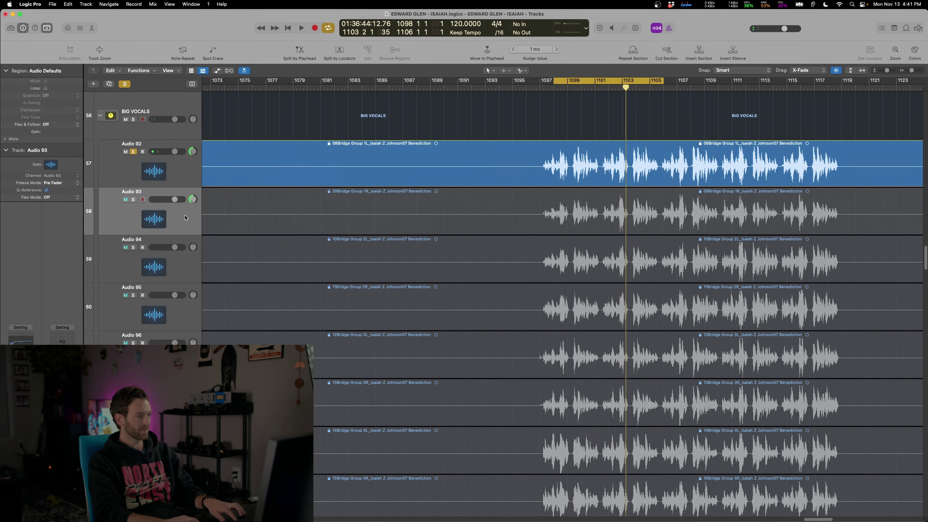
key(Down)
key(Down)
key(Down)
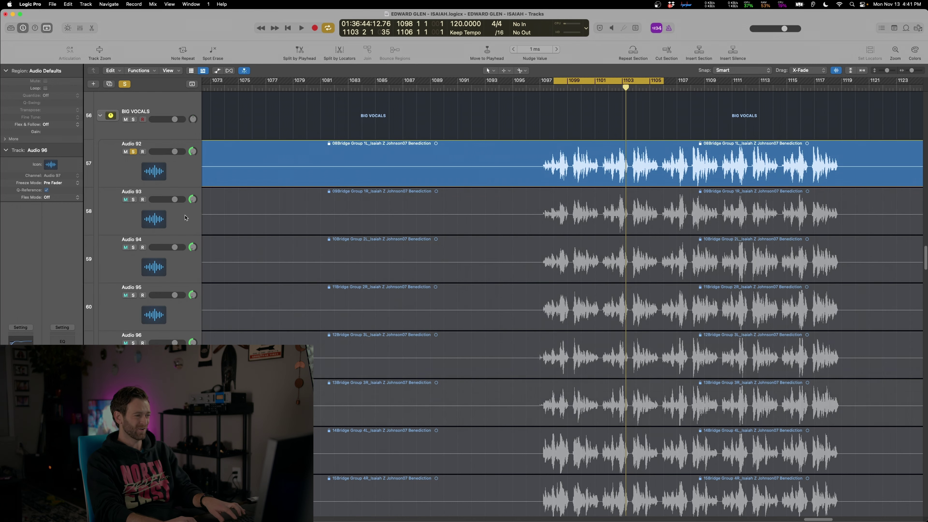
key(Down)
key(Down)
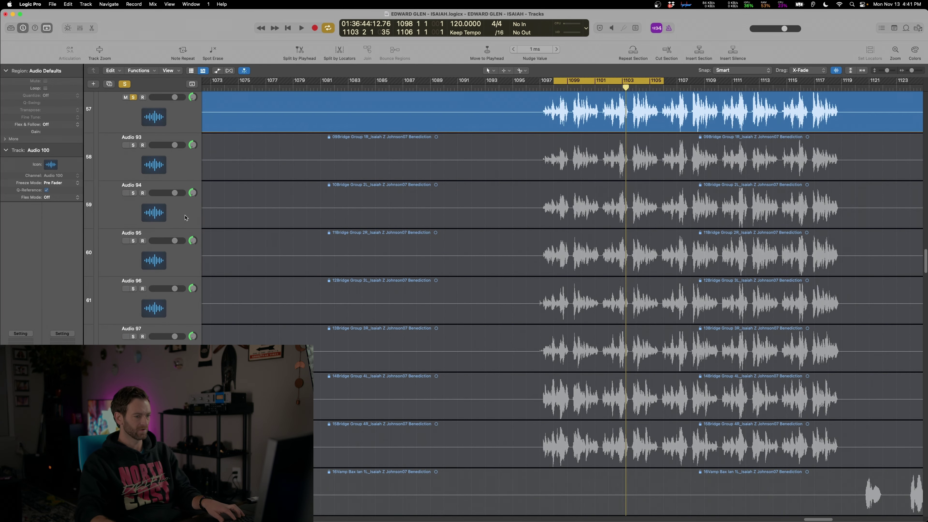
- Pan the right-side group vocals Audio 93, 95, 97 and 99 to +63
scroll(251, 345, up, 5)
click(187, 363)
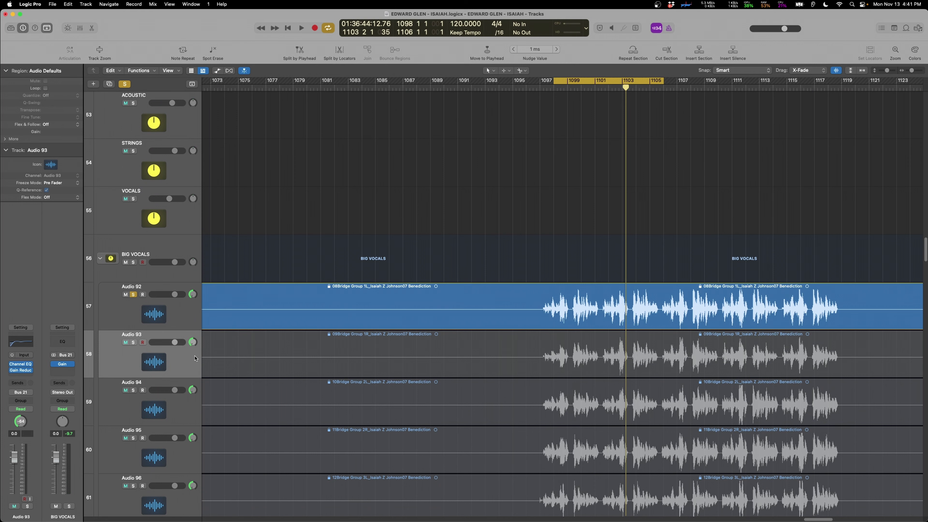
click(195, 397)
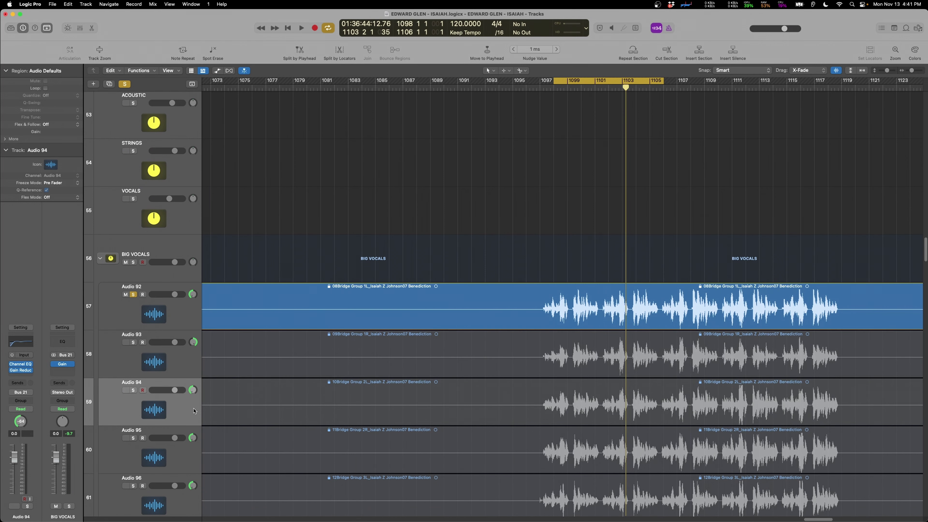
click(192, 437)
scroll(193, 437, down, 3)
click(194, 365)
click(194, 410)
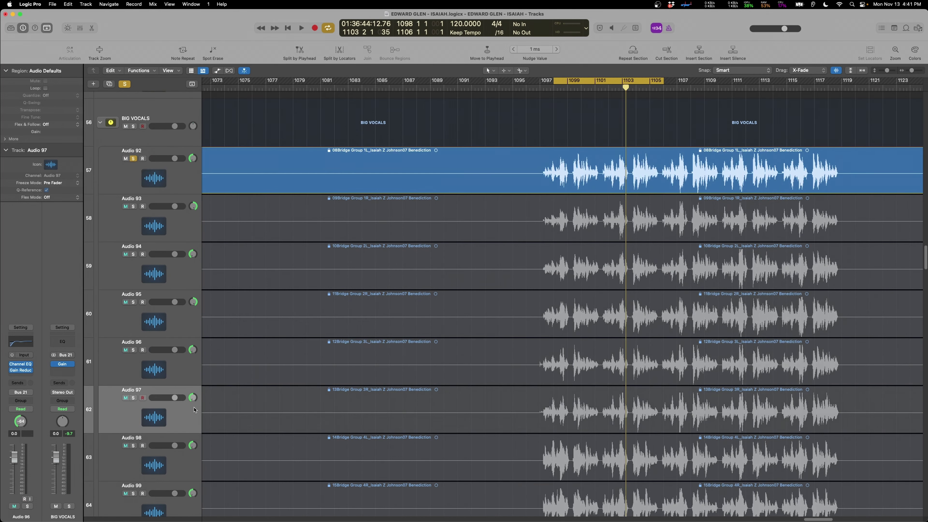
click(207, 495)
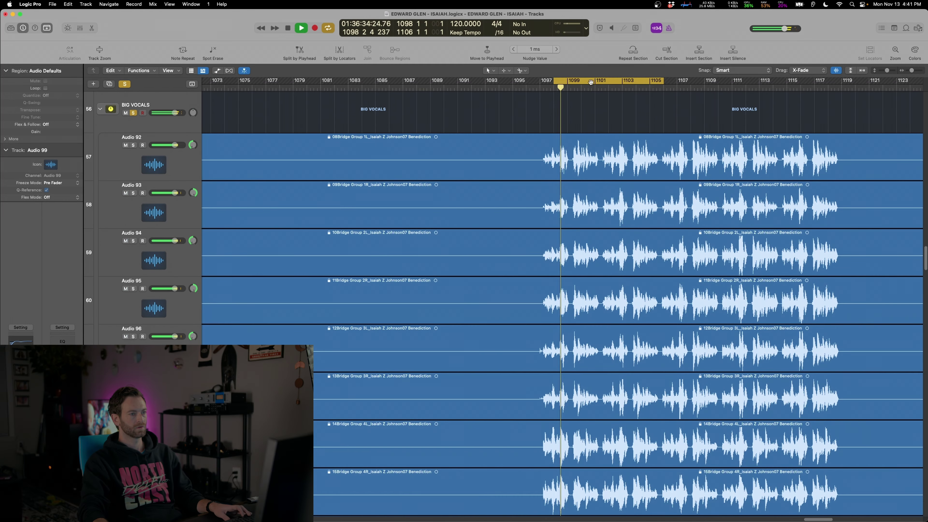
- Turn off the cycle and the BIG VOCALS solo, and play the bridge vocals in the full mix
scroll(579, 112, down, 1)
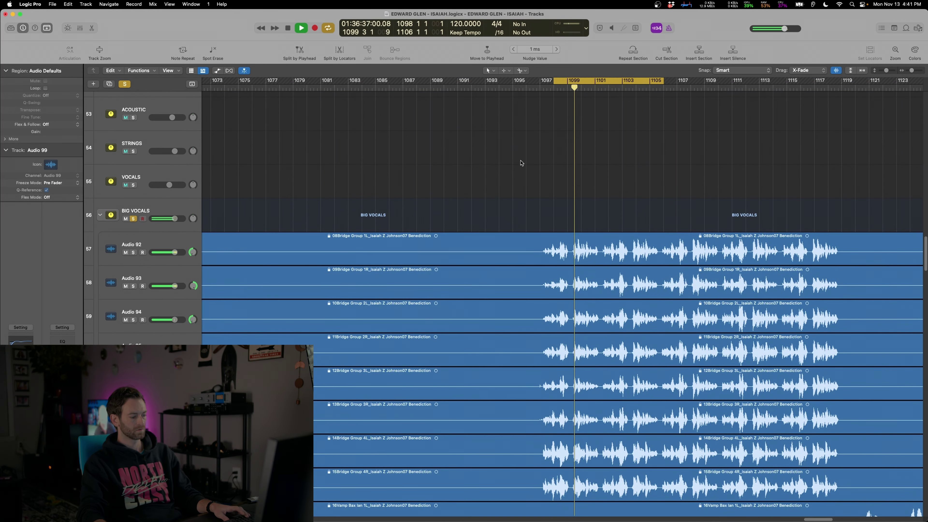
key(x)
key(x)
key(c)
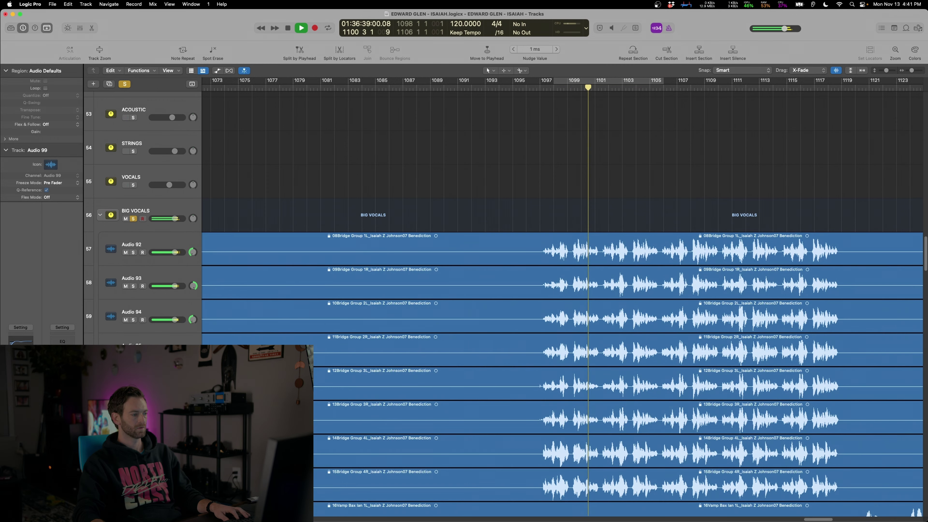
key(s)
key(space)
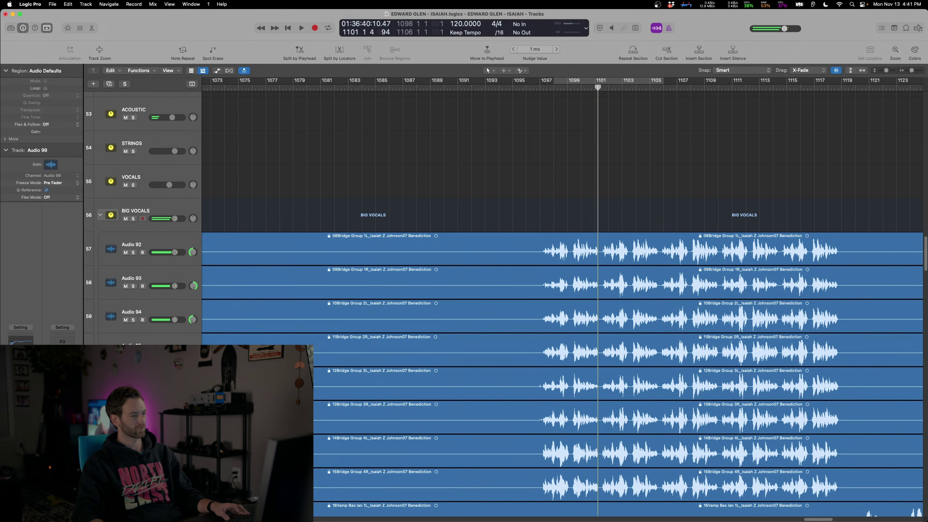
scroll(591, 178, up, 2)
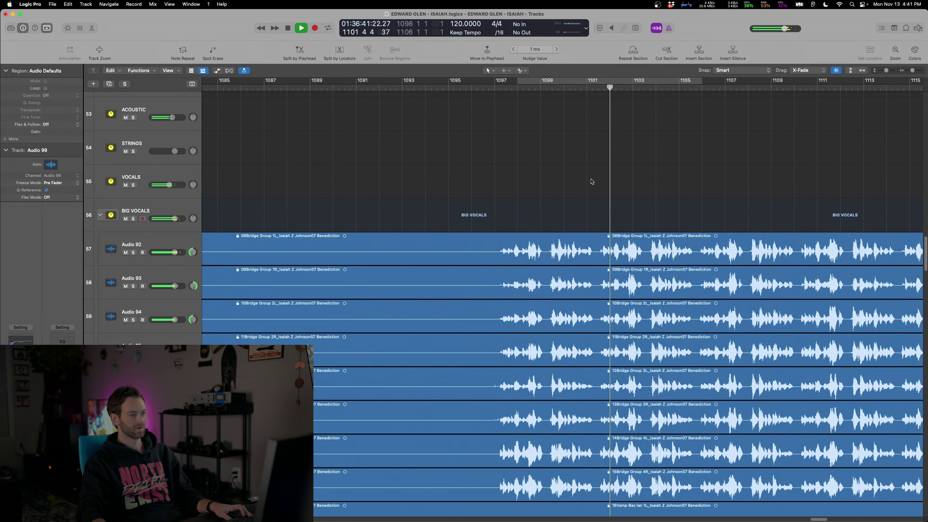
- Route the BIG VOCALS stack's output to Bus 20 and lower its fader to -5.5 dB
click(158, 208)
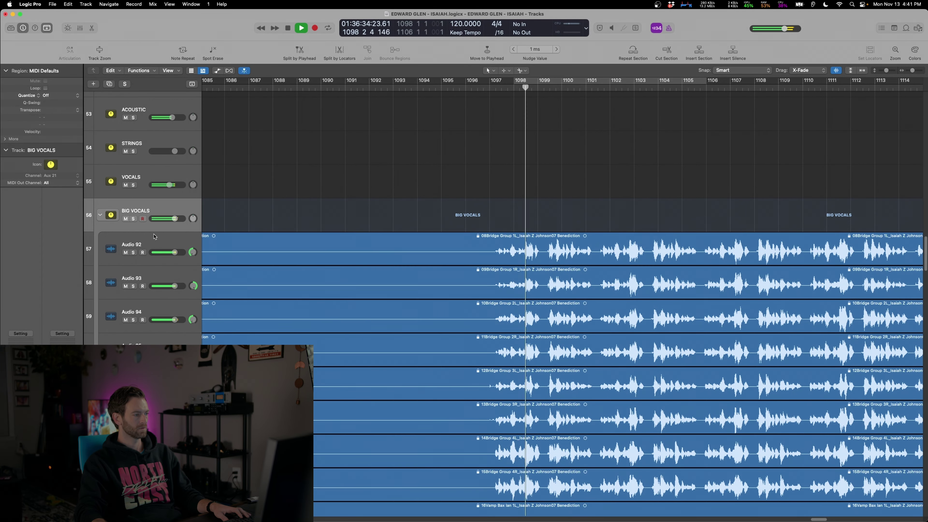
key(space)
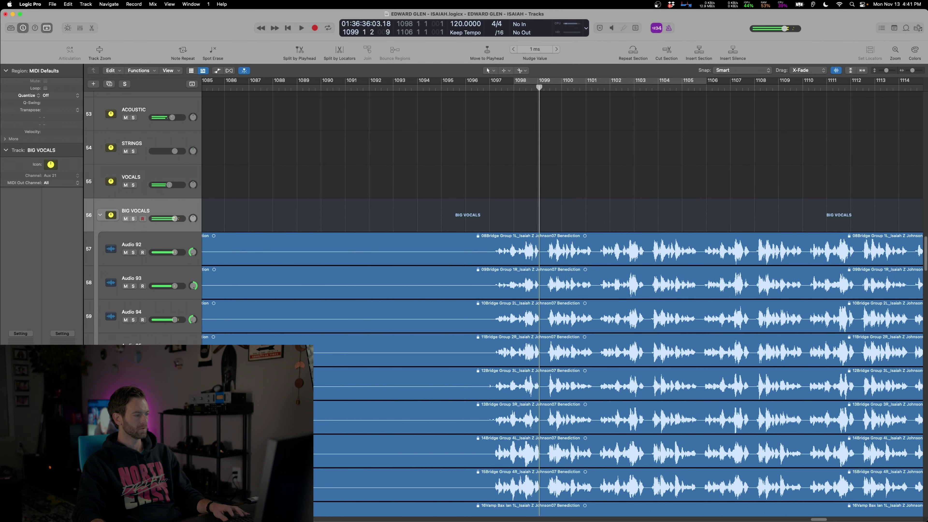
click(27, 342)
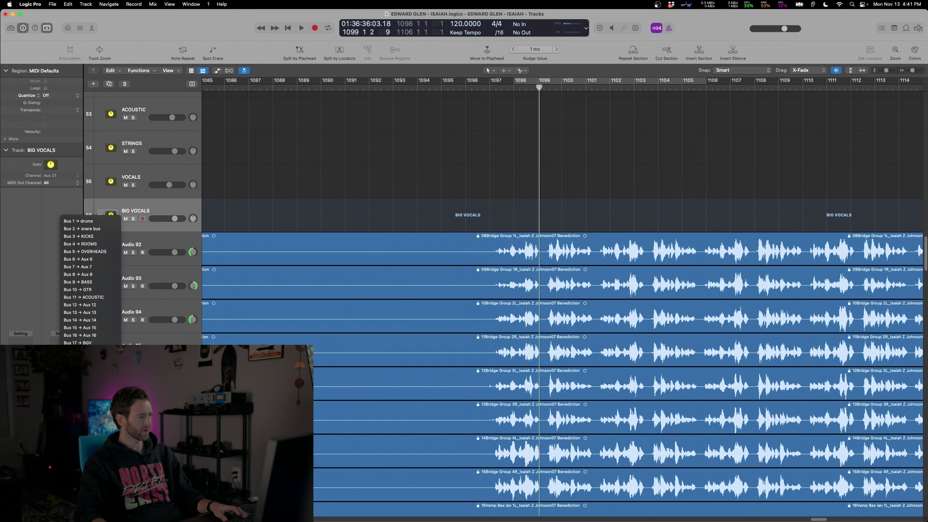
key(Escape)
key(space)
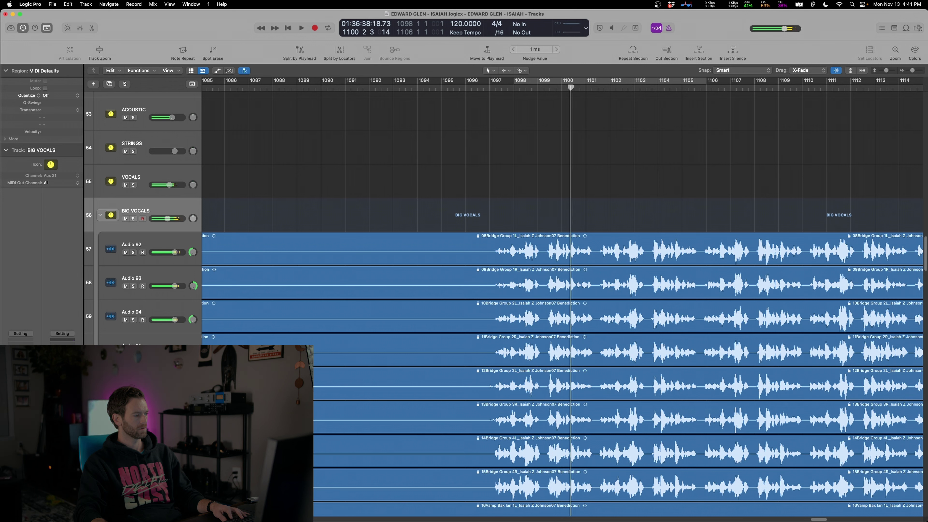
- Insert a Compressor on the soloed BIG VOCALS stack, choose Vintage VCA, set the attack to 8.0 ms, and adjust ratio and release
click(20, 339)
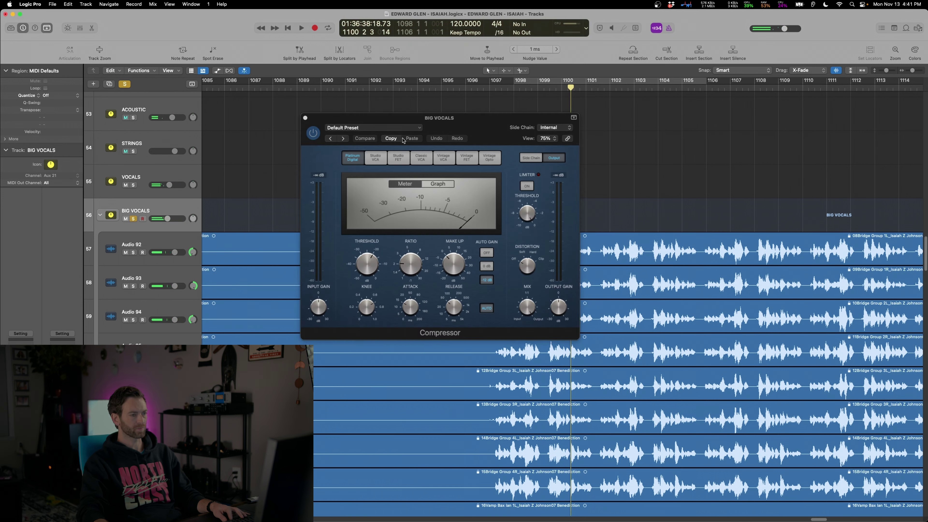
key(space)
click(443, 157)
drag(409, 277, 409, 269)
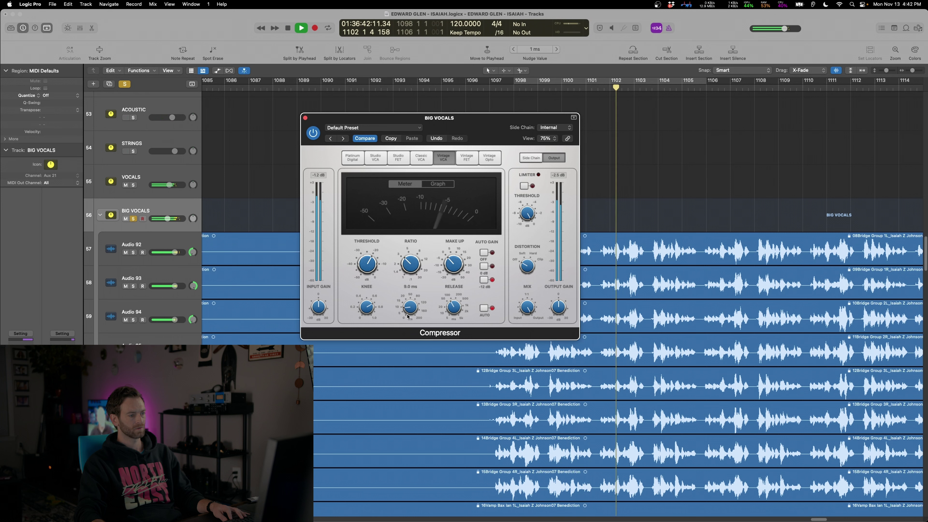
drag(459, 306, 459, 309)
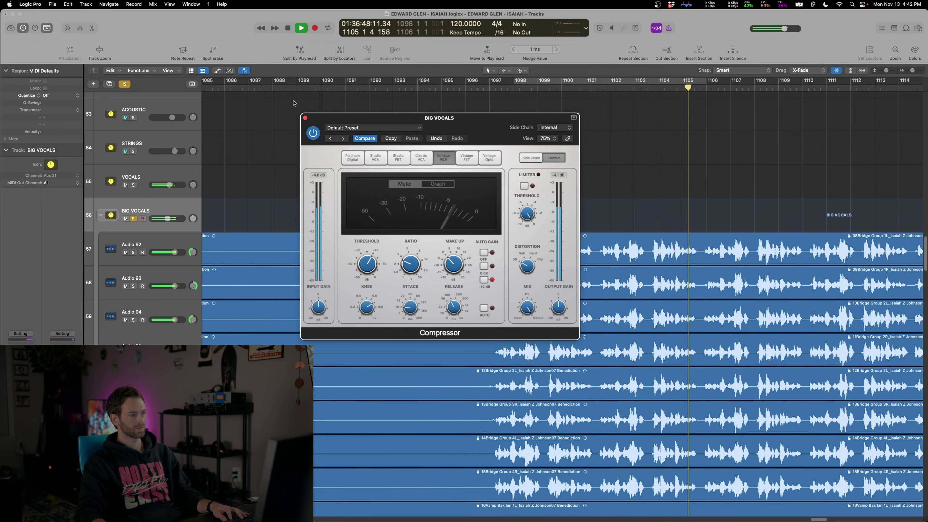
click(305, 118)
key(space)
- Solo Audio 92, insert the Sibilance (m) de-esser on it, and start playback from about bar 1098
key(Down)
scroll(349, 396, down, 2)
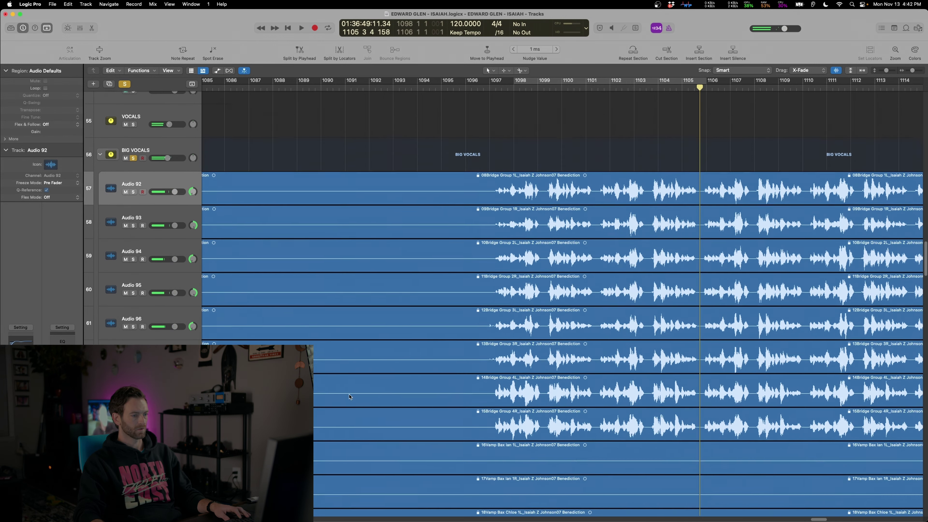
key(x)
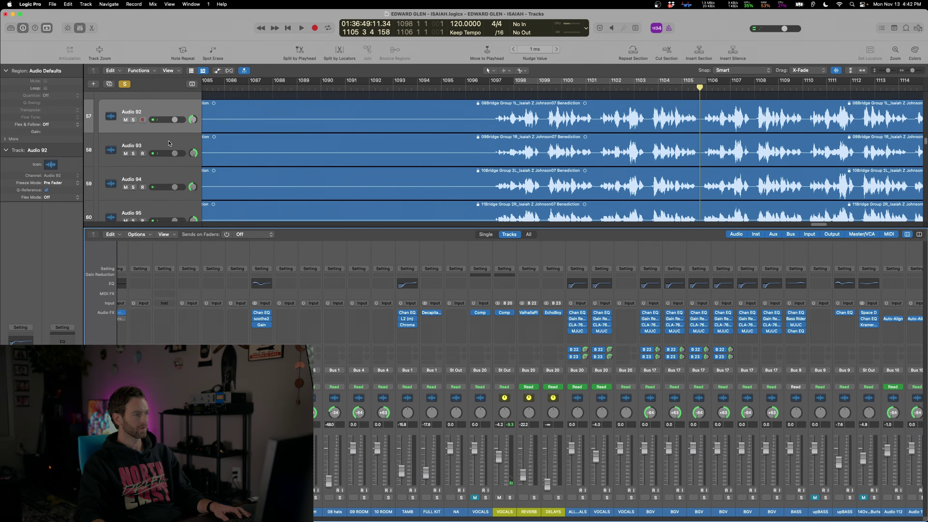
click(572, 498)
click(548, 498)
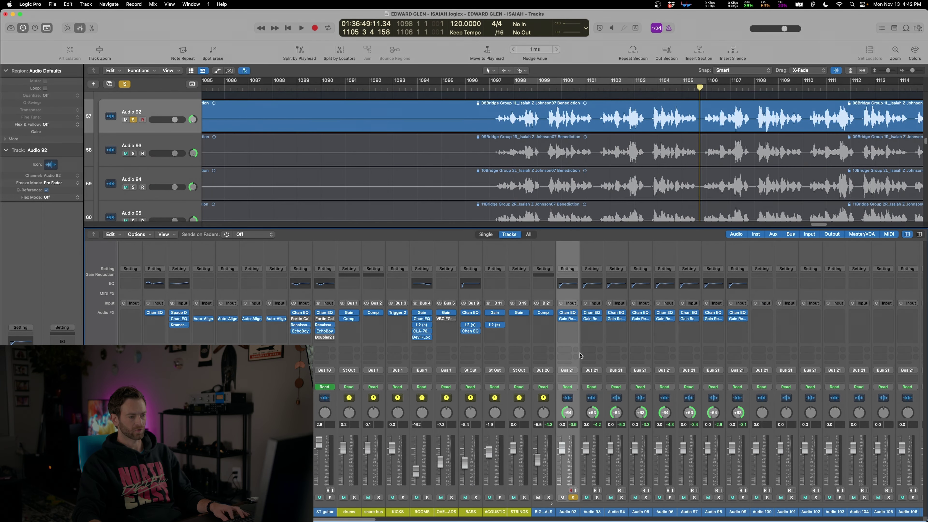
click(567, 331)
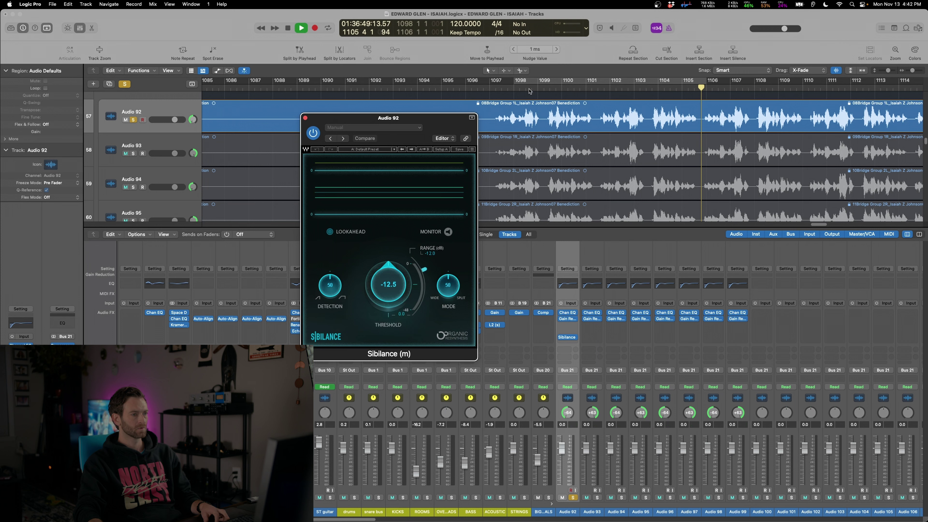
double_click(517, 91)
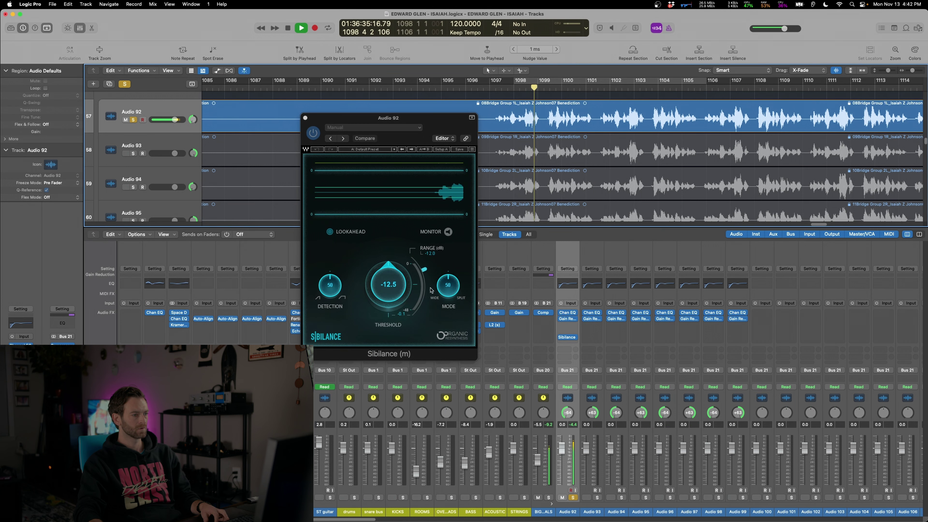
- Set Audio 92's Sibilance to detection 35, threshold -16.2 and mode 53 with Lookahead on, checking it through Monitor
click(365, 295)
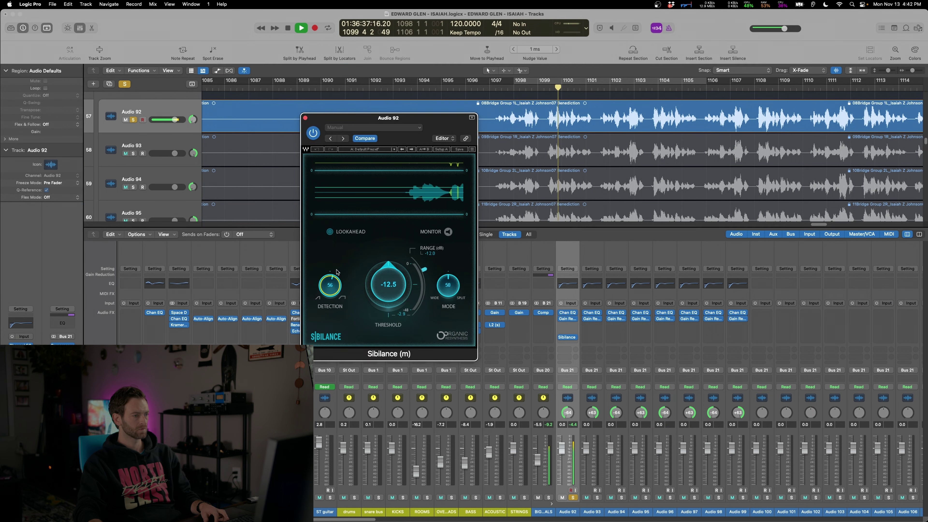
drag(388, 300, 381, 319)
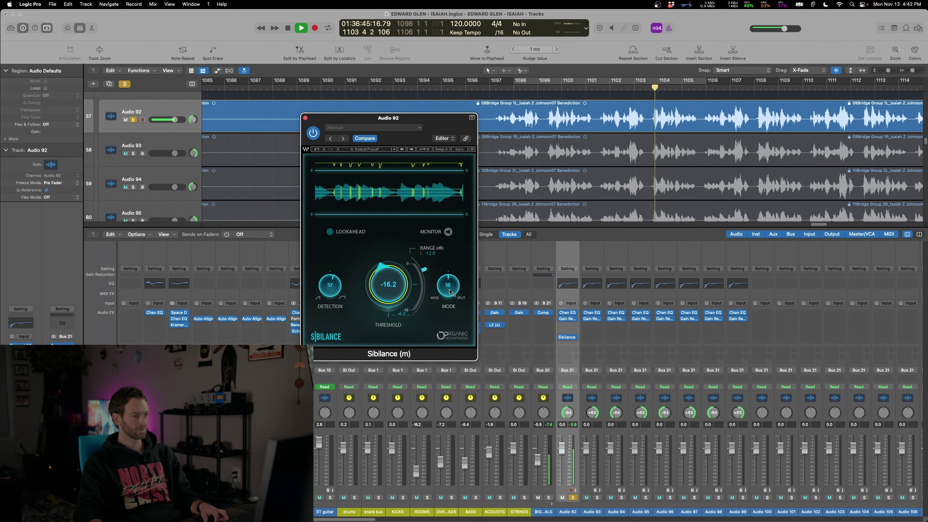
drag(450, 292, 452, 285)
click(448, 232)
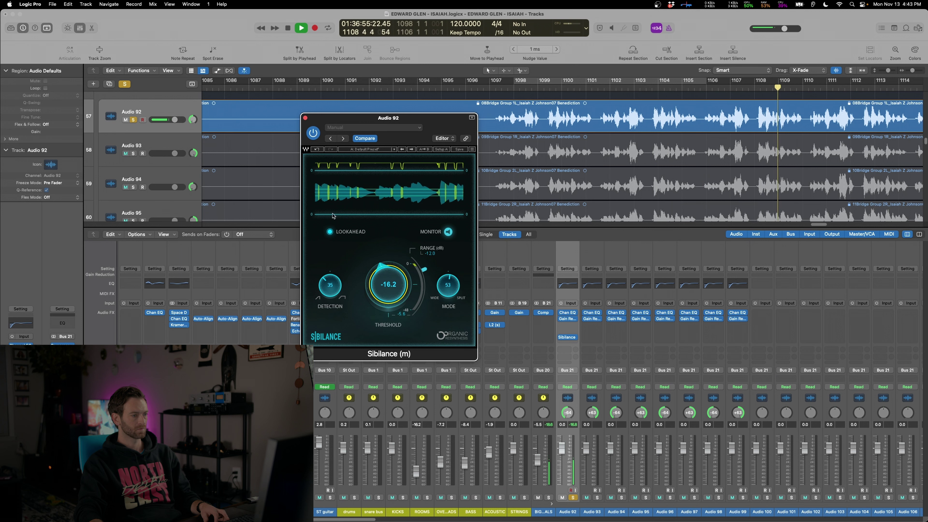
click(448, 231)
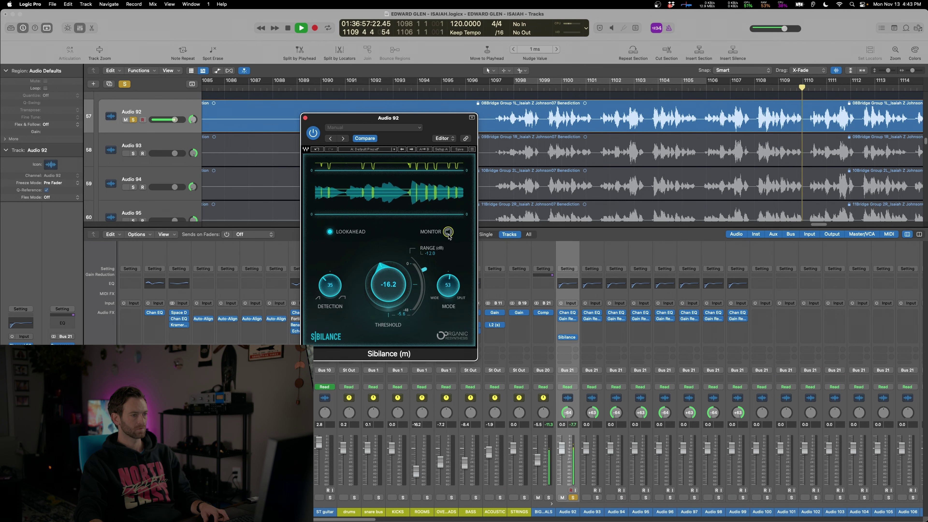
key(v)
key(space)
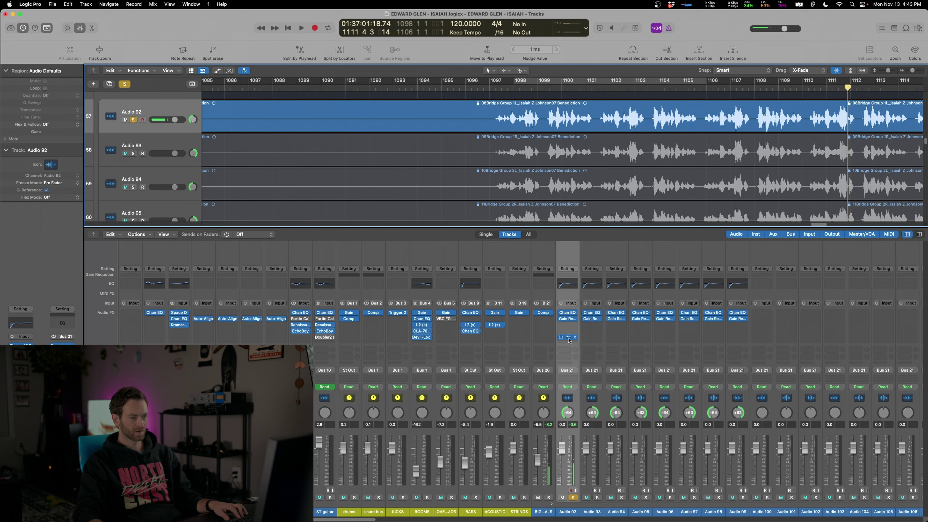
- Copy Audio 92's Sibilance (m) de-esser with its settings onto the channel strips of Audio 93 through Audio 99
drag(568, 338, 592, 337)
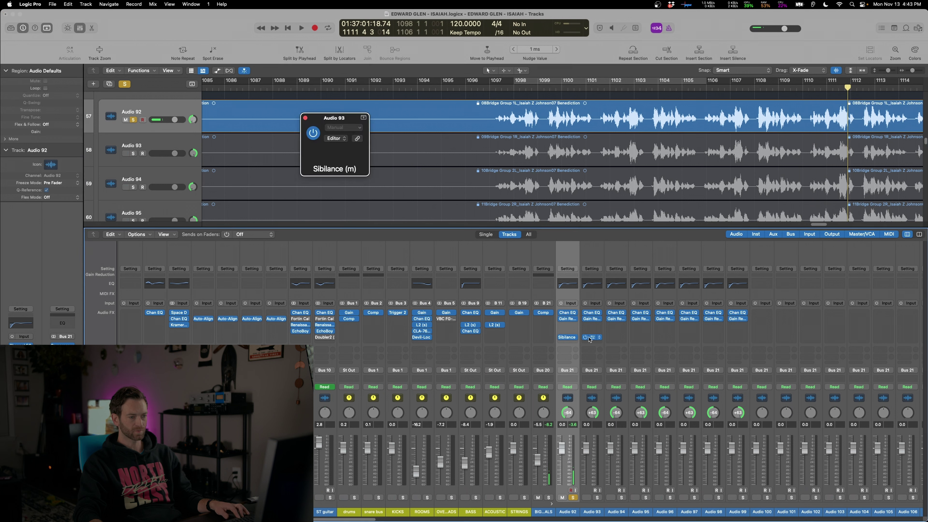
click(591, 337)
click(615, 338)
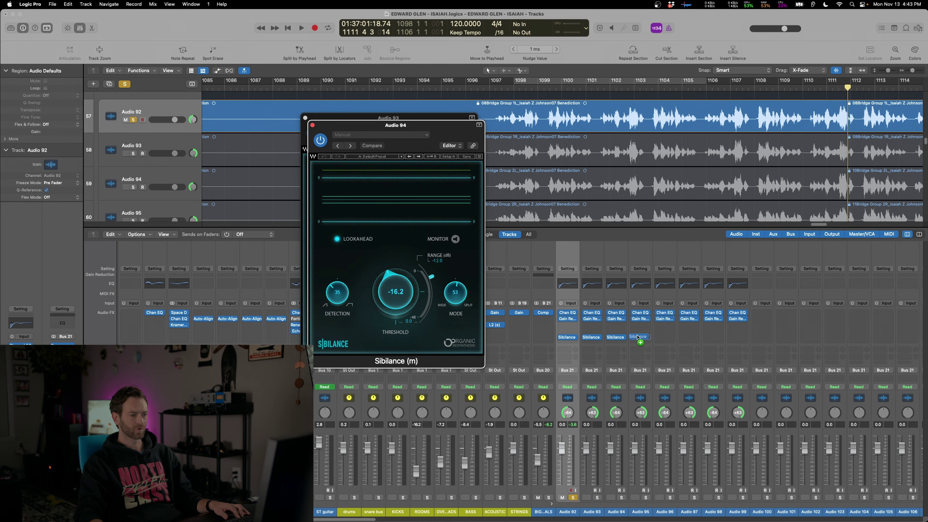
click(640, 337)
click(664, 337)
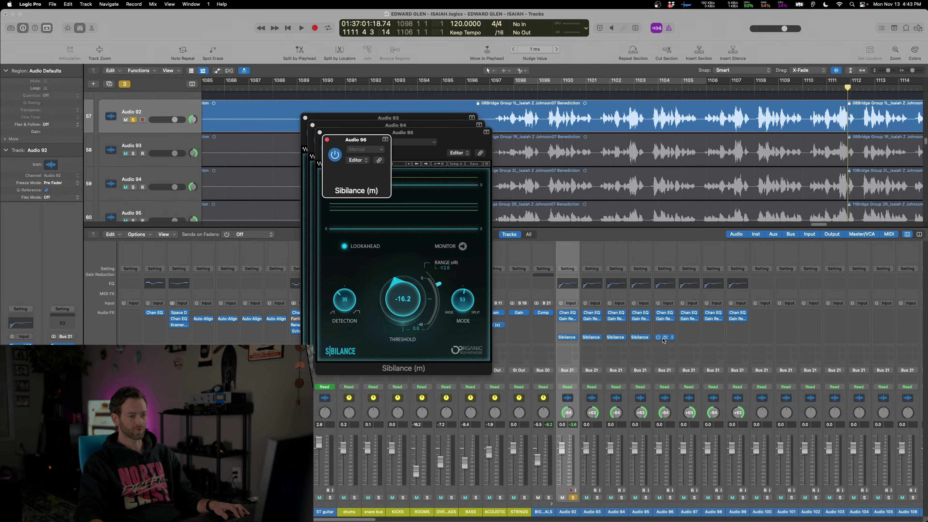
click(689, 337)
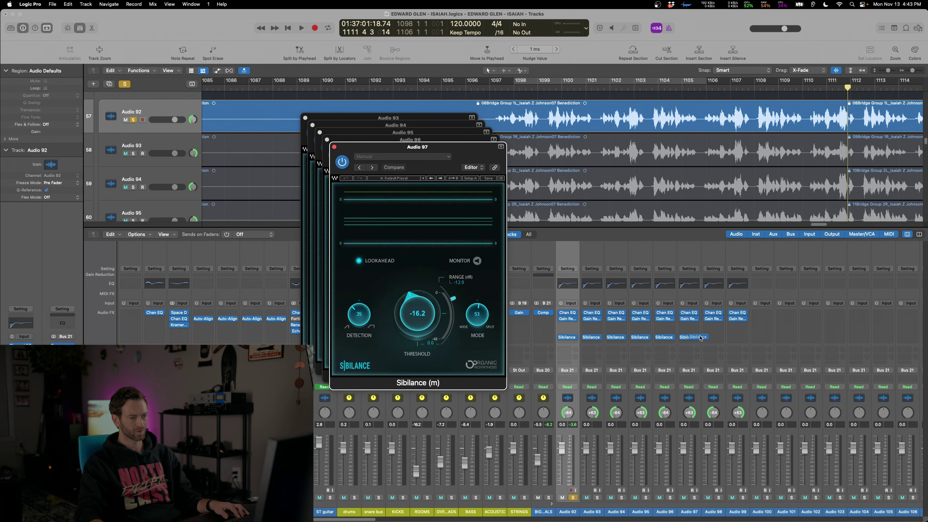
click(713, 338)
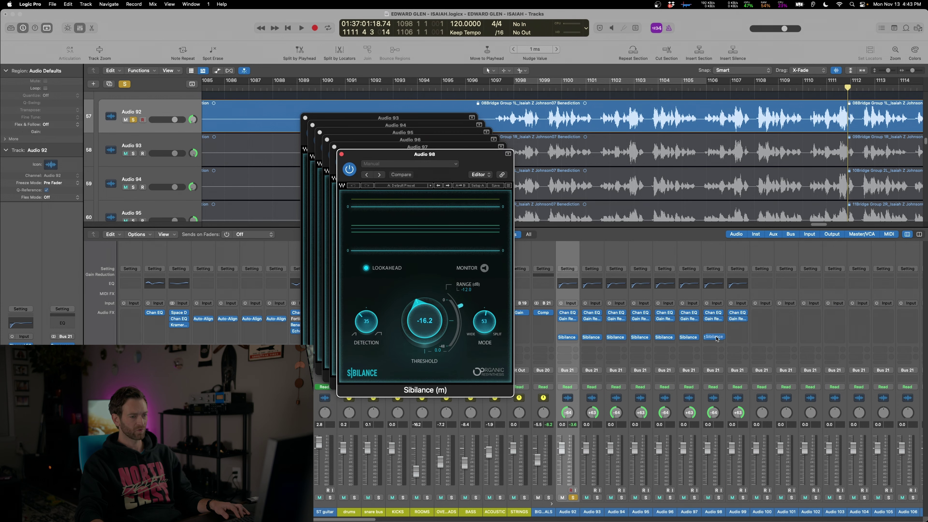
click(735, 338)
- Close the open Sibilance plug-in windows of the group vocal tracks
click(349, 162)
click(342, 154)
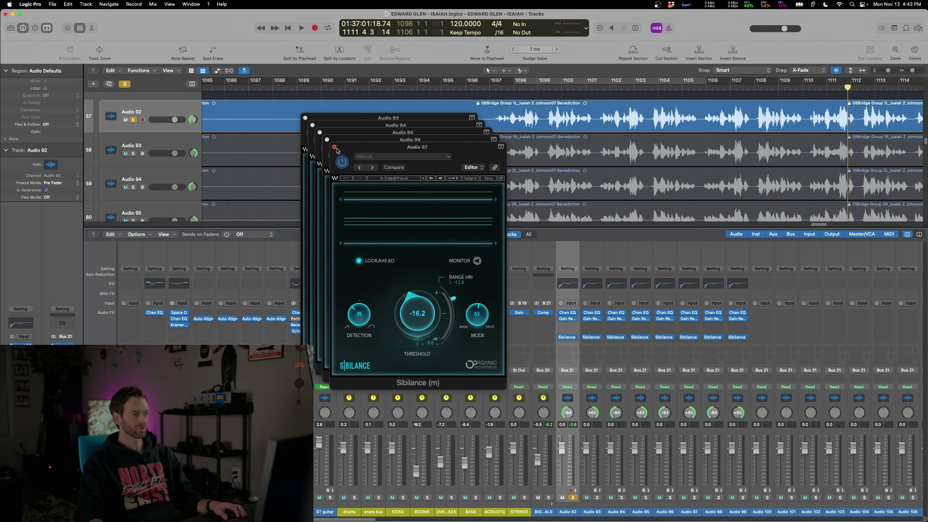
click(334, 147)
click(327, 139)
click(319, 132)
click(311, 125)
click(305, 117)
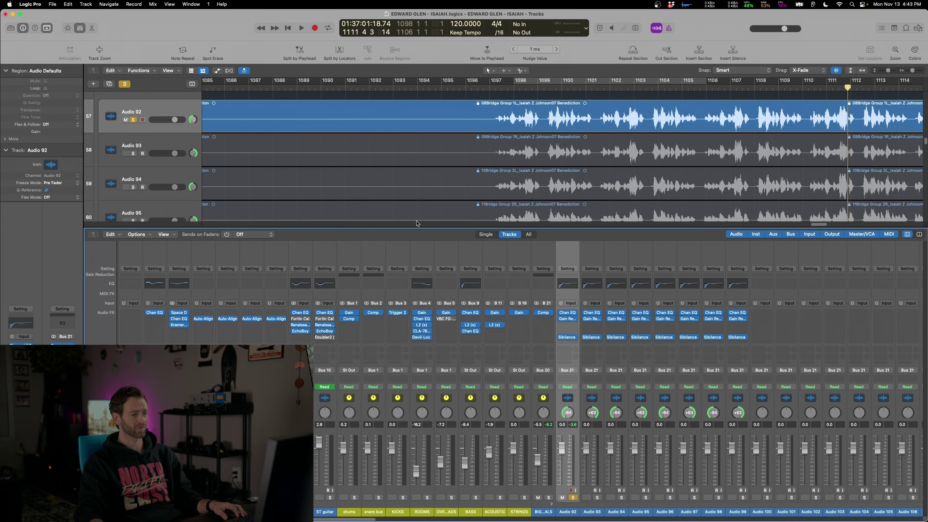
- Unsolo Audio 92, play the full mix from about bar 1112, and hide the mixer
click(573, 498)
key(space)
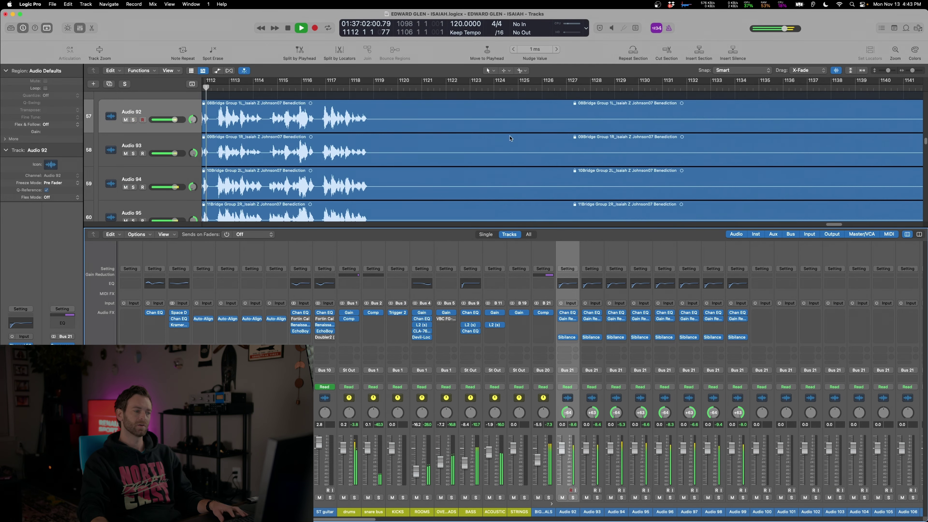
key(x)
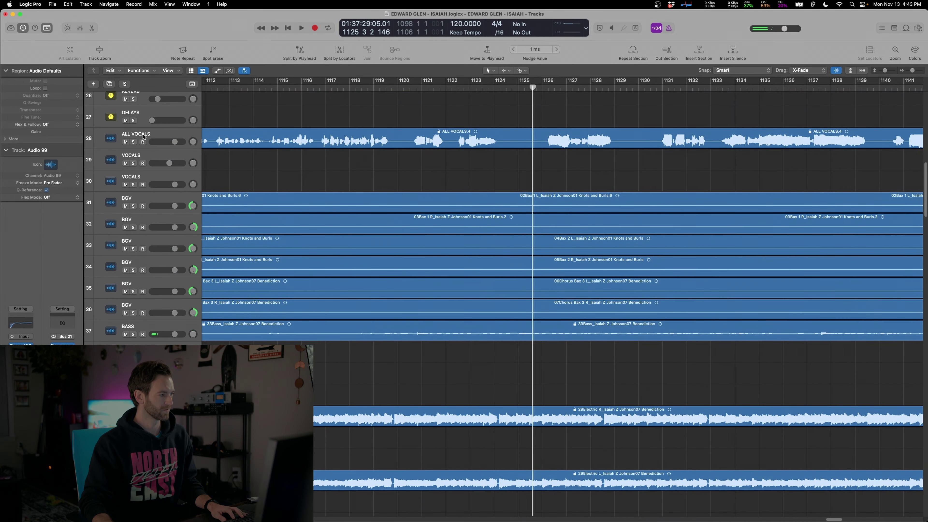
- Copy the Bridge Group tracks' channel strip settings and panning onto the Vamp Bax tracks, working down from Audio 100
click(142, 136)
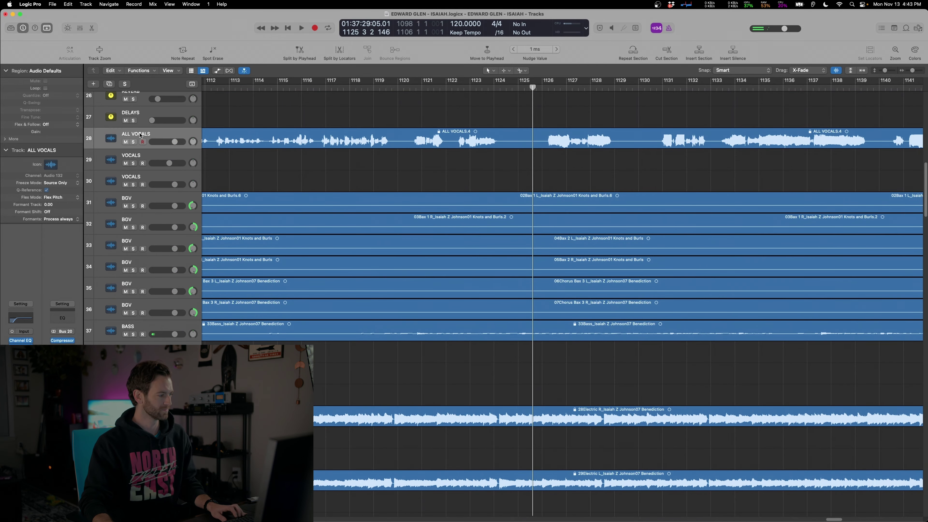
scroll(146, 175, down, 15)
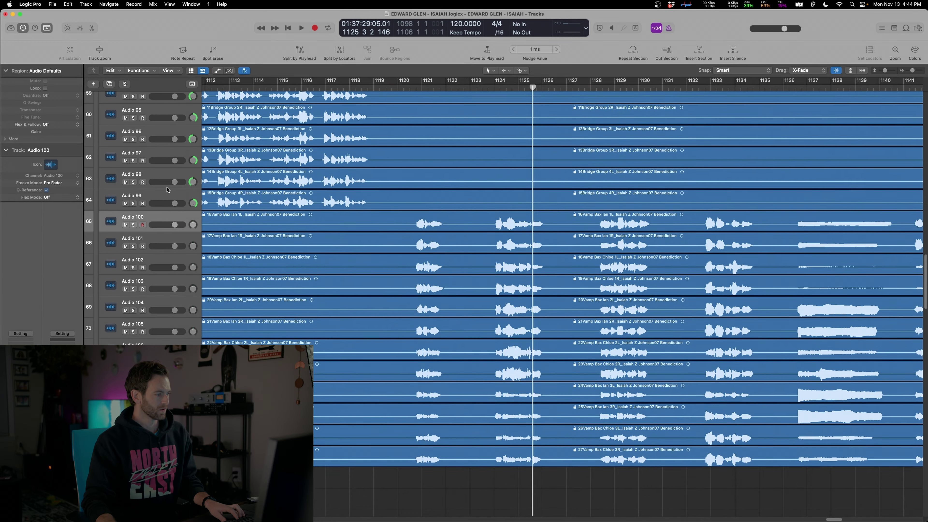
click(149, 218)
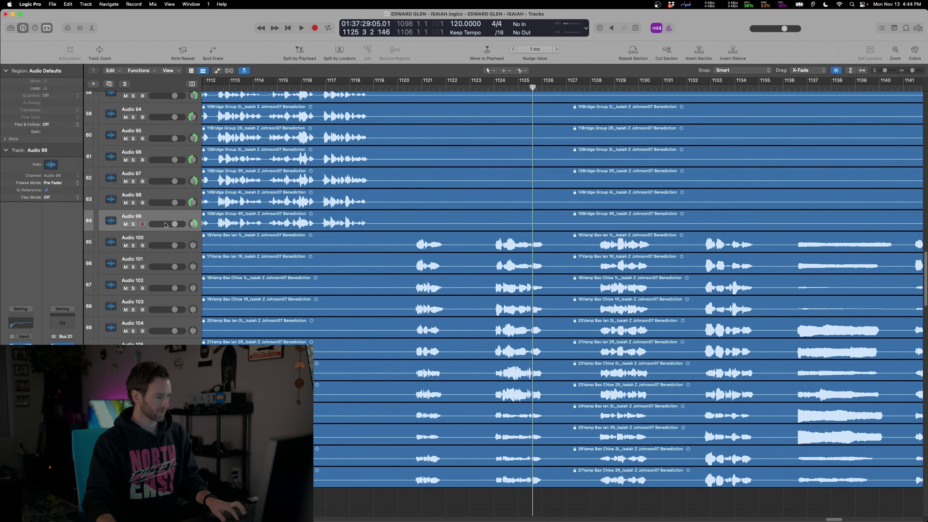
key(Down)
key(Down)
key(Down)
key(Down)
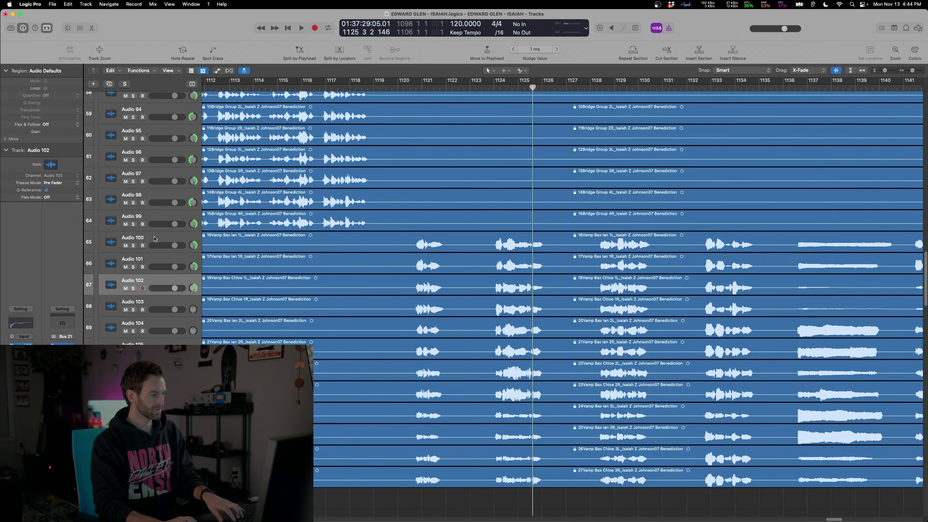
key(Down)
key(Down)
key(Down)
key(Down)
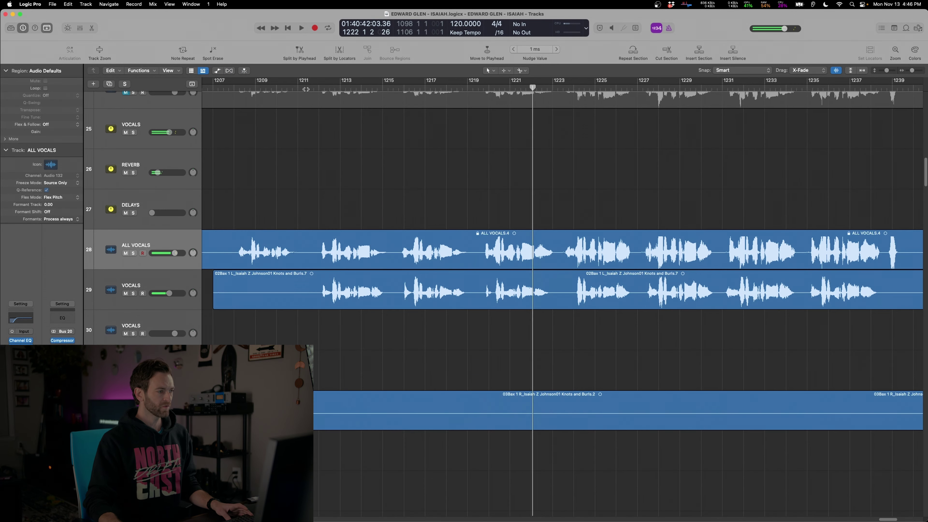
- Split the ALL VOCALS region and the VOCALS double below it at about bar 1211 and mute the parts before it
key(space)
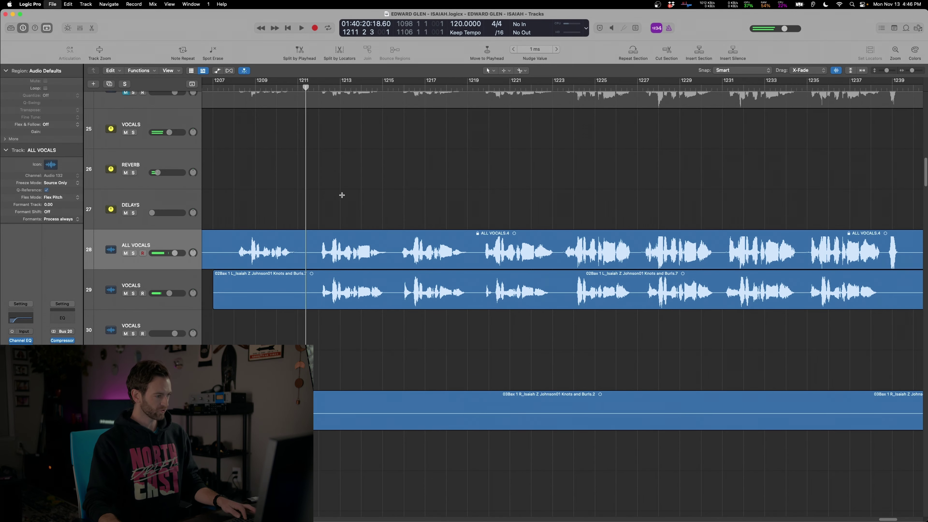
key(super+Right)
key(super+Right)
key(super+Down)
key(super+Down)
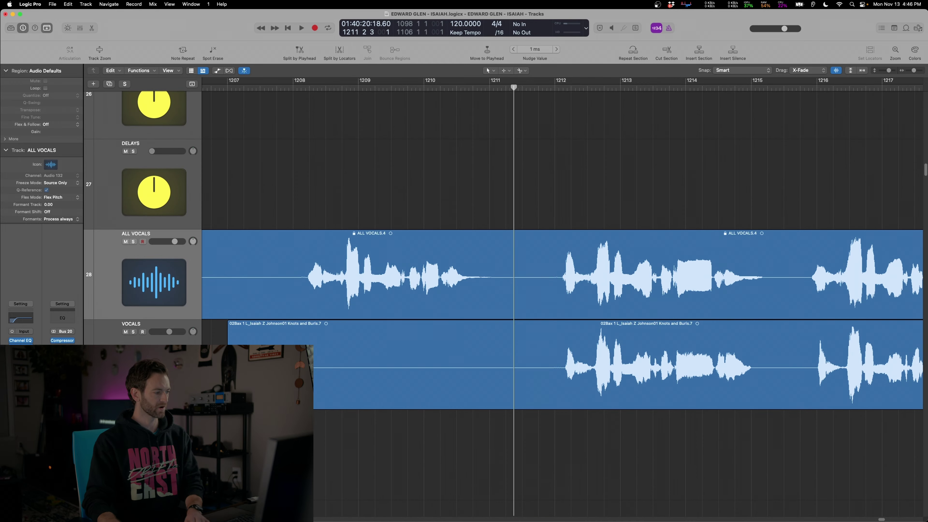
key(Down)
key(super+Left)
key(super+Left)
key(super+Left)
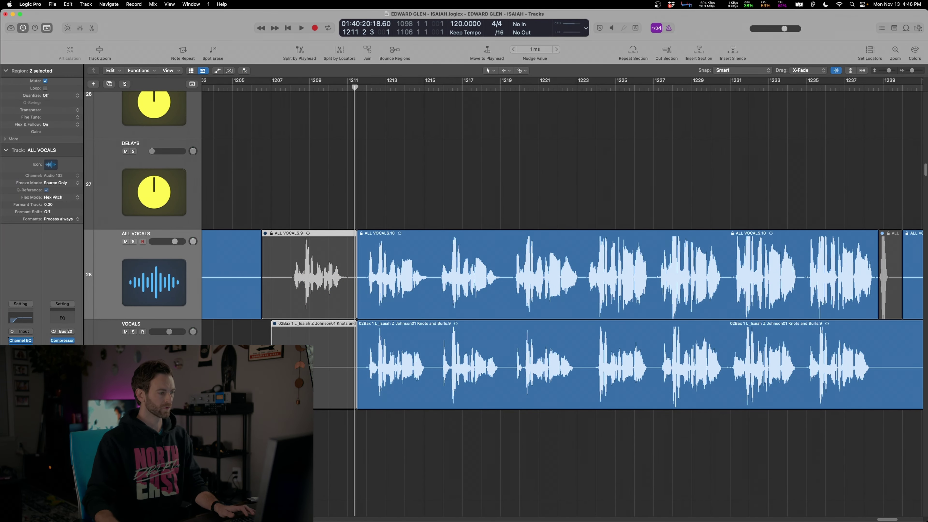
- Launch Revoice Pro and insert RevoiceProLink AU as the first plug-in on the ALL VOCALS and VOCALS tracks
key(super+Tab)
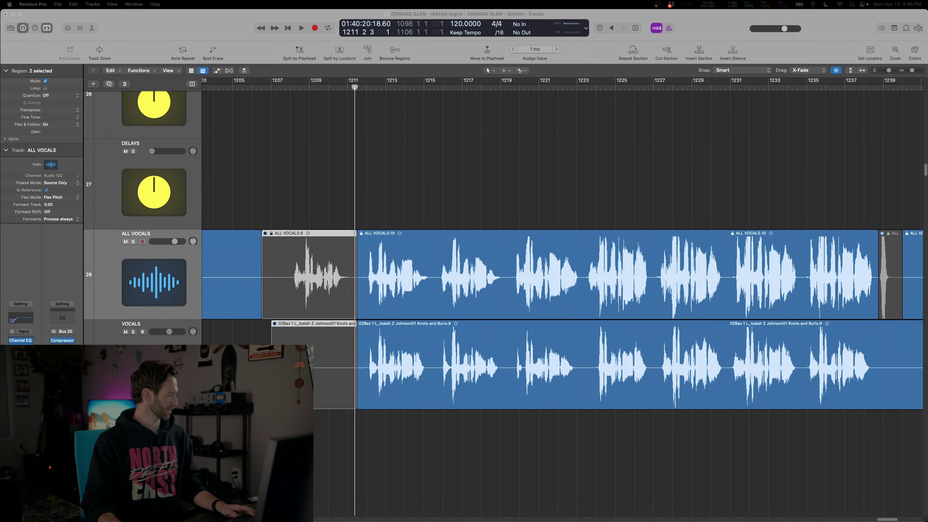
click(32, 340)
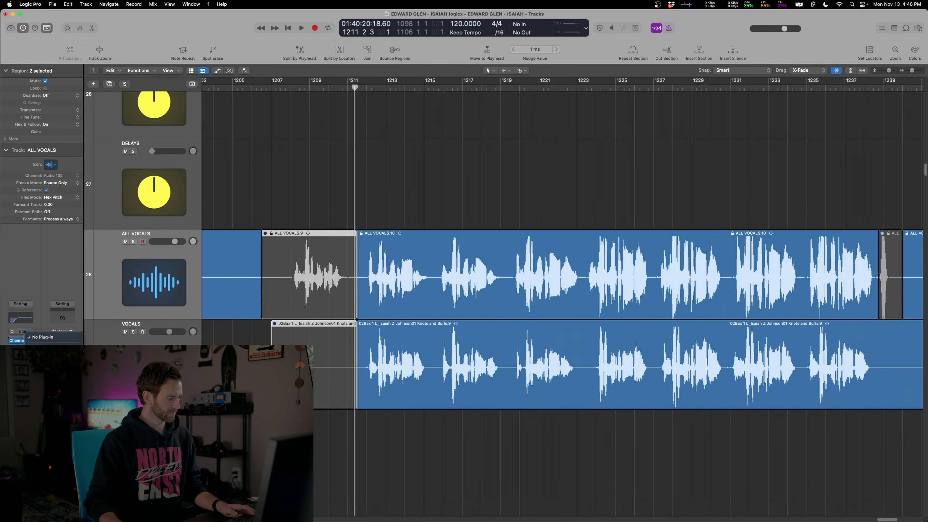
key(Down)
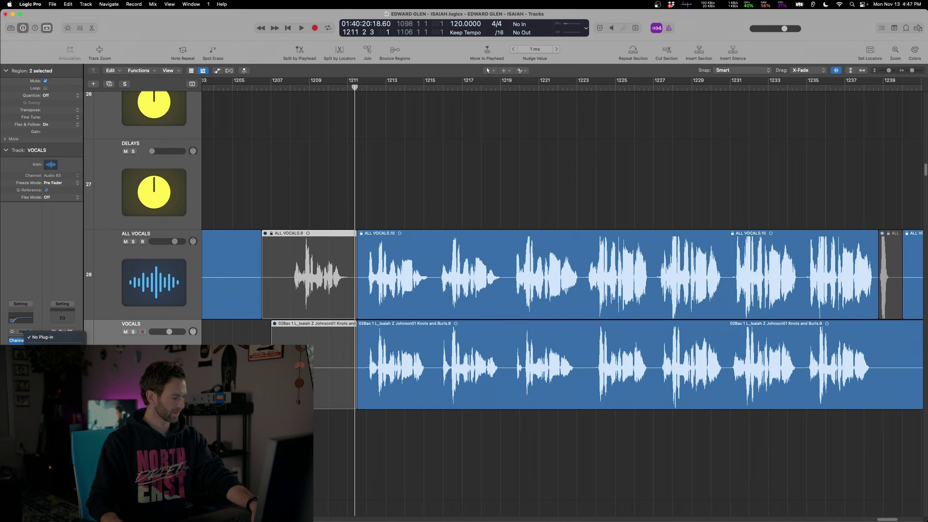
key(Return)
drag(490, 166, 343, 221)
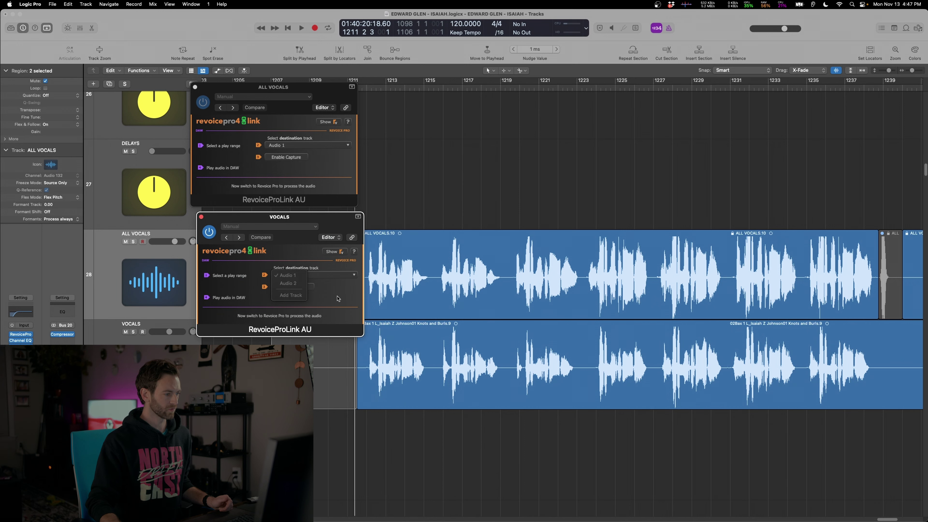
- Play briefly to register the tracks, set the VOCALS link's destination track to Audio 2, and return to about bar 1211
key(space)
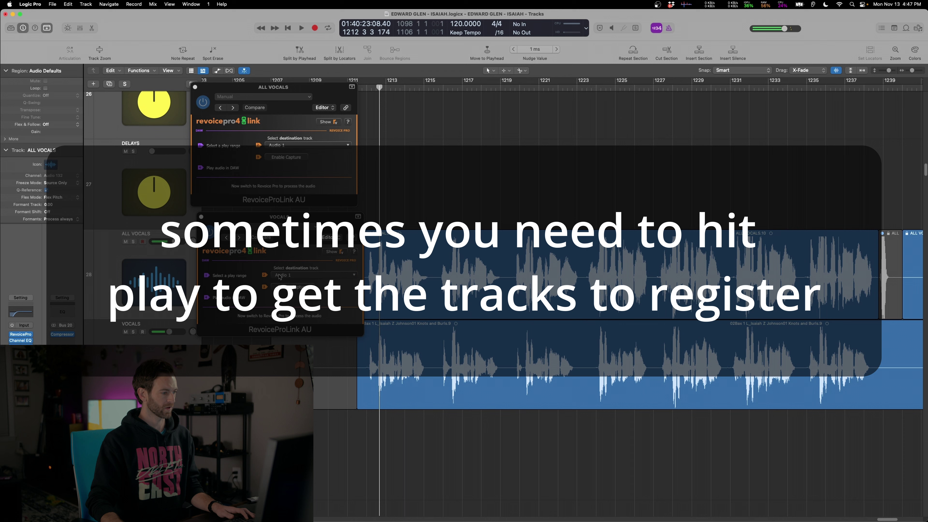
click(281, 276)
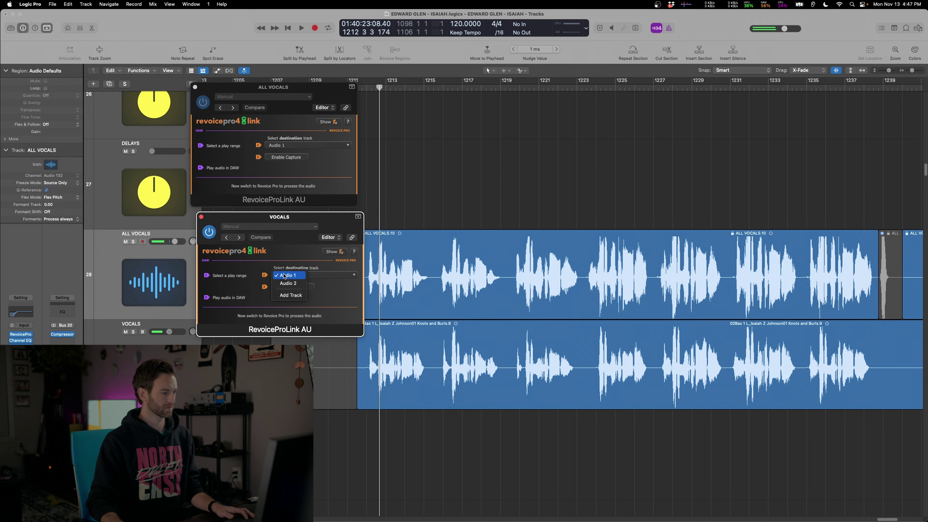
click(291, 284)
key(space)
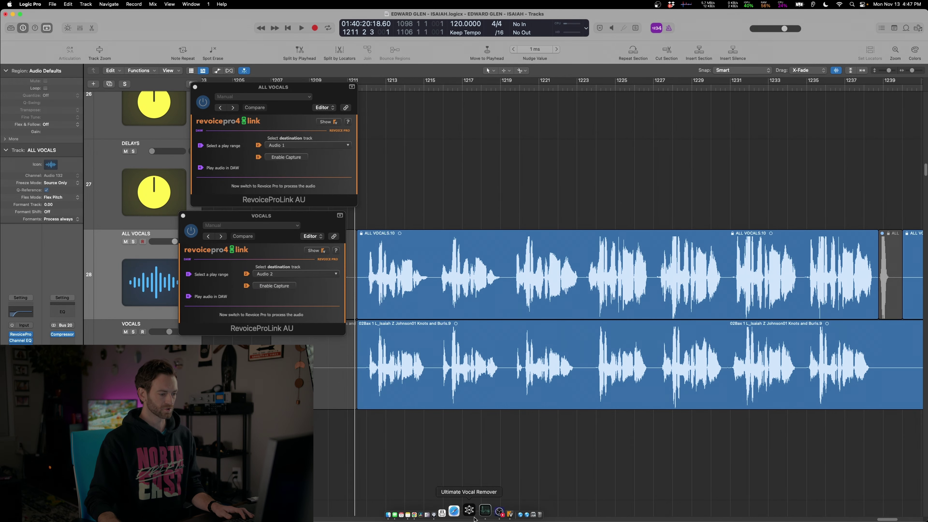
- Show Revoice Pro, enable capture on both links, and capture both vocals by playing from about bar 1211 to 1239
click(490, 511)
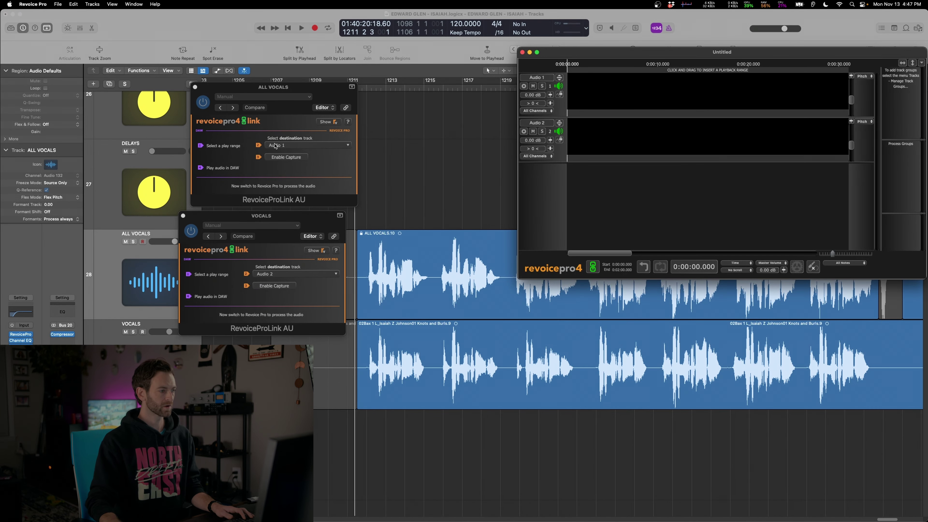
click(291, 160)
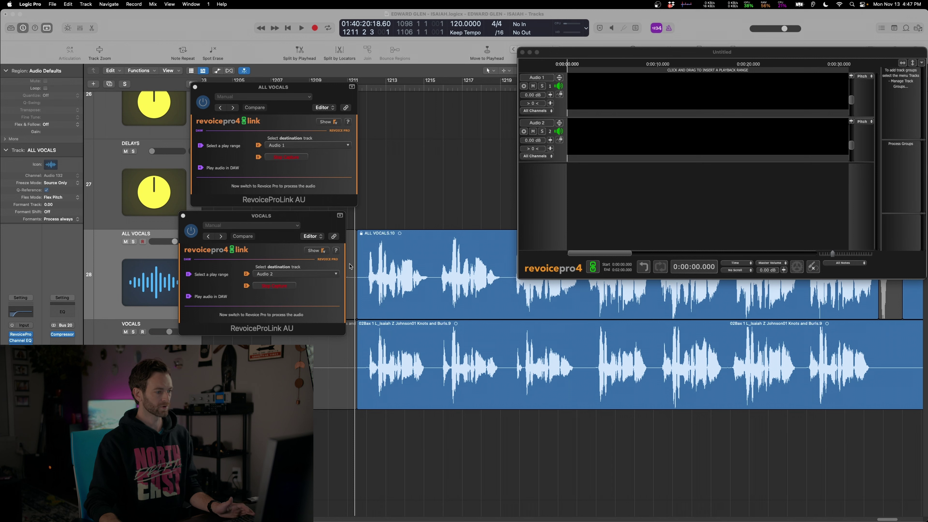
key(space)
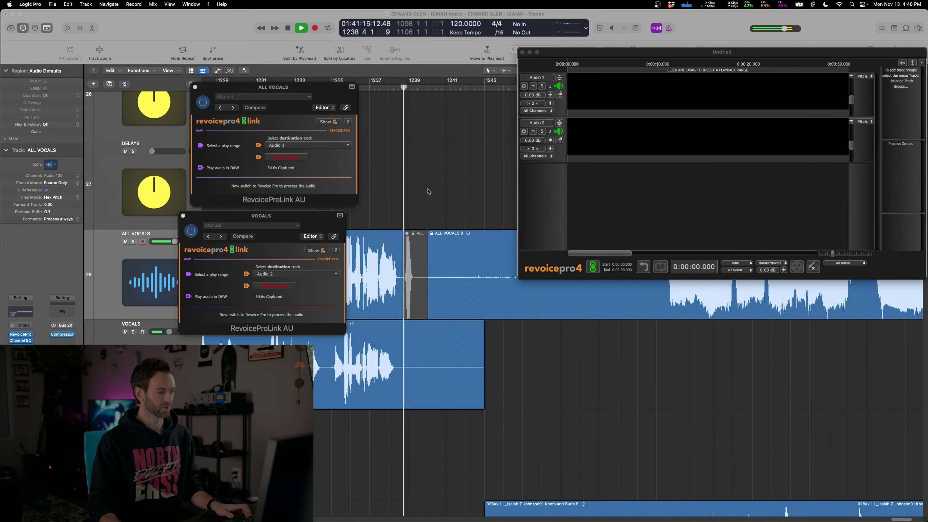
key(space)
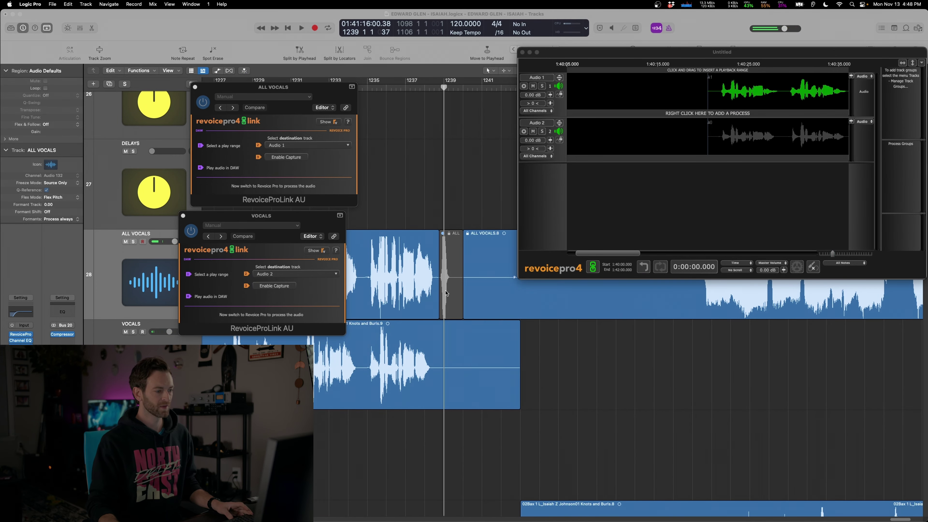
- Move the Revoice Pro window beside the link plug-ins and start a new APT process for the captured vocals
scroll(456, 284, left, 10)
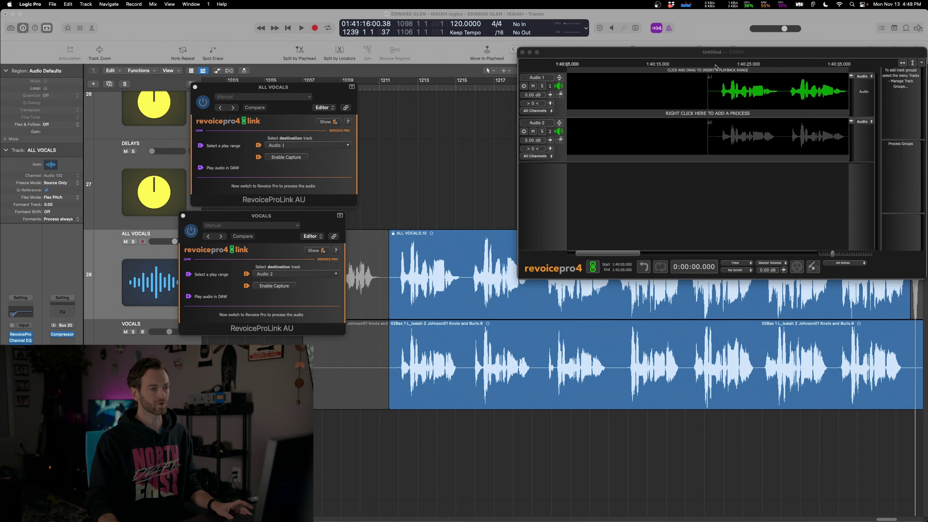
drag(665, 55, 550, 112)
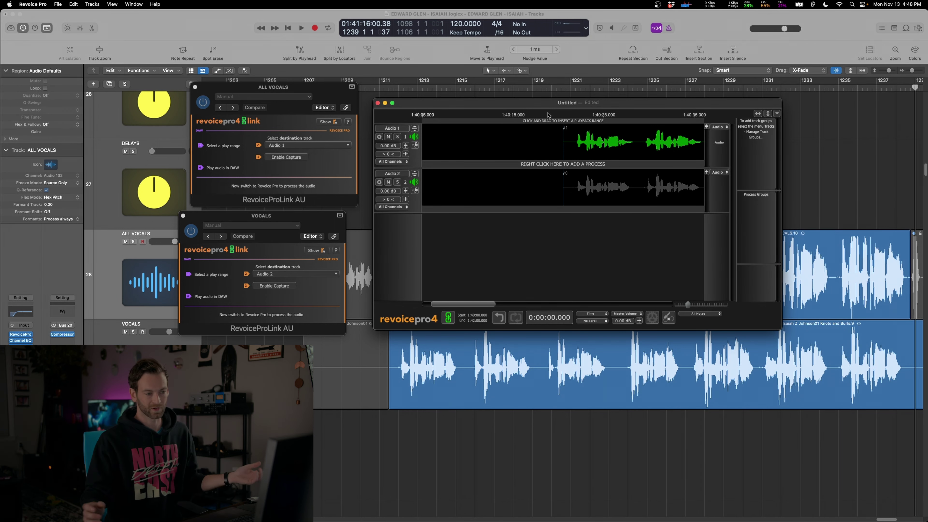
drag(468, 102, 411, 78)
right_click(404, 187)
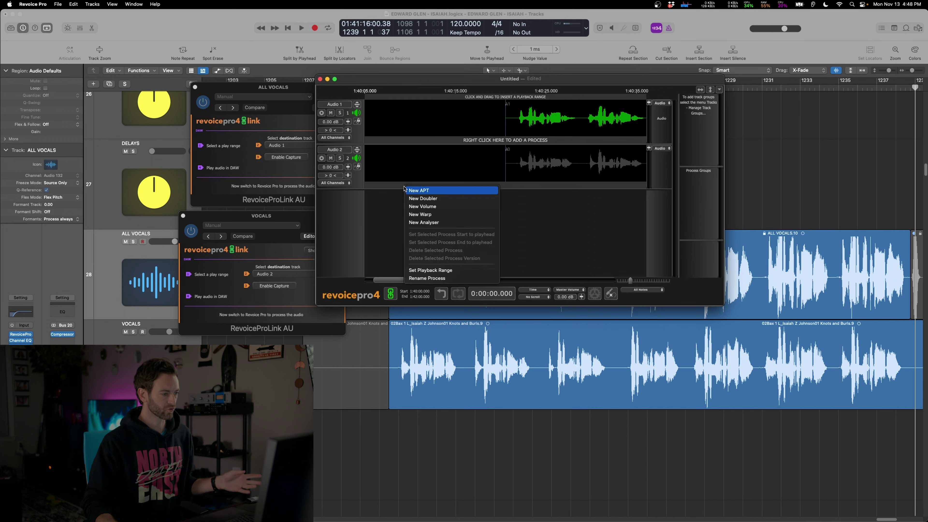
click(439, 191)
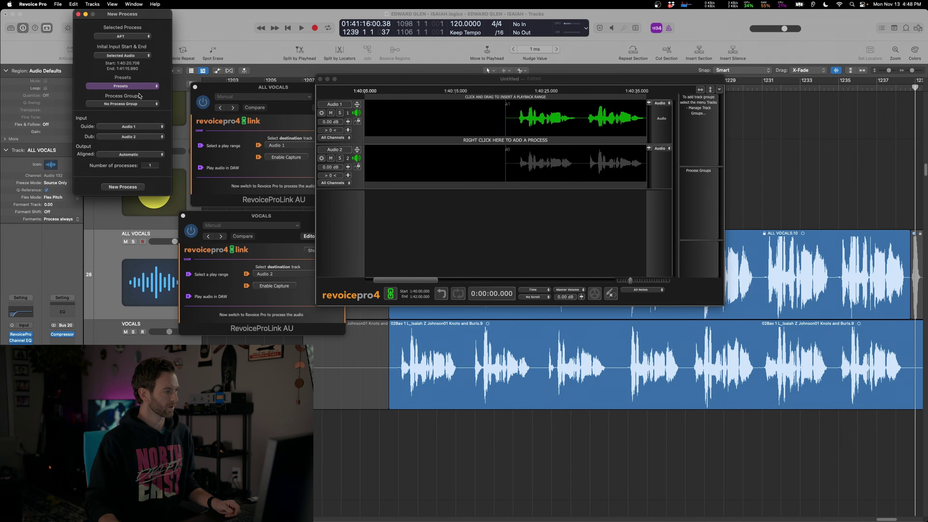
- Choose the factory preset Tight Timing only and create the process with Audio 1 as guide and Audio 2 as dub
click(140, 86)
mouse_move(146, 105)
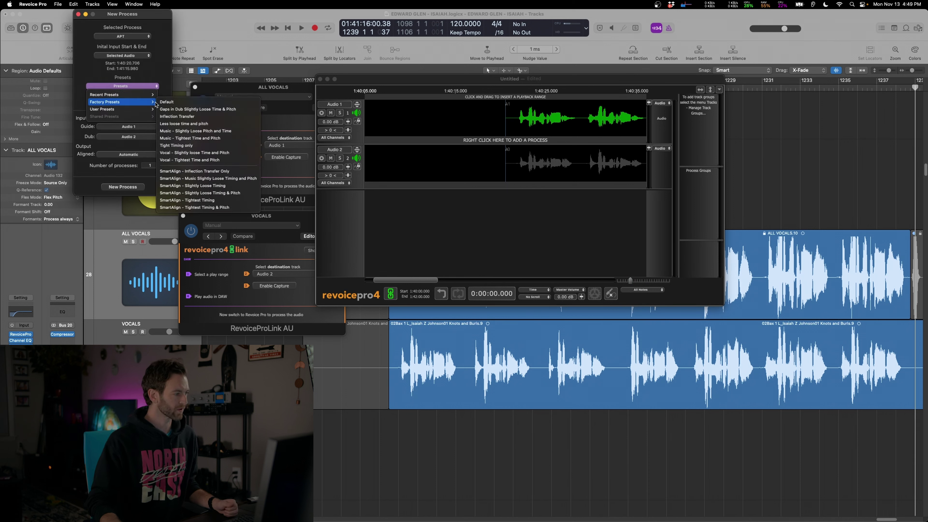
click(212, 145)
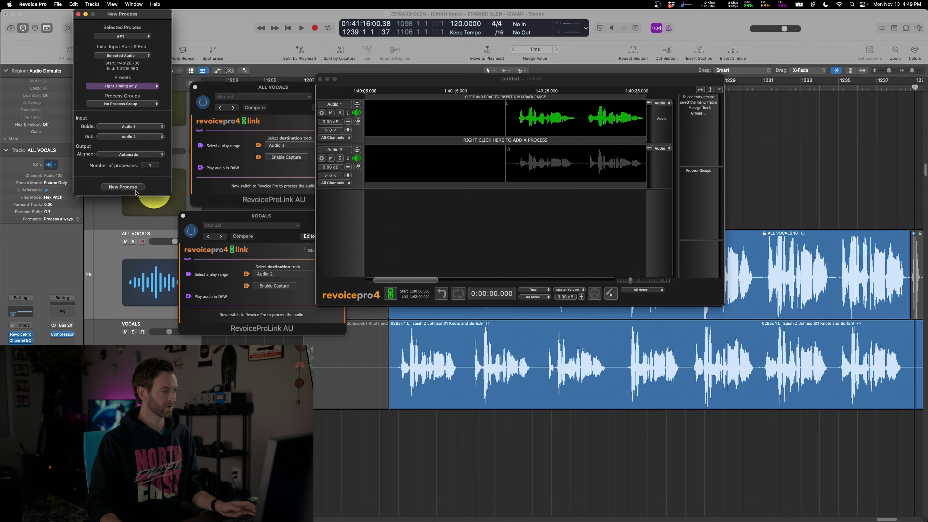
click(122, 187)
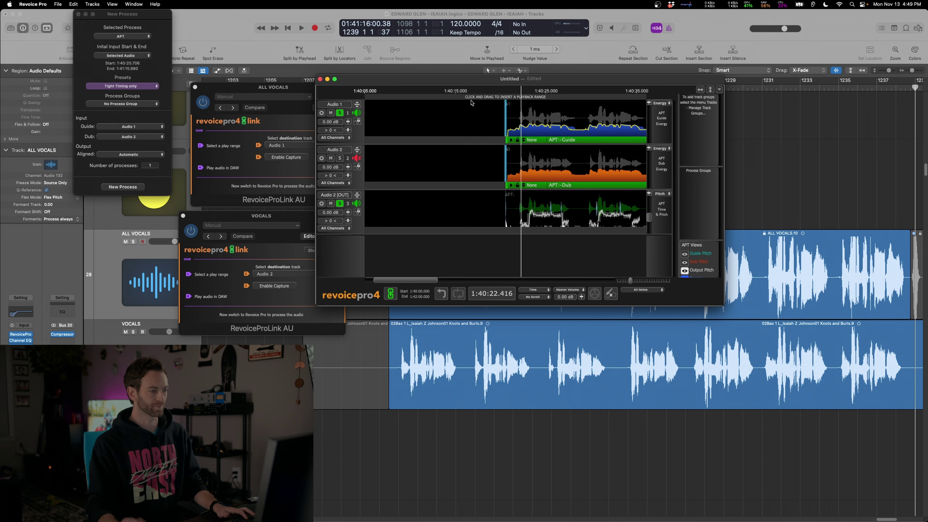
- Play the guide and the aligned dub output together in Revoice Pro, and close the link plug-in windows
key(space)
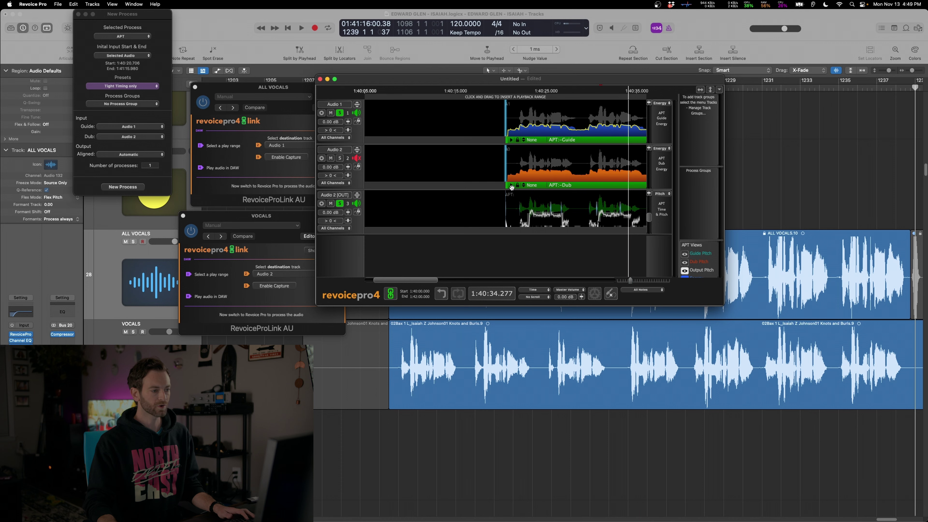
click(511, 186)
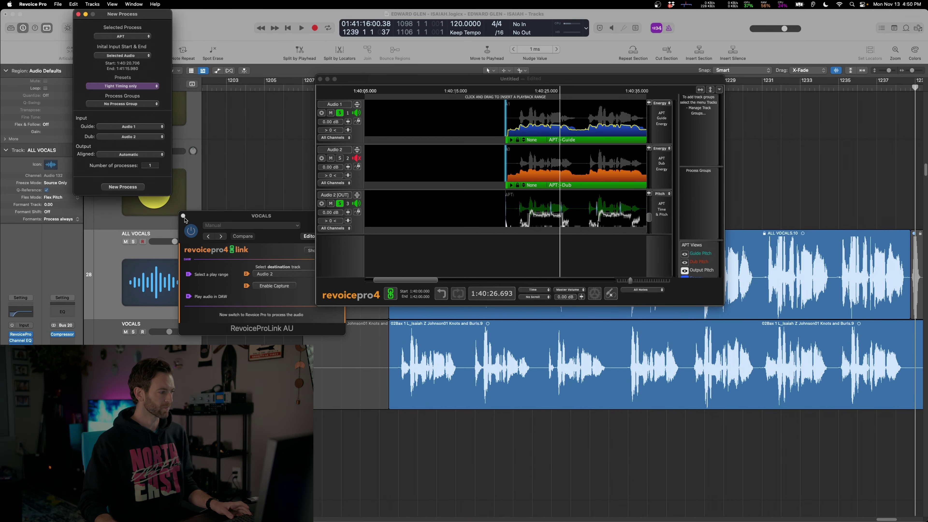
click(185, 219)
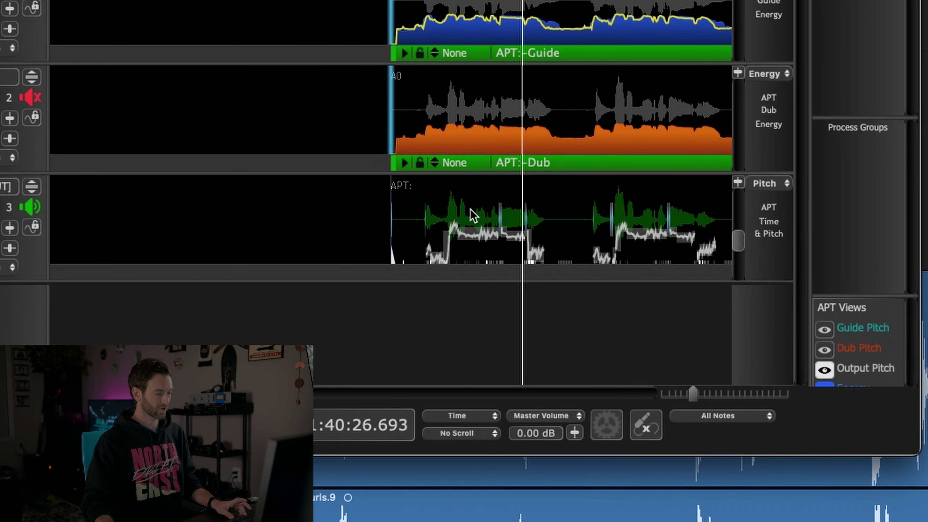
- Select the aligned output audio, place it on the Logic Pro track below VOCALS, and move it to its recorded position
right_click(473, 215)
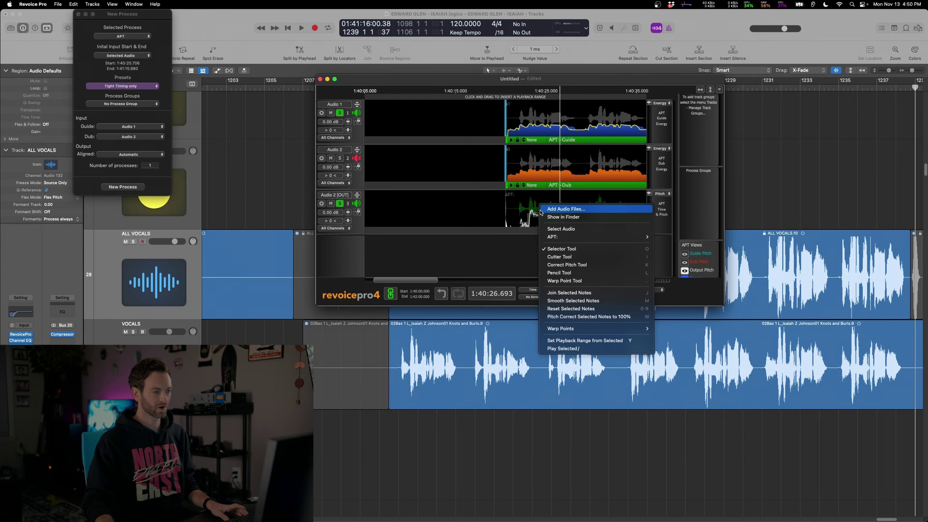
click(562, 228)
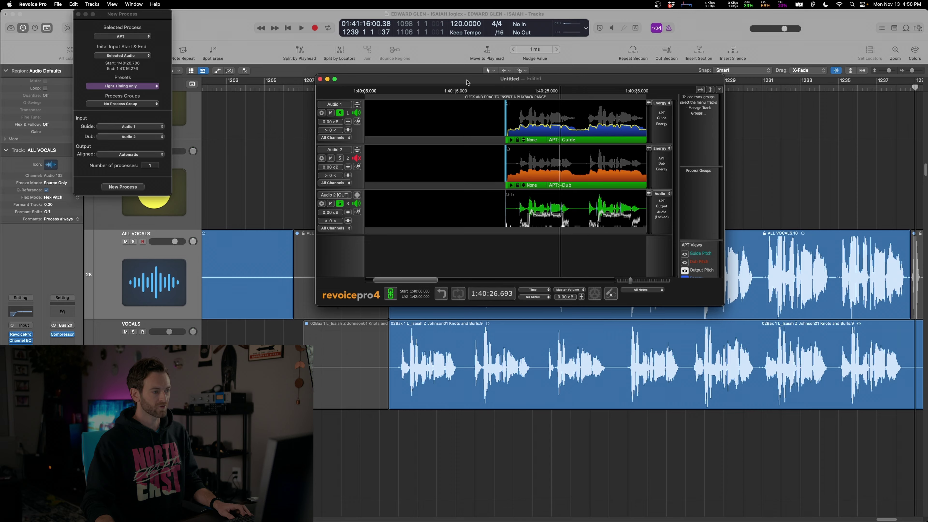
drag(466, 81, 601, 53)
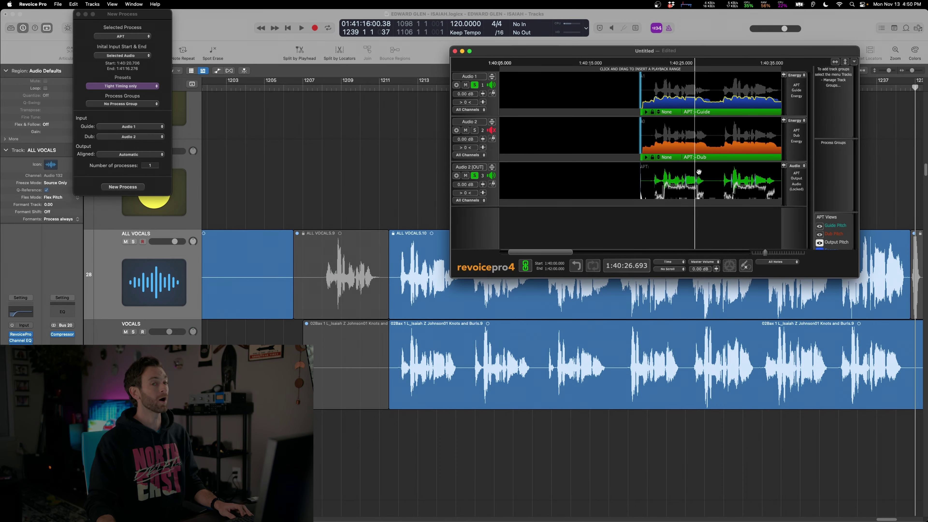
drag(598, 260, 399, 432)
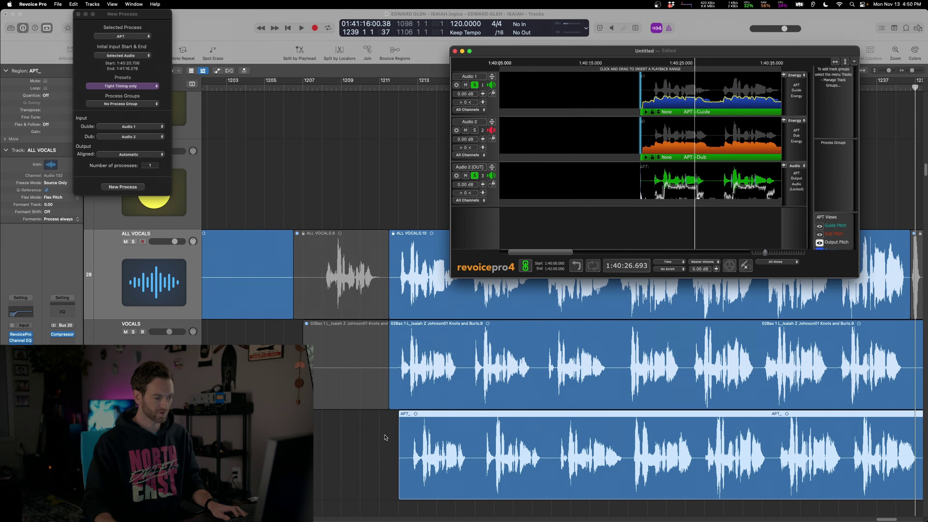
right_click(459, 435)
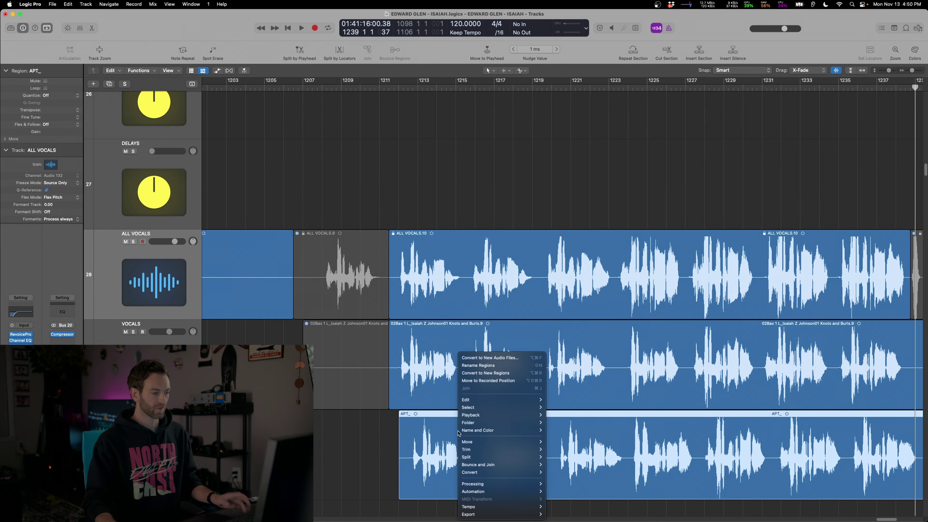
click(517, 381)
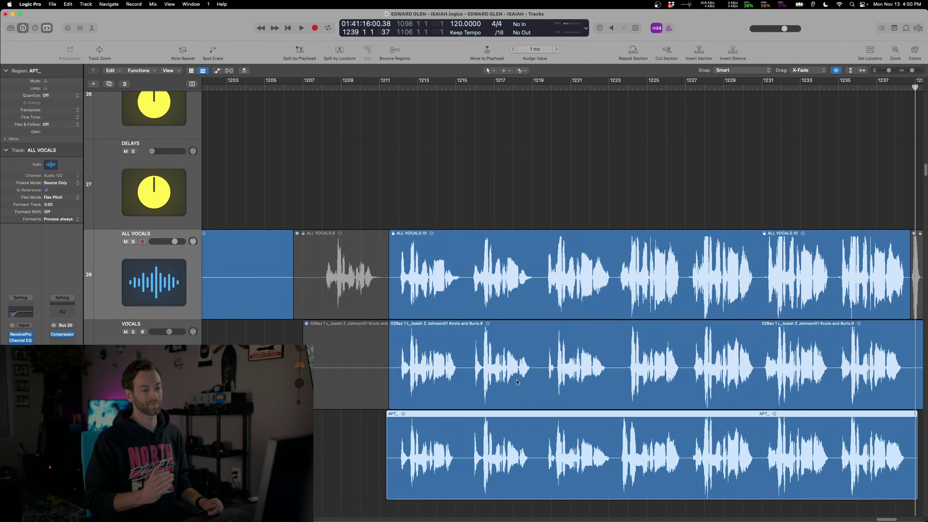
- Mute the original VOCALS track and play the ALL VOCALS lead-in just before bar 1224
scroll(540, 364, up, 5)
click(621, 203)
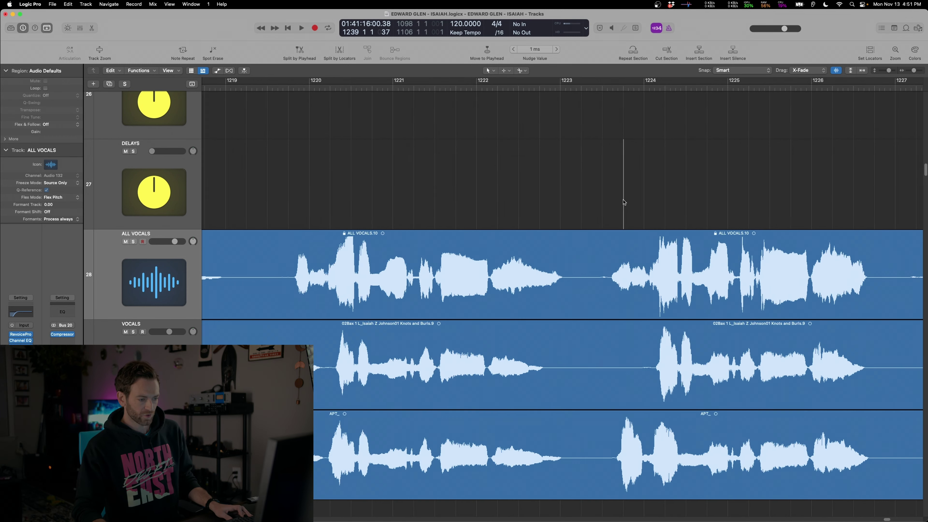
scroll(623, 204, right, 4)
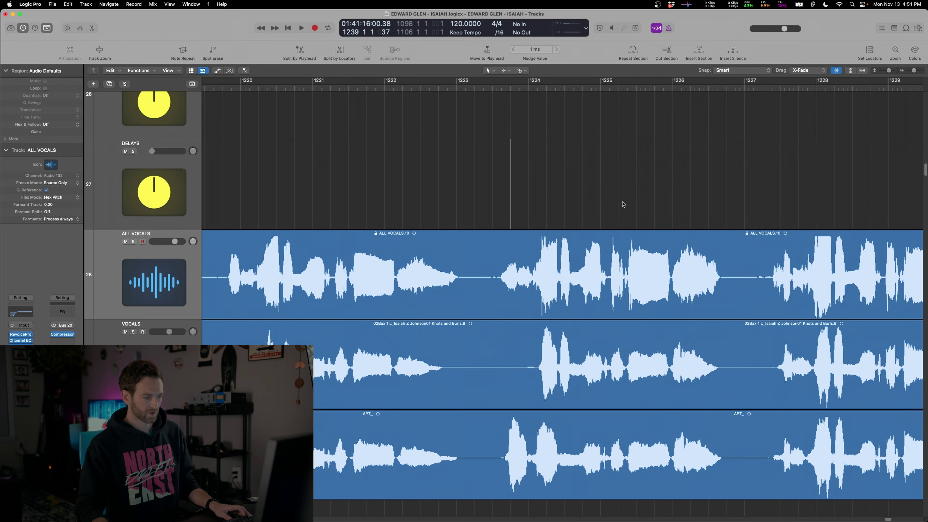
click(531, 445)
click(552, 395)
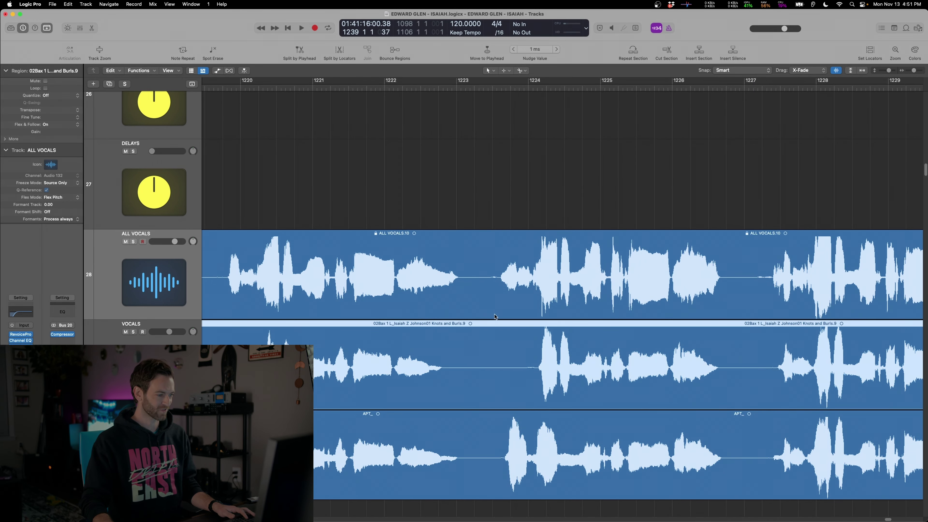
click(125, 332)
drag(490, 279, 537, 283)
key(space)
key(space)
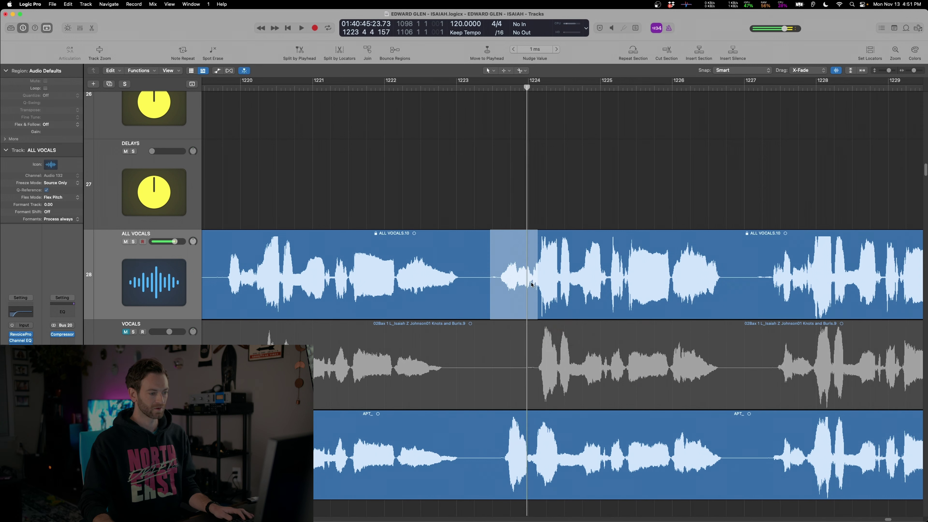
- Replace the aligned take between about bars 1223 and 1227 with the original VOCALS audio, and play the replaced phrase
drag(510, 370, 741, 368)
drag(488, 459, 740, 459)
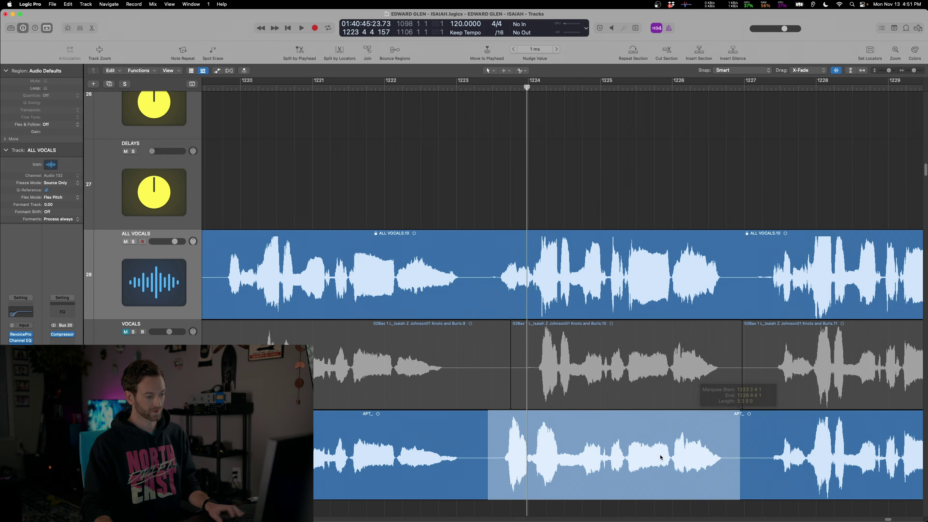
key(Delete)
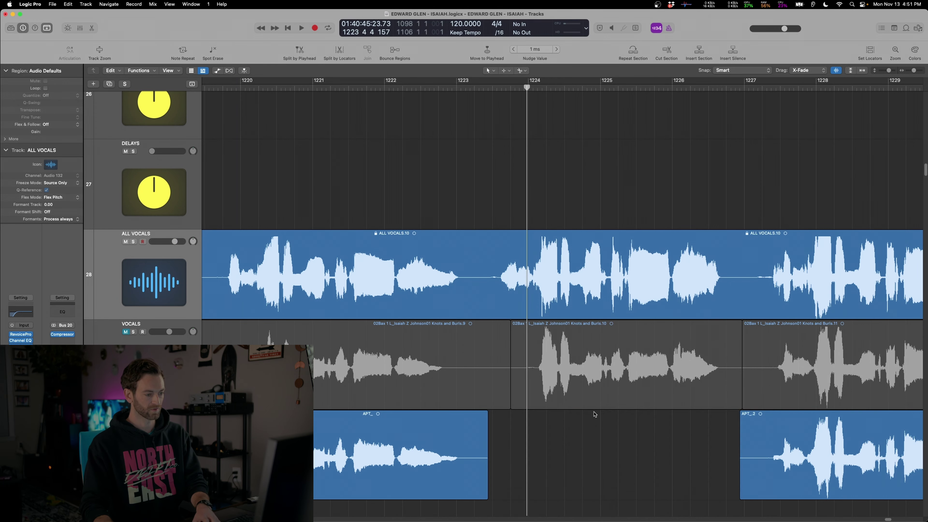
drag(570, 369, 570, 458)
key(space)
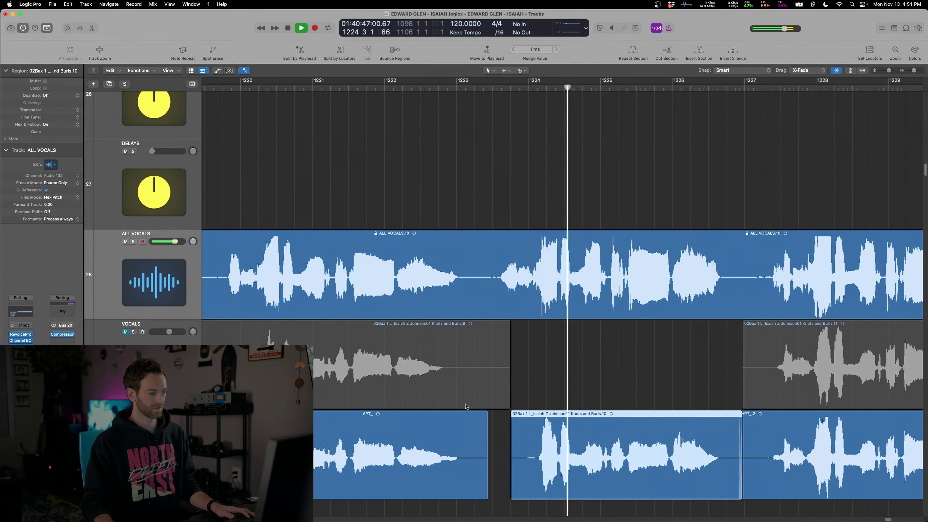
key(super+Right)
key(super+Left)
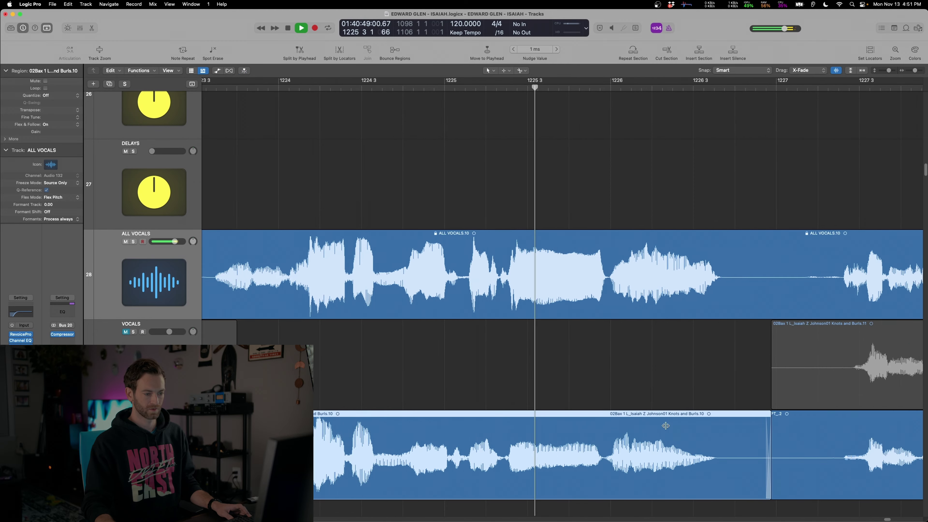
key(super+Left)
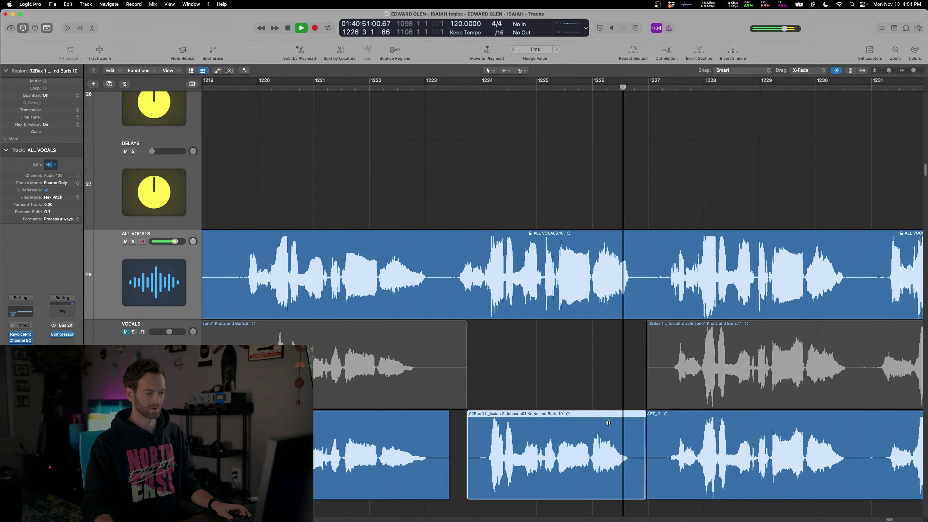
key(space)
- Play the vocals from about bar 1220 to check the aligned phrase there
key(super+Left)
key(super+Left)
key(super+Left)
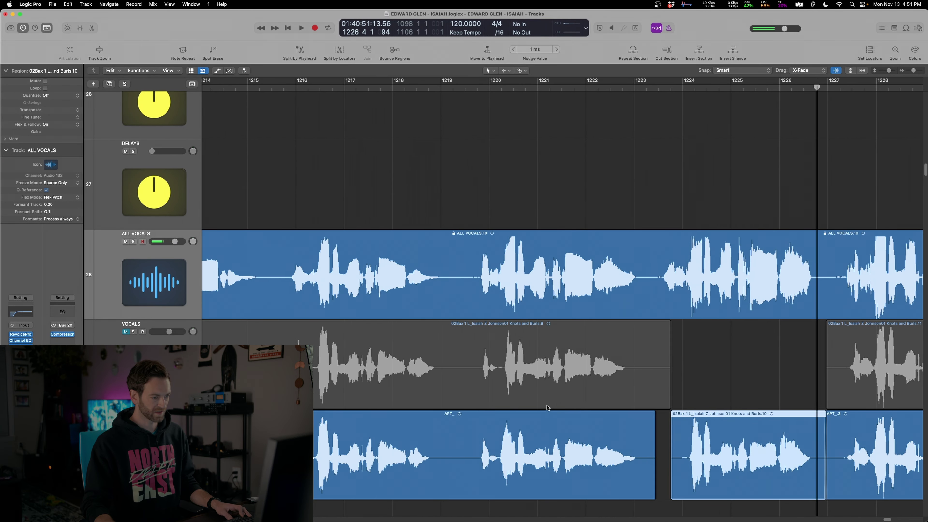
click(490, 201)
key(space)
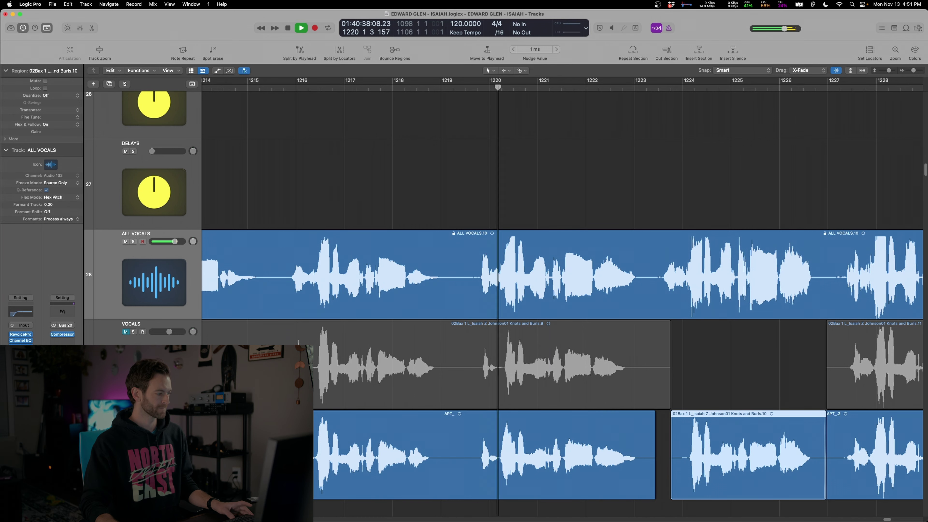
- Replace the aligned take's opening before bar 1213 with the original VOCALS audio, and extend its end to meet the aligned region
key(Down)
key(Up)
drag(400, 343, 400, 434)
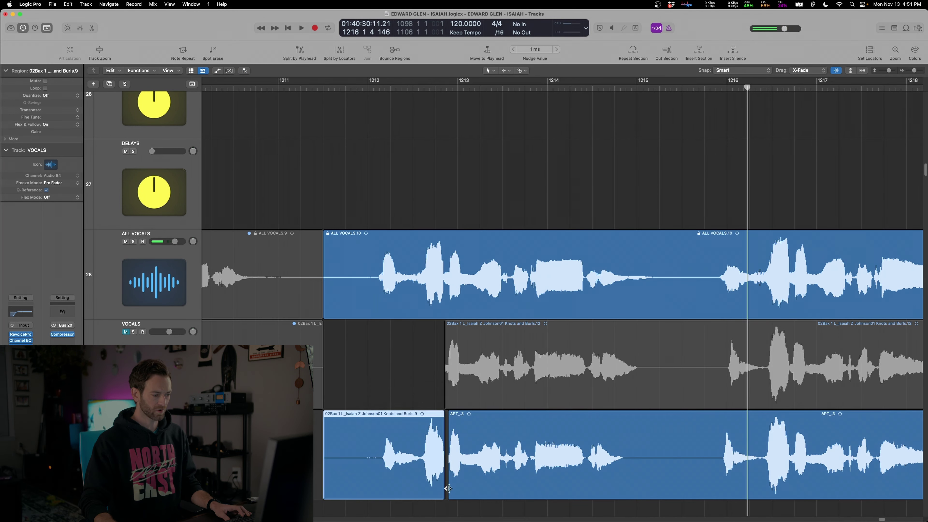
drag(443, 490, 449, 490)
- Play the new join from bar 1212, then split the opening region at about 1212 3 and mute its first part
click(372, 363)
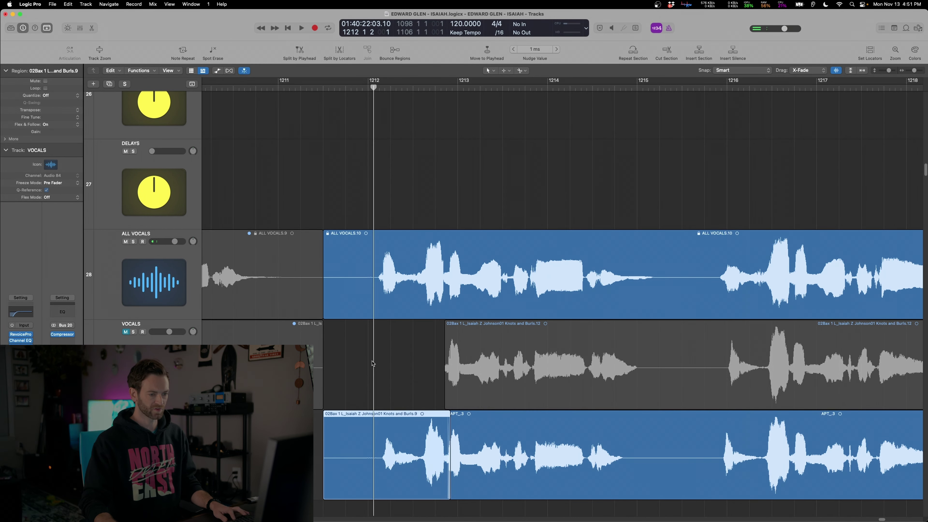
key(space)
key(super+Right)
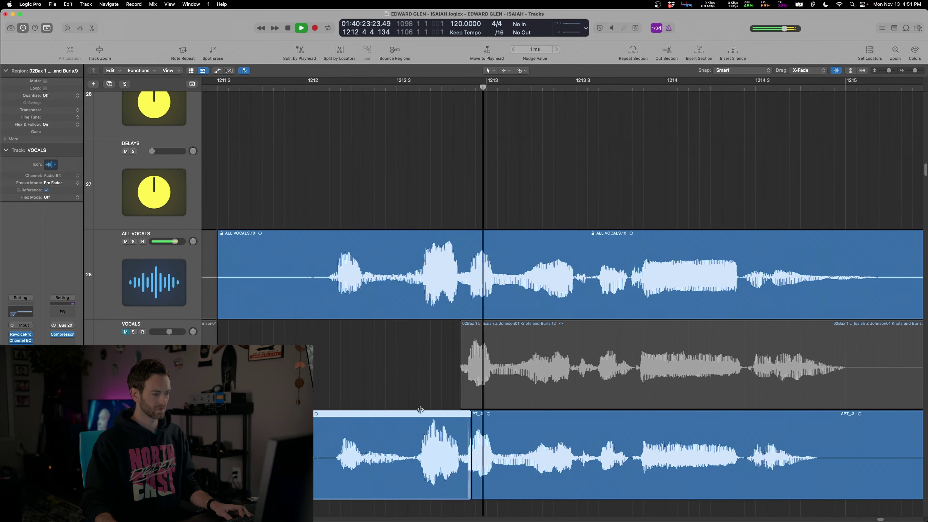
click(410, 466)
key(space)
key(ctrl+m)
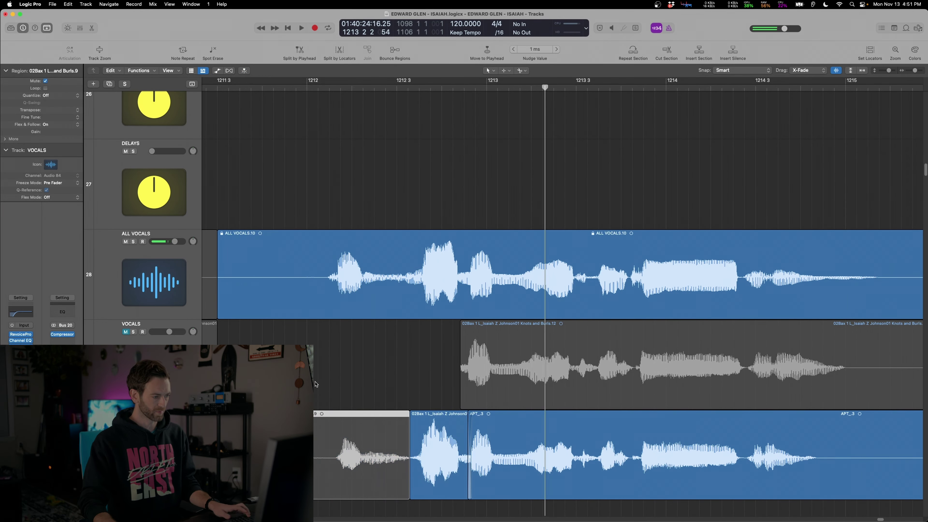
- Play the passage from about bar 1212 while deleting the aligned take's short lead-ins around bars 1216 and 1220
click(316, 382)
key(space)
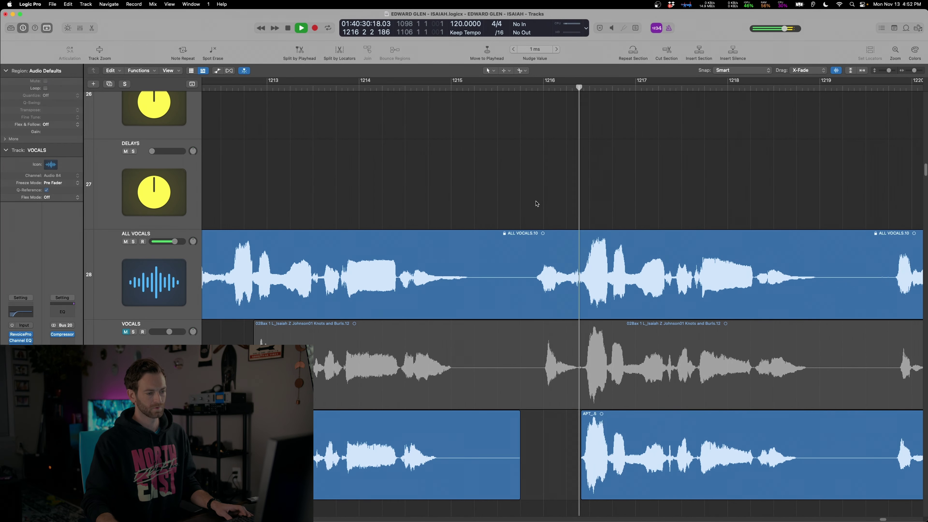
drag(433, 460, 514, 461)
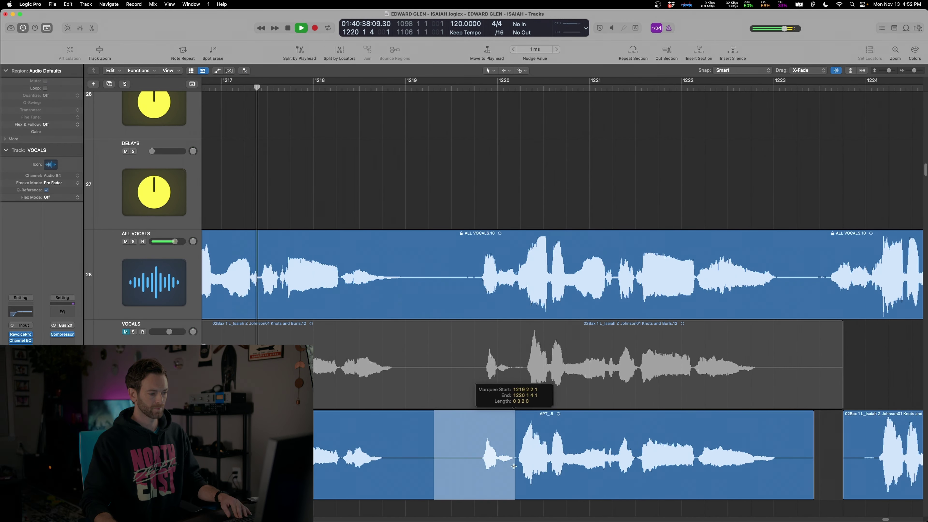
key(Delete)
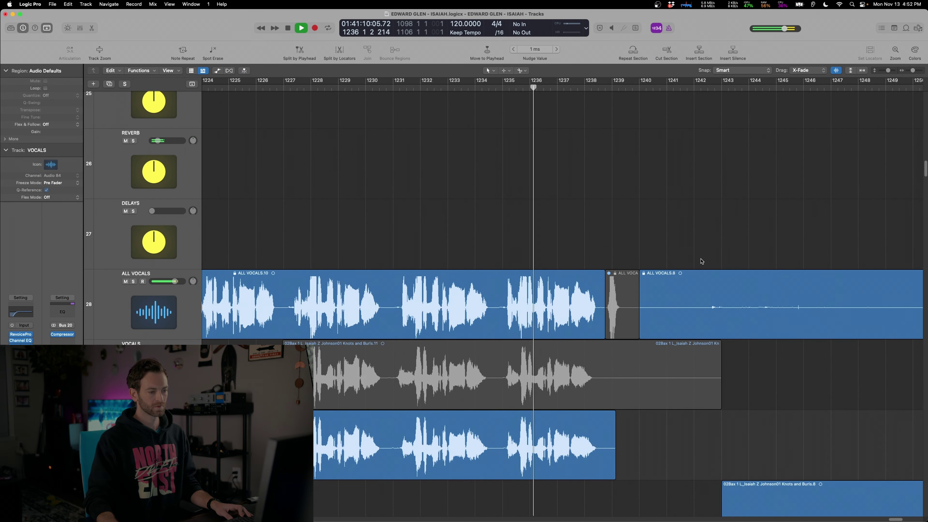
key(space)
- Unmute ALL VOCALS.7 and ALL VOCALS.9, and delete the leftover muted region before bar 1211 on the VOCALS track
click(702, 292)
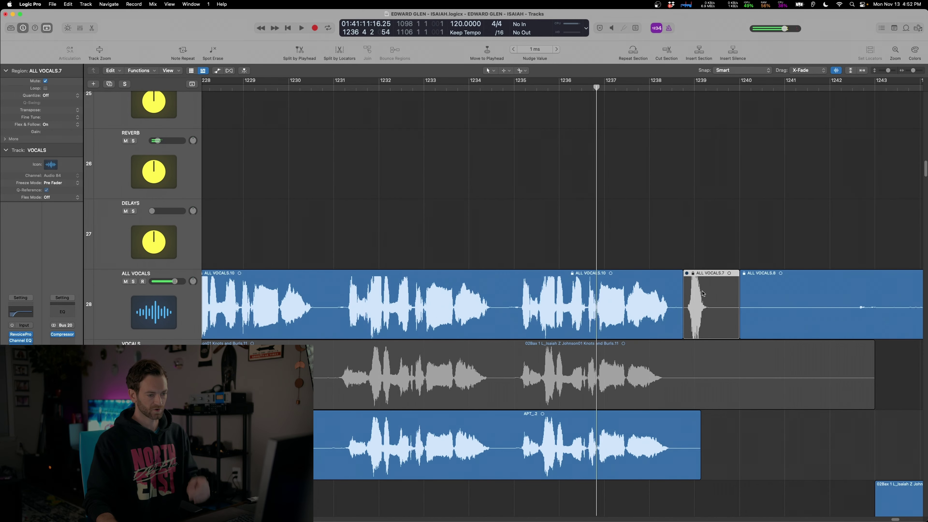
key(ctrl+m)
key(super+Left)
key(super+Left)
key(super+Left)
key(super+Left)
click(478, 301)
key(ctrl+m)
click(482, 380)
key(Delete)
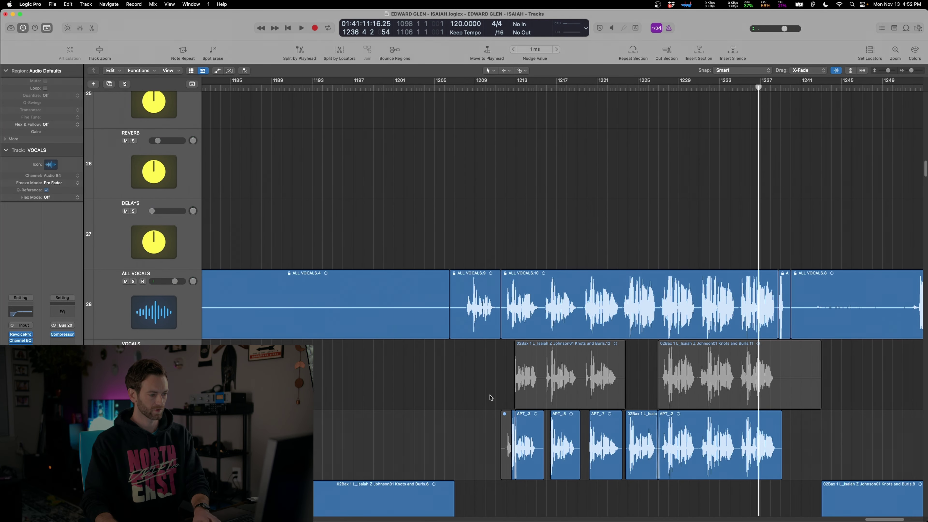
- Create one audio track with no input or output below DELAYS
drag(459, 375, 774, 378)
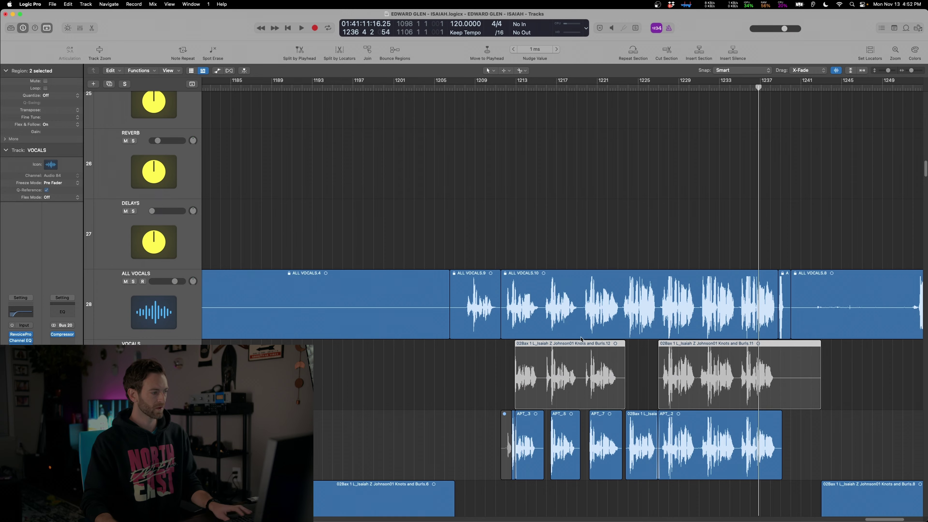
scroll(523, 318, down, 1)
click(193, 243)
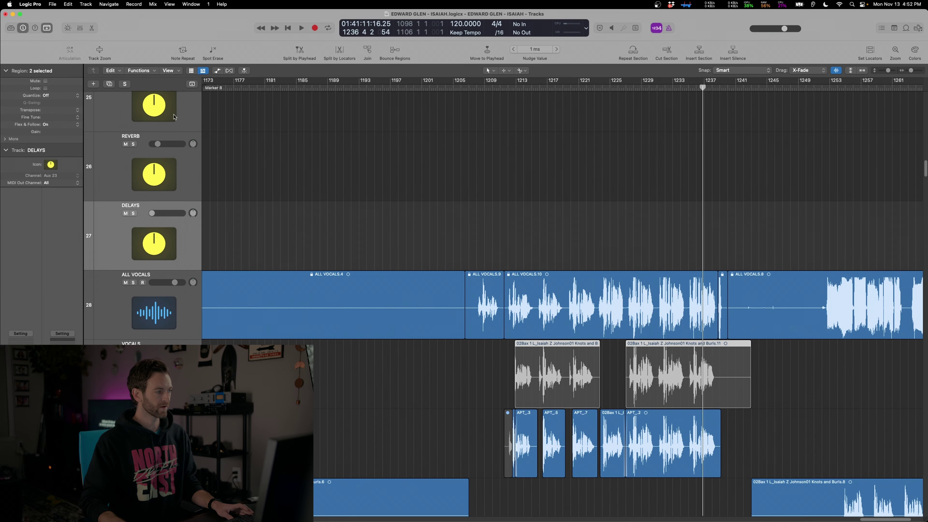
click(93, 83)
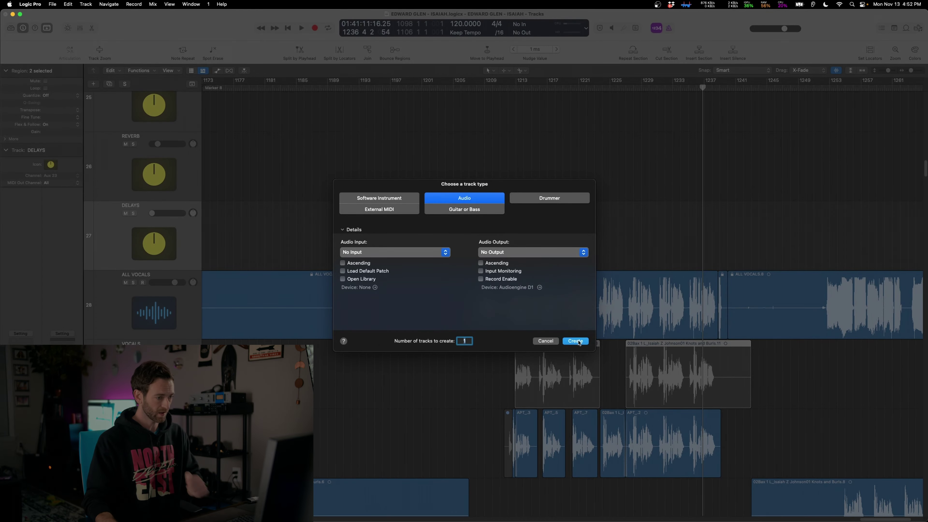
click(575, 341)
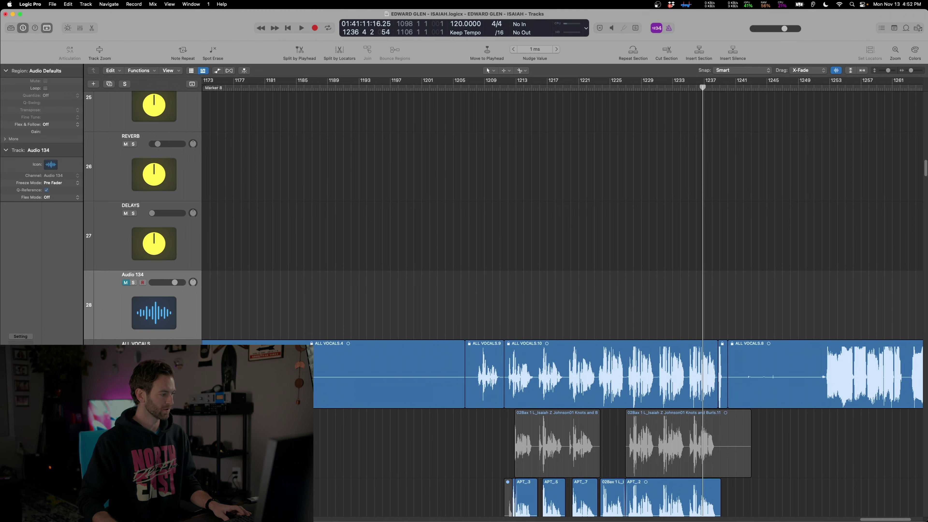
- Move the two remaining original vocal regions from VOCALS to the new Audio 134 track and shrink that track's height
drag(416, 435, 630, 436)
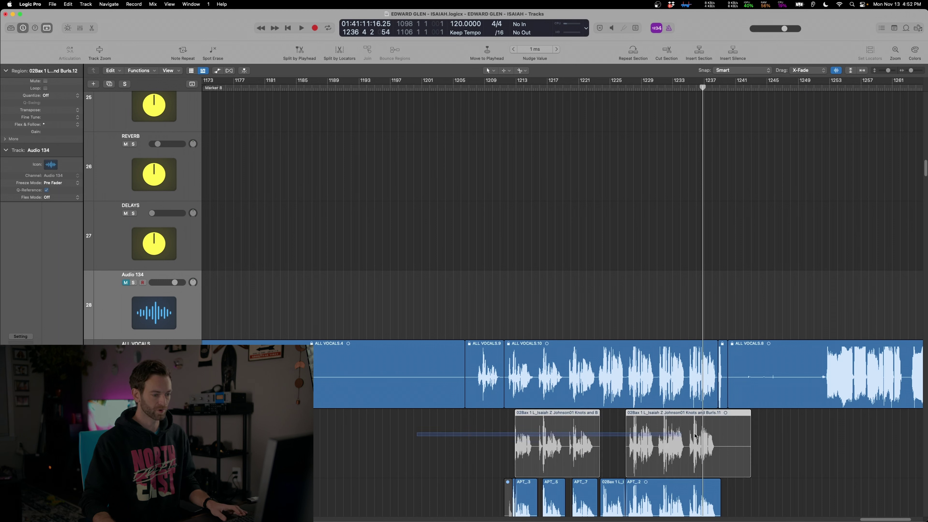
drag(692, 438, 692, 305)
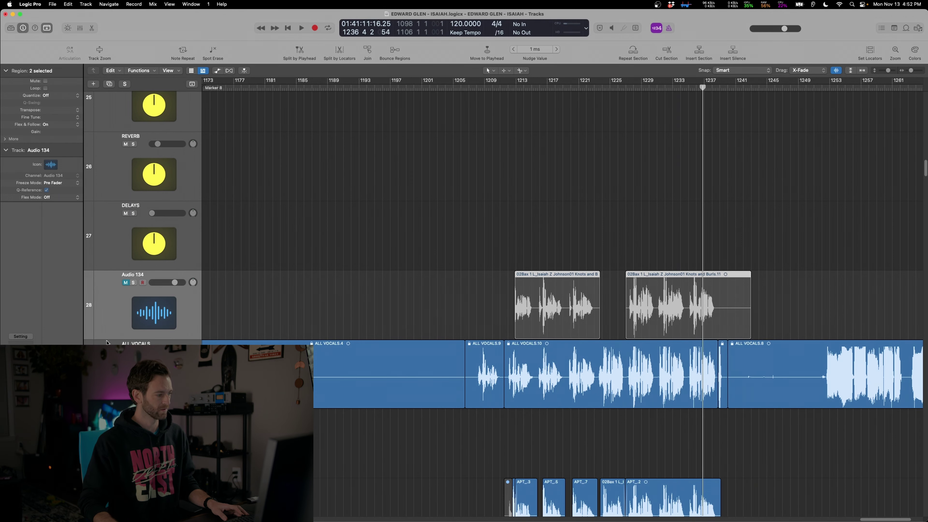
drag(107, 342, 107, 285)
- Show the track on/off controls, turn off the Audio 134 track, and hide the controls again
right_click(165, 279)
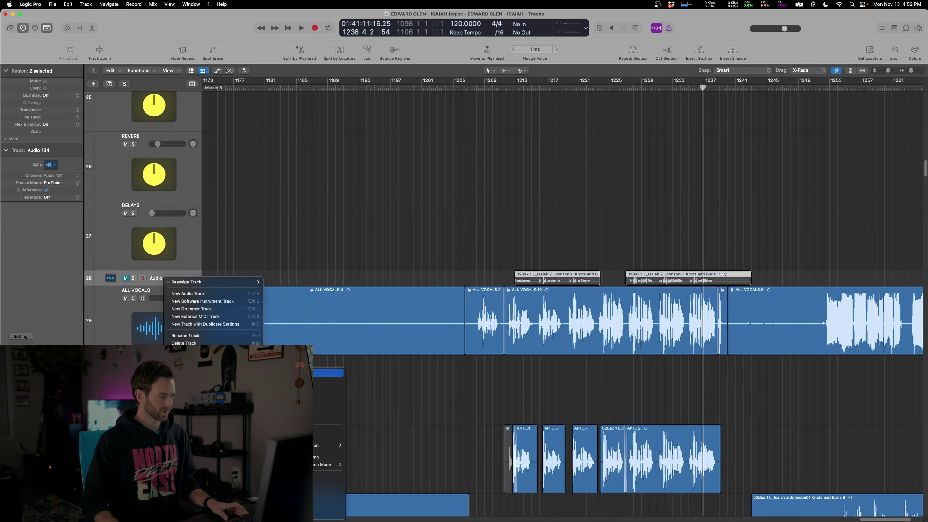
click(292, 373)
click(126, 279)
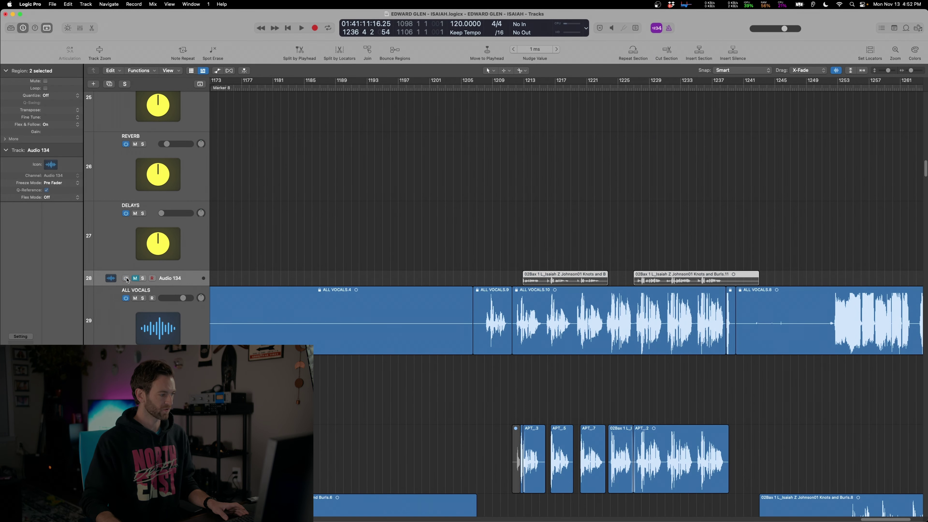
right_click(183, 280)
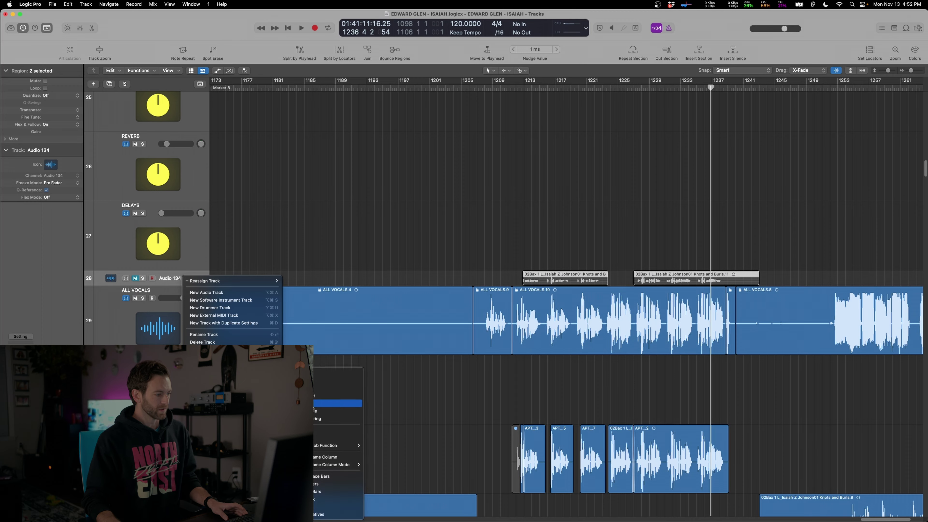
click(330, 377)
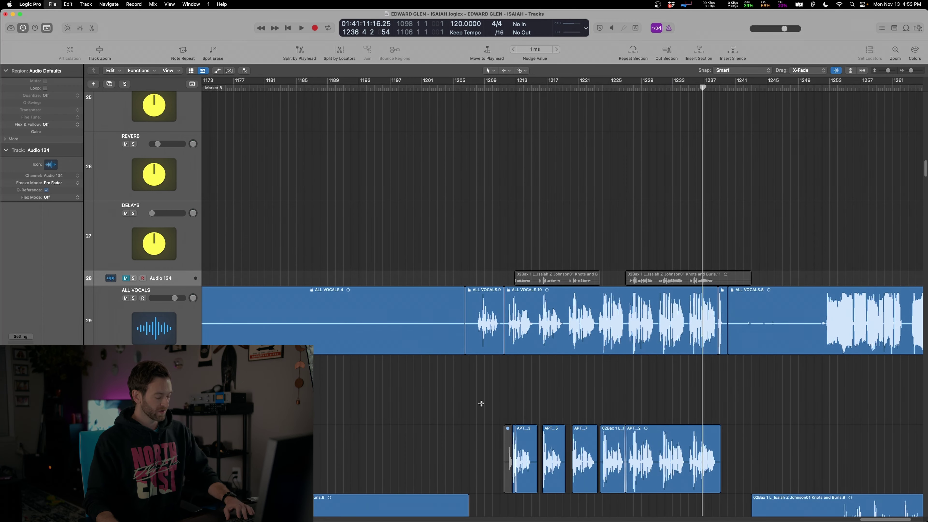
key(super+Left)
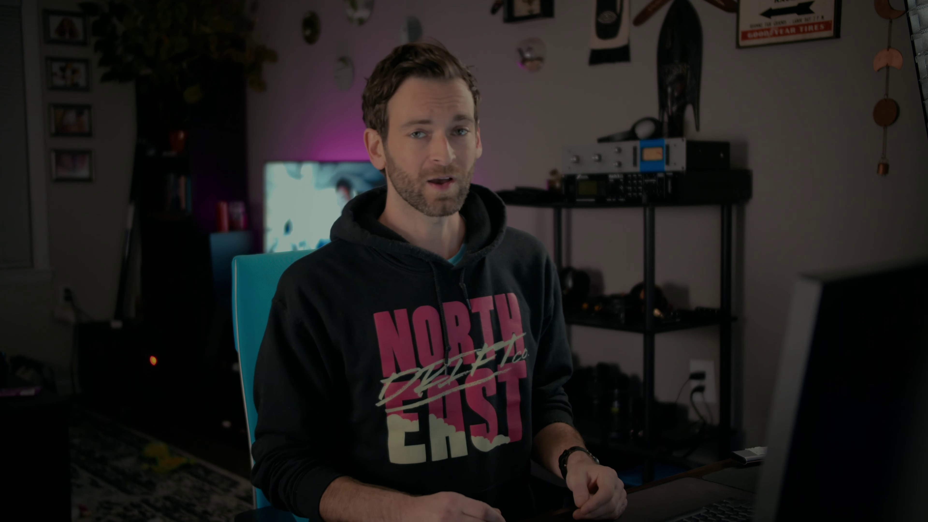